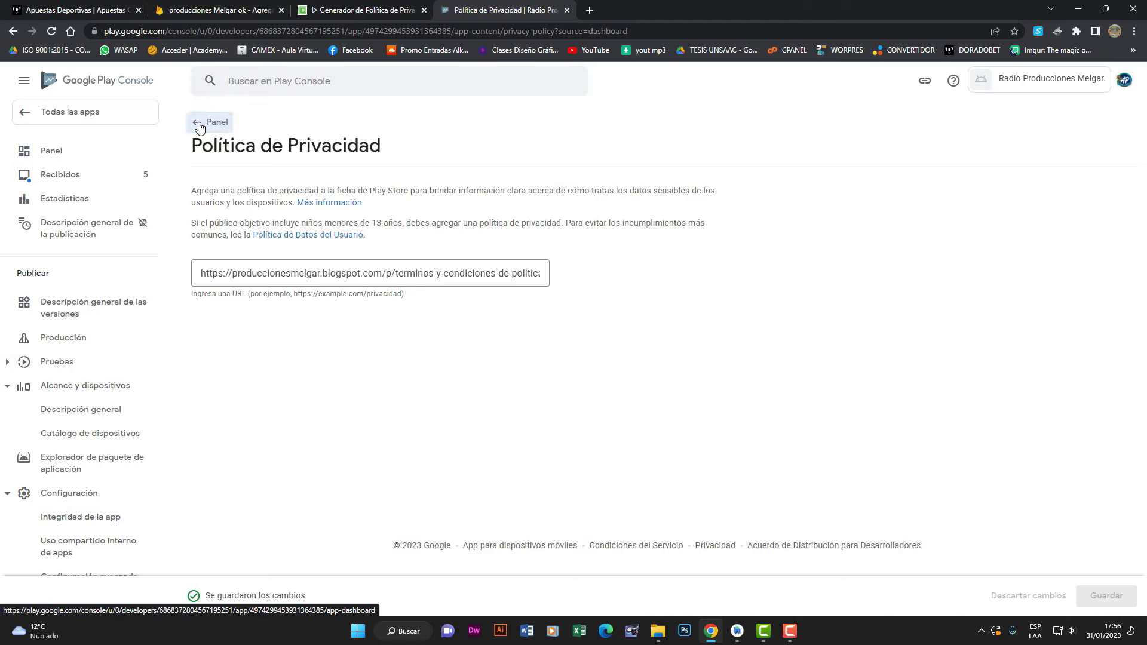
- Declare in the Acceso a apps task that all features are available without special access, save it and return to the Panel
{"action": "scroll", "coordinate": [386, 308], "scroll_direction": "down", "scroll_amount": 2}
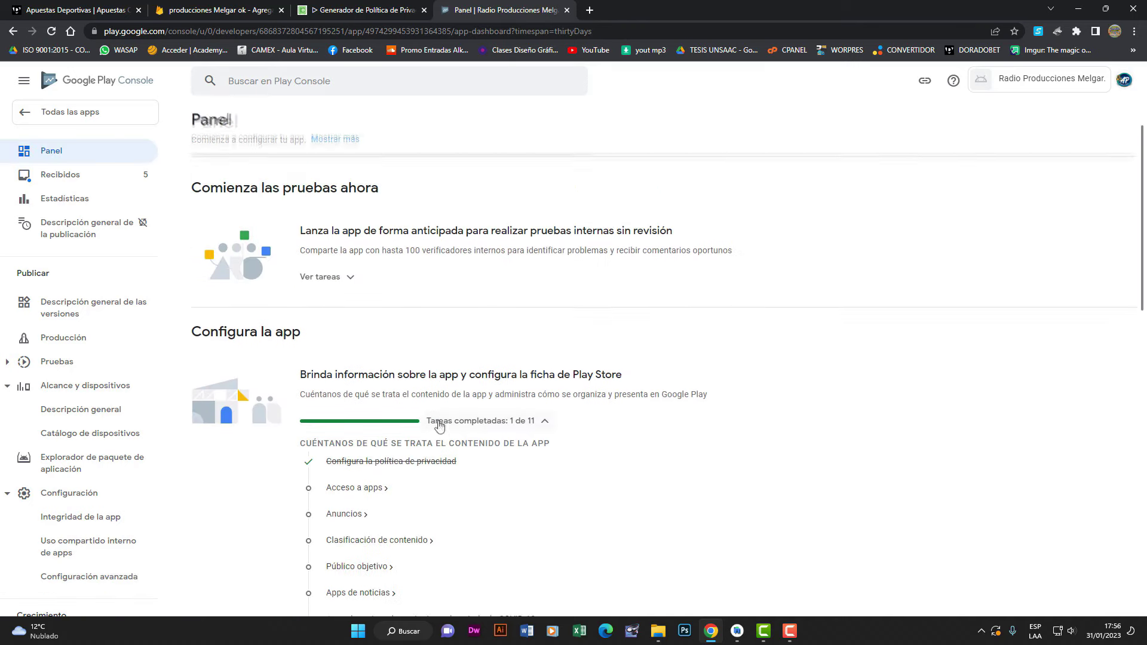
{"action": "left_click", "coordinate": [383, 429]}
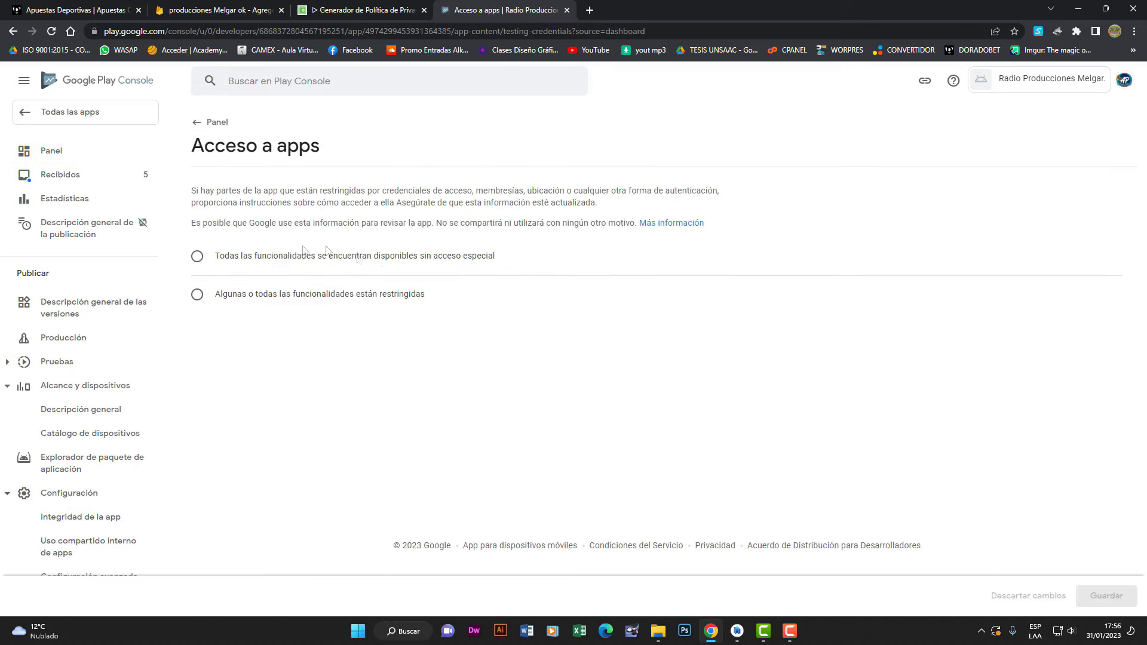
{"action": "left_click_drag", "start_coordinate": [306, 155], "coordinate": [236, 159]}
{"action": "left_click", "coordinate": [198, 256]}
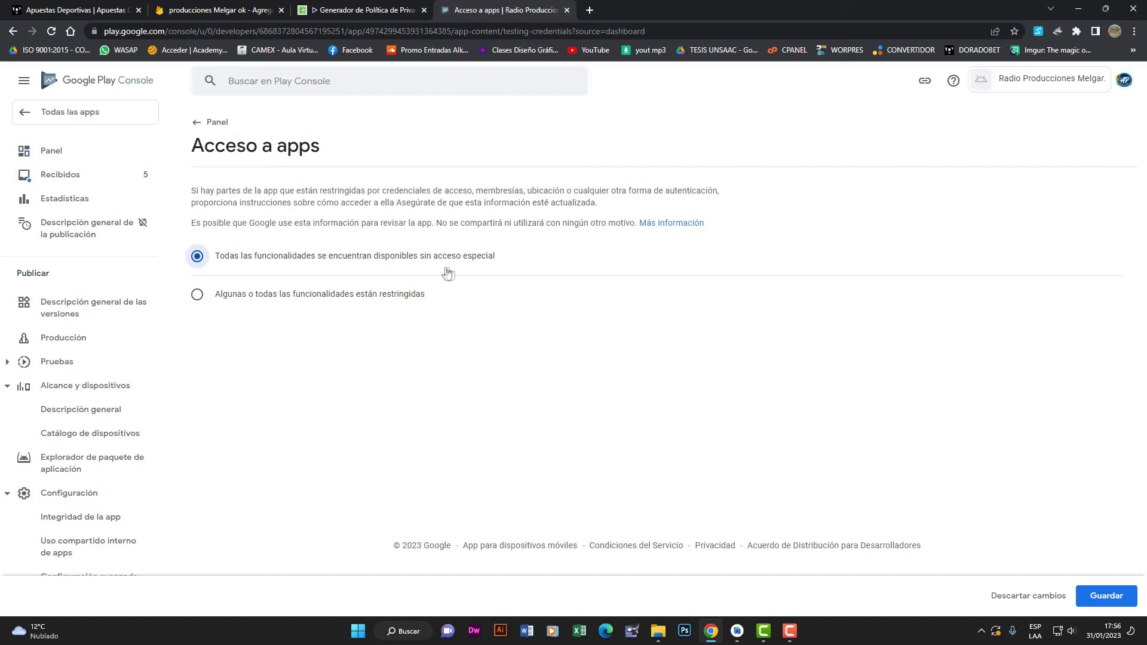
{"action": "left_click", "coordinate": [1104, 596]}
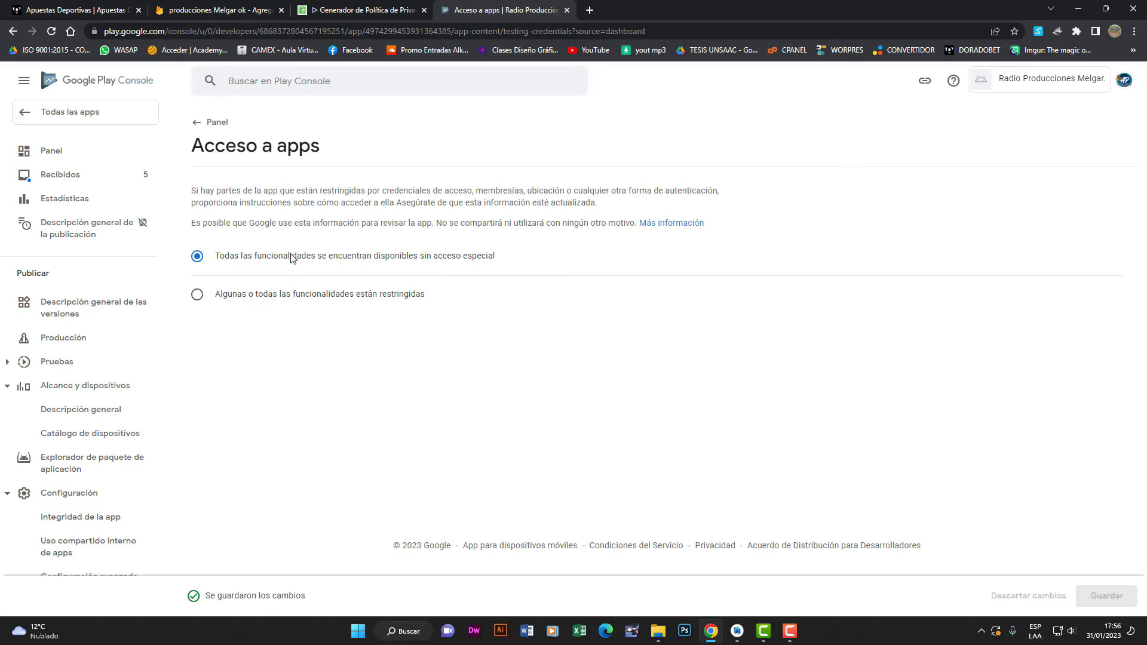
{"action": "left_click", "coordinate": [214, 128]}
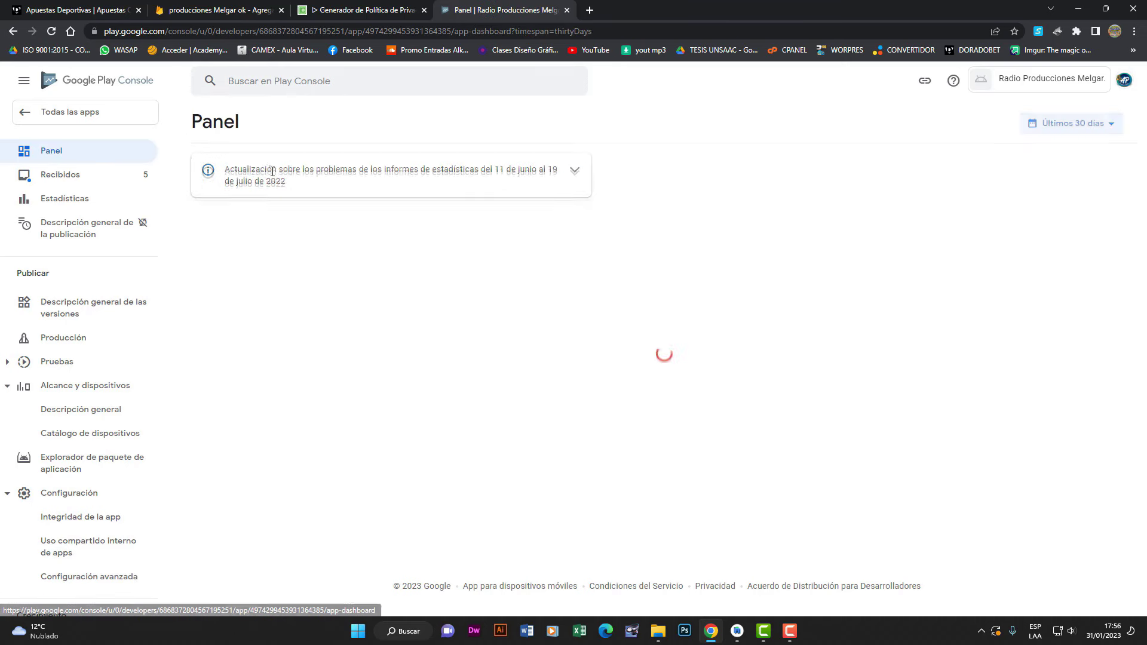
- Declare in the Anuncios task that the app contains ads, save it and return to the Panel
{"action": "scroll", "coordinate": [369, 455], "scroll_direction": "down", "scroll_amount": 1}
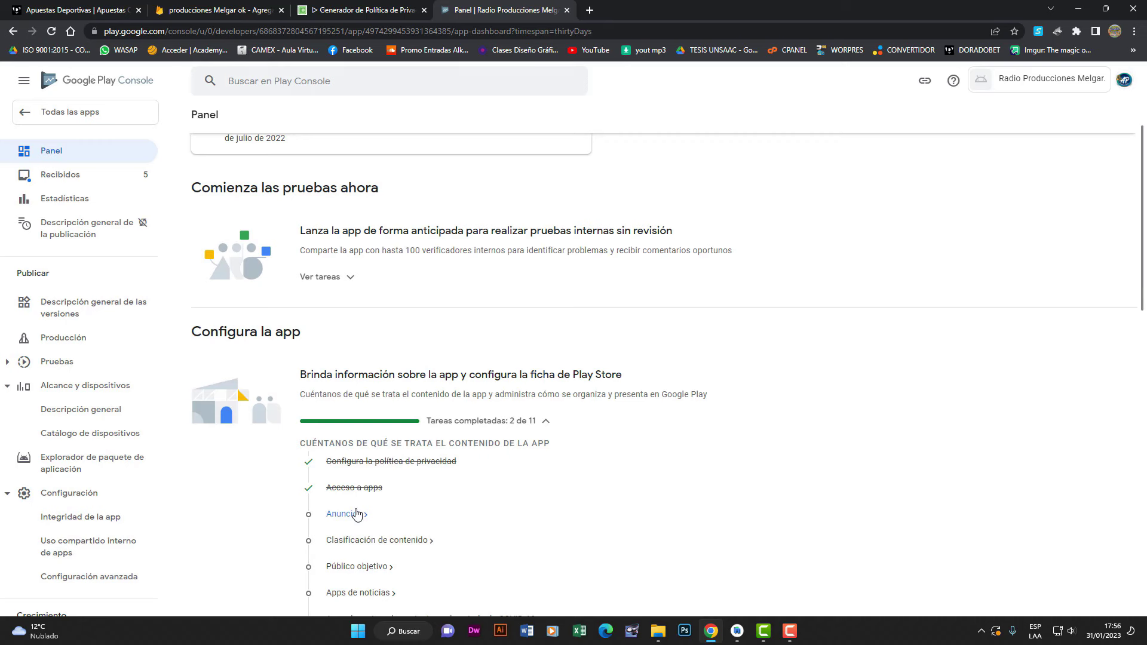
{"action": "left_click", "coordinate": [357, 514]}
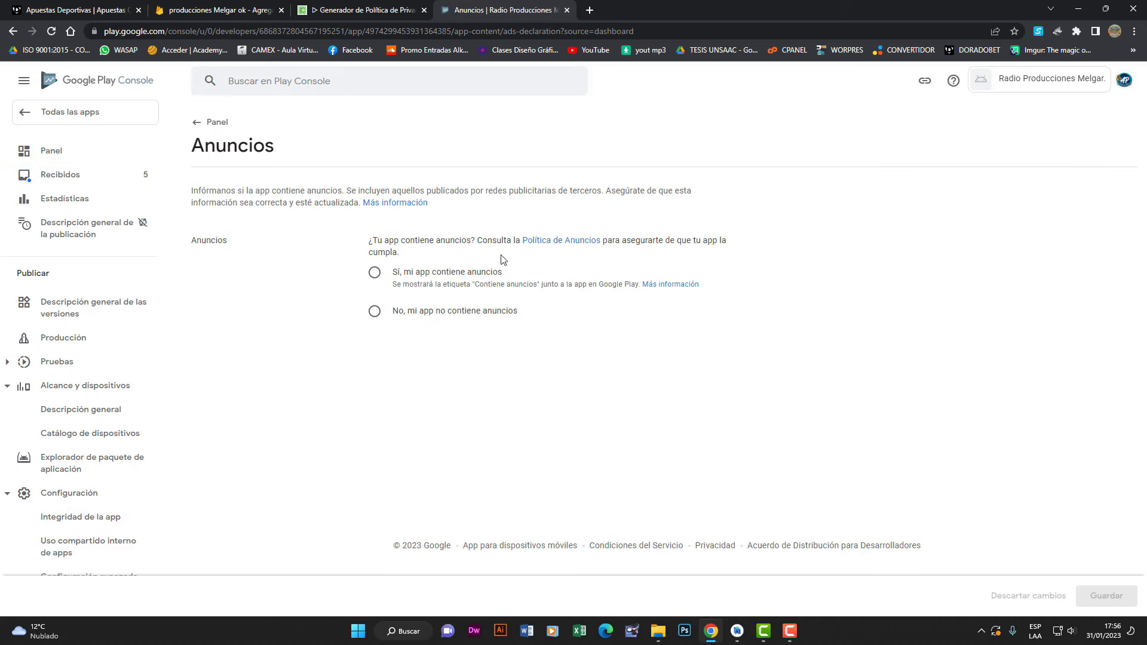
{"action": "left_click", "coordinate": [382, 276]}
{"action": "left_click", "coordinate": [1113, 605]}
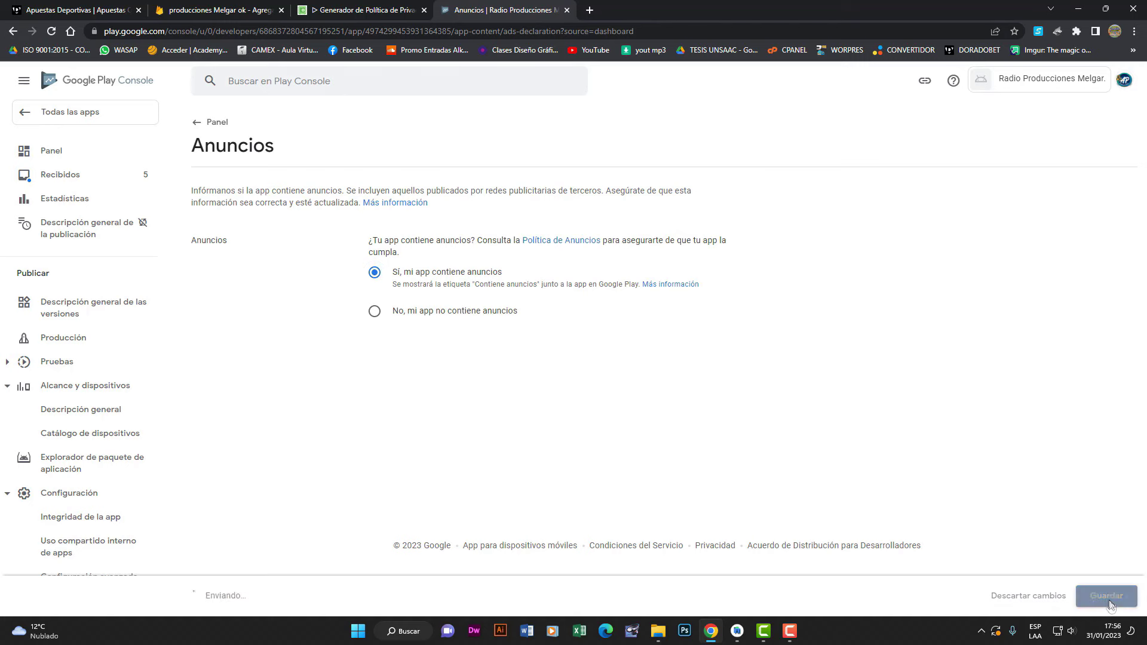
{"action": "left_click", "coordinate": [196, 122]}
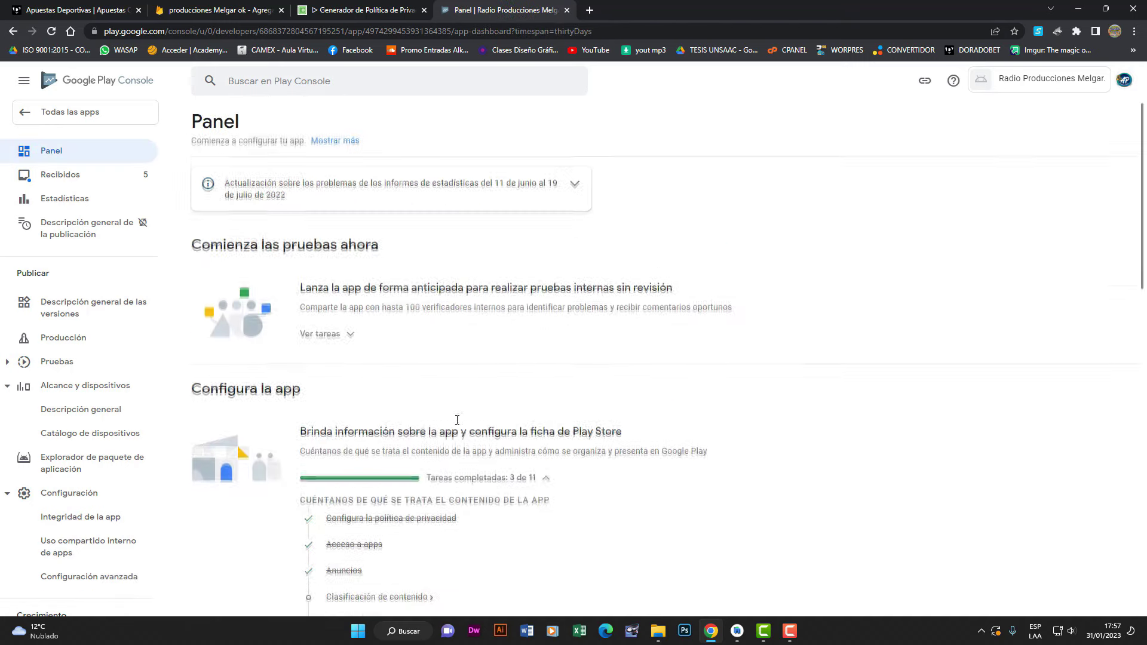
- Open the Clasificación de contenido task and start answering its questionnaire
{"action": "scroll", "coordinate": [457, 420], "scroll_direction": "down", "scroll_amount": 3}
{"action": "left_click", "coordinate": [358, 424]}
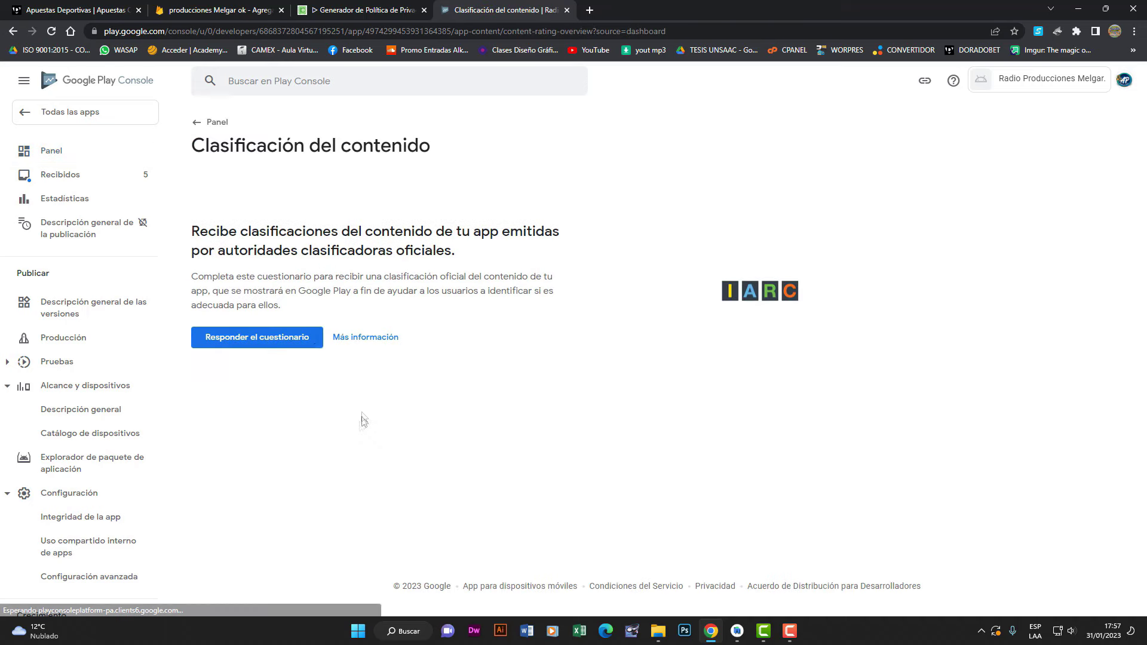
{"action": "left_click", "coordinate": [304, 336]}
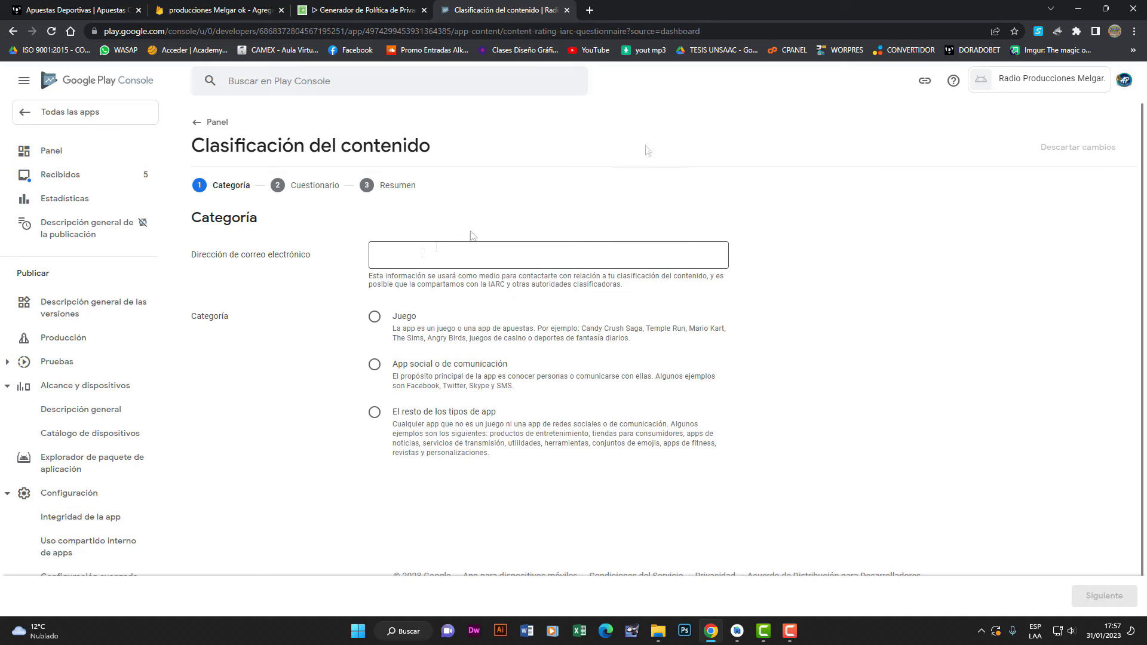
- Copy the Google account's e-mail address from a new browser tab into the questionnaire's contact e-mail field
{"action": "left_click", "coordinate": [591, 8]}
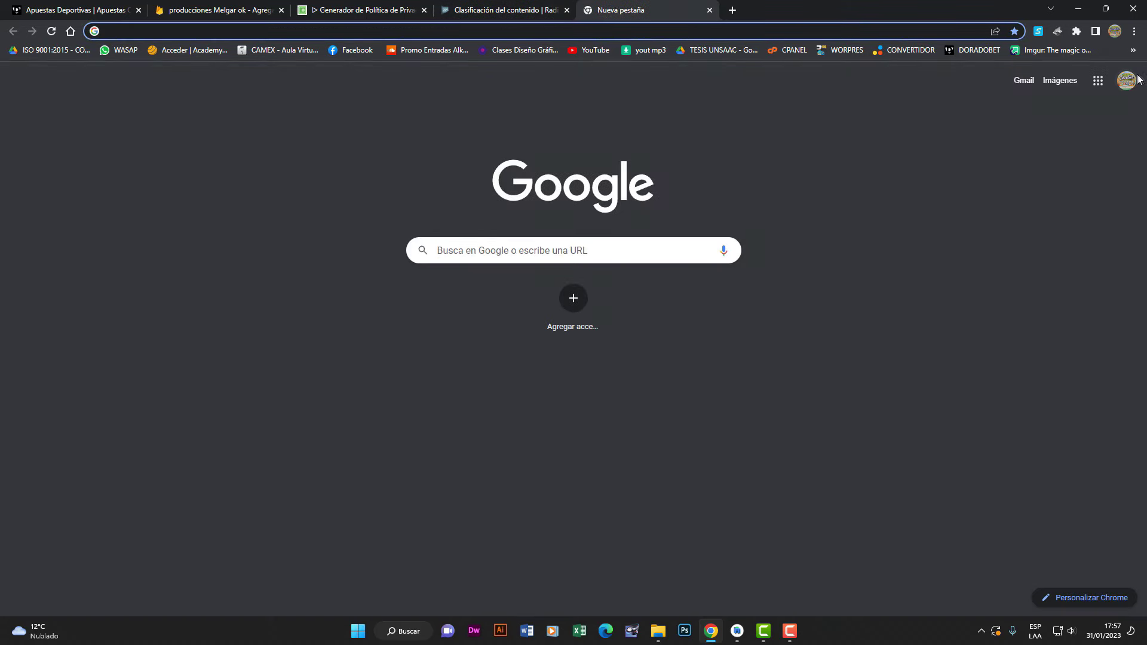
{"action": "left_click", "coordinate": [1126, 80]}
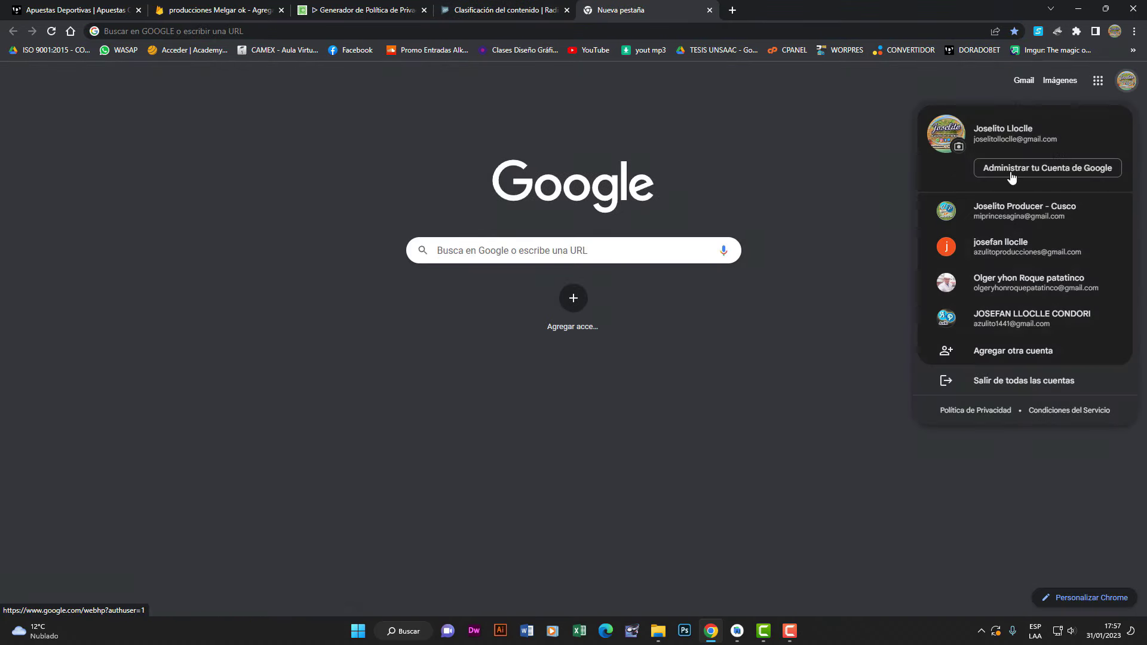
{"action": "triple_click", "coordinate": [1005, 143]}
{"action": "key", "text": "ctrl+c"}
{"action": "left_click", "coordinate": [541, 9]}
{"action": "left_click", "coordinate": [710, 9]}
{"action": "left_click", "coordinate": [454, 255]}
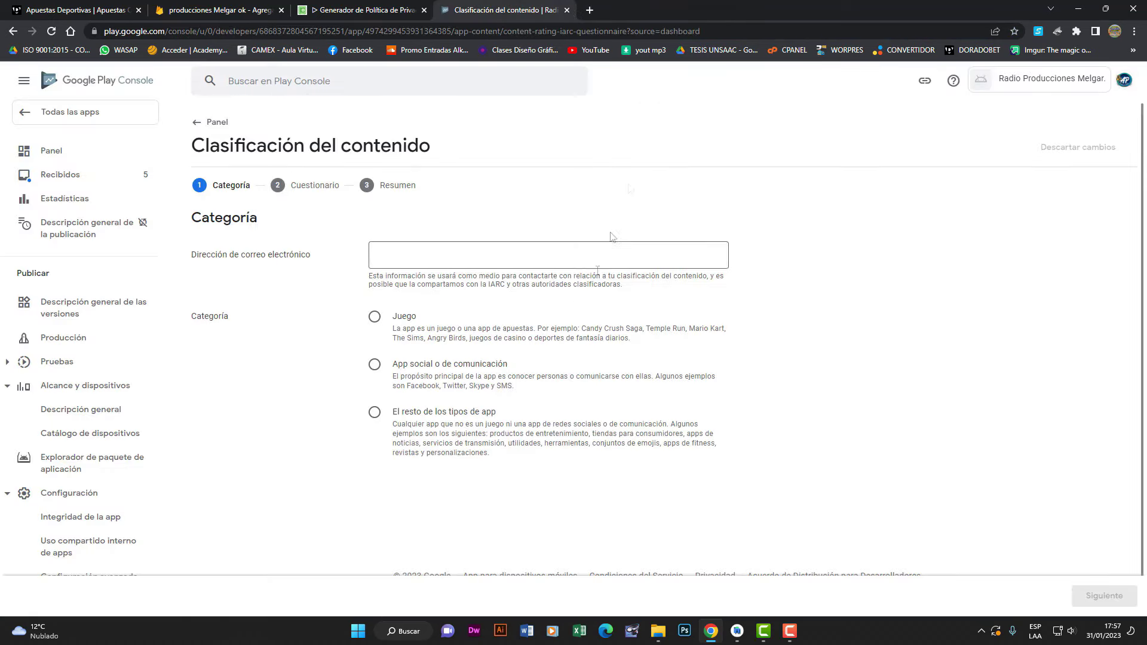
{"action": "key", "text": "ctrl+v"}
- Set the app category to "El resto de los tipos de app" and continue to the Cuestionario stage
{"action": "left_click", "coordinate": [372, 323]}
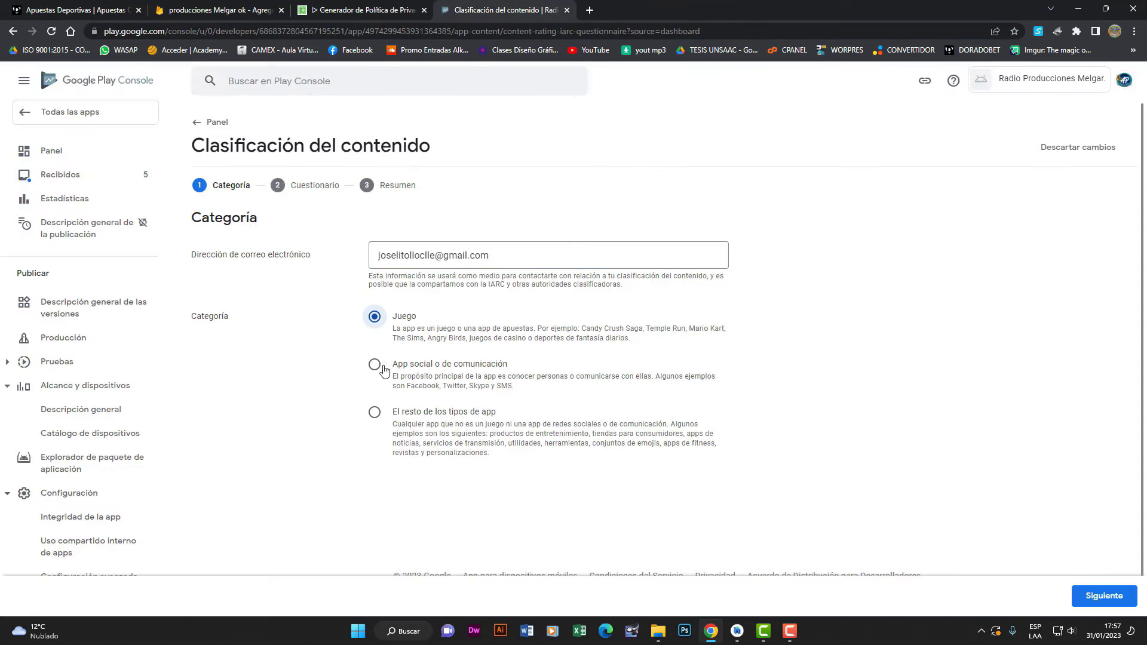
{"action": "left_click", "coordinate": [374, 411]}
{"action": "left_click", "coordinate": [1105, 595]}
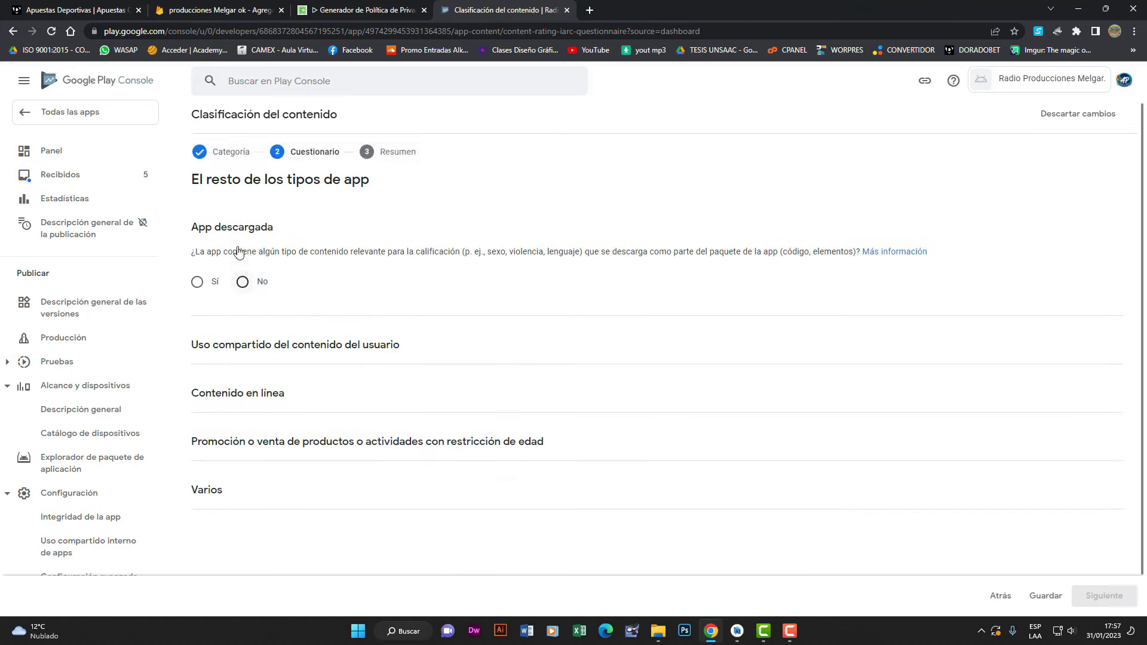
- Answer No for sensitive downloaded content, Sí for user interaction or content exchange, and No for user-generated content as the main source
{"action": "scroll", "coordinate": [276, 275], "scroll_direction": "down", "scroll_amount": 1}
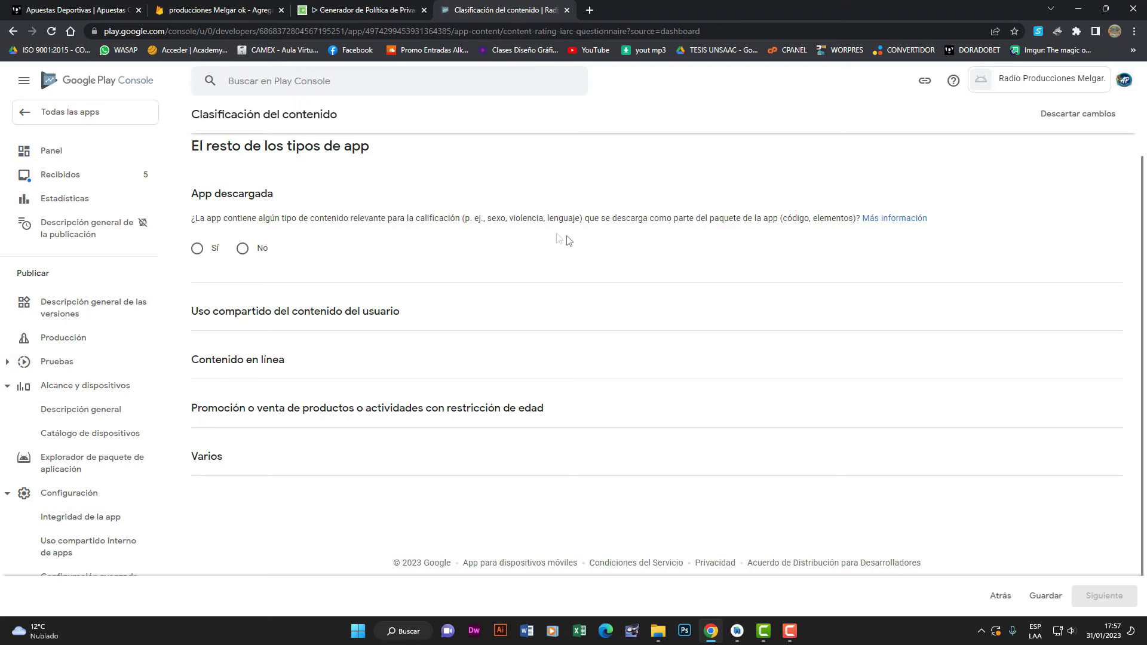
{"action": "left_click", "coordinate": [261, 245]}
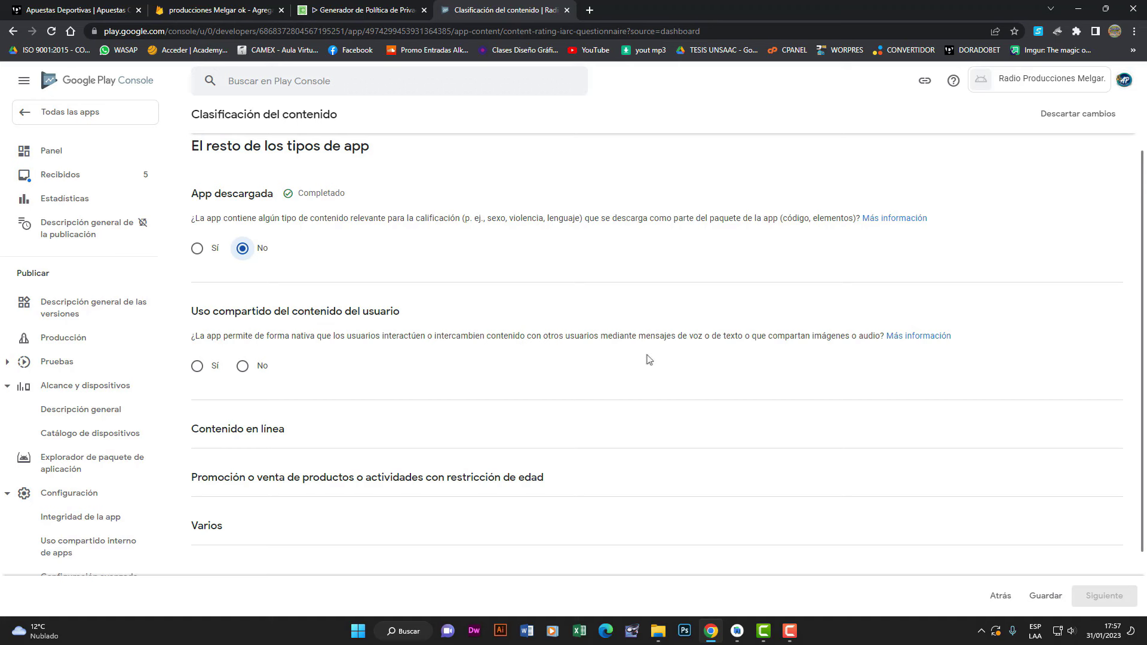
{"action": "left_click", "coordinate": [198, 366]}
{"action": "scroll", "coordinate": [262, 397], "scroll_direction": "down", "scroll_amount": 1}
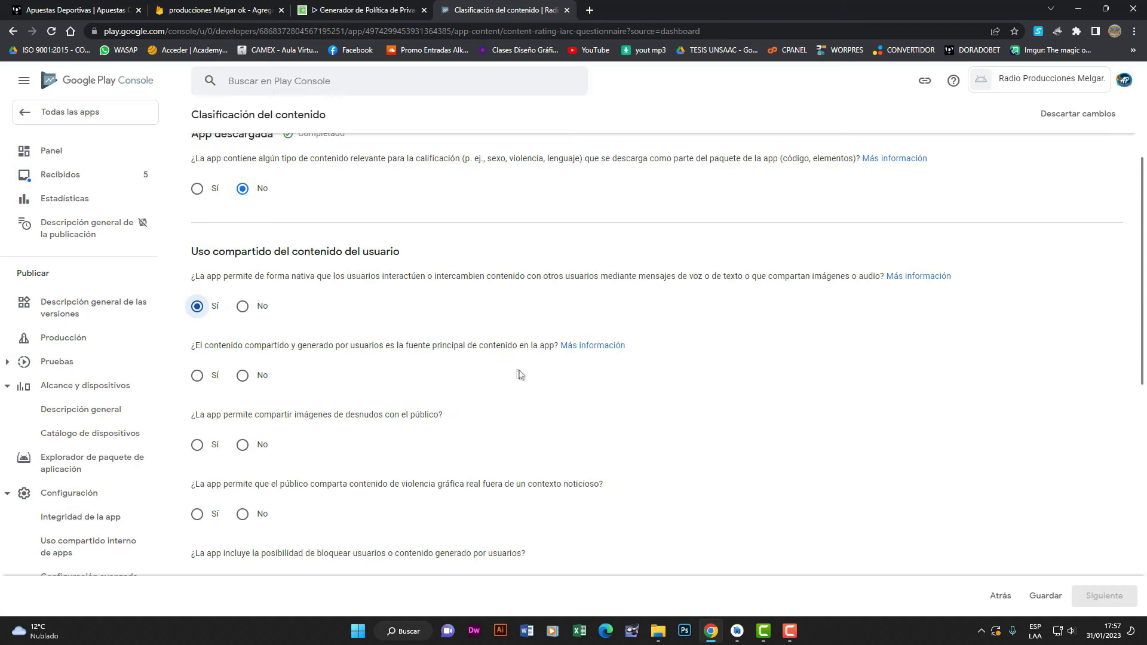
{"action": "left_click", "coordinate": [242, 375]}
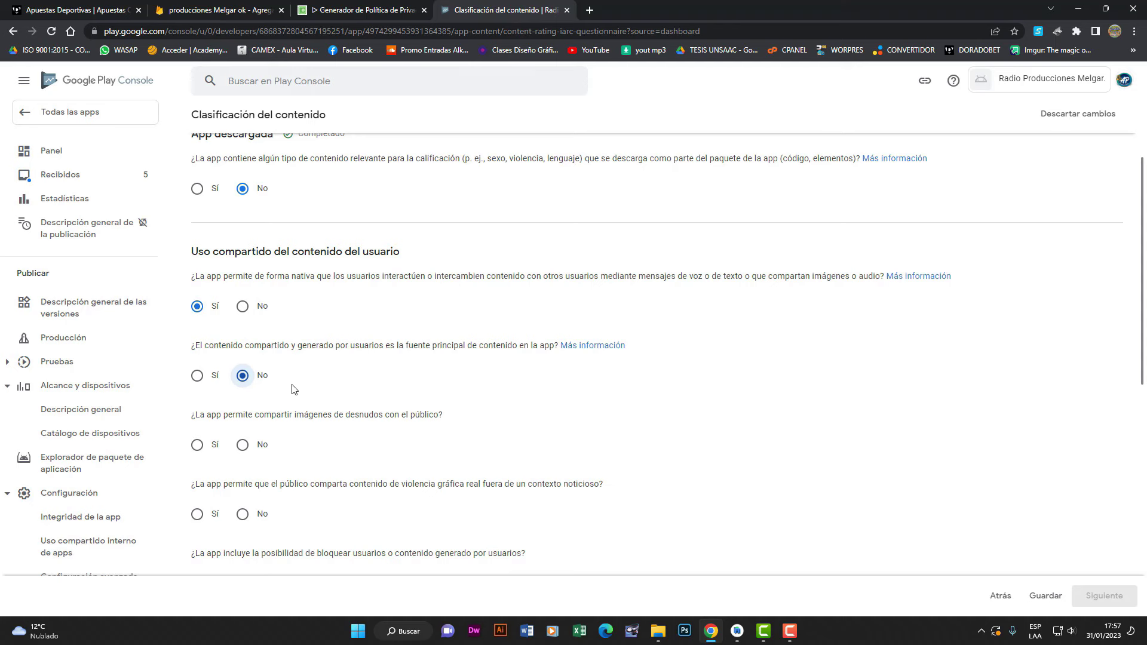
- Answer No to the questions on sharing nude images, sharing real graphic violence, and blocking users or user-generated content
{"action": "scroll", "coordinate": [294, 389], "scroll_direction": "down", "scroll_amount": 1}
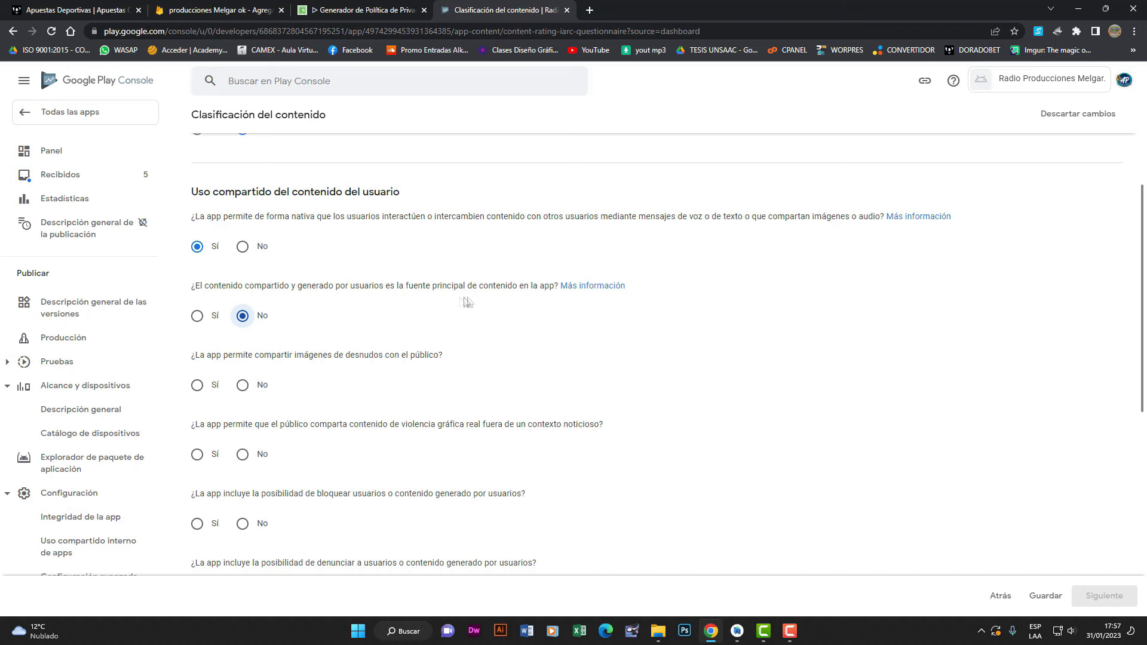
{"action": "scroll", "coordinate": [543, 308], "scroll_direction": "down", "scroll_amount": 1}
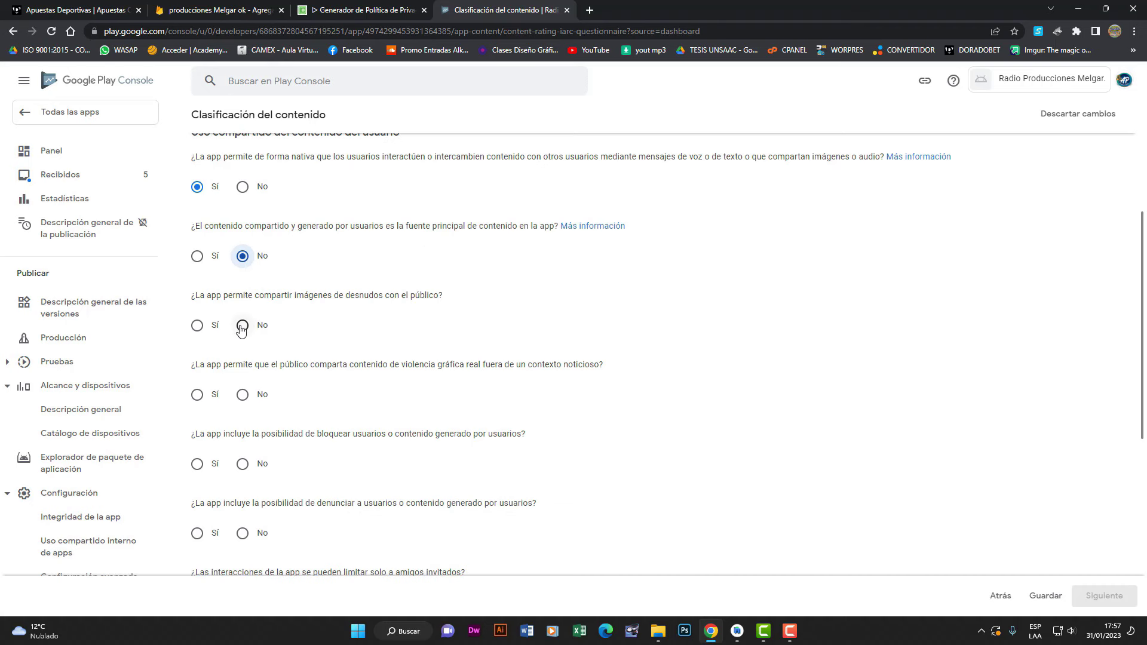
{"action": "left_click", "coordinate": [243, 326]}
{"action": "left_click", "coordinate": [244, 395]}
{"action": "scroll", "coordinate": [245, 395], "scroll_direction": "down", "scroll_amount": 1}
{"action": "left_click", "coordinate": [245, 405]}
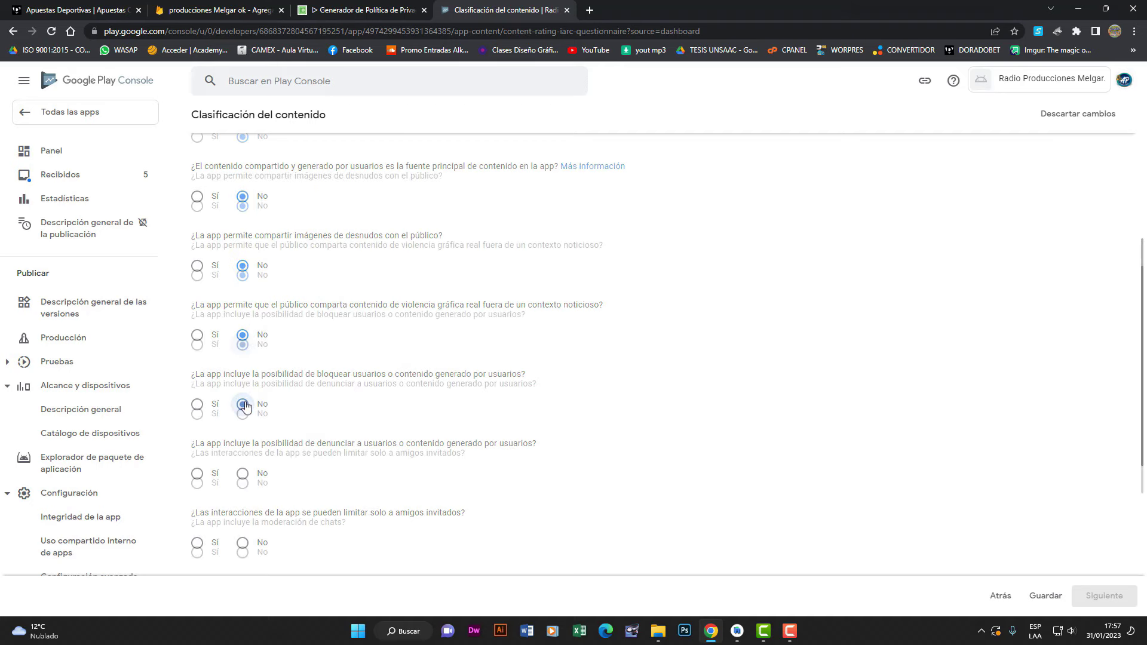
- Answer No to the questions on reporting users or content, limiting interactions to invited friends, and chat moderation
{"action": "scroll", "coordinate": [245, 406], "scroll_direction": "down", "scroll_amount": 2}
{"action": "left_click", "coordinate": [242, 355]}
{"action": "left_click", "coordinate": [244, 424]}
{"action": "scroll", "coordinate": [248, 418], "scroll_direction": "down", "scroll_amount": 2}
{"action": "left_click", "coordinate": [244, 375]}
- Answer No in the Contenido en línea section and in the section on promoting or selling age-restricted products or activities
{"action": "scroll", "coordinate": [256, 361], "scroll_direction": "down", "scroll_amount": 3}
{"action": "left_click", "coordinate": [243, 338]}
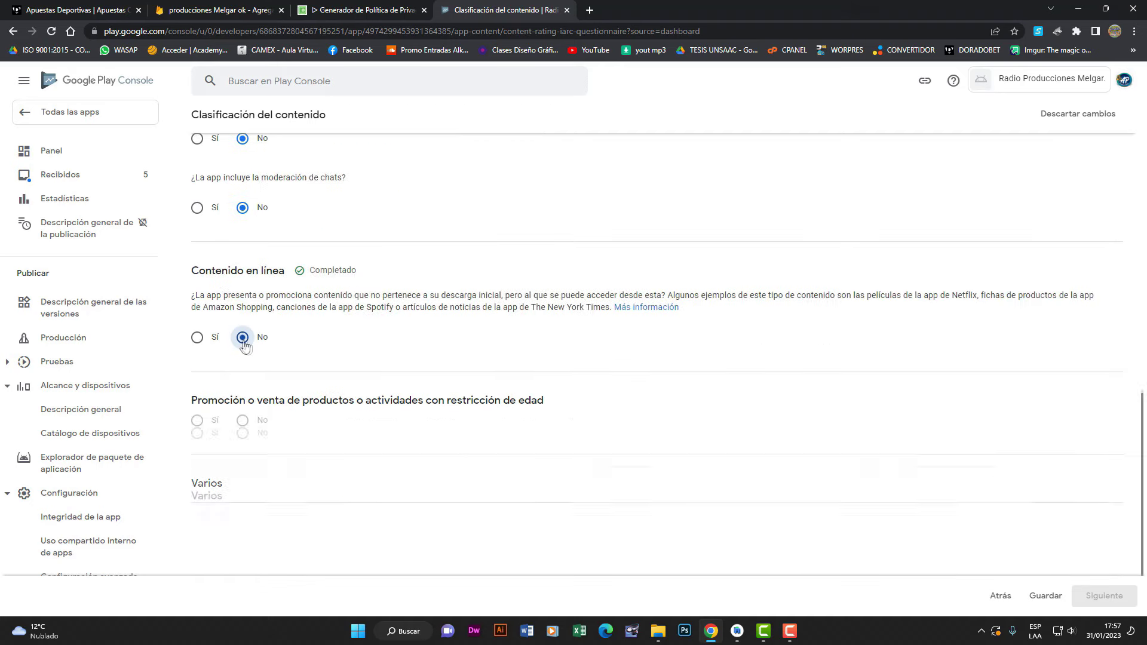
{"action": "scroll", "coordinate": [250, 385], "scroll_direction": "down", "scroll_amount": 1}
{"action": "left_click", "coordinate": [248, 395]}
- Answer No to all four Varios questions: location sharing, digital purchases, web browser or search engine, and news or educational product
{"action": "left_click", "coordinate": [242, 508]}
{"action": "scroll", "coordinate": [243, 508], "scroll_direction": "down", "scroll_amount": 2}
{"action": "left_click", "coordinate": [243, 472]}
{"action": "left_click", "coordinate": [242, 532]}
{"action": "scroll", "coordinate": [266, 499], "scroll_direction": "down", "scroll_amount": 2}
{"action": "left_click", "coordinate": [258, 487]}
{"action": "scroll", "coordinate": [904, 508], "scroll_direction": "down", "scroll_amount": 1}
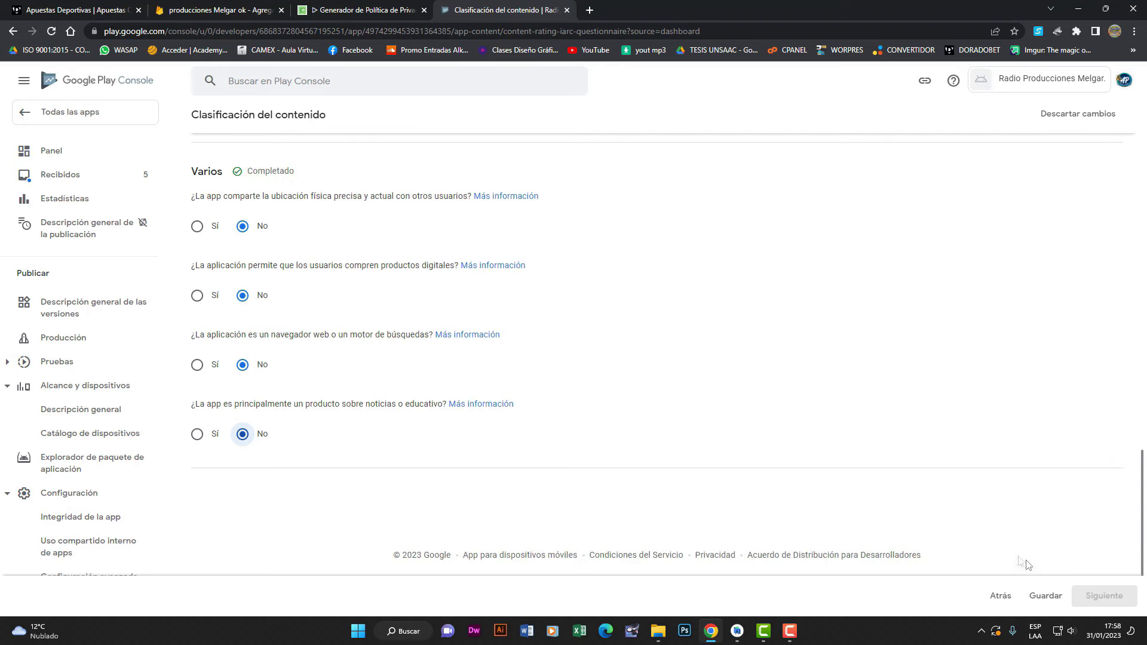
- Save the content rating questionnaire, submit it from the summary and return to the Panel
{"action": "scroll", "coordinate": [1026, 565], "scroll_direction": "up", "scroll_amount": 4}
{"action": "left_click", "coordinate": [1042, 596]}
{"action": "left_click", "coordinate": [1105, 596]}
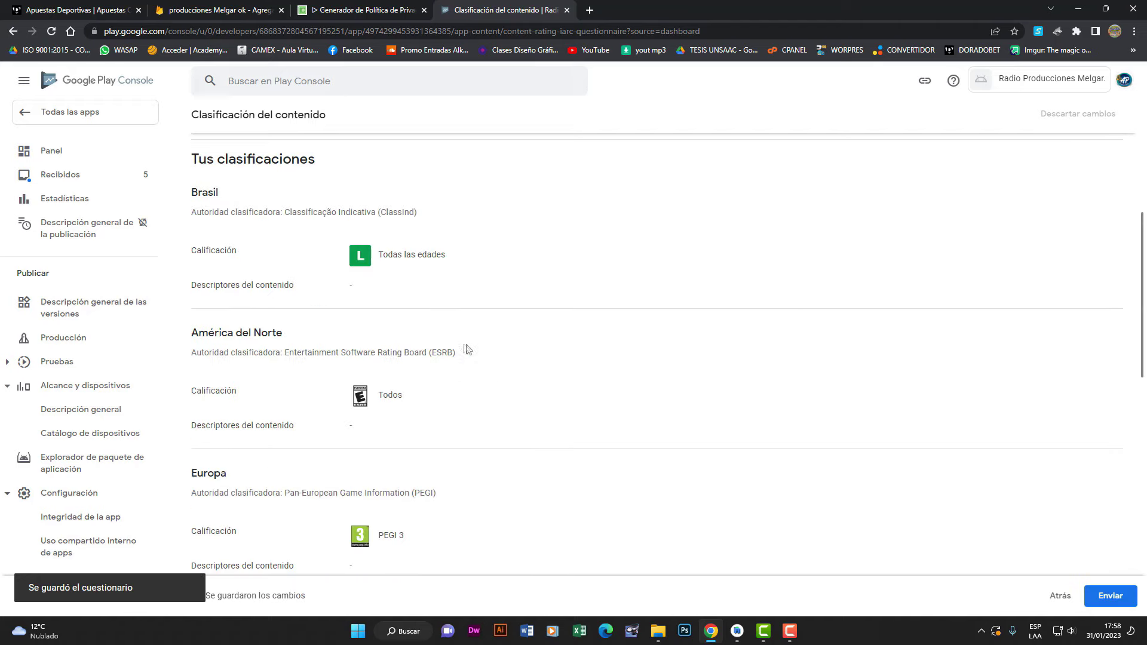
{"action": "scroll", "coordinate": [466, 349], "scroll_direction": "down", "scroll_amount": 1}
{"action": "left_click", "coordinate": [1123, 603]}
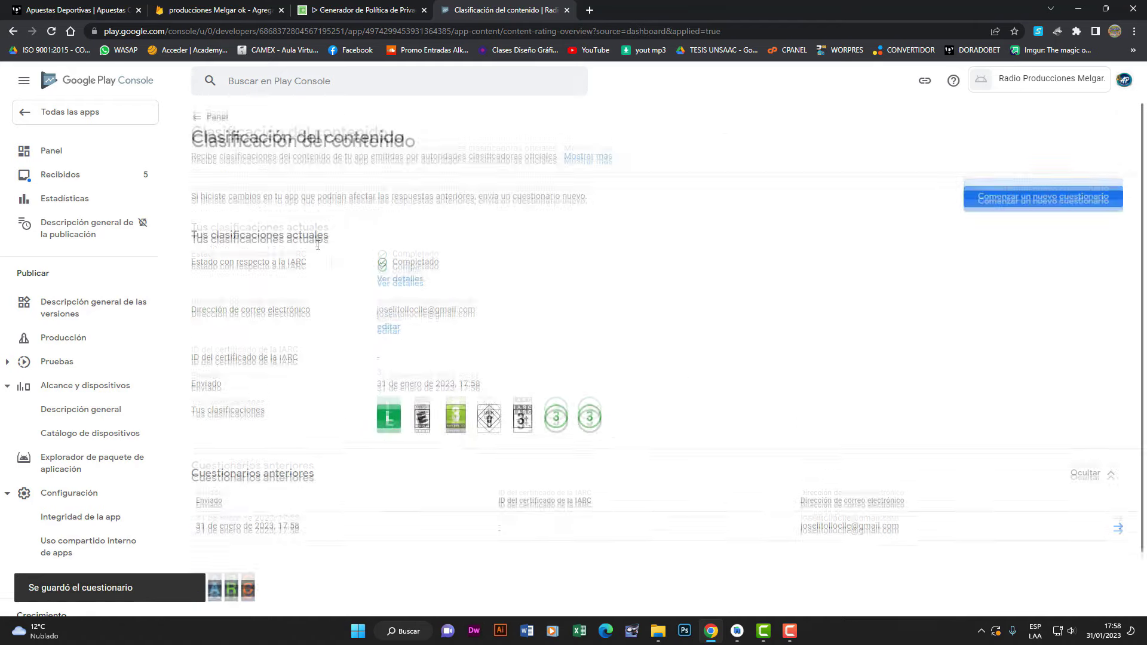
{"action": "left_click", "coordinate": [213, 123]}
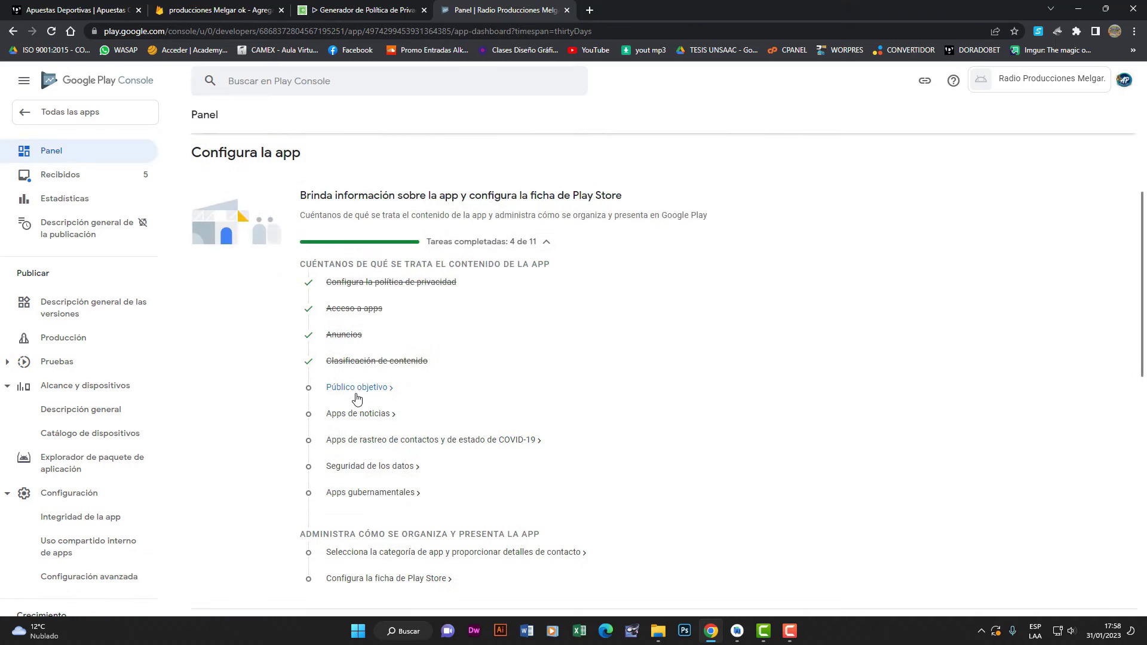
- Set the target age group to "Mayores de 18 años" in the Público objetivo task and continue
{"action": "left_click", "coordinate": [356, 388]}
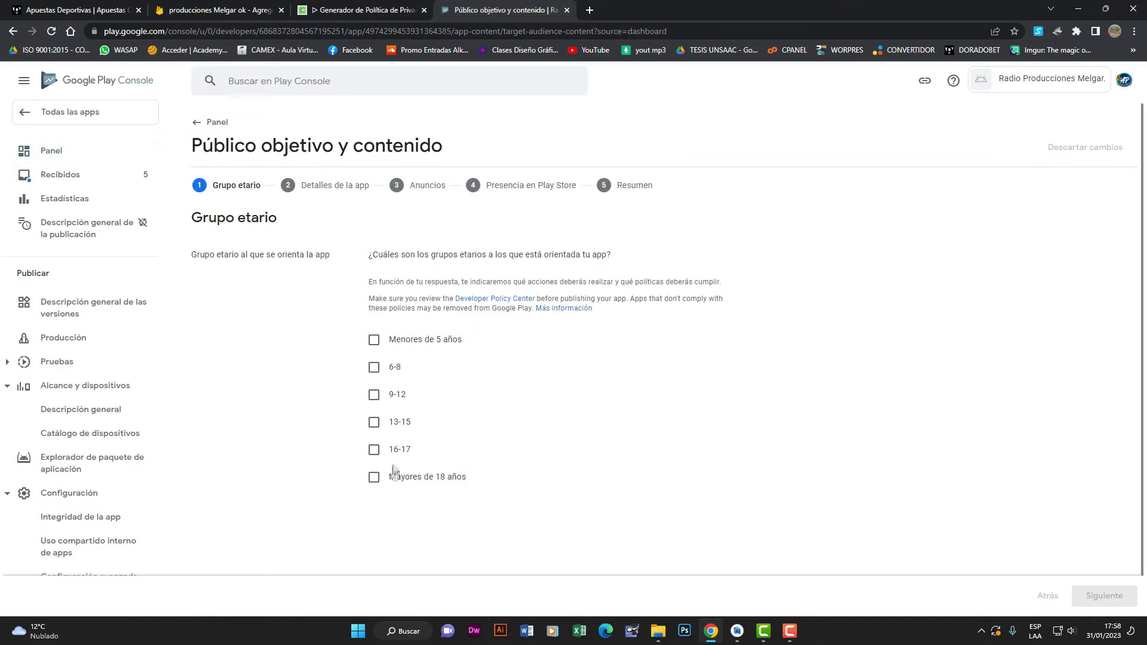
{"action": "left_click", "coordinate": [393, 481]}
{"action": "left_click", "coordinate": [1114, 591]}
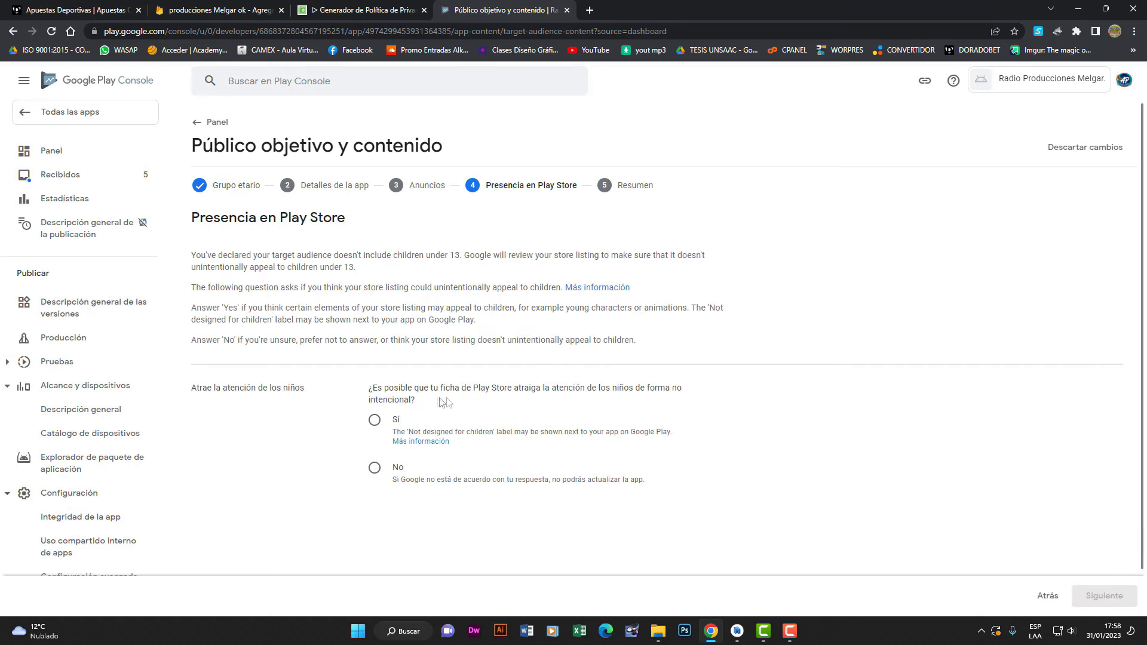
- Answer No on the store listing unintentionally attracting children, save the target audience declaration and return to the Panel
{"action": "left_click", "coordinate": [374, 467]}
{"action": "left_click", "coordinate": [1098, 596]}
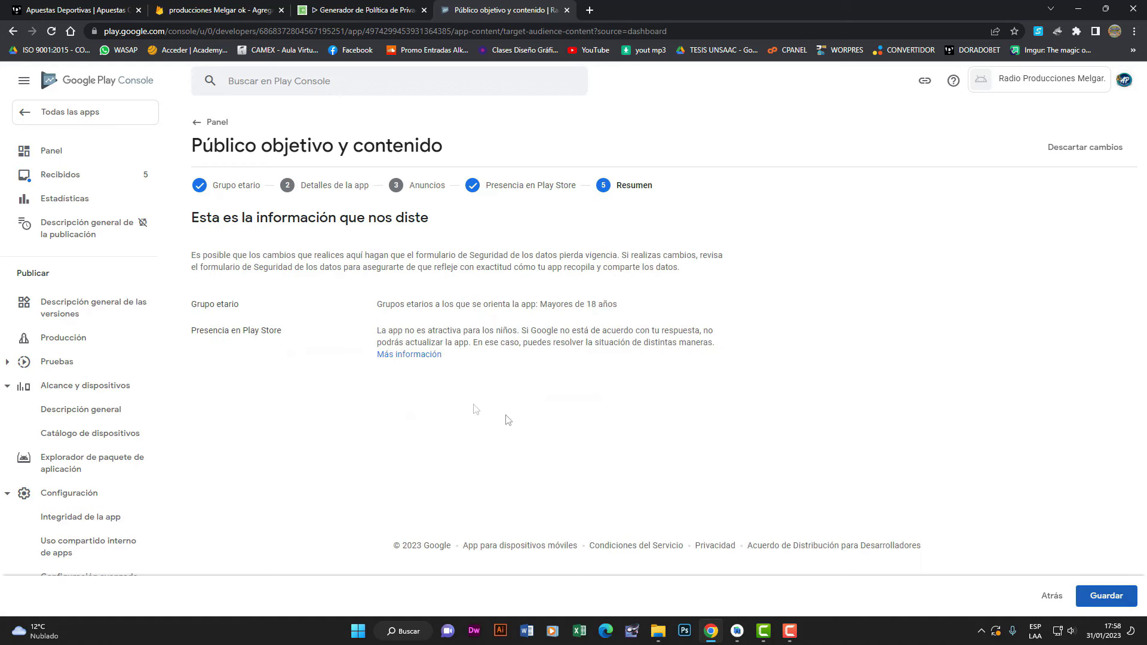
{"action": "left_click", "coordinate": [1127, 598]}
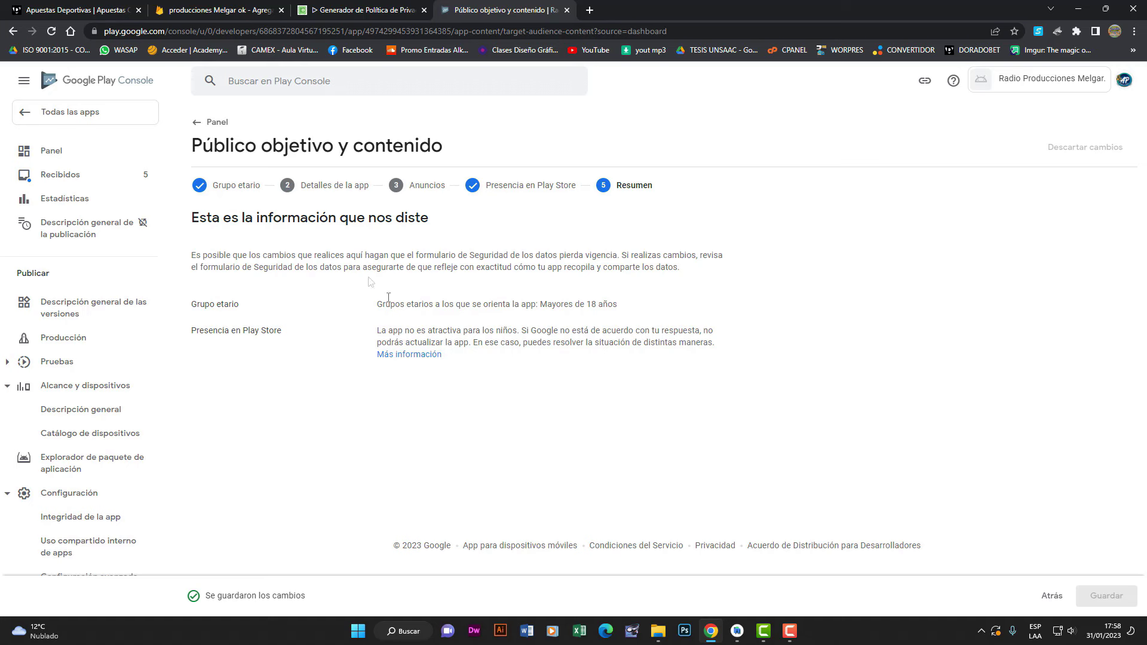
{"action": "left_click_drag", "start_coordinate": [378, 304], "coordinate": [640, 333]}
{"action": "left_click", "coordinate": [162, 216]}
{"action": "left_click", "coordinate": [216, 122]}
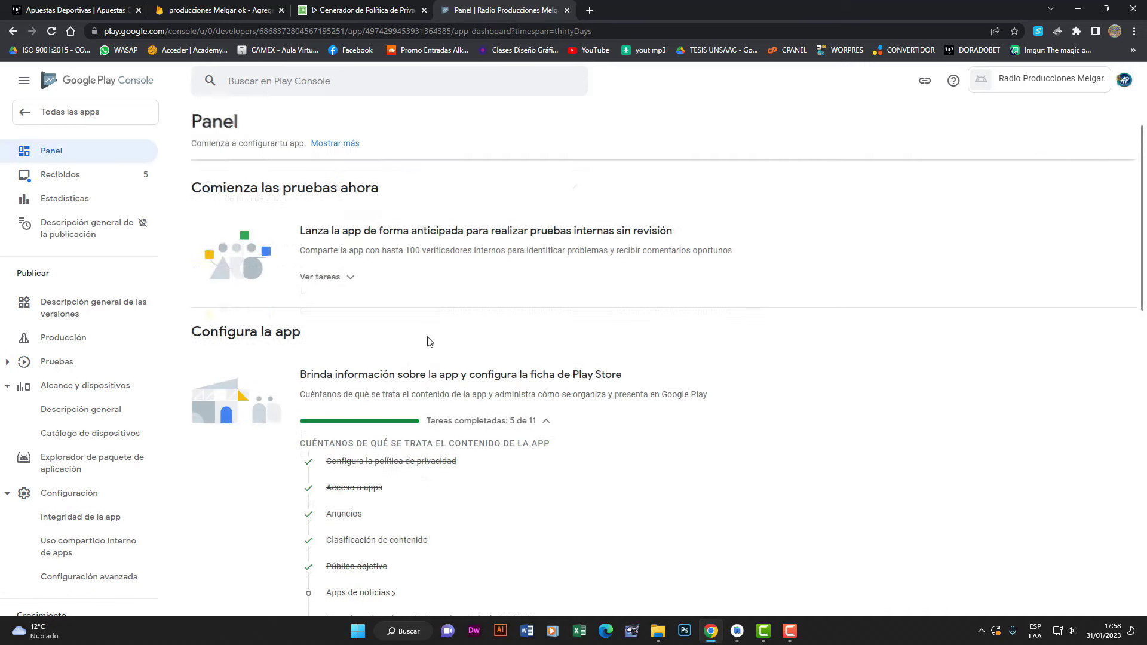
- Declare in the Apps de noticias task that the app is not a news app and save it
{"action": "scroll", "coordinate": [428, 341], "scroll_direction": "down", "scroll_amount": 4}
{"action": "left_click", "coordinate": [335, 352]}
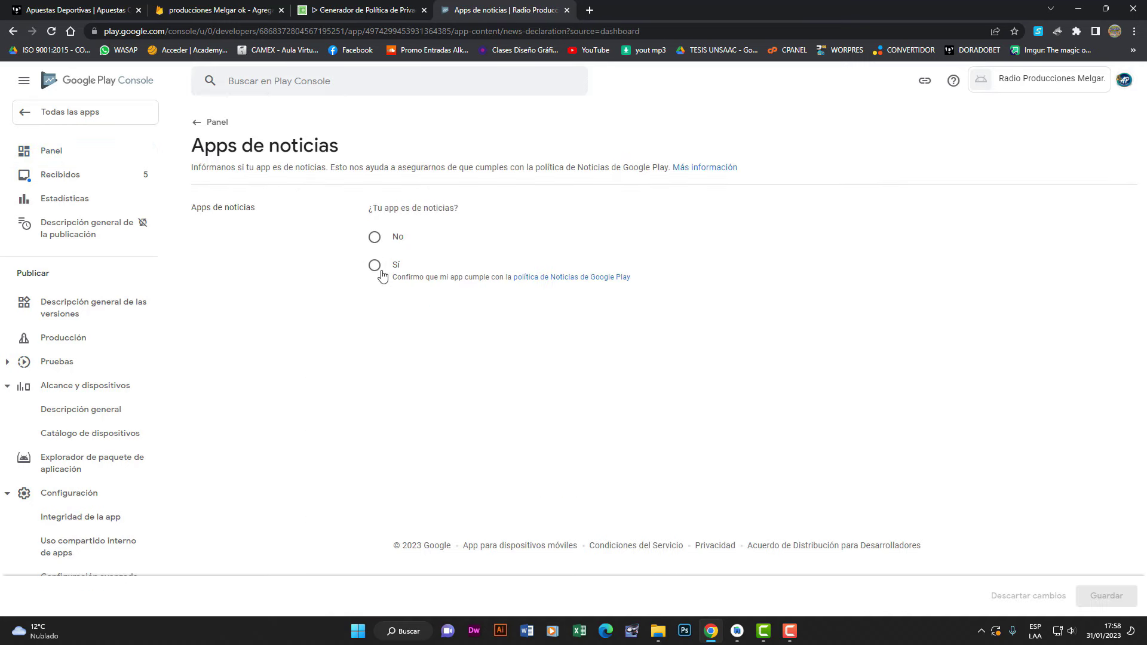
{"action": "left_click", "coordinate": [375, 234]}
{"action": "left_click", "coordinate": [1085, 608]}
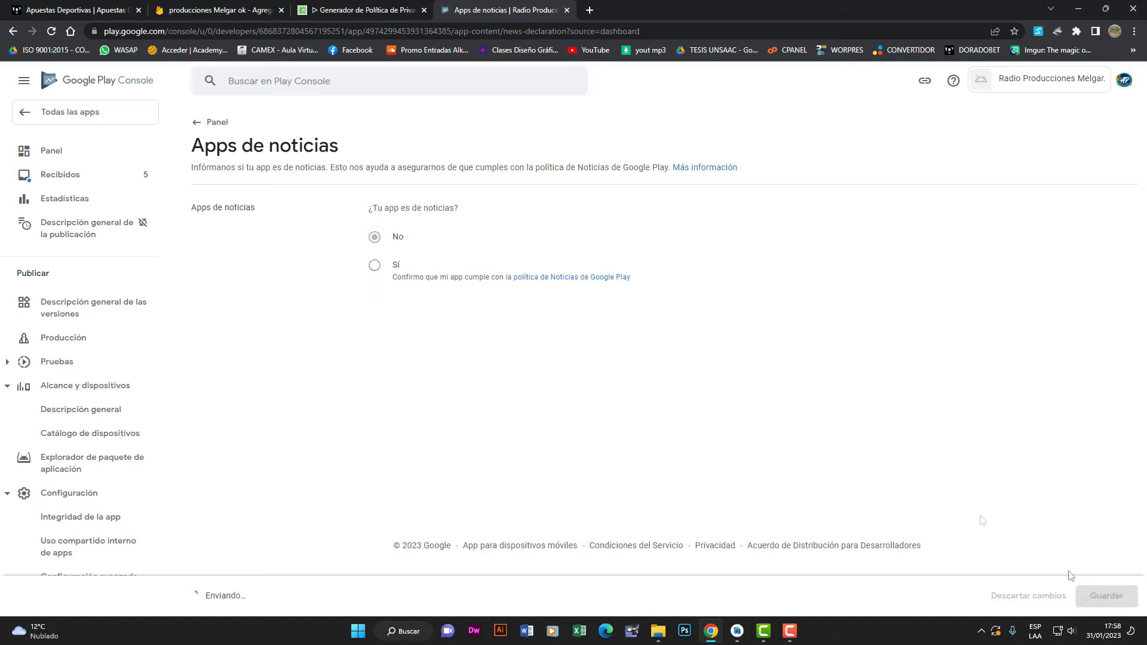
- Declare in the COVID-19 task that the app is not a publicly available contact tracing or status app, save it and return to the Panel
{"action": "left_click", "coordinate": [199, 129]}
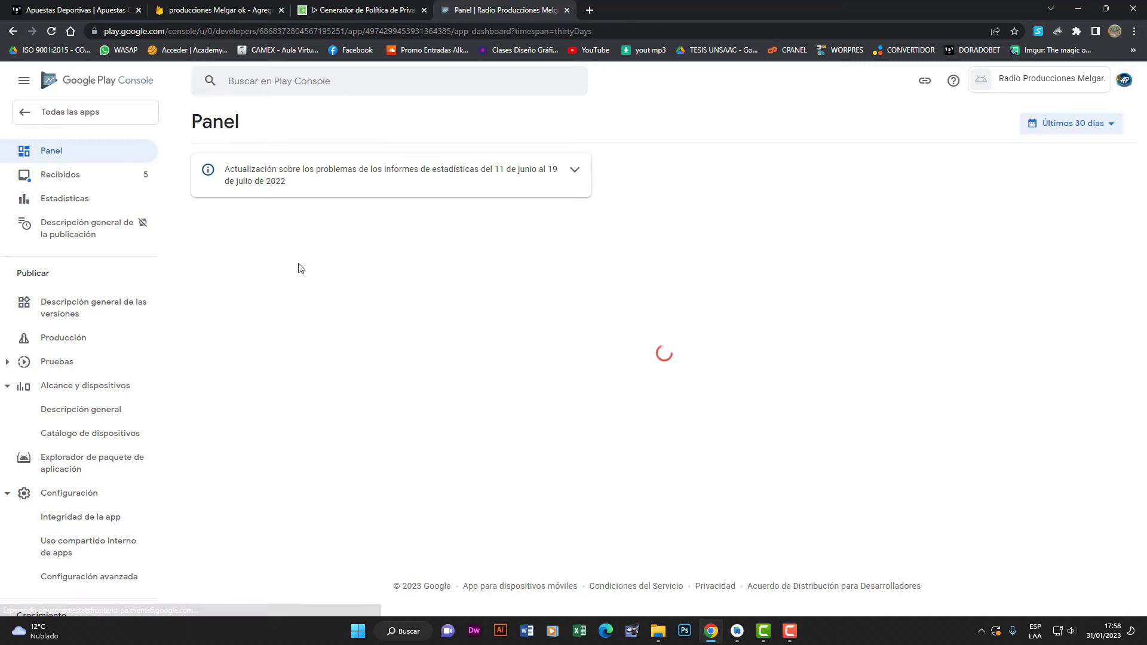
{"action": "scroll", "coordinate": [294, 344], "scroll_direction": "down", "scroll_amount": 4}
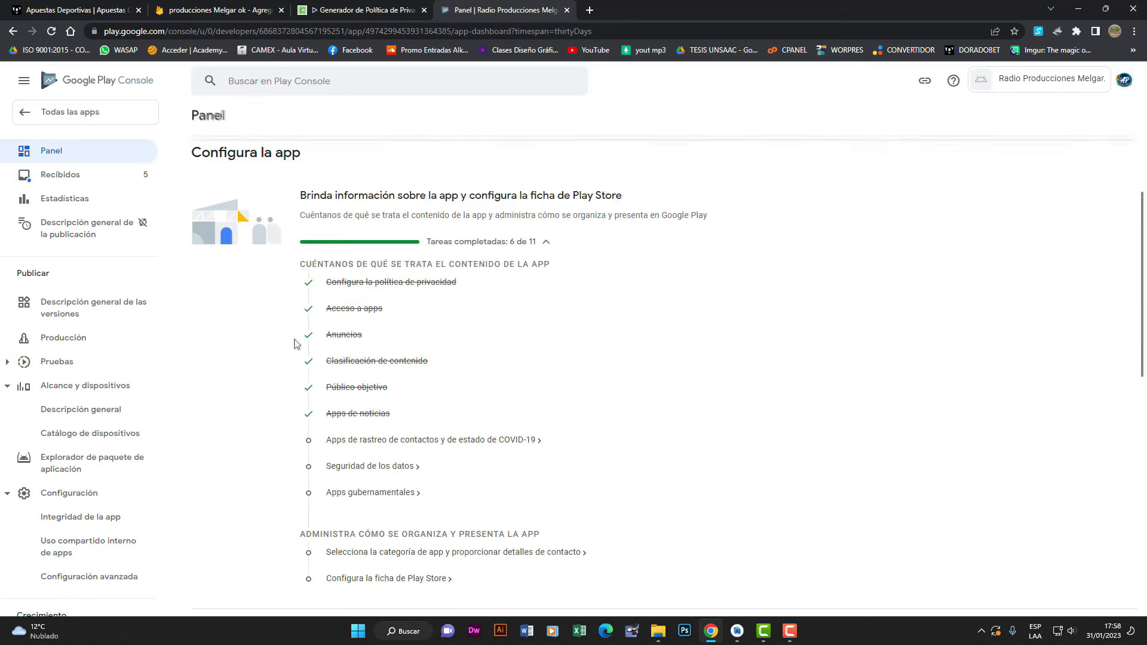
{"action": "left_click", "coordinate": [354, 448]}
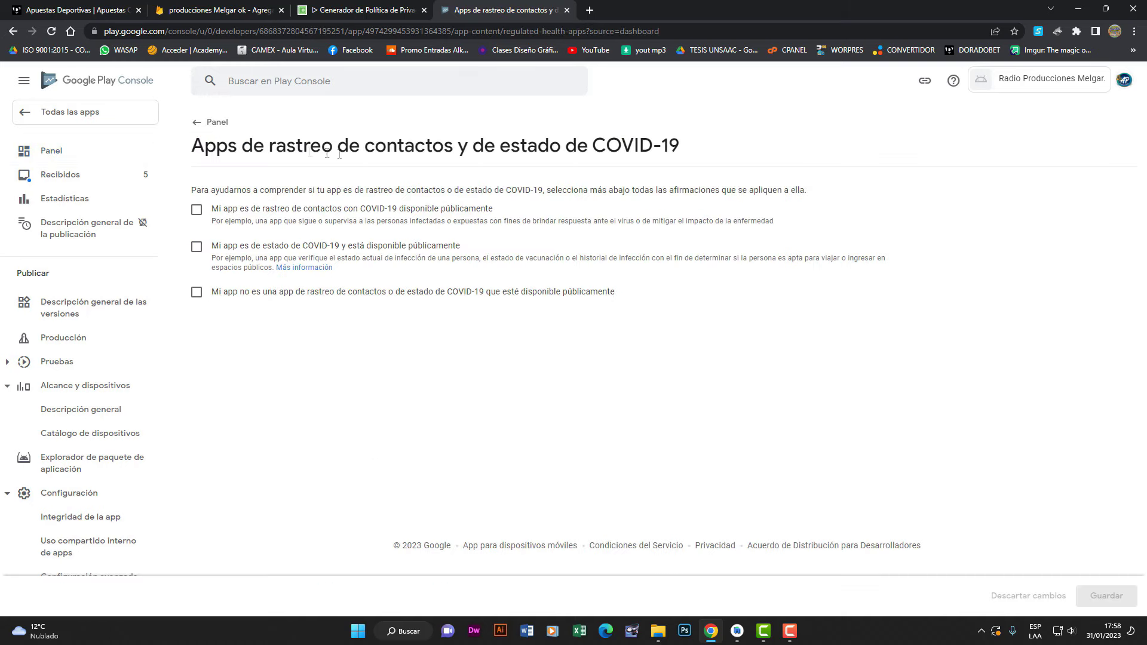
{"action": "left_click", "coordinate": [197, 292]}
{"action": "left_click", "coordinate": [1105, 596]}
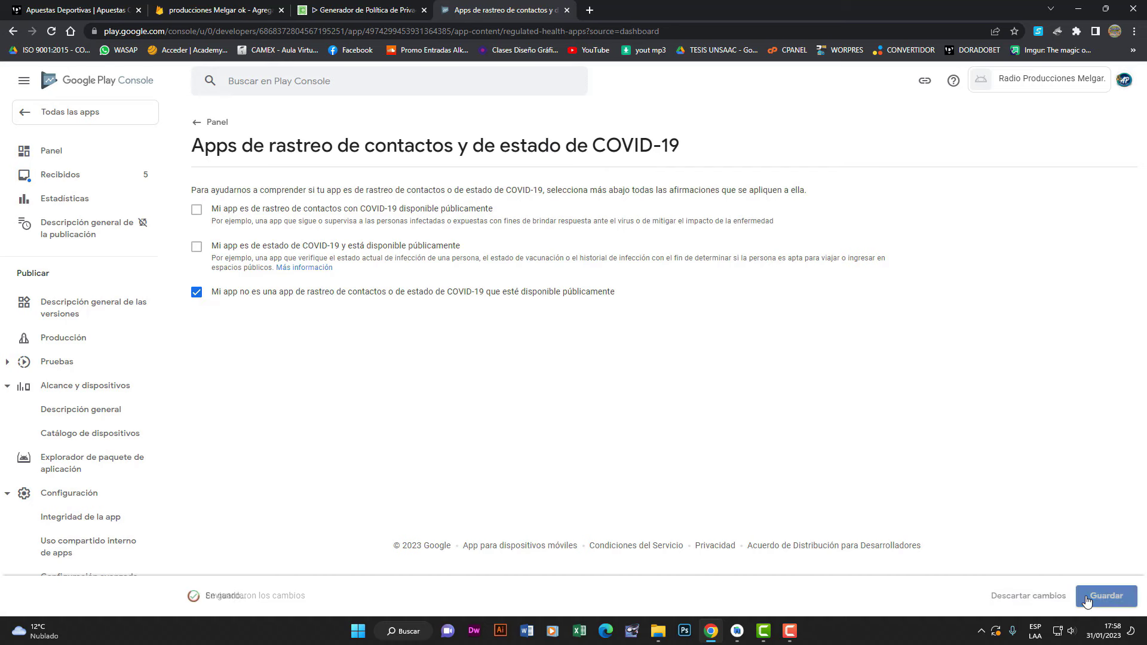
{"action": "left_click", "coordinate": [200, 120]}
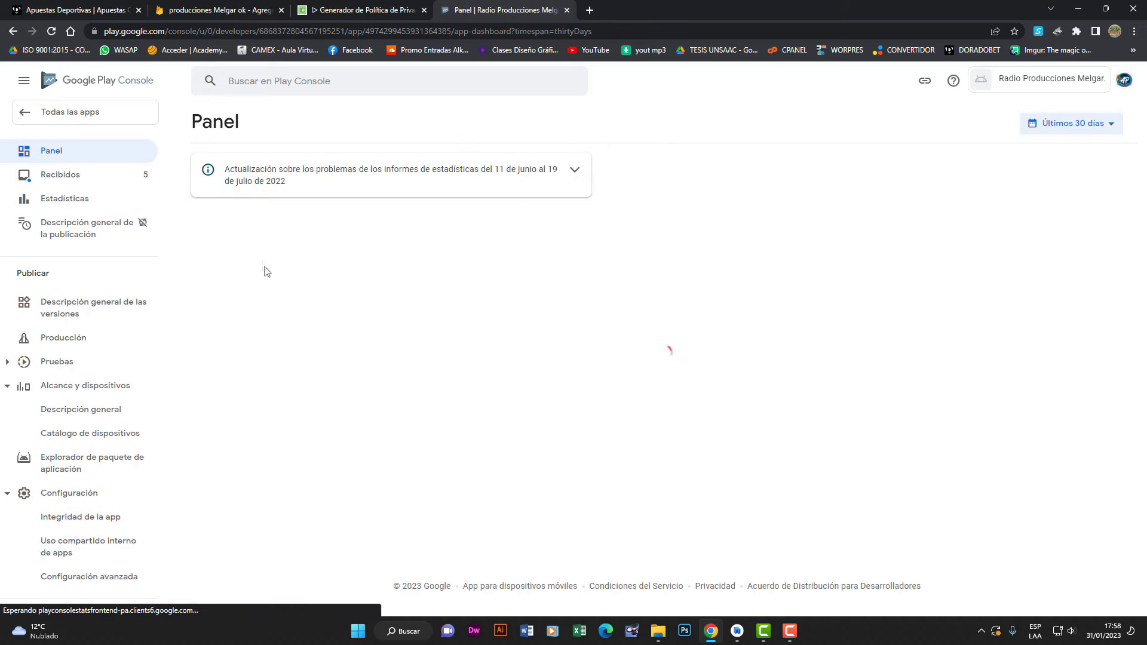
- Open the Seguridad de los datos task and continue past its Descripción general stage
{"action": "scroll", "coordinate": [347, 439], "scroll_direction": "down", "scroll_amount": 4}
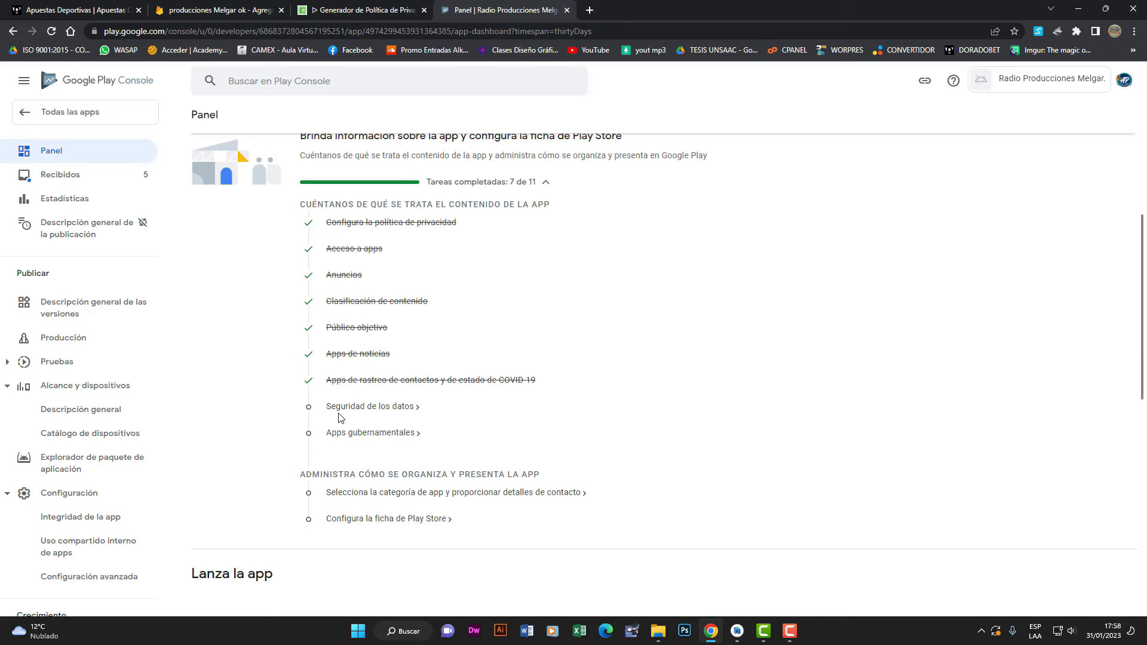
{"action": "left_click", "coordinate": [339, 412]}
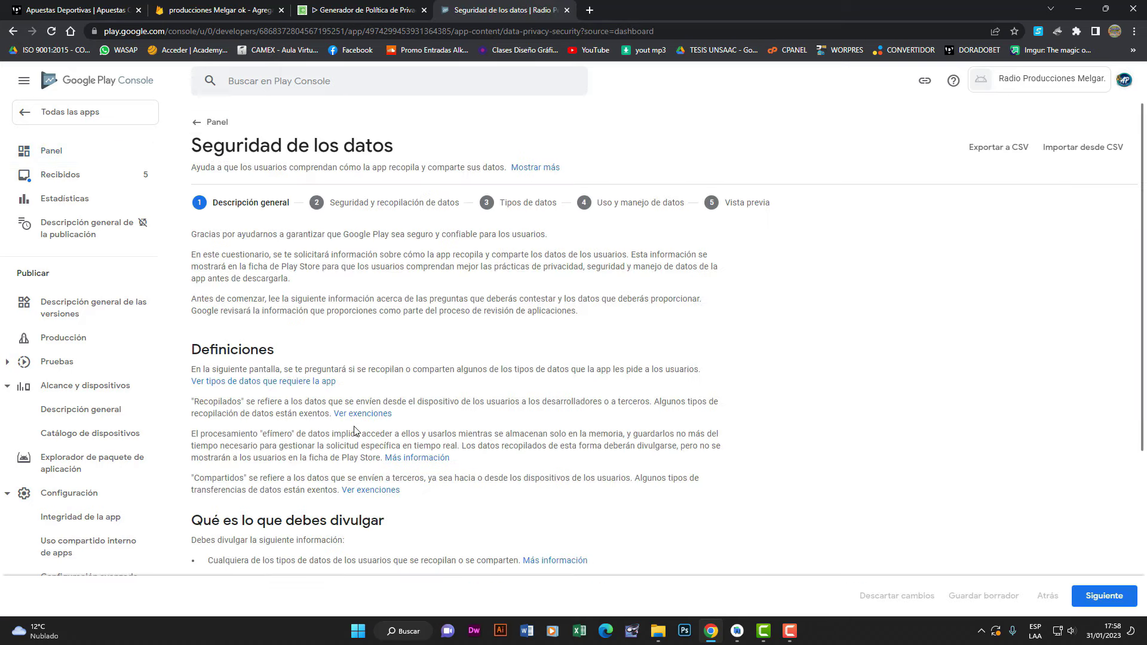
{"action": "scroll", "coordinate": [355, 430], "scroll_direction": "down", "scroll_amount": 4}
{"action": "left_click", "coordinate": [1104, 595]}
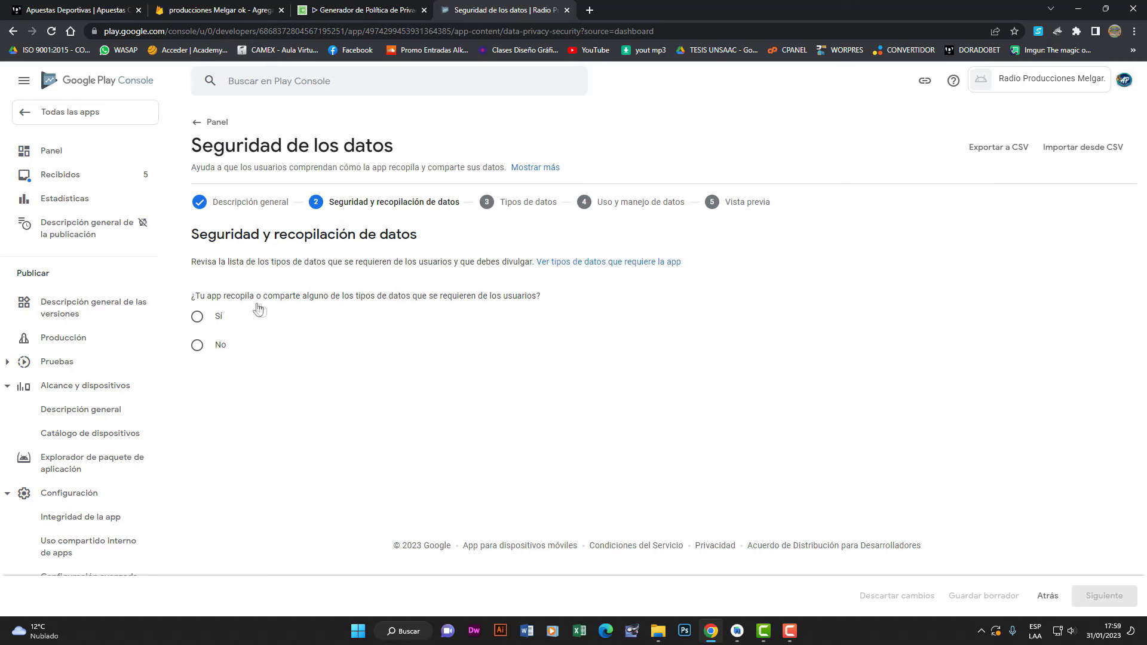
- Answer Sí to collecting or sharing user data, Sí to encryption in transit and No to a data deletion request method, and continue
{"action": "left_click", "coordinate": [197, 317]}
{"action": "scroll", "coordinate": [232, 401], "scroll_direction": "down", "scroll_amount": 1}
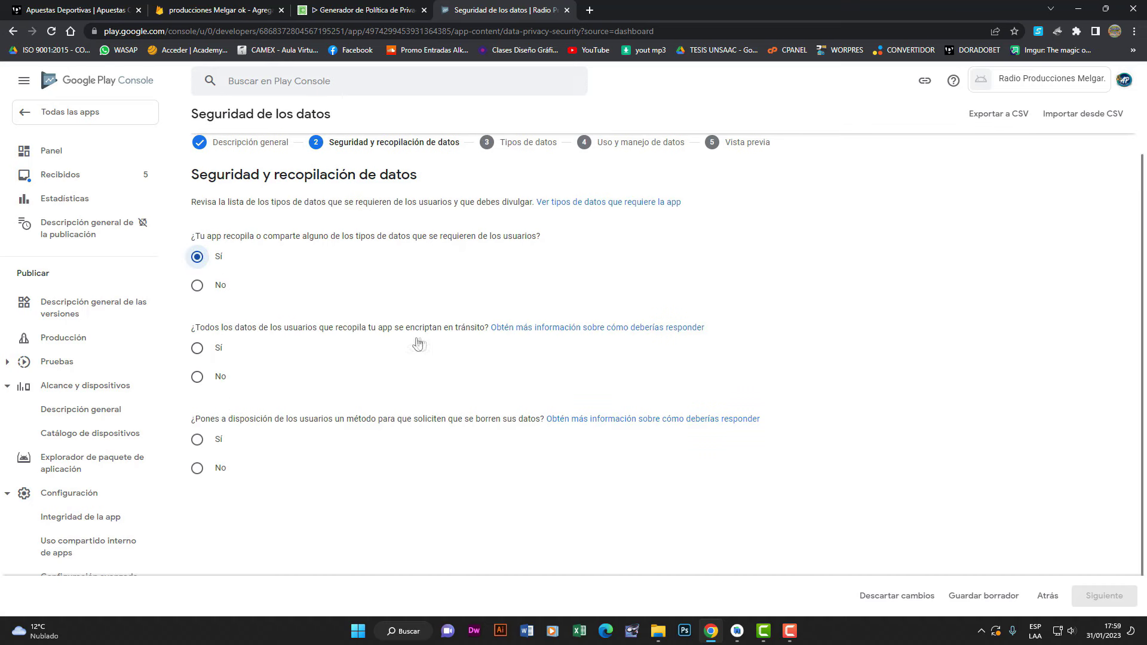
{"action": "left_click", "coordinate": [198, 349]}
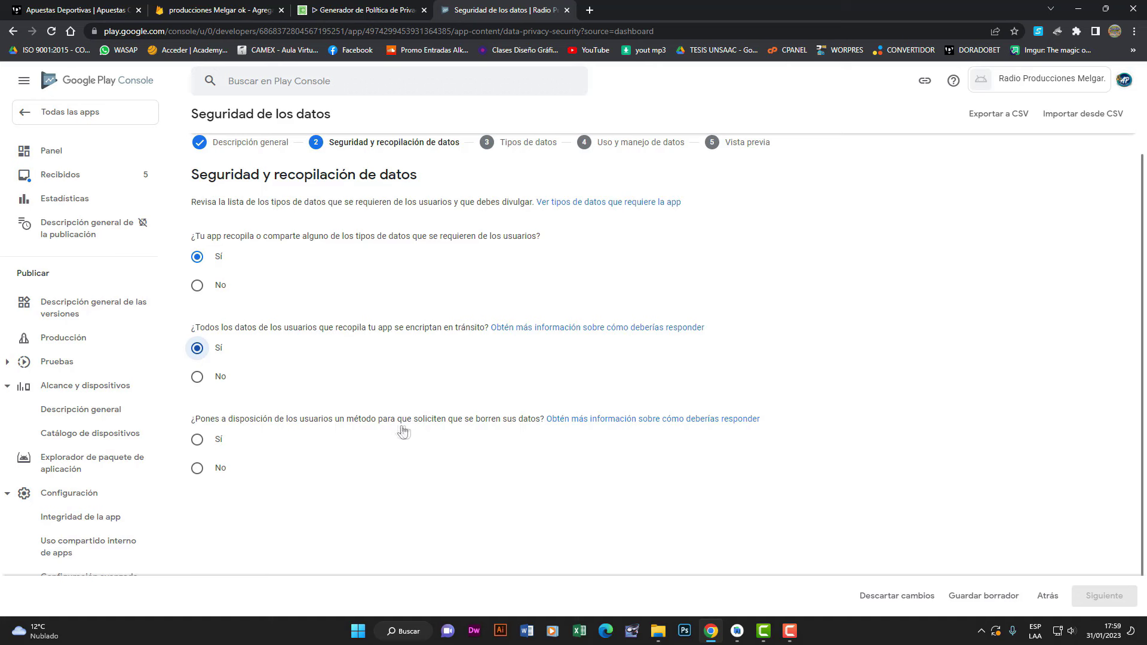
{"action": "left_click", "coordinate": [217, 468]}
{"action": "left_click", "coordinate": [1096, 599]}
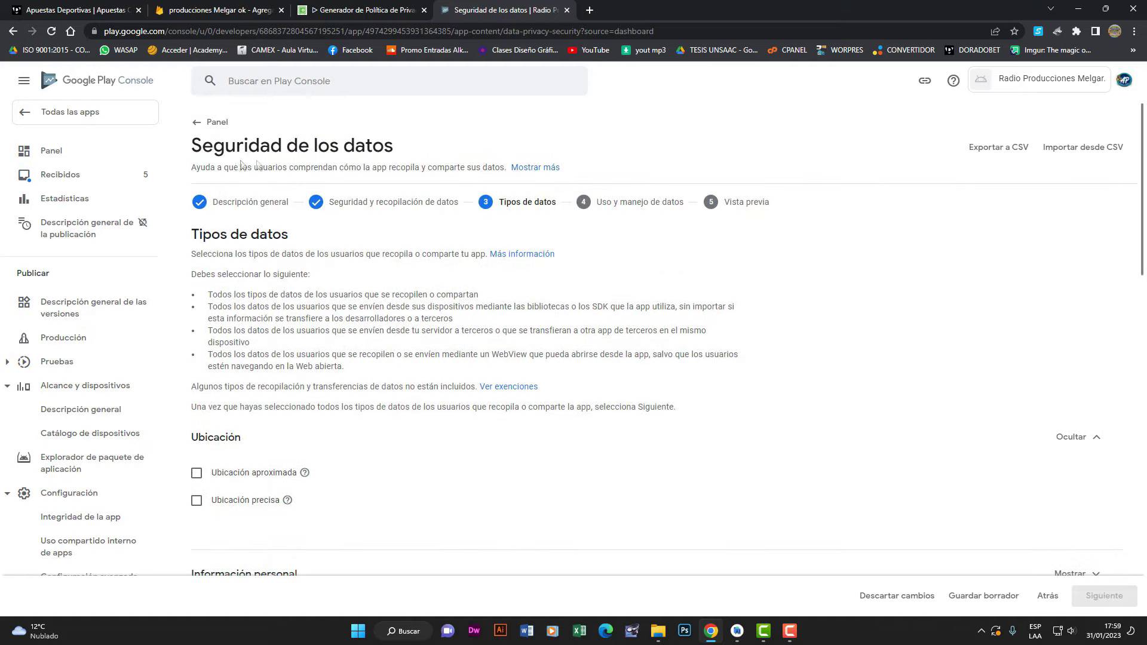
- Select Ubicación aproximada under Ubicación and Nombre under Información personal as collected data types
{"action": "scroll", "coordinate": [309, 251], "scroll_direction": "down", "scroll_amount": 1}
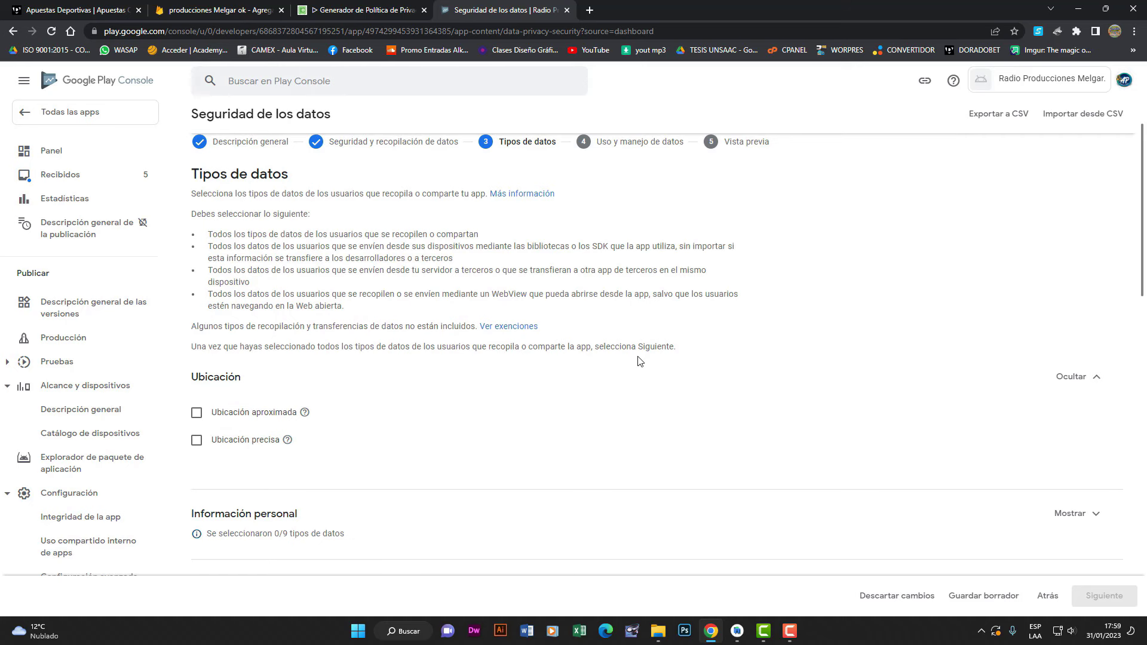
{"action": "scroll", "coordinate": [639, 361], "scroll_direction": "down", "scroll_amount": 1}
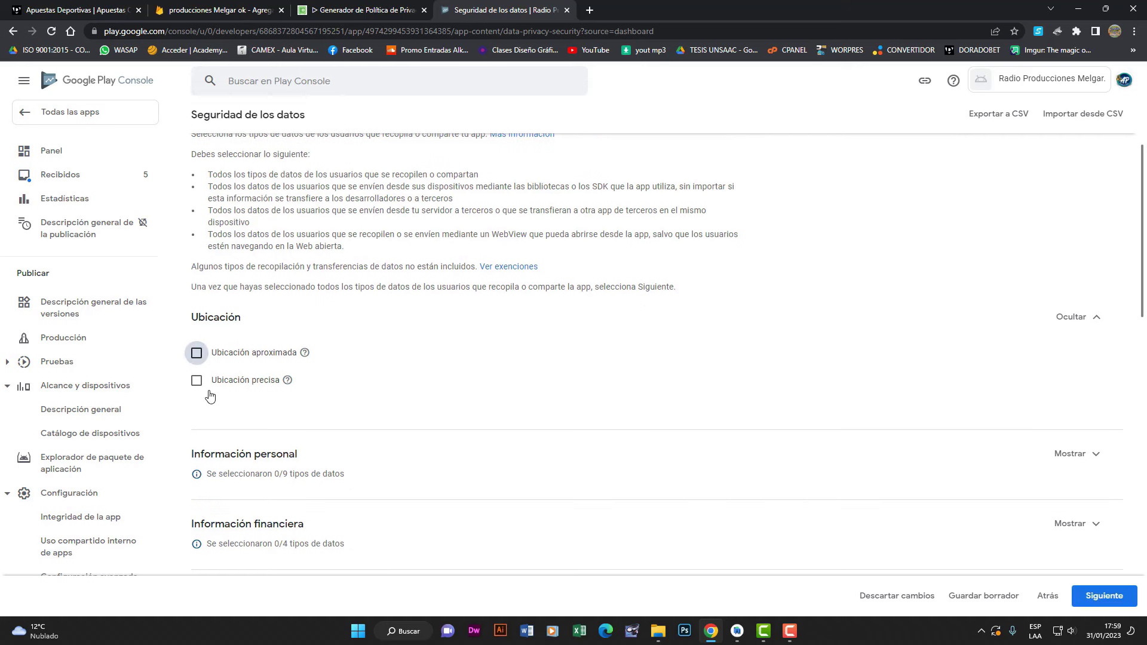
{"action": "left_click", "coordinate": [197, 352]}
{"action": "scroll", "coordinate": [251, 401], "scroll_direction": "down", "scroll_amount": 1}
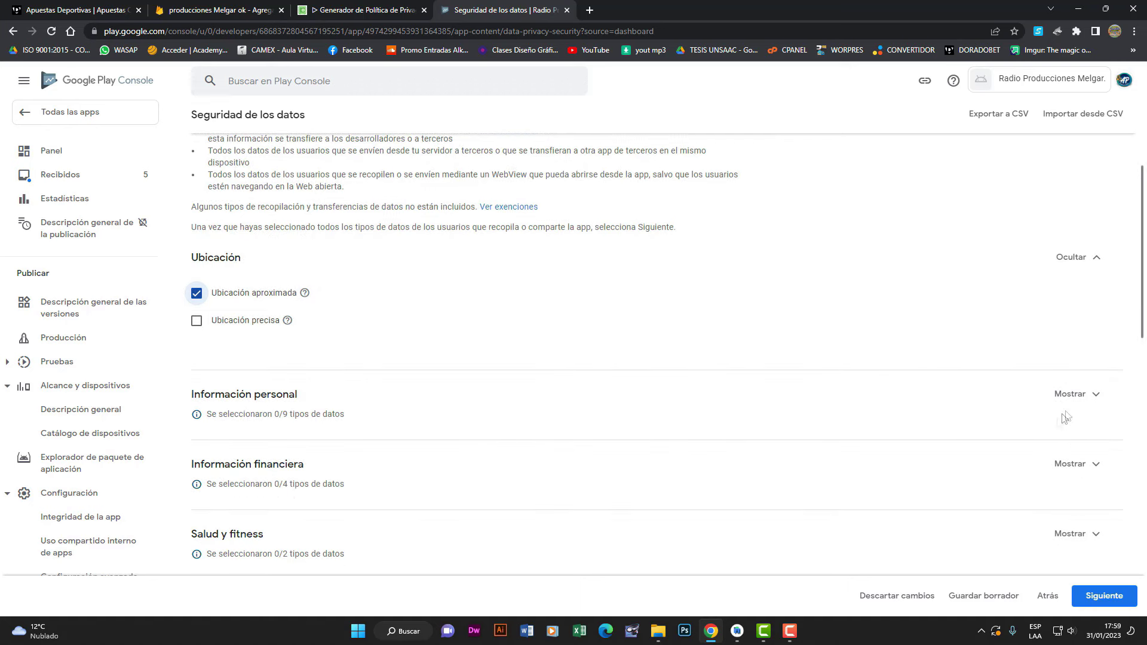
{"action": "left_click", "coordinate": [1073, 394]}
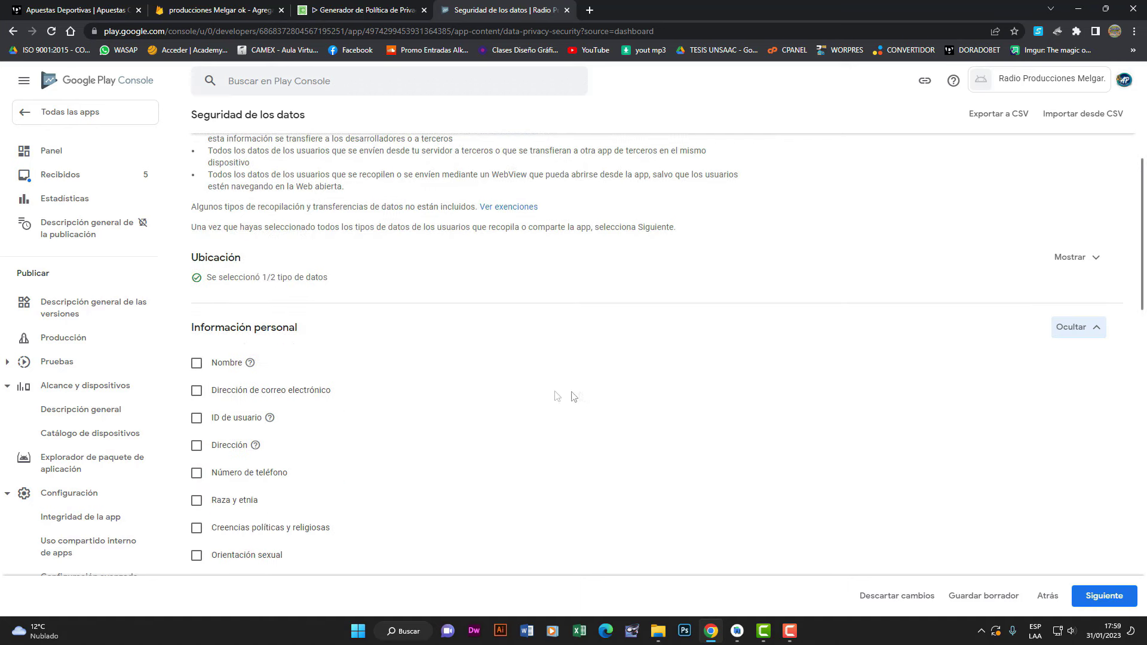
{"action": "left_click", "coordinate": [196, 364]}
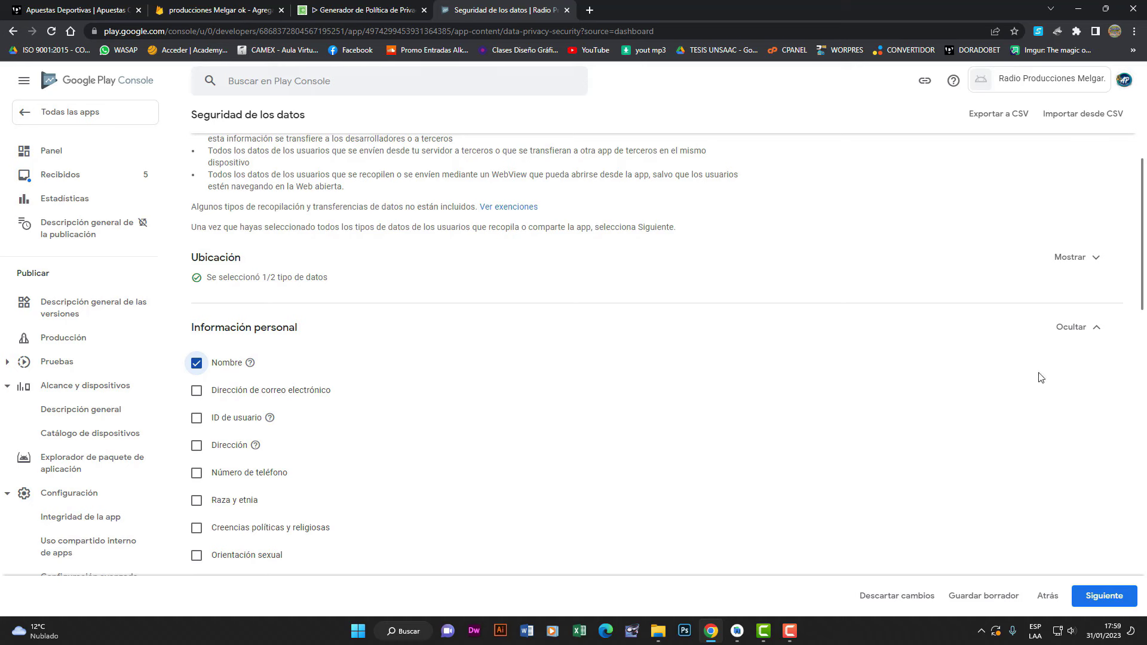
{"action": "left_click", "coordinate": [1075, 328]}
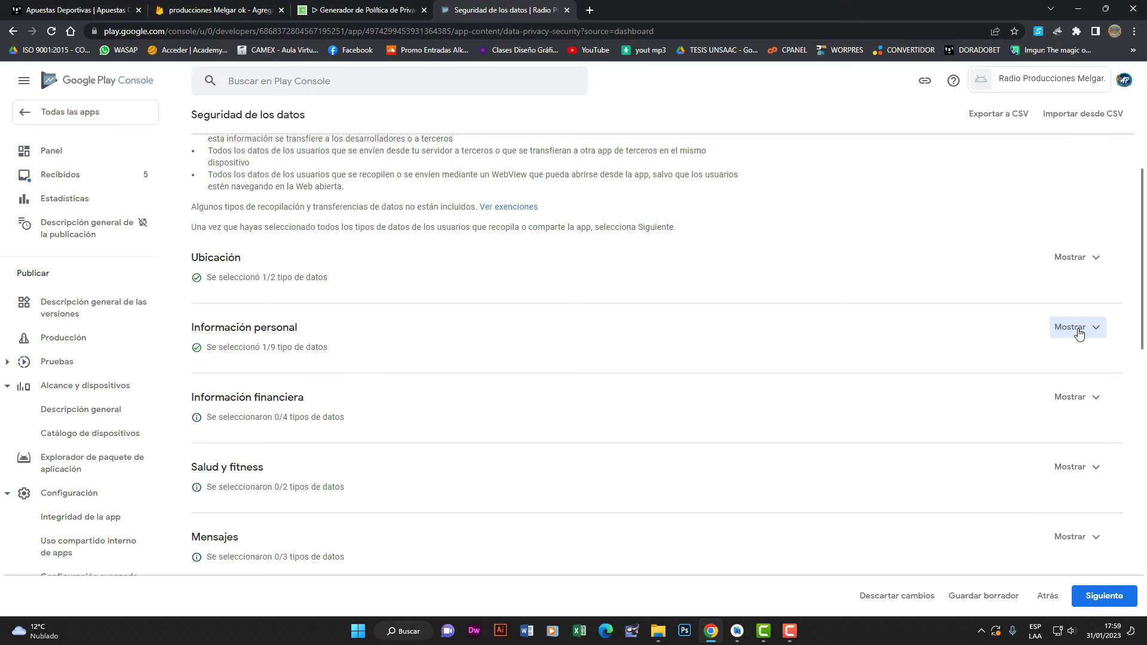
- Review the Información financiera and Salud y fitness data types without selecting any, and select SMS o MMS under Mensajes
{"action": "left_click", "coordinate": [1085, 405]}
{"action": "scroll", "coordinate": [299, 440], "scroll_direction": "down", "scroll_amount": 1}
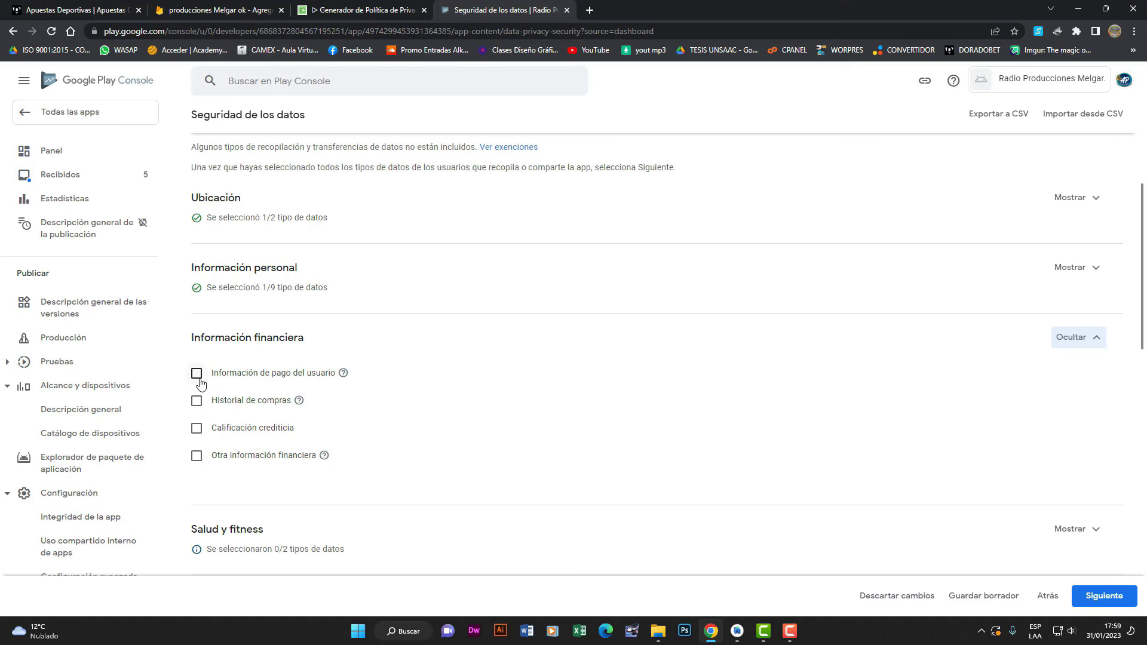
{"action": "scroll", "coordinate": [328, 414], "scroll_direction": "down", "scroll_amount": 2}
{"action": "left_click", "coordinate": [1089, 410]}
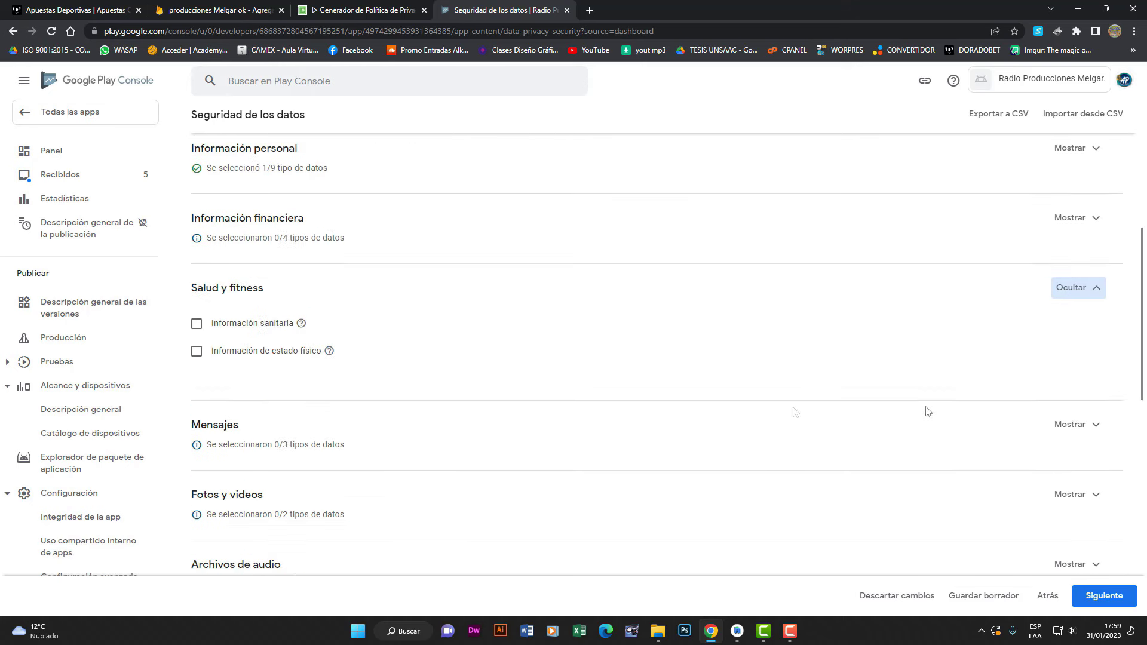
{"action": "left_click", "coordinate": [1095, 432]}
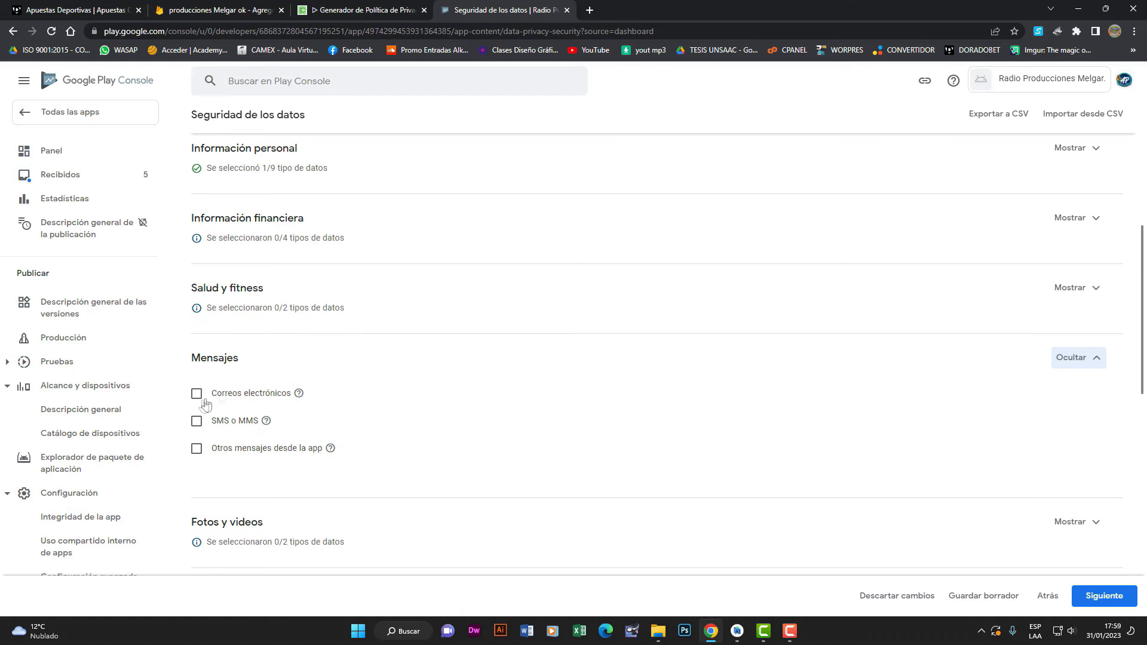
{"action": "left_click", "coordinate": [198, 421]}
{"action": "scroll", "coordinate": [311, 442], "scroll_direction": "down", "scroll_amount": 1}
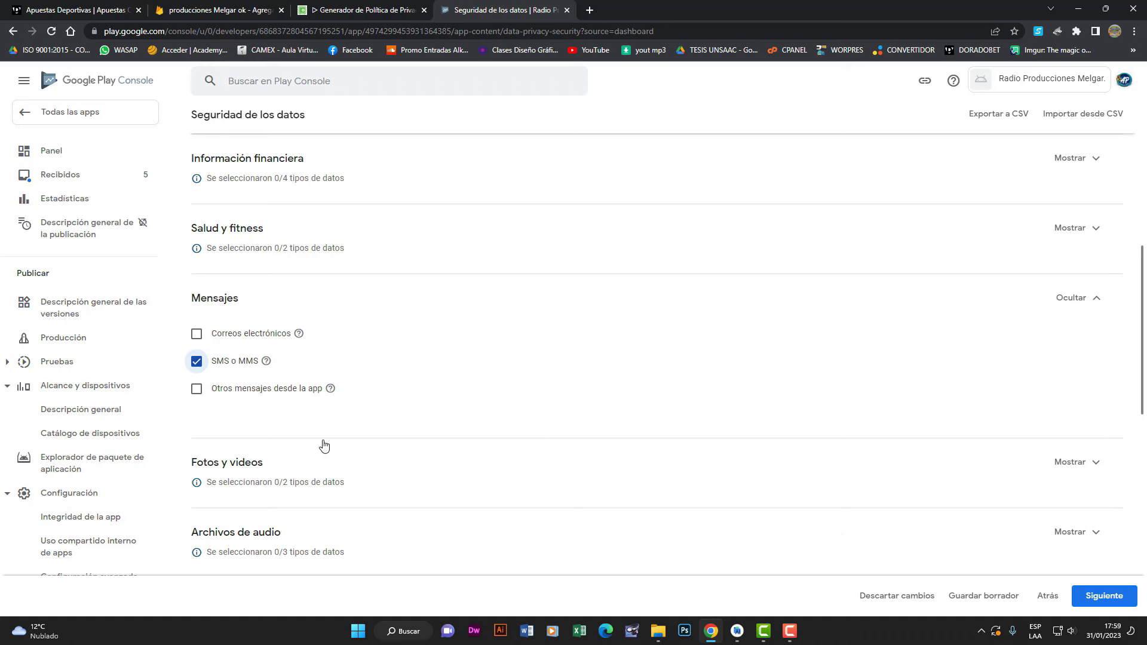
- Select both Fotos and Videos in the Fotos y videos data types
{"action": "left_click", "coordinate": [1096, 461]}
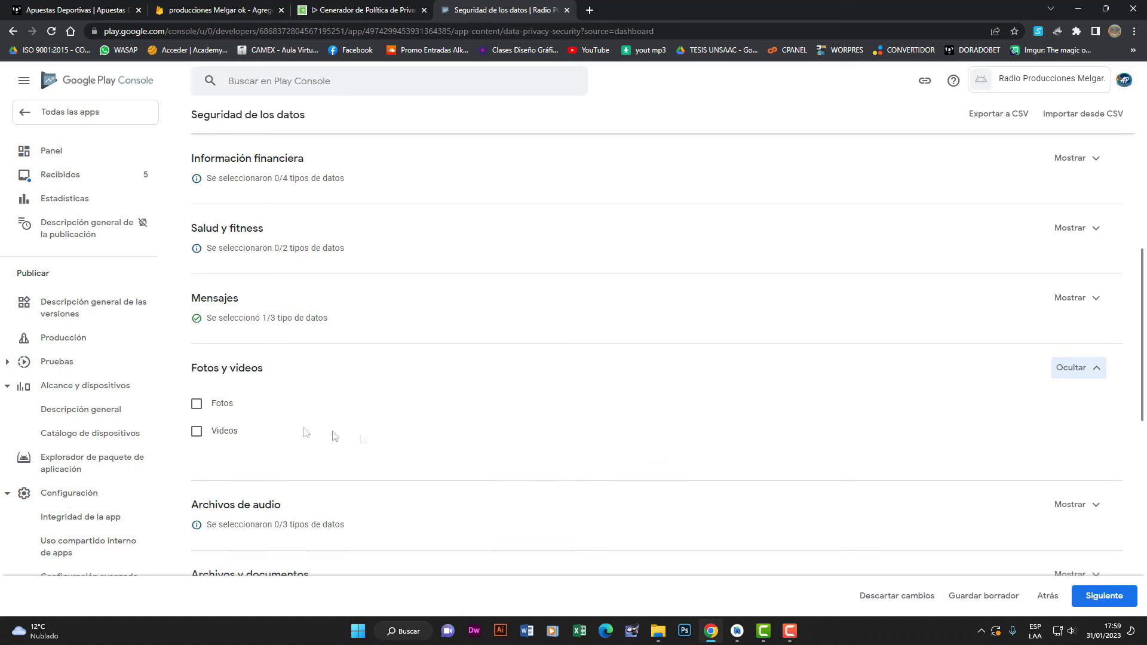
{"action": "left_click", "coordinate": [221, 406]}
{"action": "left_click", "coordinate": [213, 412]}
{"action": "left_click", "coordinate": [209, 418]}
{"action": "scroll", "coordinate": [232, 441], "scroll_direction": "down", "scroll_amount": 1}
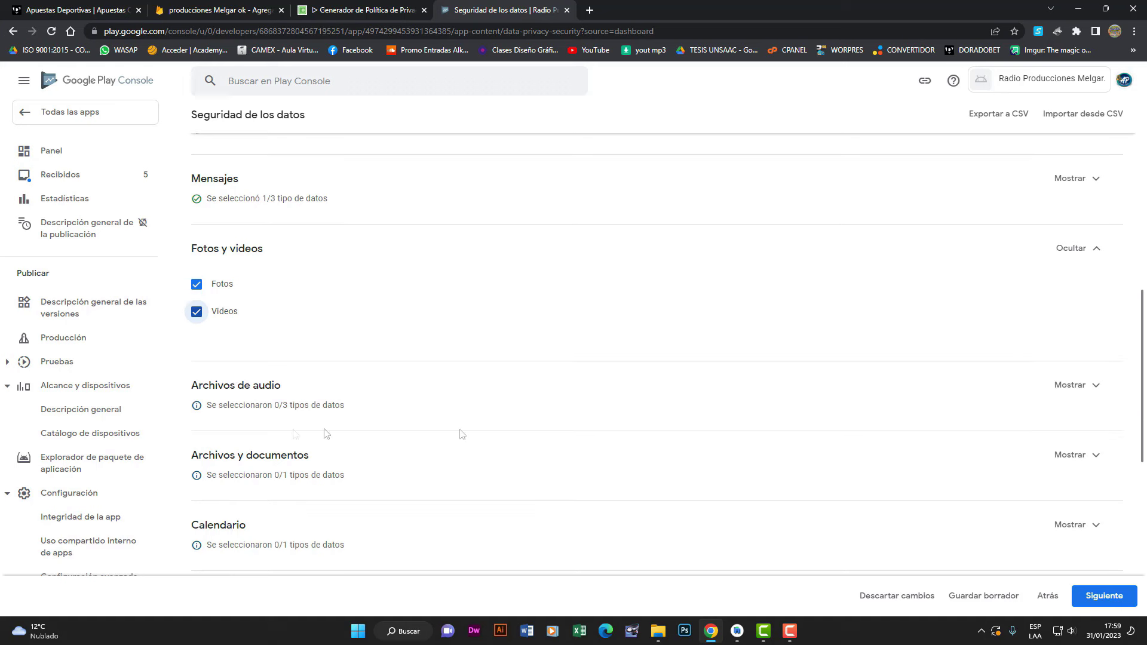
- Select Archivos de música and Otros archivos de audio under Archivos de audio
{"action": "left_click", "coordinate": [1093, 391]}
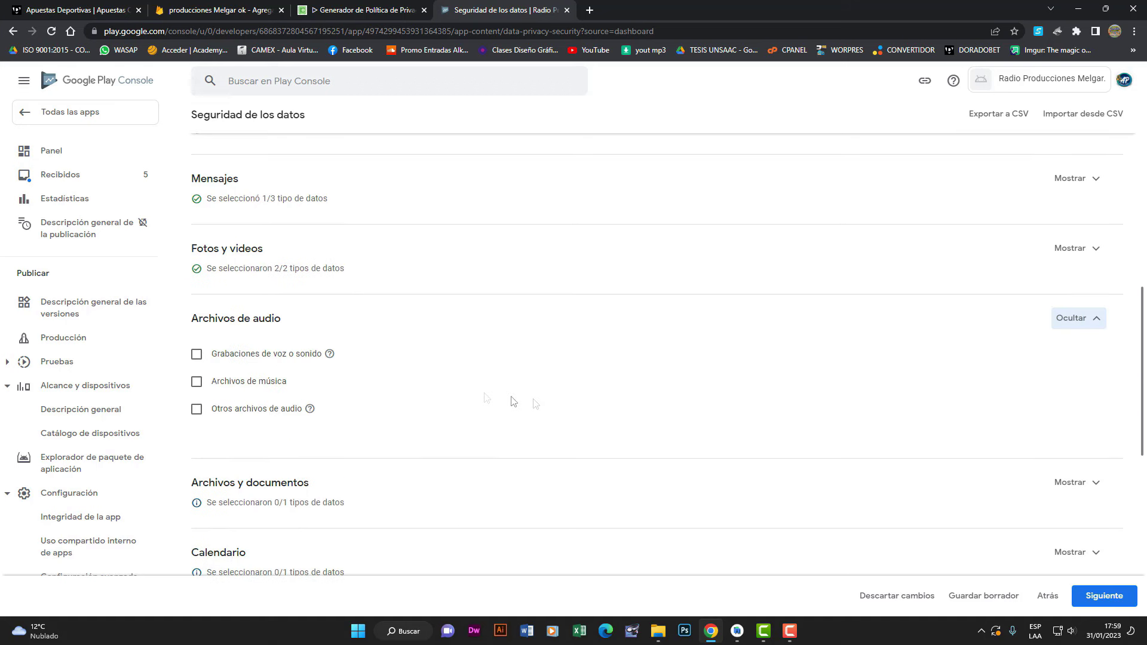
{"action": "left_click", "coordinate": [197, 382]}
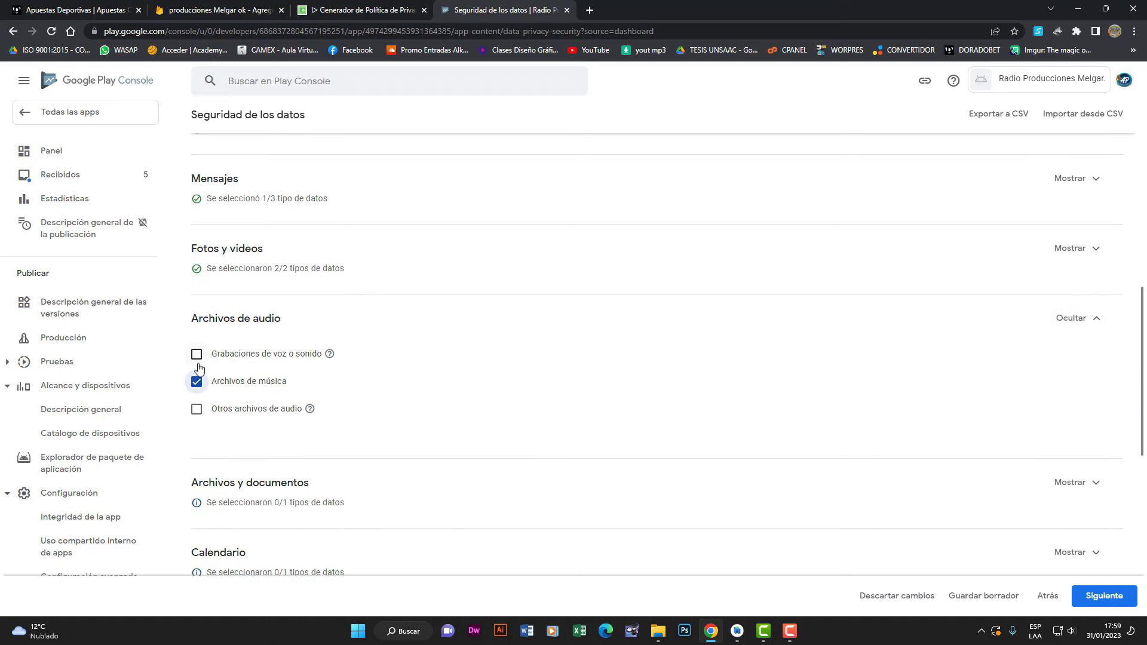
{"action": "left_click", "coordinate": [197, 409]}
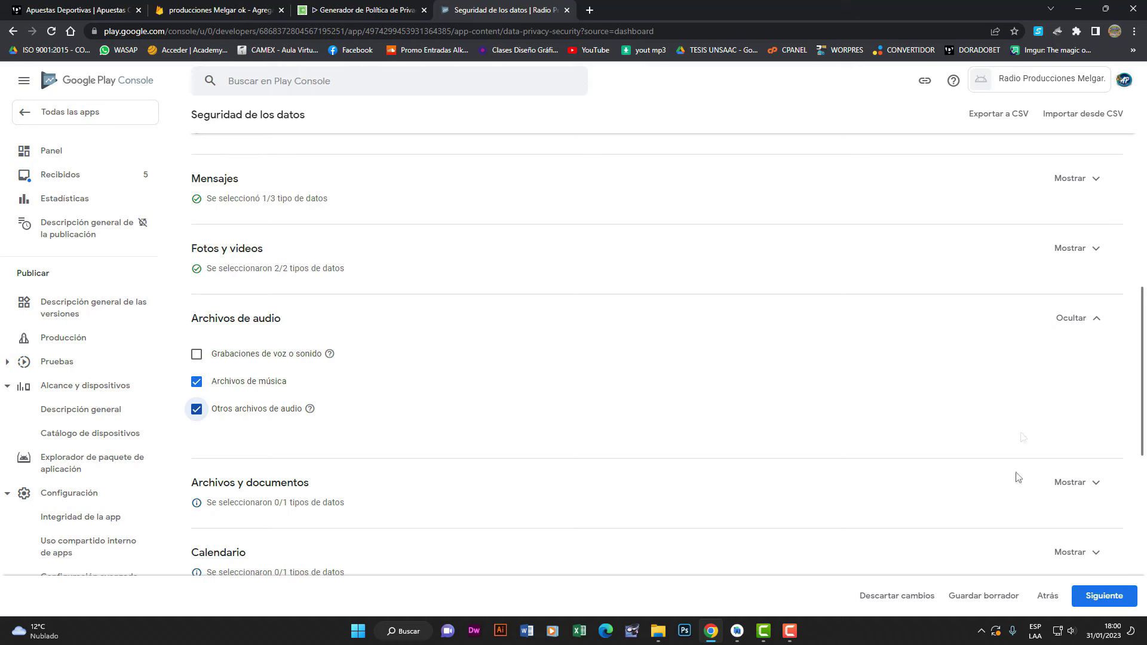
- Select only Registros de fallas under Información de la app y rendimiento, add Dispositivo u otros ID, and continue to Uso y manejo de datos
{"action": "left_click", "coordinate": [1069, 484]}
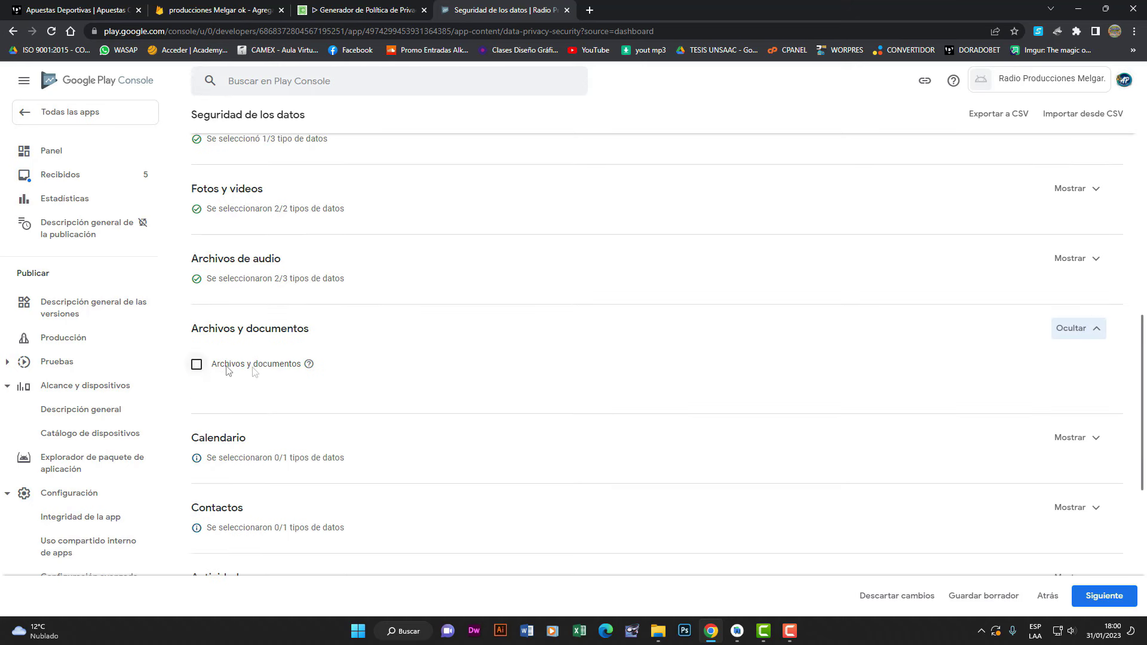
{"action": "scroll", "coordinate": [263, 415], "scroll_direction": "down", "scroll_amount": 1}
{"action": "scroll", "coordinate": [336, 423], "scroll_direction": "down", "scroll_amount": 2}
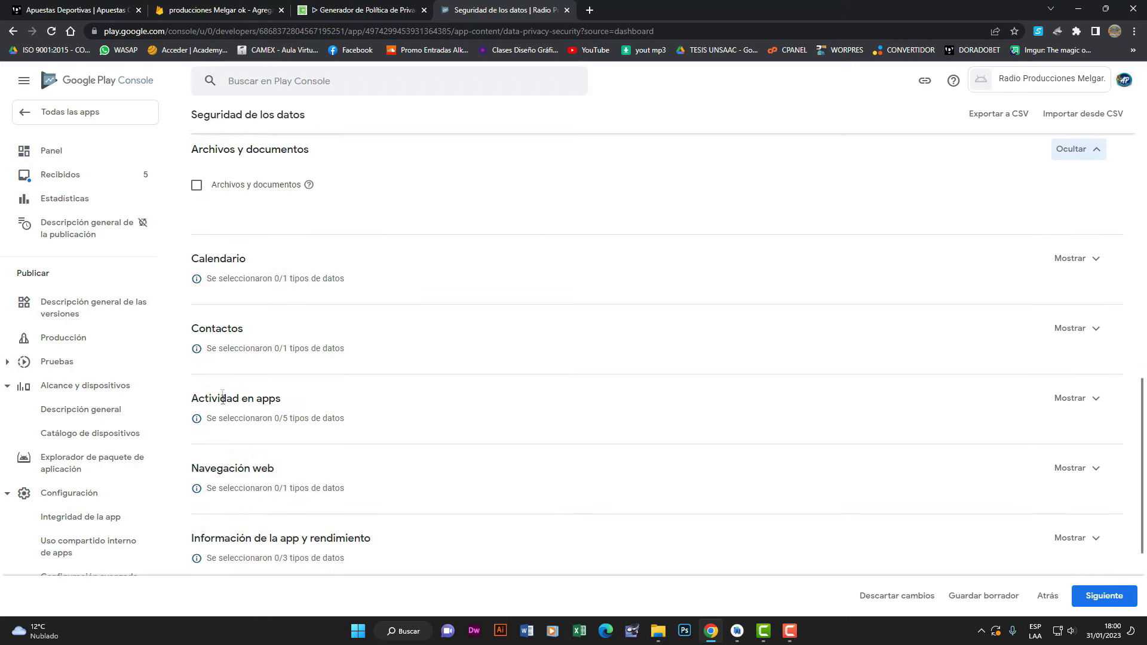
{"action": "scroll", "coordinate": [243, 401], "scroll_direction": "down", "scroll_amount": 3}
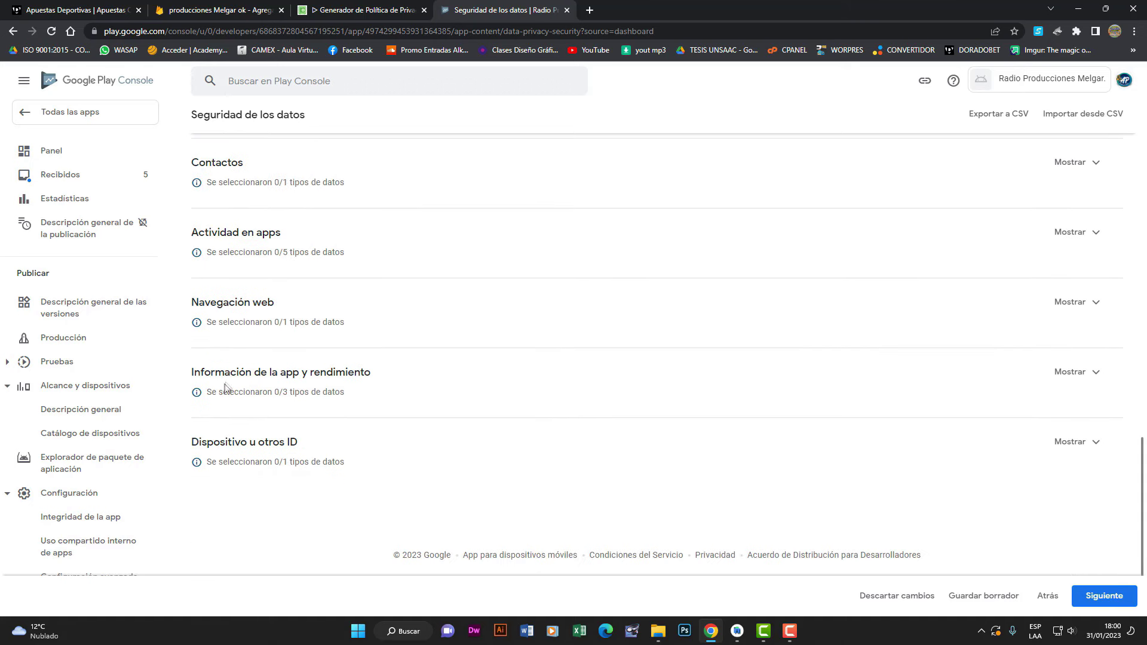
{"action": "left_click", "coordinate": [1083, 372]}
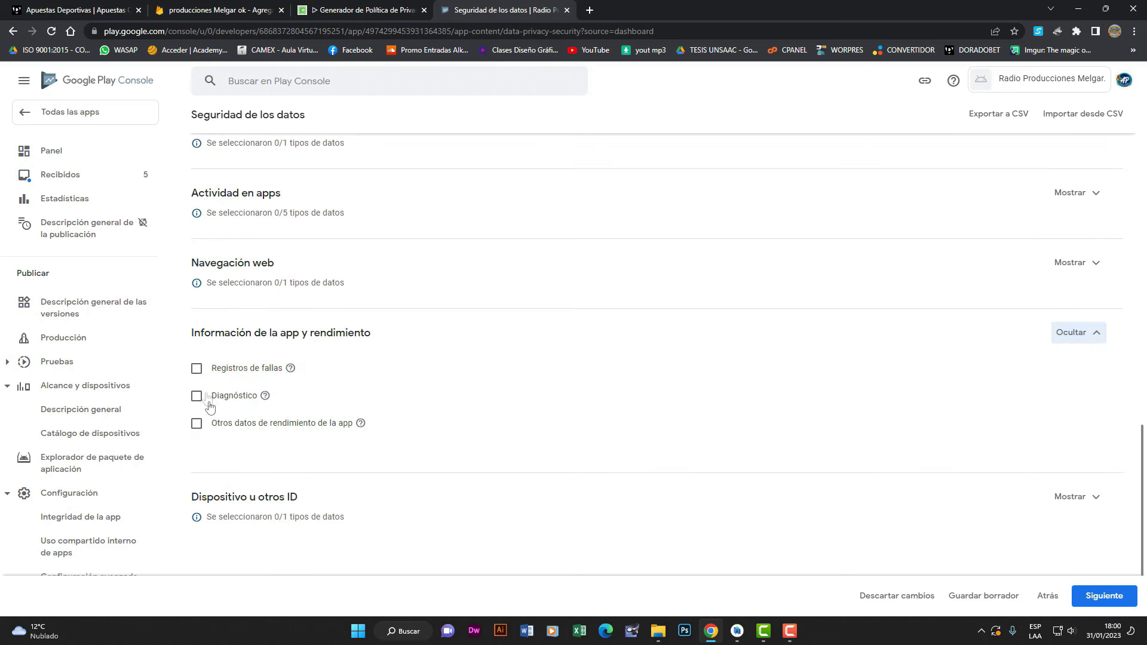
{"action": "left_click", "coordinate": [197, 368]}
{"action": "left_click", "coordinate": [196, 397]}
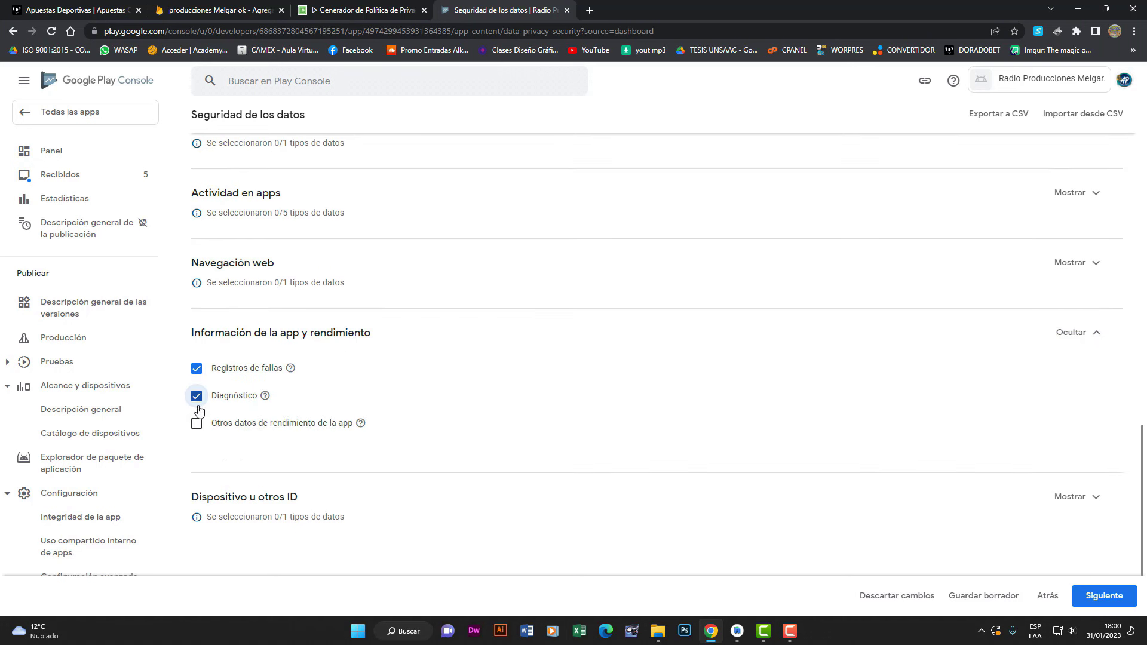
{"action": "left_click", "coordinate": [199, 404]}
{"action": "left_click", "coordinate": [1081, 500]}
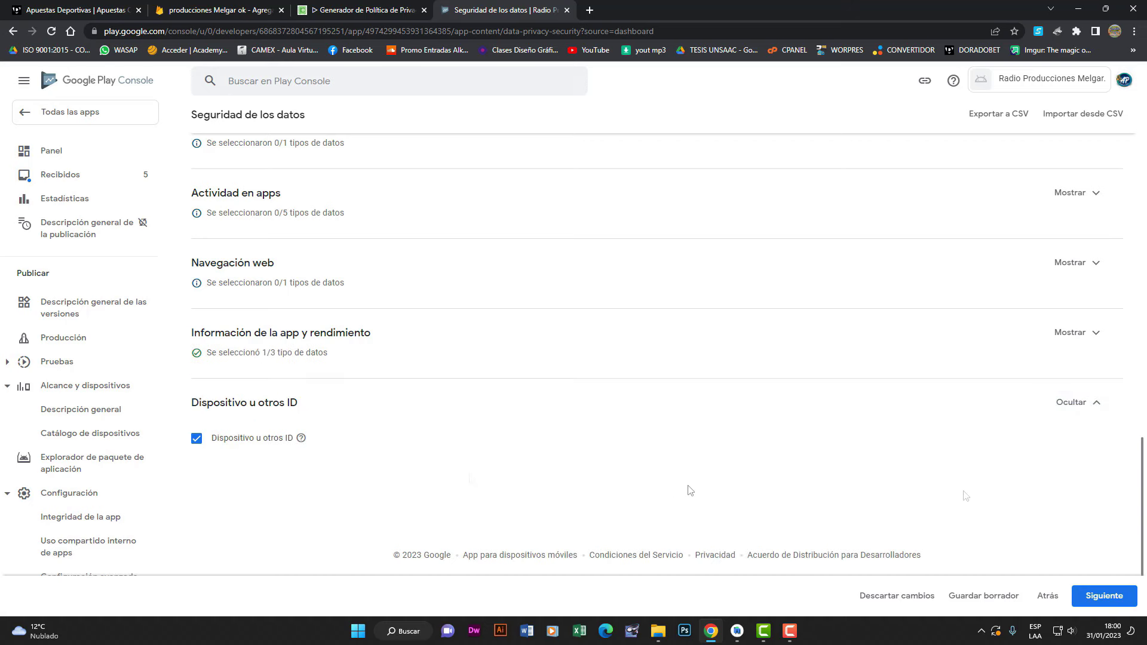
{"action": "left_click", "coordinate": [1108, 596]}
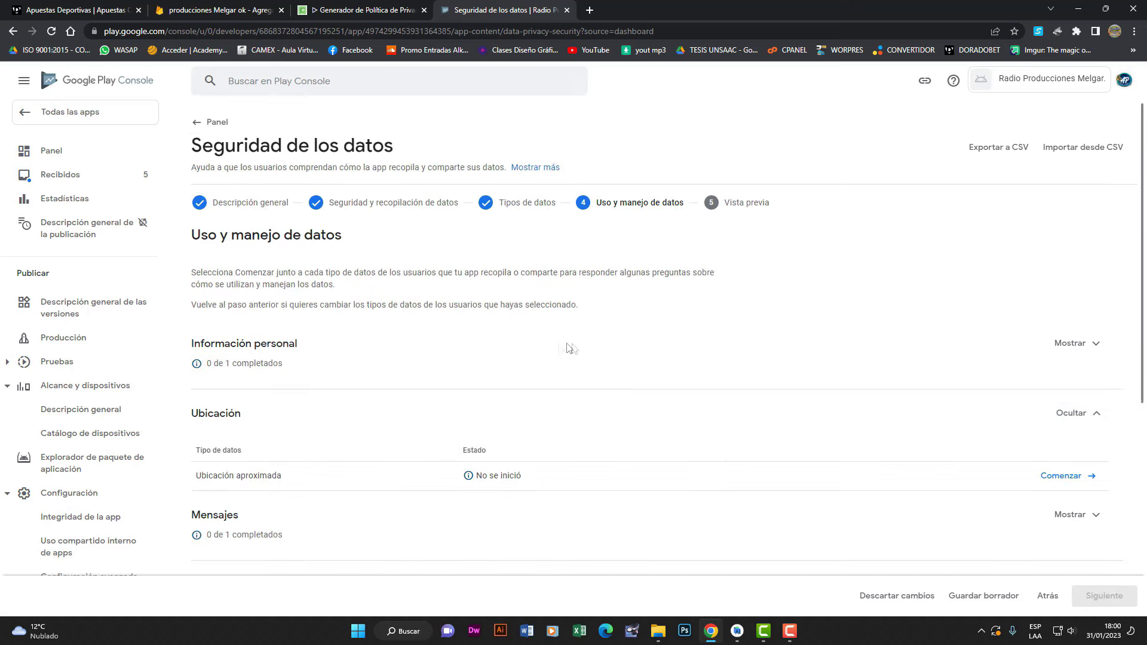
- Declare the Nombre data type under Información personal as Recopilados, processed ephemerally, and with mandatory collection
{"action": "left_click", "coordinate": [1097, 345]}
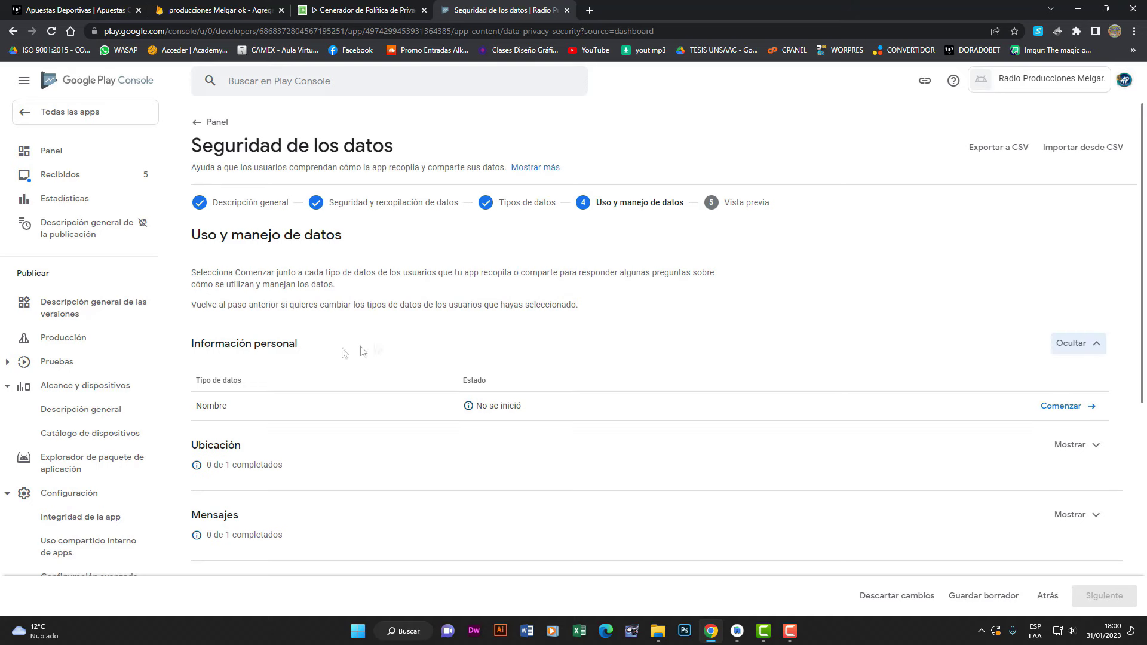
{"action": "scroll", "coordinate": [270, 347], "scroll_direction": "down", "scroll_amount": 1}
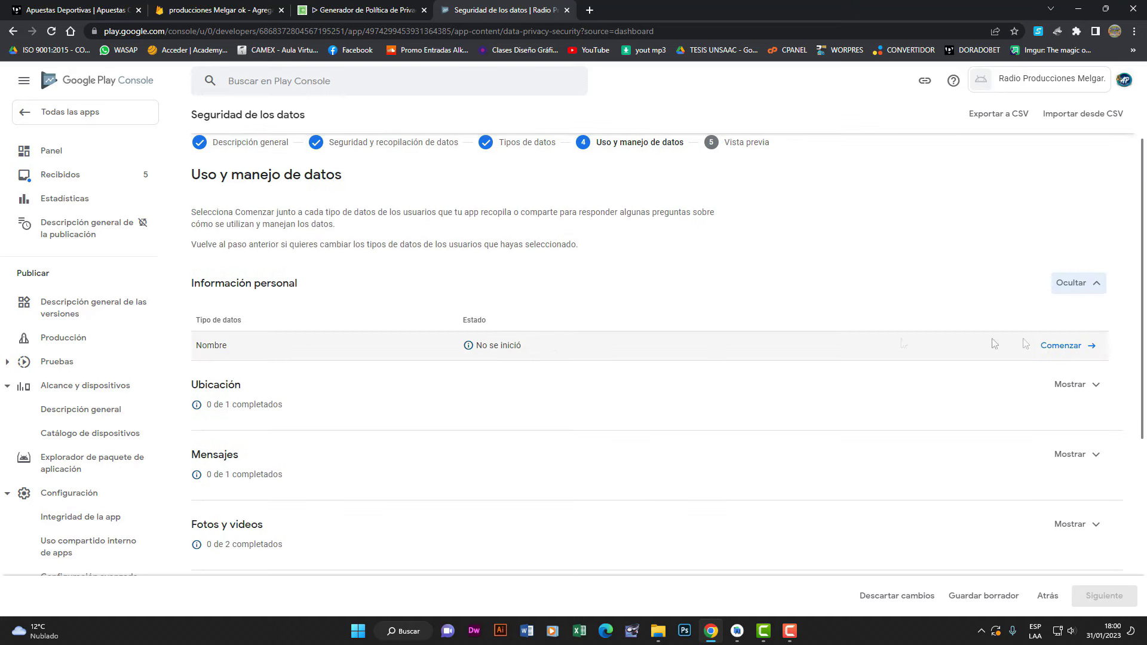
{"action": "left_click", "coordinate": [1061, 346]}
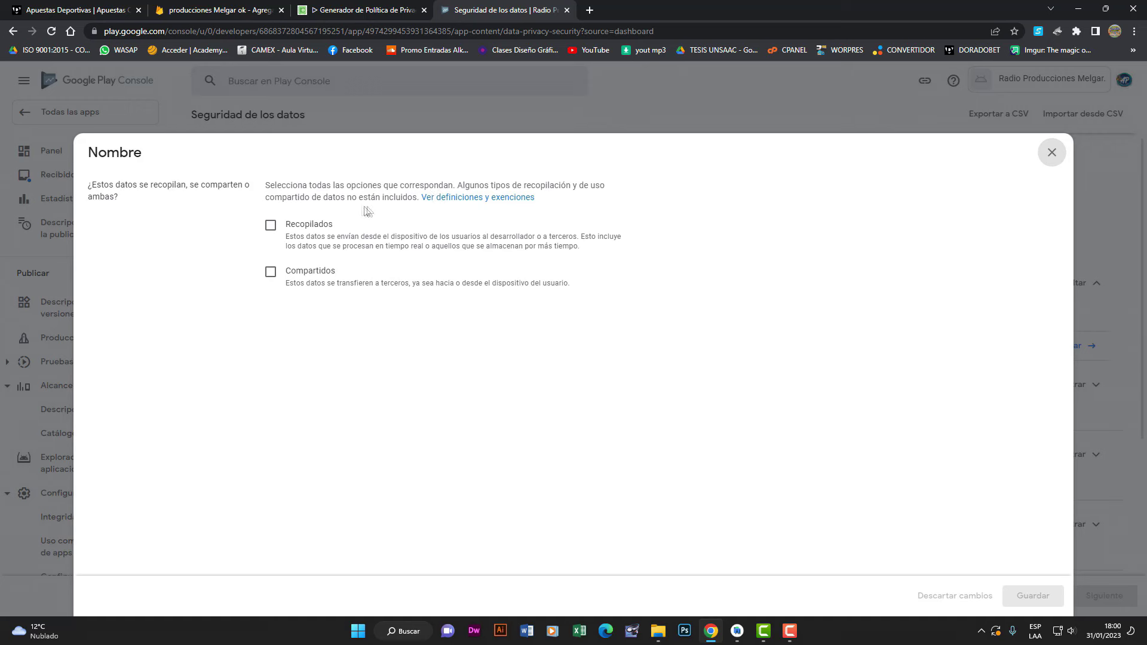
{"action": "left_click", "coordinate": [270, 224]}
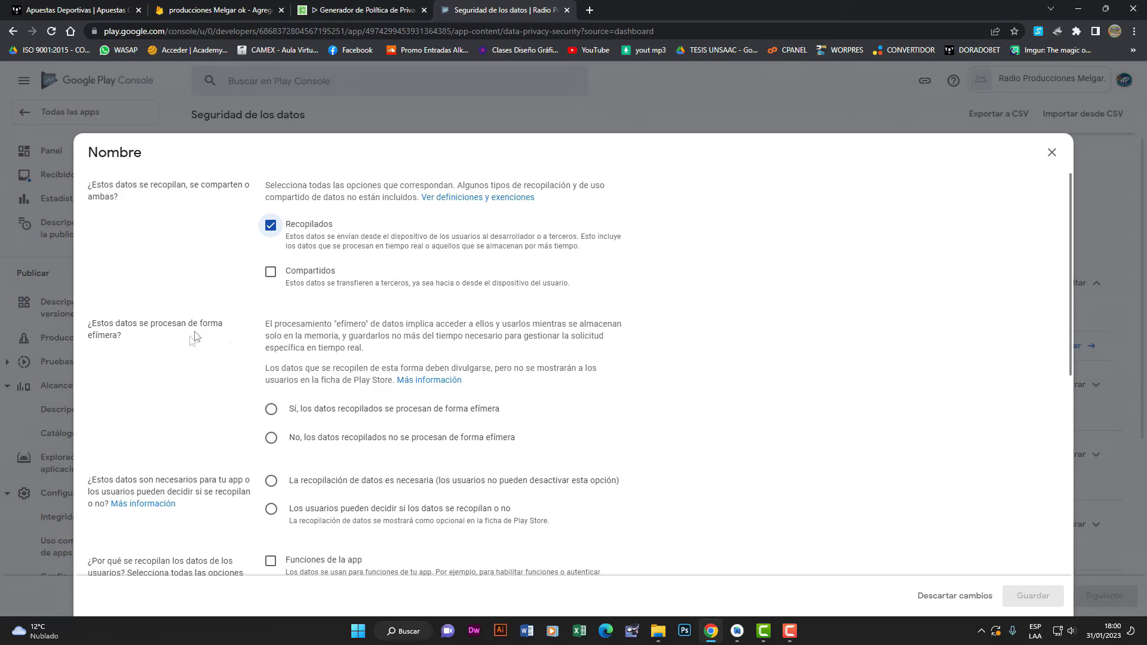
{"action": "left_click", "coordinate": [274, 415]}
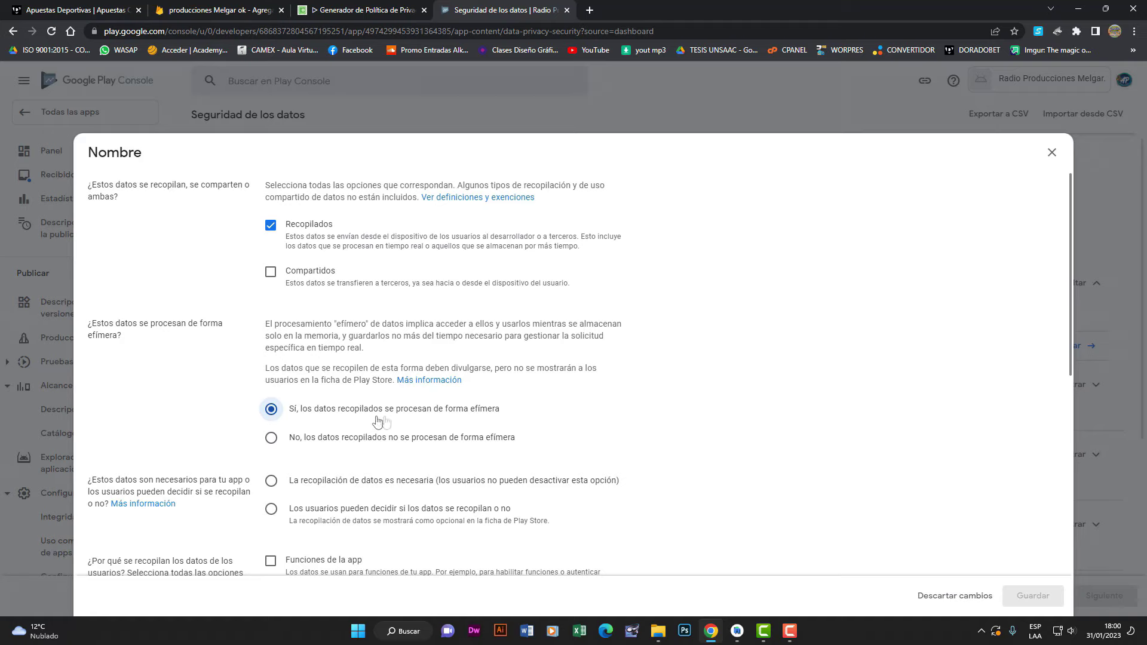
{"action": "scroll", "coordinate": [478, 425], "scroll_direction": "down", "scroll_amount": 2}
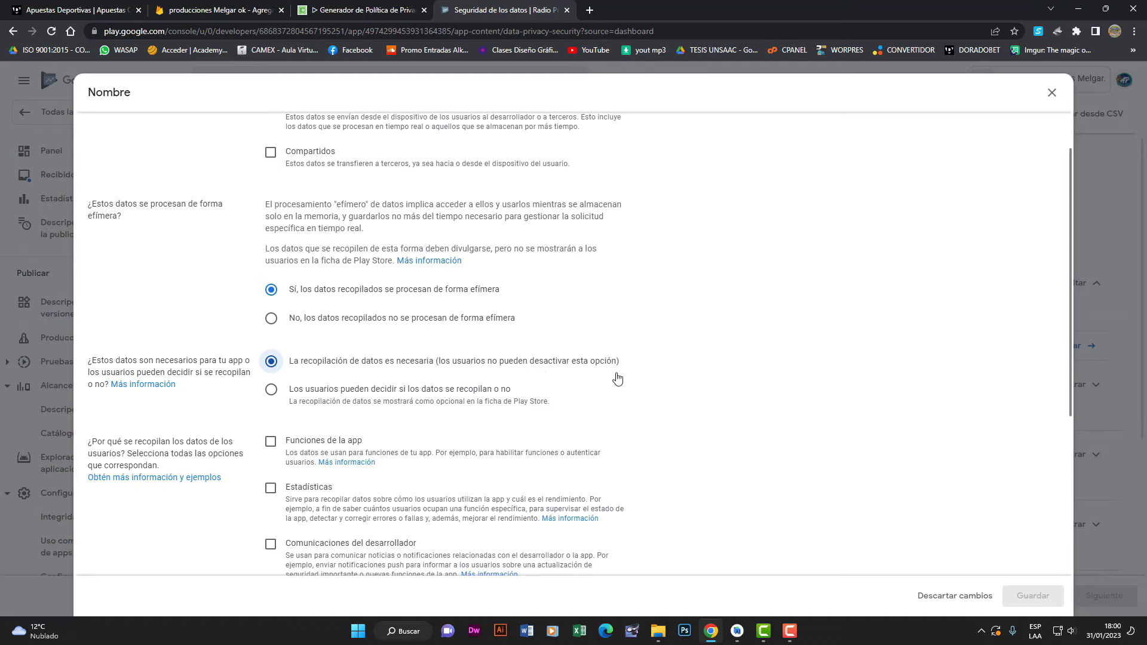
- Select Funciones de la app, Estadísticas, Comunicaciones del desarrollador and Publicidad o marketing as the purposes for Nombre, and save
{"action": "scroll", "coordinate": [612, 379], "scroll_direction": "down", "scroll_amount": 2}
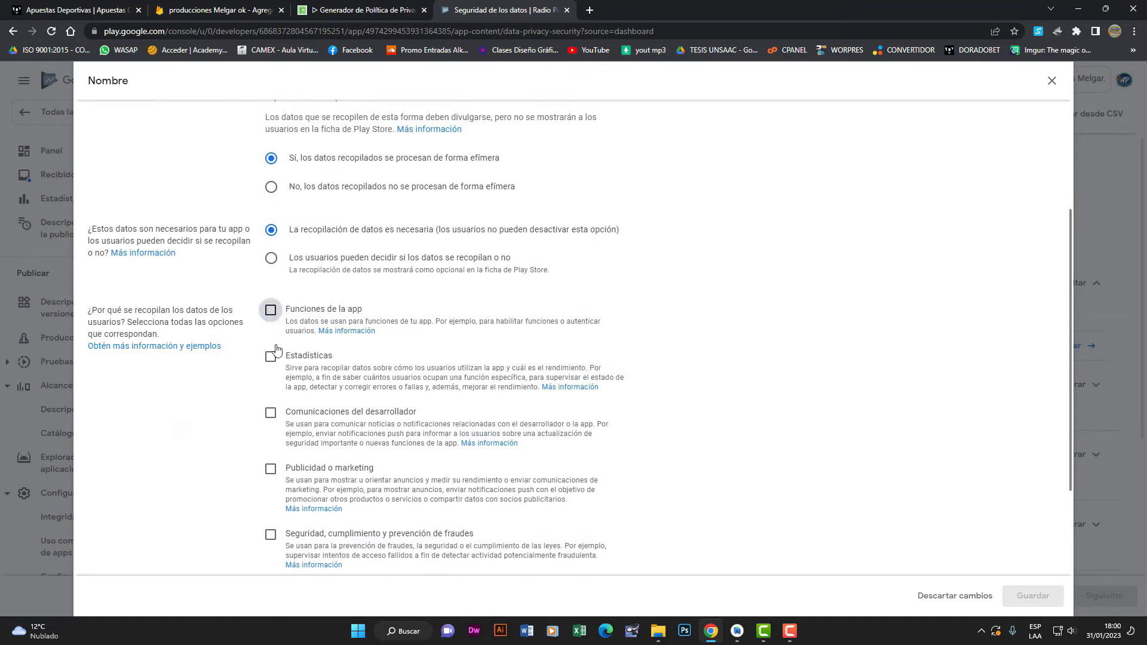
{"action": "left_click", "coordinate": [271, 310]}
{"action": "left_click", "coordinate": [271, 413]}
{"action": "left_click", "coordinate": [271, 469]}
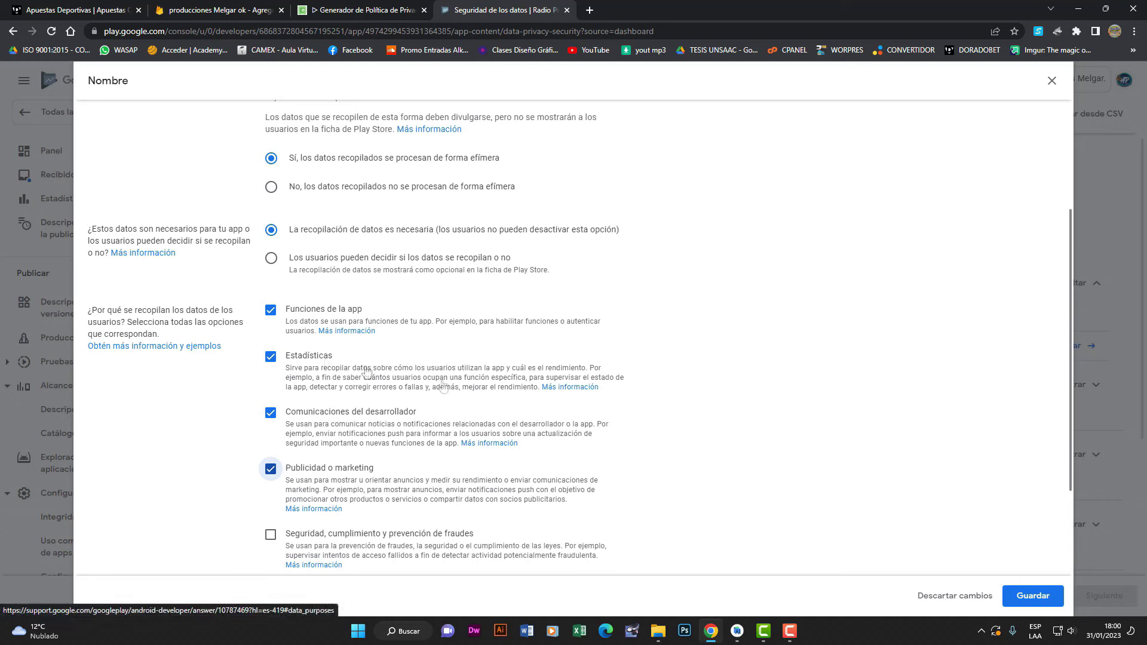
{"action": "scroll", "coordinate": [643, 472], "scroll_direction": "down", "scroll_amount": 1}
{"action": "left_click", "coordinate": [1004, 598]}
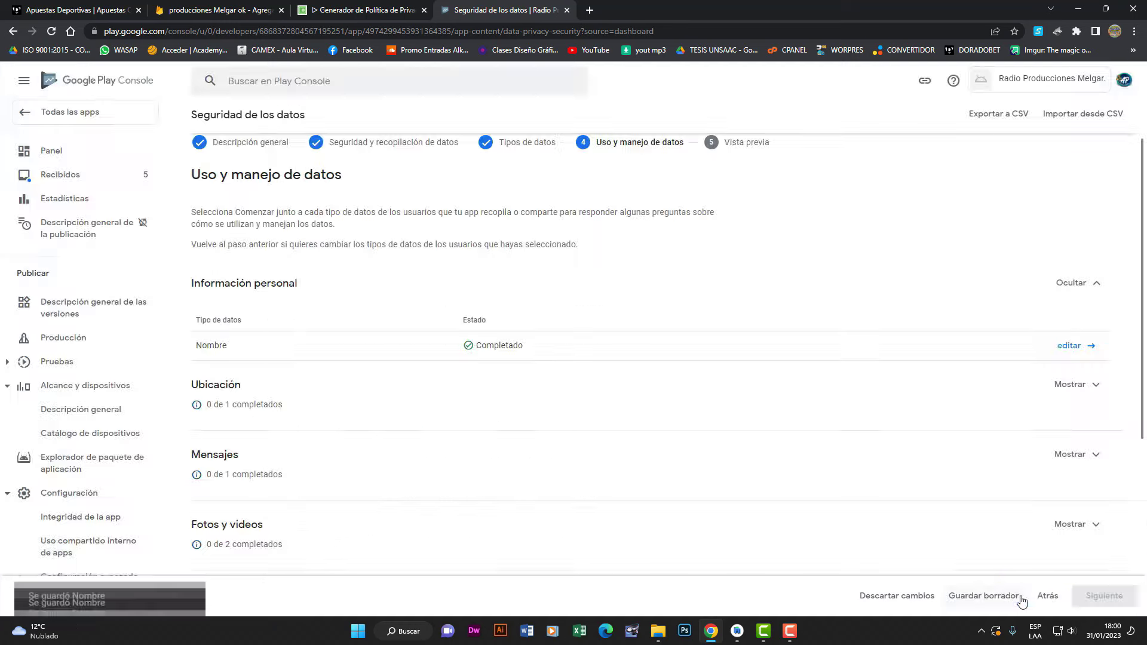
- Declare Ubicación aproximada under Ubicación as Recopilados, processed ephemerally, and with mandatory collection
{"action": "scroll", "coordinate": [350, 326], "scroll_direction": "down", "scroll_amount": 2}
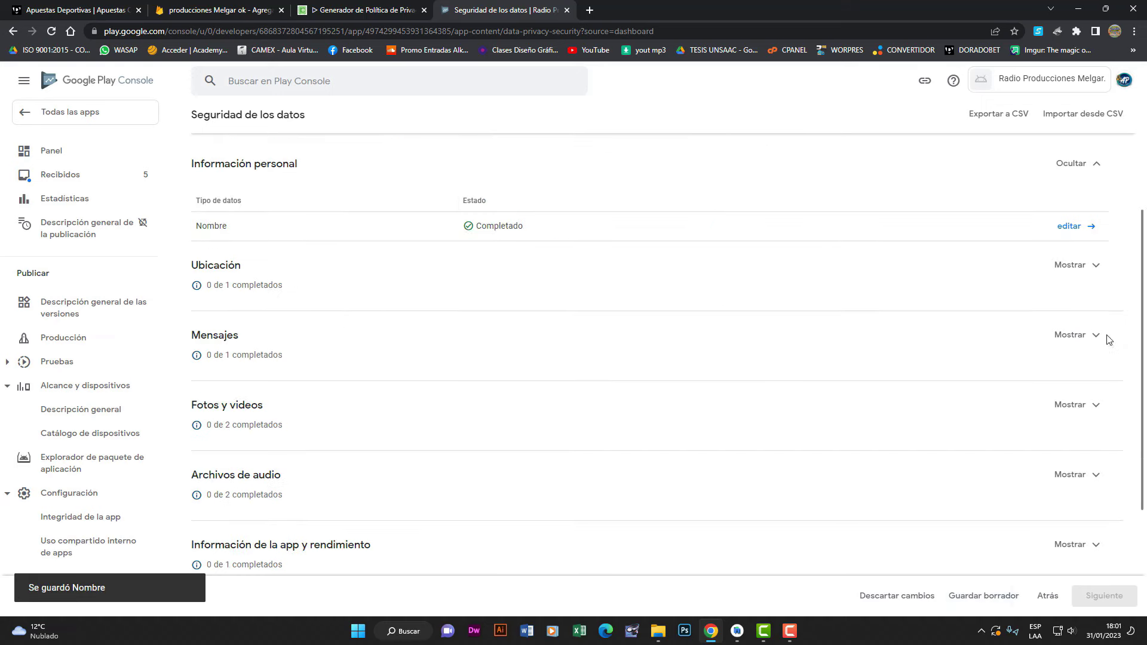
{"action": "left_click", "coordinate": [1093, 265]}
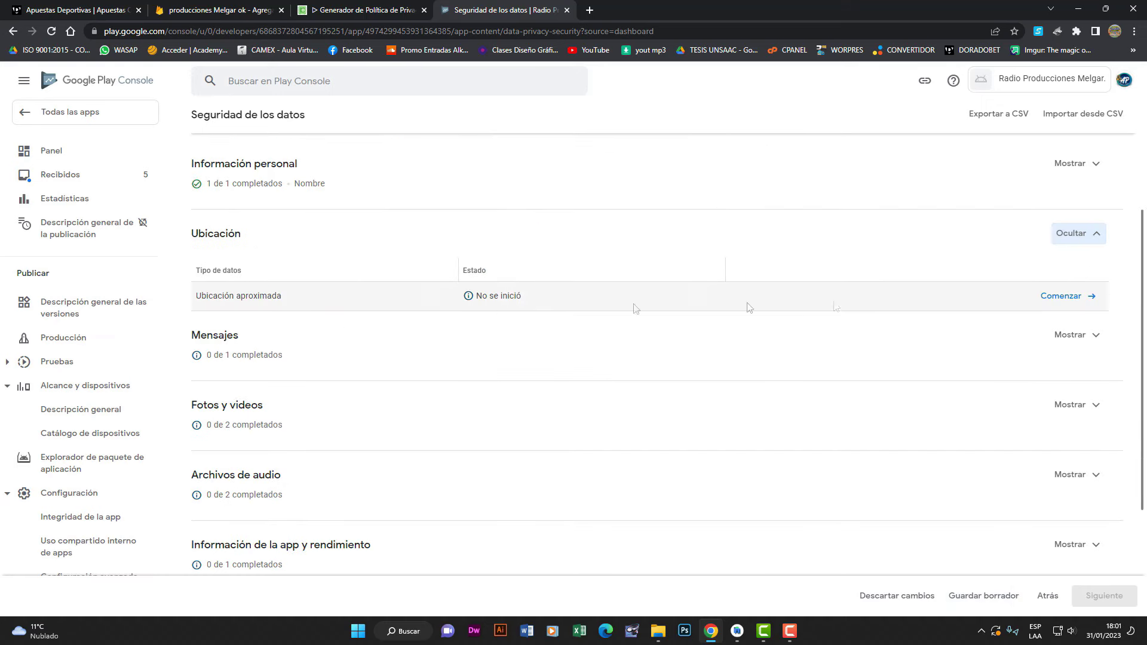
{"action": "left_click", "coordinate": [1059, 295]}
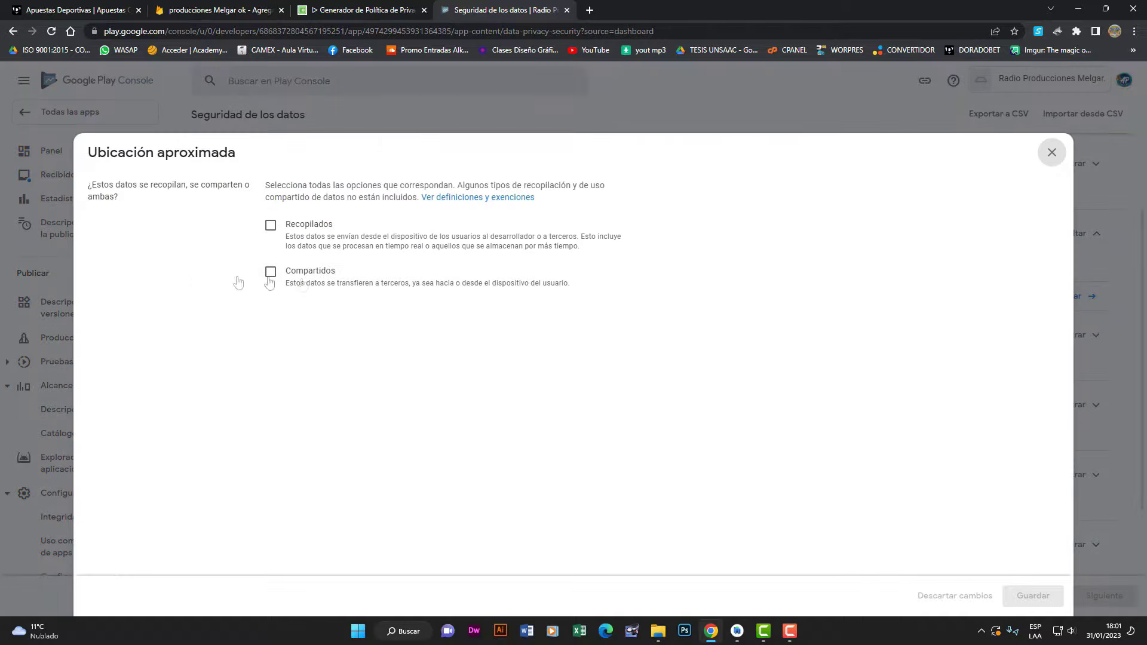
{"action": "left_click", "coordinate": [270, 225]}
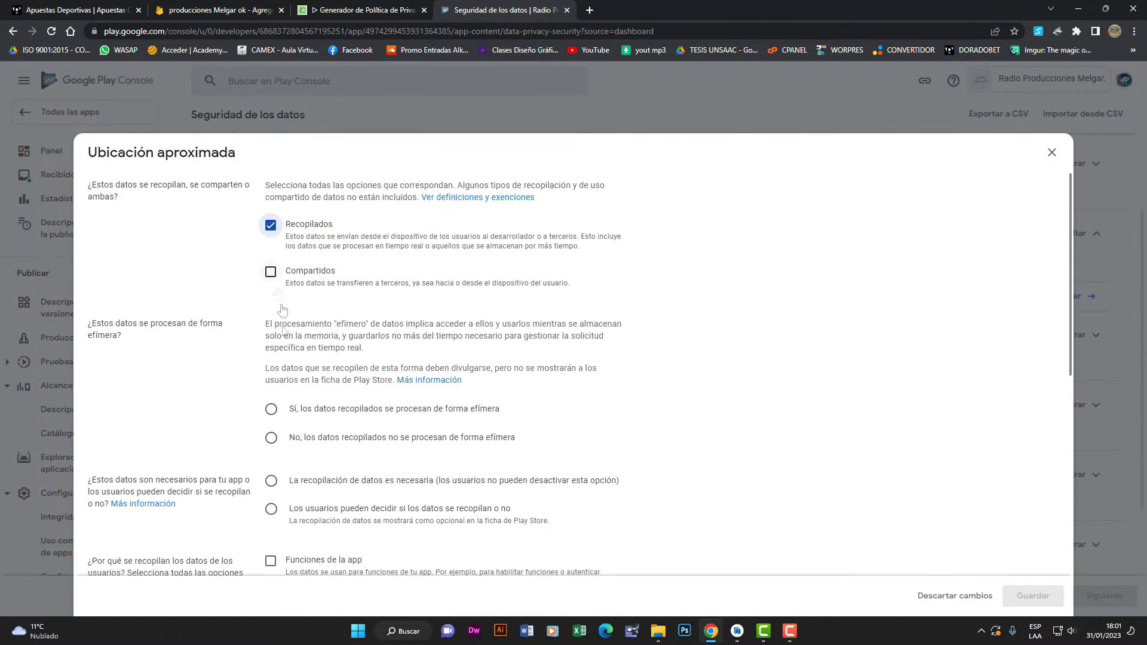
{"action": "left_click", "coordinate": [272, 409]}
{"action": "scroll", "coordinate": [278, 411], "scroll_direction": "down", "scroll_amount": 2}
{"action": "left_click", "coordinate": [271, 358]}
- Select Funciones de la app, Estadísticas, Comunicaciones del desarrollador and Publicidad o marketing as the purposes for Ubicación aproximada, and save
{"action": "scroll", "coordinate": [277, 400], "scroll_direction": "down", "scroll_amount": 1}
{"action": "scroll", "coordinate": [276, 370], "scroll_direction": "down", "scroll_amount": 1}
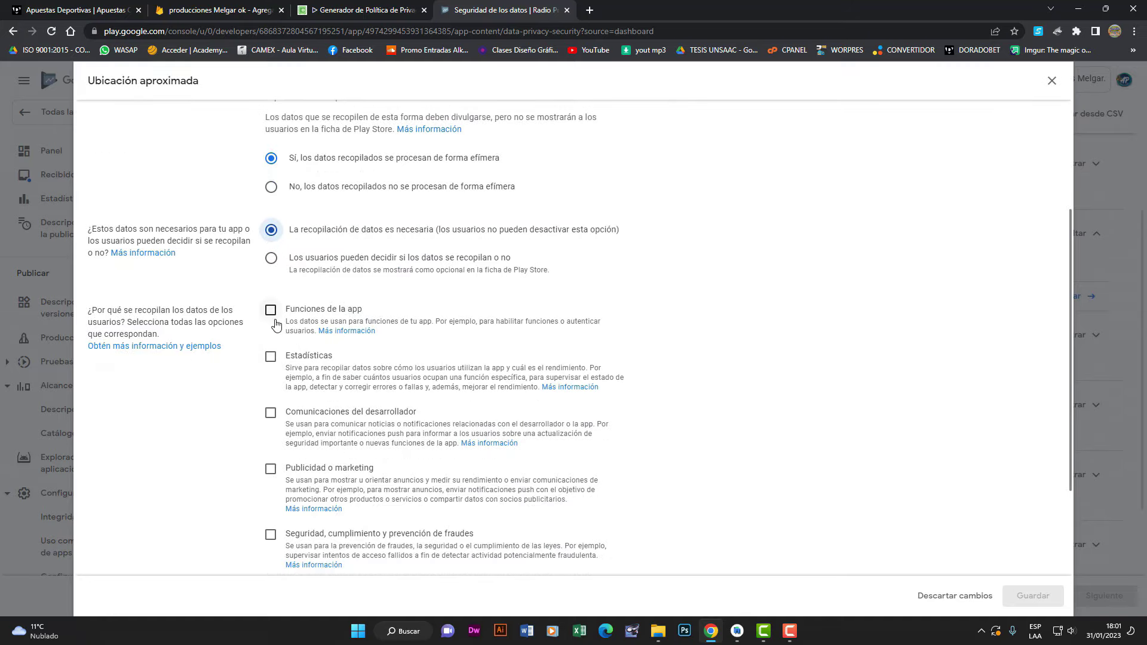
{"action": "left_click", "coordinate": [271, 311]}
{"action": "left_click", "coordinate": [270, 357]}
{"action": "left_click", "coordinate": [271, 413]}
{"action": "left_click", "coordinate": [271, 469]}
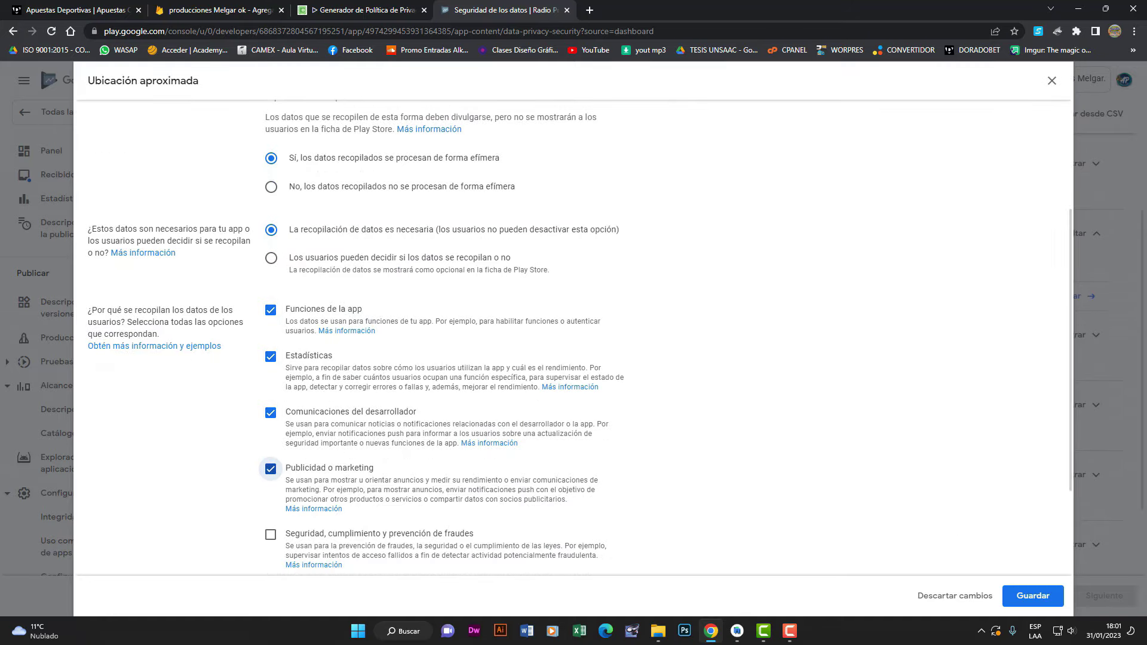
{"action": "left_click", "coordinate": [1033, 596]}
- Declare SMS o MMS under Mensajes as Recopilados, processed ephemerally, and with mandatory collection
{"action": "left_click", "coordinate": [1066, 334]}
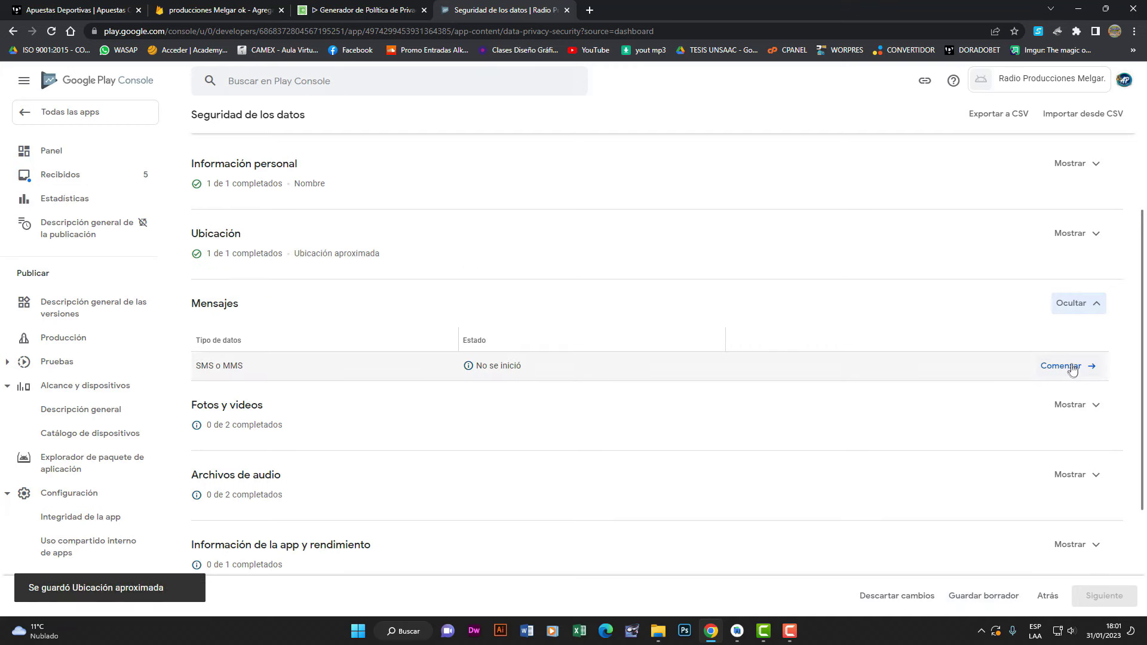
{"action": "left_click", "coordinate": [1069, 366]}
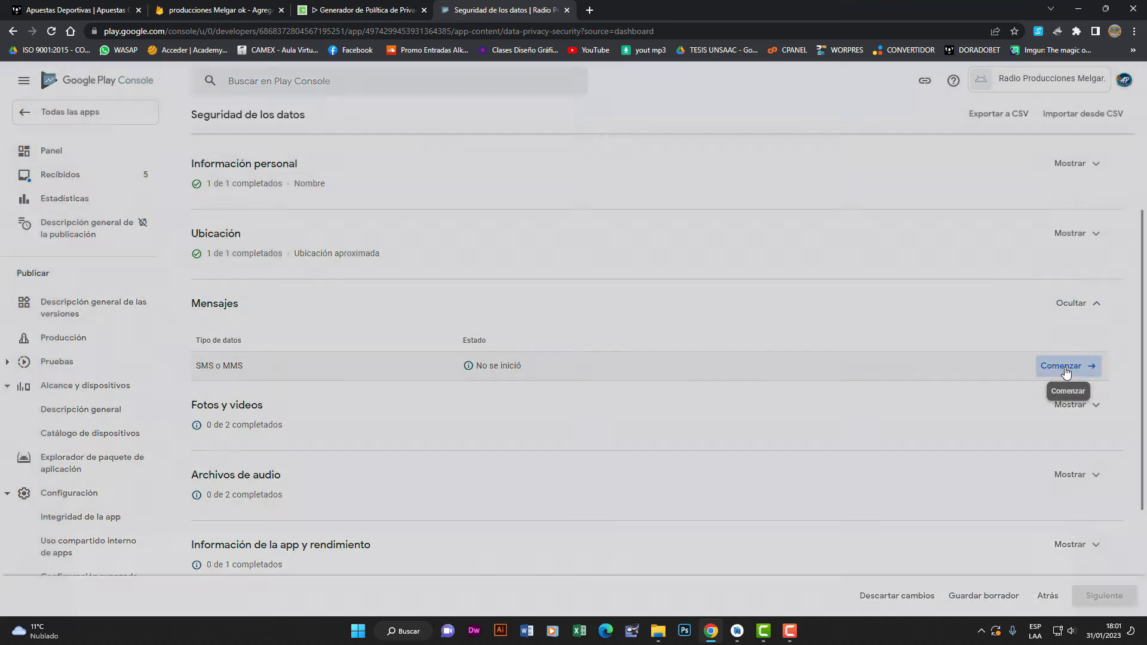
{"action": "left_click", "coordinate": [289, 226]}
{"action": "left_click", "coordinate": [271, 404]}
{"action": "scroll", "coordinate": [284, 420], "scroll_direction": "down", "scroll_amount": 2}
{"action": "left_click", "coordinate": [272, 289]}
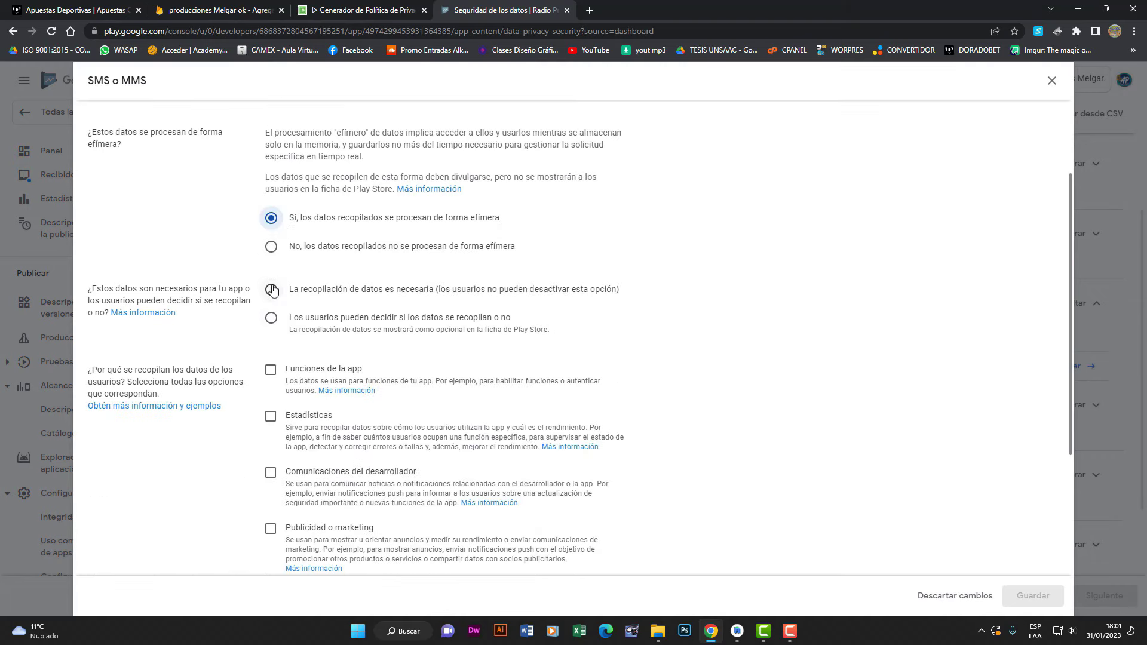
- Select Funciones de la app, Estadísticas, Comunicaciones del desarrollador and Publicidad o marketing as the purposes for SMS o MMS, and save
{"action": "left_click", "coordinate": [271, 370]}
{"action": "triple_click", "coordinate": [271, 472]}
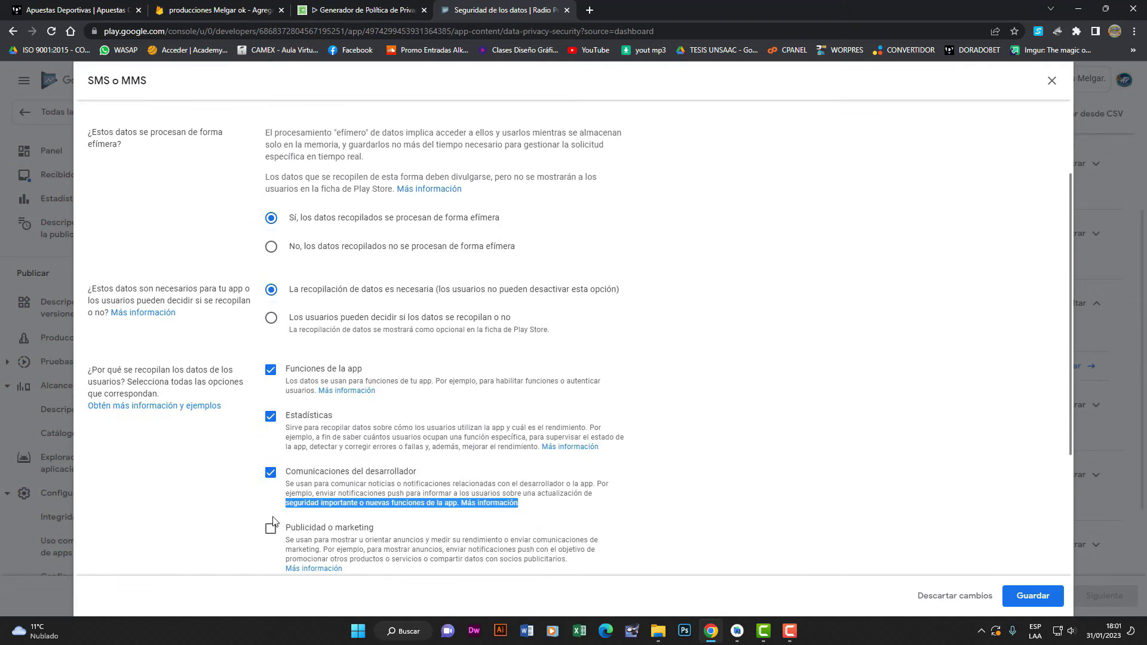
{"action": "left_click", "coordinate": [271, 528]}
{"action": "scroll", "coordinate": [294, 512], "scroll_direction": "down", "scroll_amount": 2}
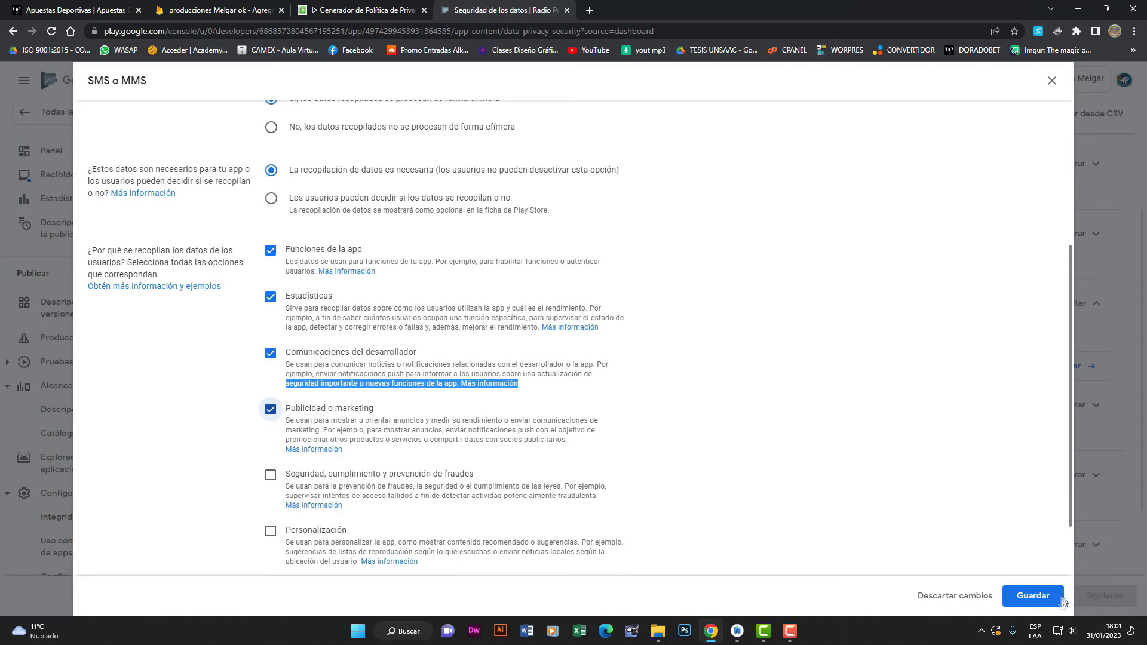
{"action": "left_click", "coordinate": [1034, 596]}
- Declare Fotos as collected, ephemeral and mandatory for Funciones de la app, Estadísticas and Comunicaciones del desarrollador, and save
{"action": "left_click", "coordinate": [1074, 405]}
{"action": "scroll", "coordinate": [1075, 382], "scroll_direction": "down", "scroll_amount": 1}
{"action": "left_click", "coordinate": [1061, 375]}
{"action": "scroll", "coordinate": [281, 389], "scroll_direction": "down", "scroll_amount": 3}
{"action": "left_click", "coordinate": [279, 382]}
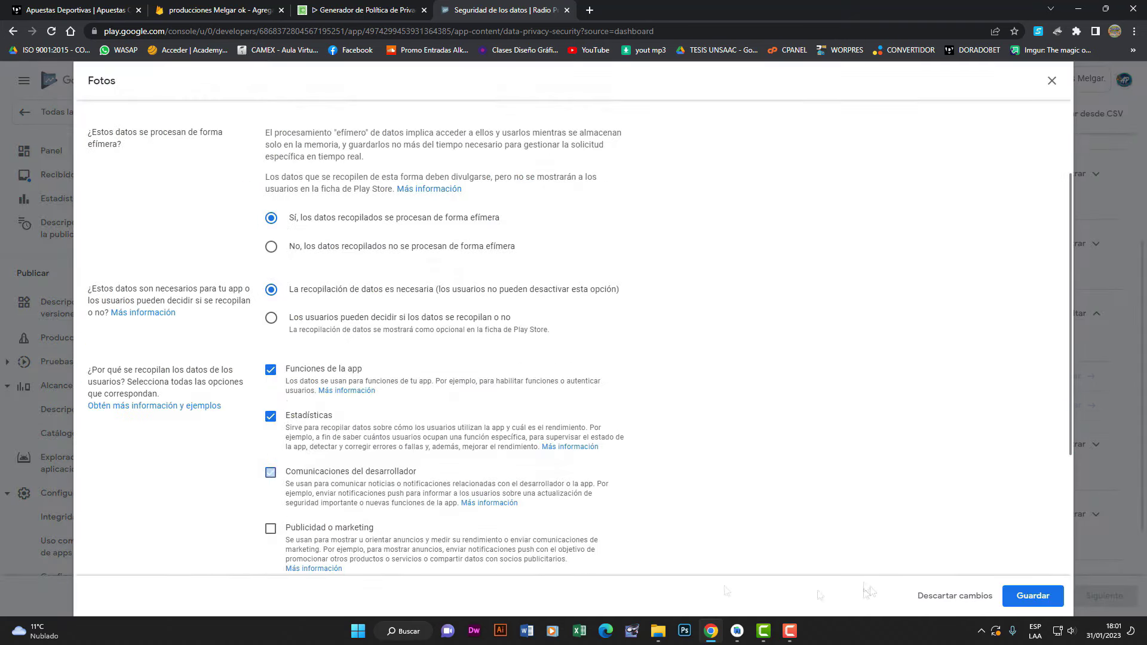
{"action": "left_click", "coordinate": [1033, 595]}
- Declare Videos as collected, ephemeral and mandatory, with purposes including Funciones de la app and Publicidad o marketing, and save
{"action": "left_click", "coordinate": [1060, 343]}
{"action": "scroll", "coordinate": [275, 288], "scroll_direction": "down", "scroll_amount": 3}
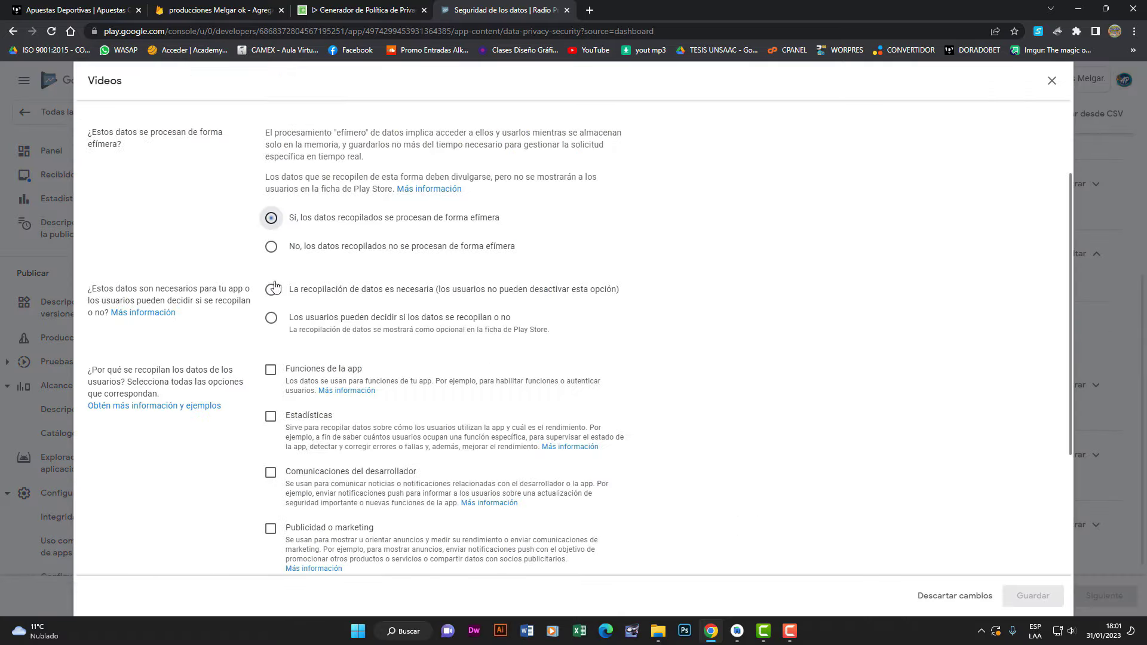
{"action": "left_click", "coordinate": [271, 289]}
{"action": "left_click", "coordinate": [271, 369]}
{"action": "left_click", "coordinate": [270, 528]}
{"action": "left_click", "coordinate": [1033, 596]}
- Declare Archivos de música as collected, ephemeral and mandatory for Funciones de la app, Estadísticas, Comunicaciones del desarrollador and Publicidad o marketing, and save
{"action": "left_click", "coordinate": [1074, 386]}
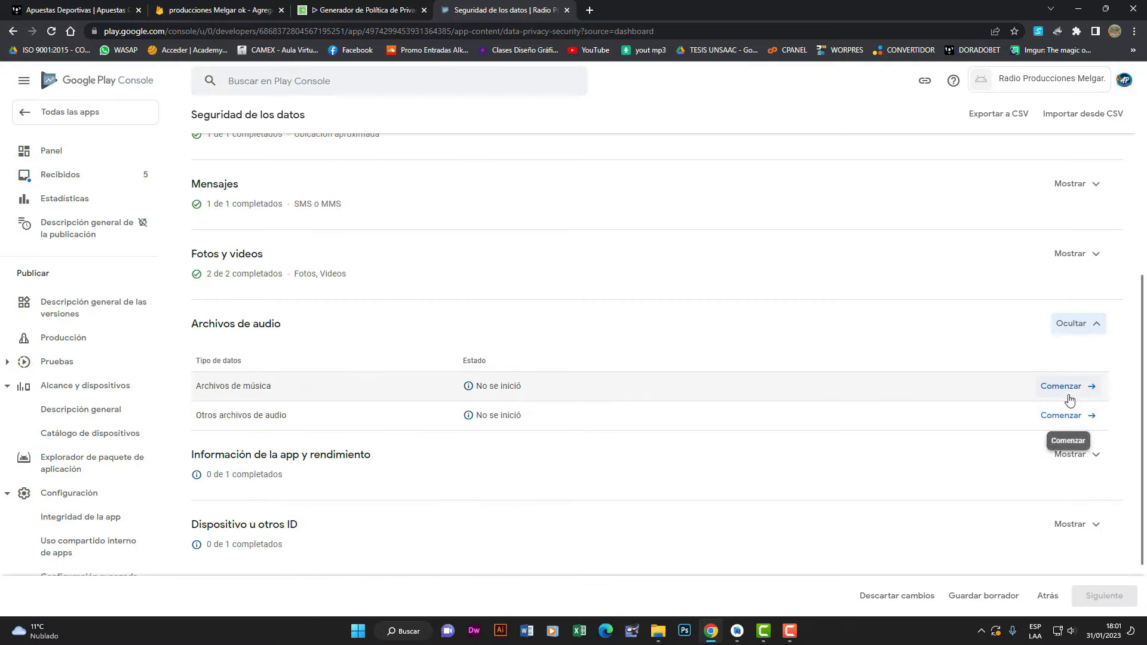
{"action": "left_click", "coordinate": [1067, 394]}
{"action": "scroll", "coordinate": [418, 299], "scroll_direction": "down", "scroll_amount": 3}
{"action": "left_click", "coordinate": [271, 294]}
{"action": "left_click", "coordinate": [271, 361]}
{"action": "left_click", "coordinate": [271, 310]}
{"action": "left_click", "coordinate": [271, 357]}
{"action": "left_click", "coordinate": [271, 413]}
{"action": "left_click", "coordinate": [271, 469]}
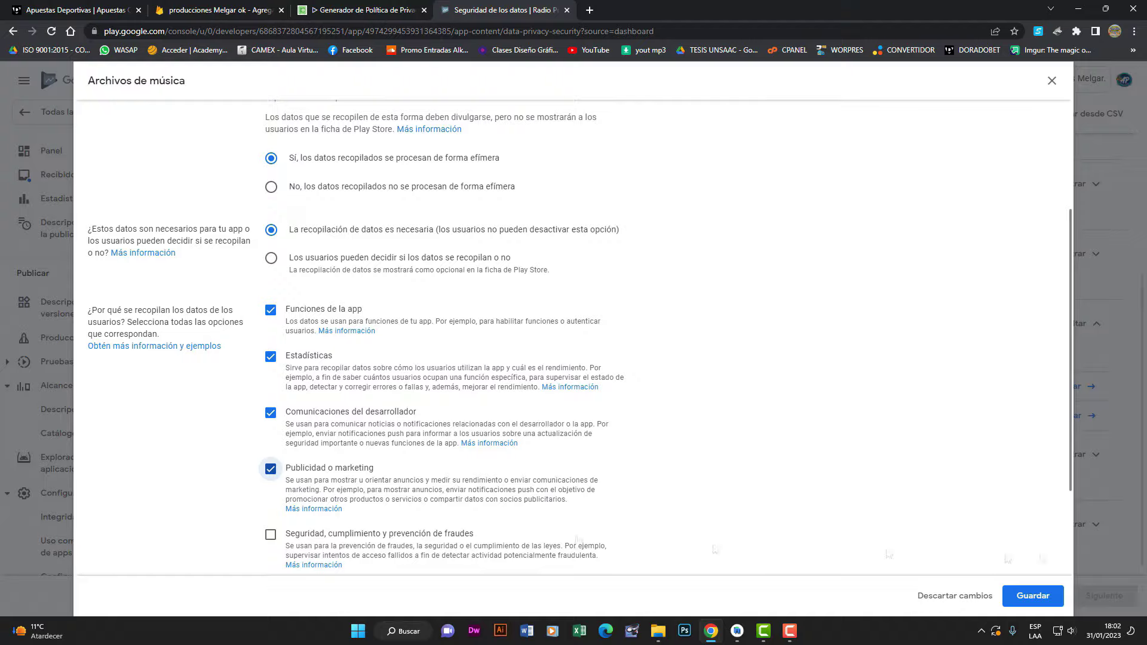
{"action": "left_click", "coordinate": [1033, 595]}
- Declare Otros archivos de audio as collected, ephemeral and mandatory for Funciones de la app, Estadísticas, Comunicaciones del desarrollador and Publicidad o marketing, and save
{"action": "left_click", "coordinate": [1058, 409]}
{"action": "scroll", "coordinate": [418, 299], "scroll_direction": "down", "scroll_amount": 5}
{"action": "left_click", "coordinate": [271, 158]}
{"action": "left_click", "coordinate": [271, 230]}
{"action": "left_click", "coordinate": [271, 310]}
{"action": "left_click", "coordinate": [270, 356]}
{"action": "left_click", "coordinate": [271, 412]}
{"action": "left_click", "coordinate": [271, 469]}
{"action": "left_click", "coordinate": [1033, 596]}
- Complete the usage and handling questions for the data type under Información de la app y rendimiento, marking it as Recopilados, and save
{"action": "left_click", "coordinate": [1081, 454]}
{"action": "left_click", "coordinate": [1068, 403]}
{"action": "left_click", "coordinate": [271, 224]}
{"action": "left_click", "coordinate": [271, 289]}
{"action": "left_click", "coordinate": [270, 392]}
{"action": "scroll", "coordinate": [418, 359], "scroll_direction": "down", "scroll_amount": 3}
{"action": "left_click", "coordinate": [270, 223]}
{"action": "left_click", "coordinate": [271, 290]}
{"action": "left_click", "coordinate": [271, 351]}
{"action": "left_click", "coordinate": [1033, 595]}
- Declare Dispositivo u otros ID as collected, ephemeral and mandatory for Funciones de la app, Estadísticas, Comunicaciones del desarrollador and Publicidad o marketing, and save
{"action": "left_click", "coordinate": [1076, 490]}
{"action": "left_click", "coordinate": [1045, 520]}
{"action": "left_click", "coordinate": [271, 224]}
{"action": "left_click", "coordinate": [271, 409]}
{"action": "scroll", "coordinate": [270, 359], "scroll_direction": "down", "scroll_amount": 5}
{"action": "left_click", "coordinate": [271, 170]}
{"action": "left_click", "coordinate": [271, 251]}
{"action": "left_click", "coordinate": [270, 297]}
{"action": "left_click", "coordinate": [271, 353]}
{"action": "left_click", "coordinate": [271, 409]}
{"action": "left_click", "coordinate": [1034, 596]}
- Continue to Vista previa, submit the Seguridad de los datos declaration, and return to the Panel
{"action": "left_click", "coordinate": [1105, 596]}
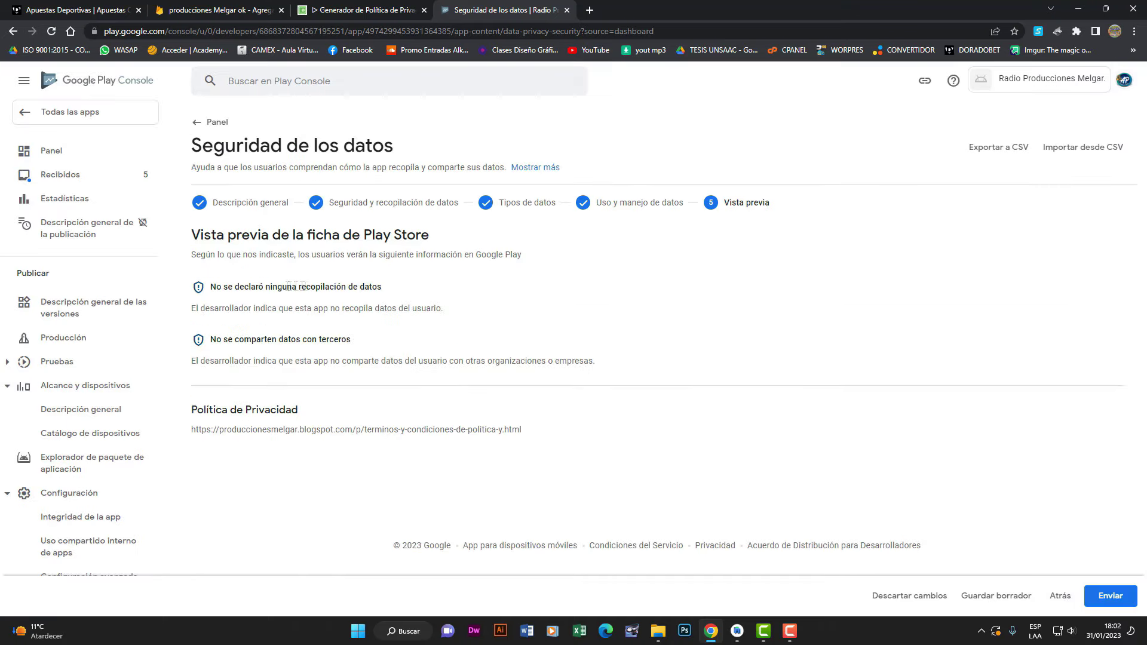
{"action": "left_click", "coordinate": [1111, 596]}
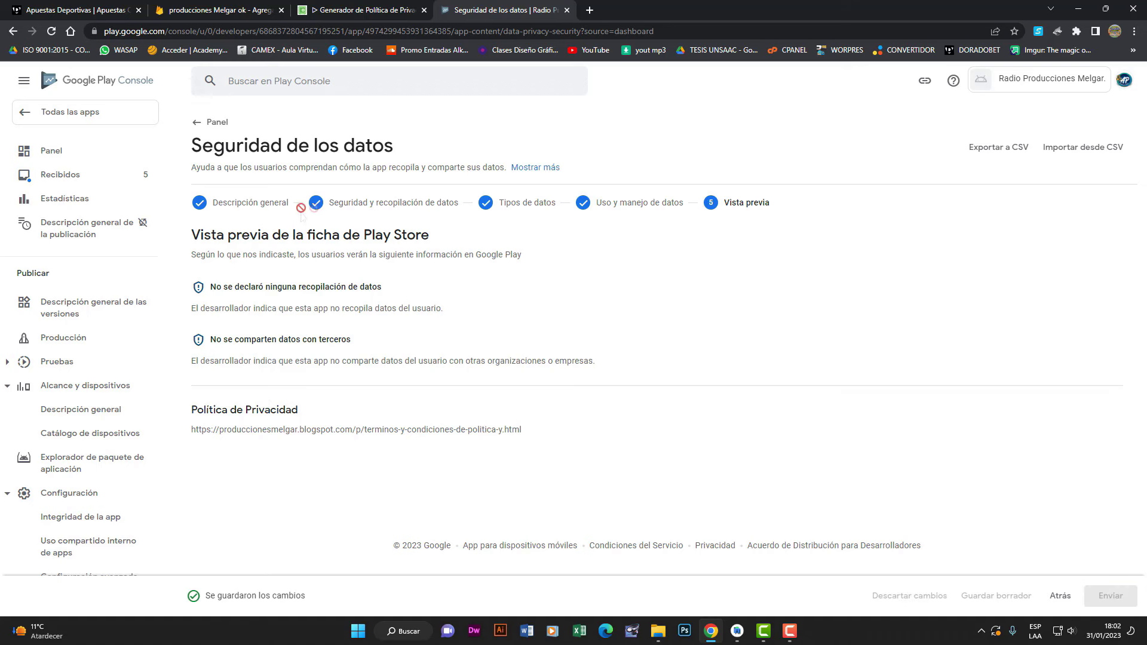
{"action": "left_click", "coordinate": [212, 127]}
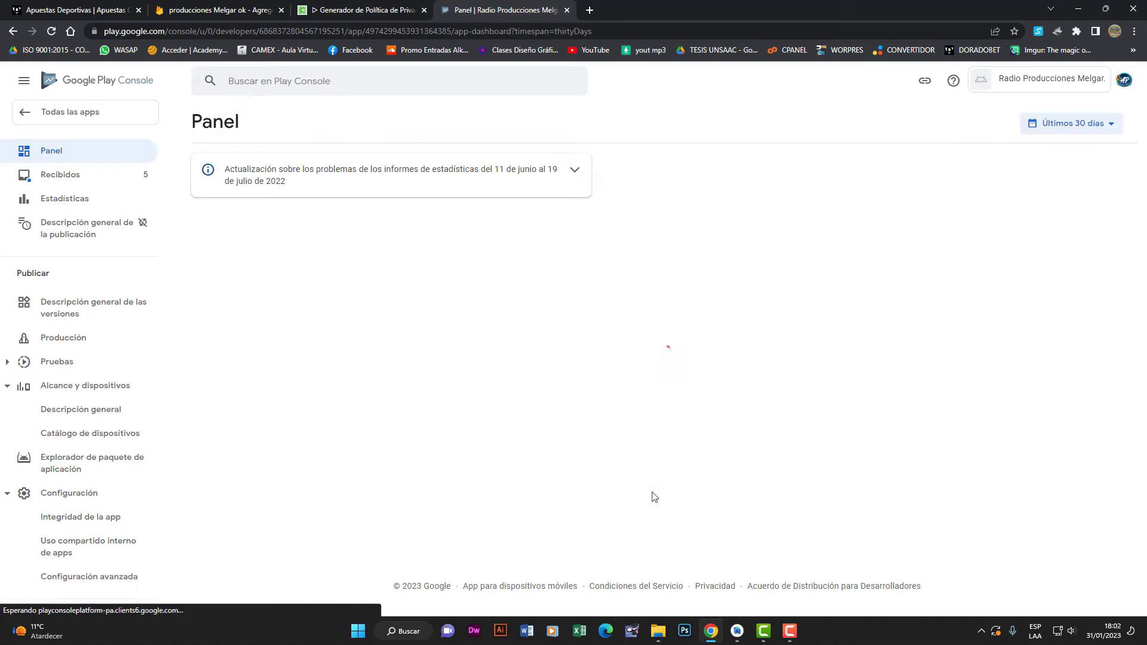
- Answer No in the Apps gubernamentales declaration, save it, and return to the Panel
{"action": "scroll", "coordinate": [545, 453], "scroll_direction": "down", "scroll_amount": 4}
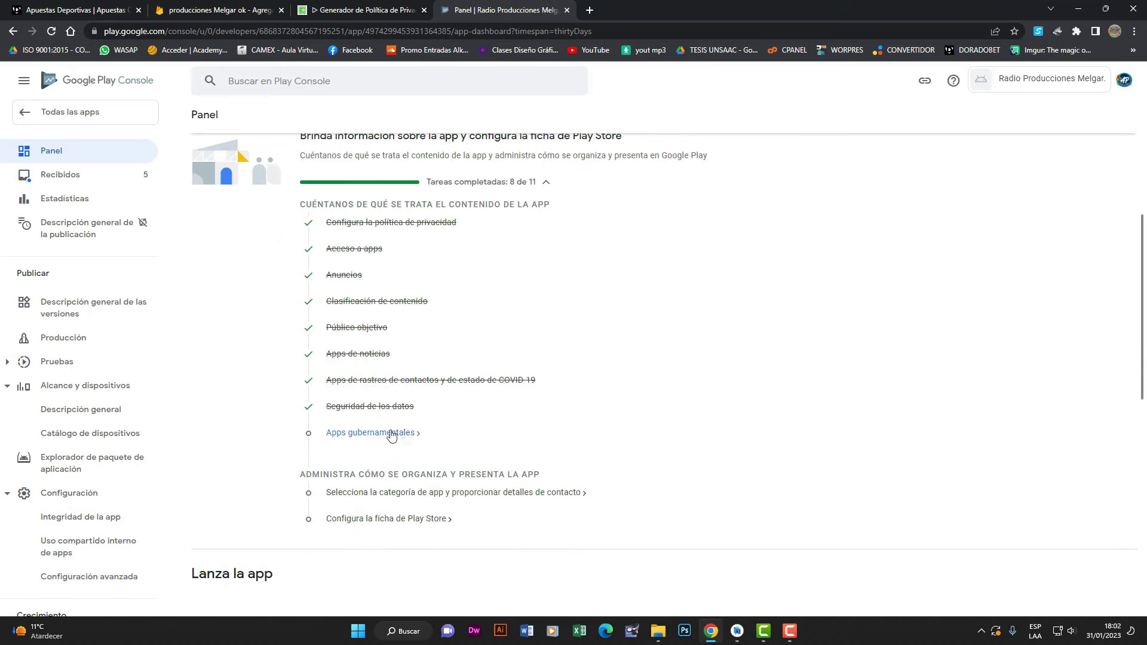
{"action": "left_click", "coordinate": [472, 438]}
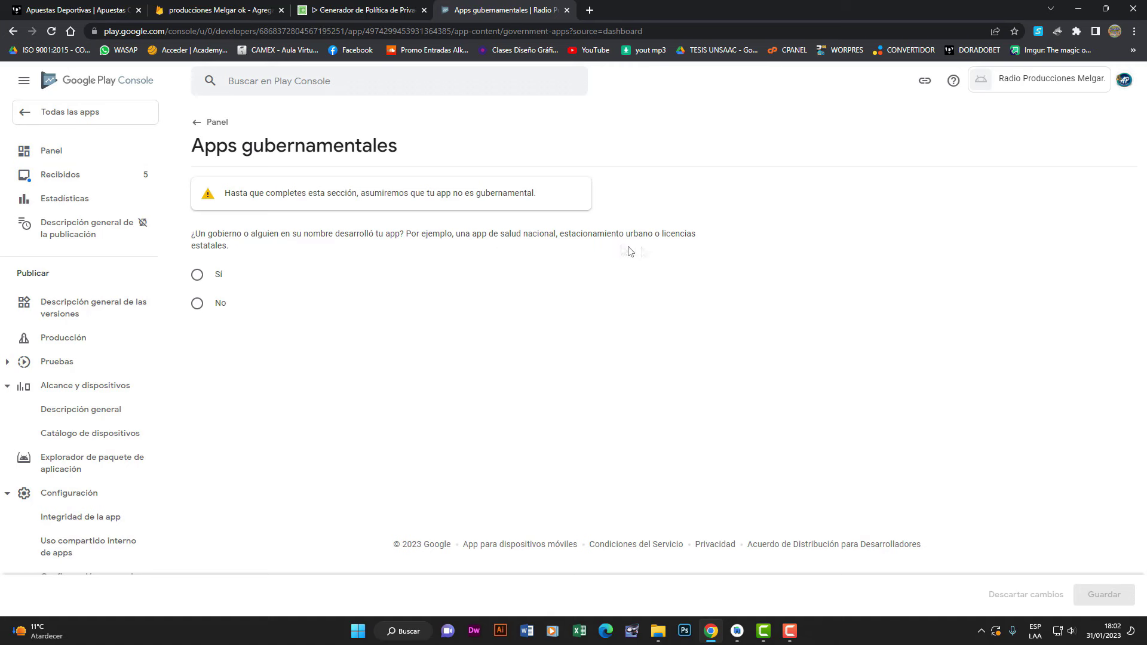
{"action": "left_click", "coordinate": [198, 275]}
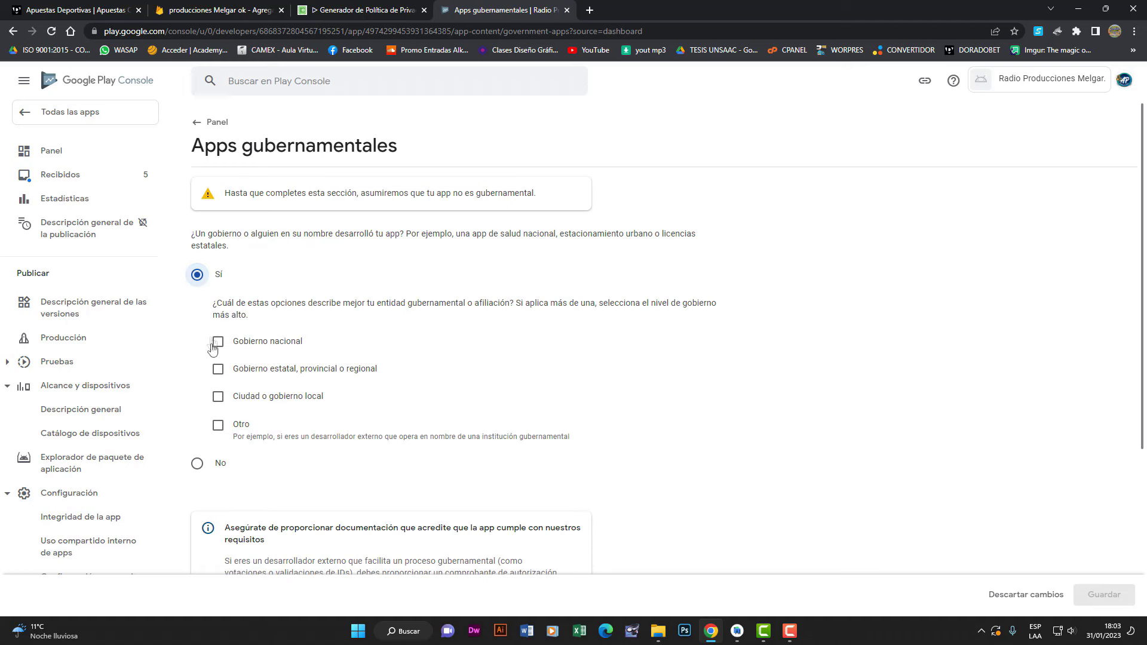
{"action": "left_click", "coordinate": [197, 463]}
{"action": "left_click", "coordinate": [1104, 595]}
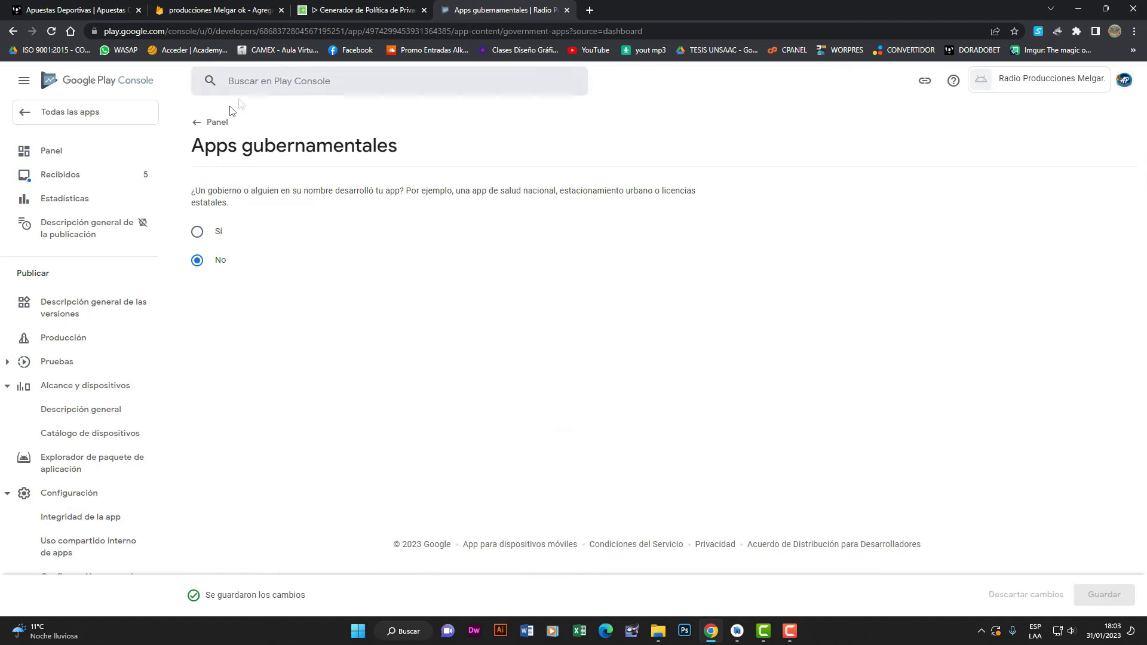
{"action": "left_click", "coordinate": [210, 122]}
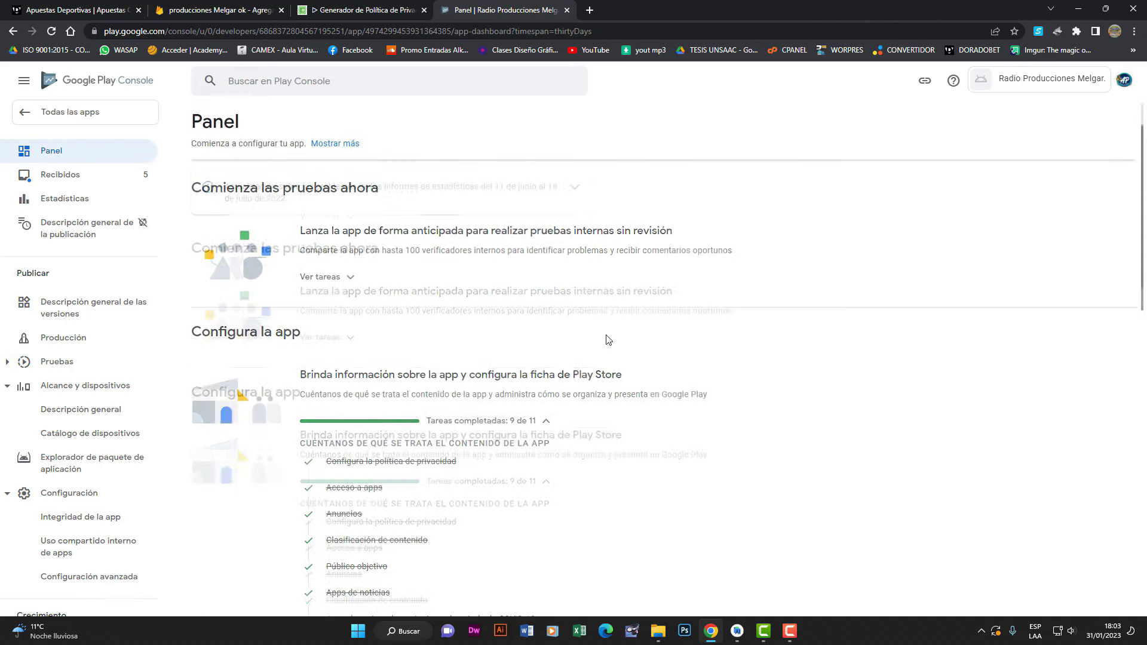
- Open the app category and contact details task and set the app's category to Música y audio
{"action": "scroll", "coordinate": [474, 335], "scroll_direction": "down", "scroll_amount": 5}
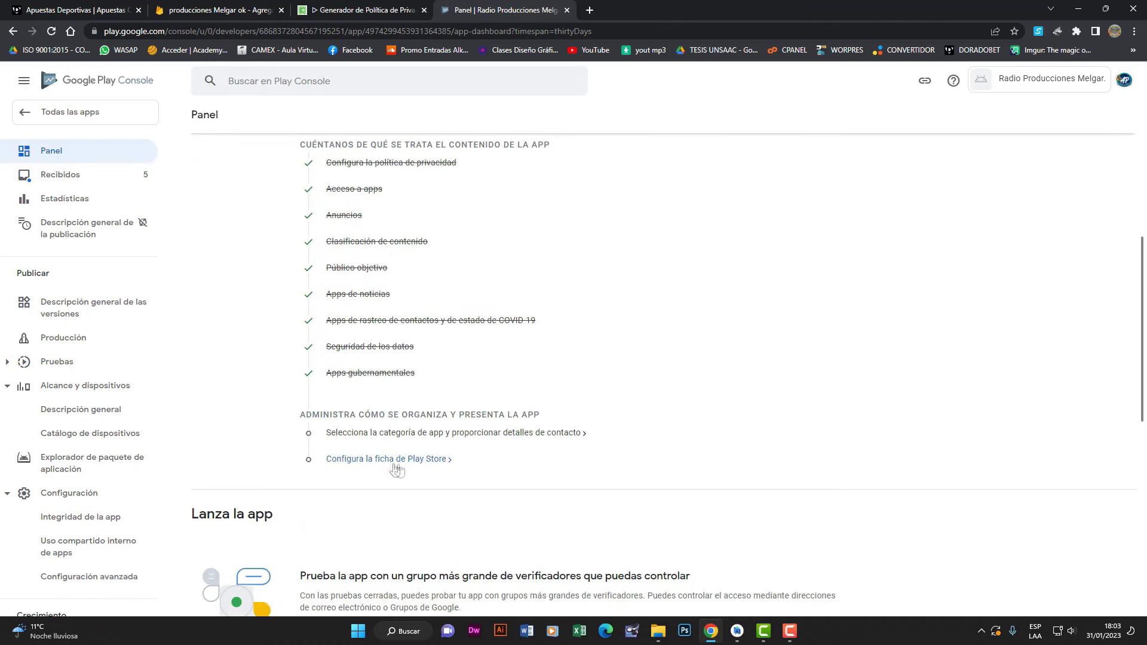
{"action": "left_click", "coordinate": [389, 433]}
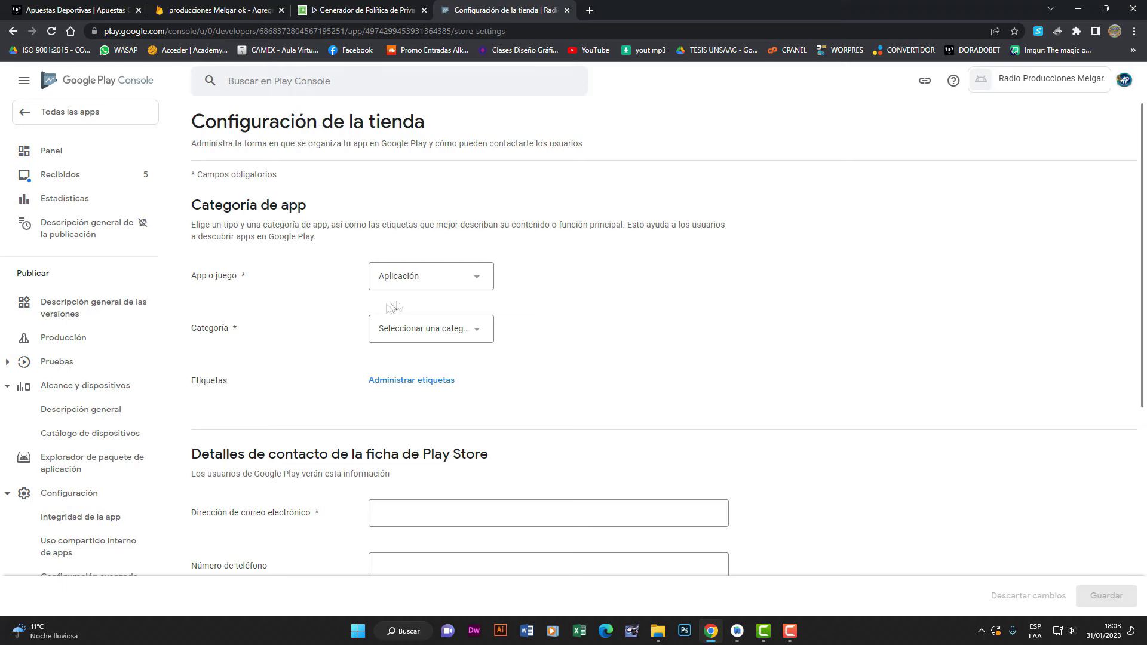
{"action": "left_click", "coordinate": [425, 333]}
{"action": "scroll", "coordinate": [439, 394], "scroll_direction": "down", "scroll_amount": 3}
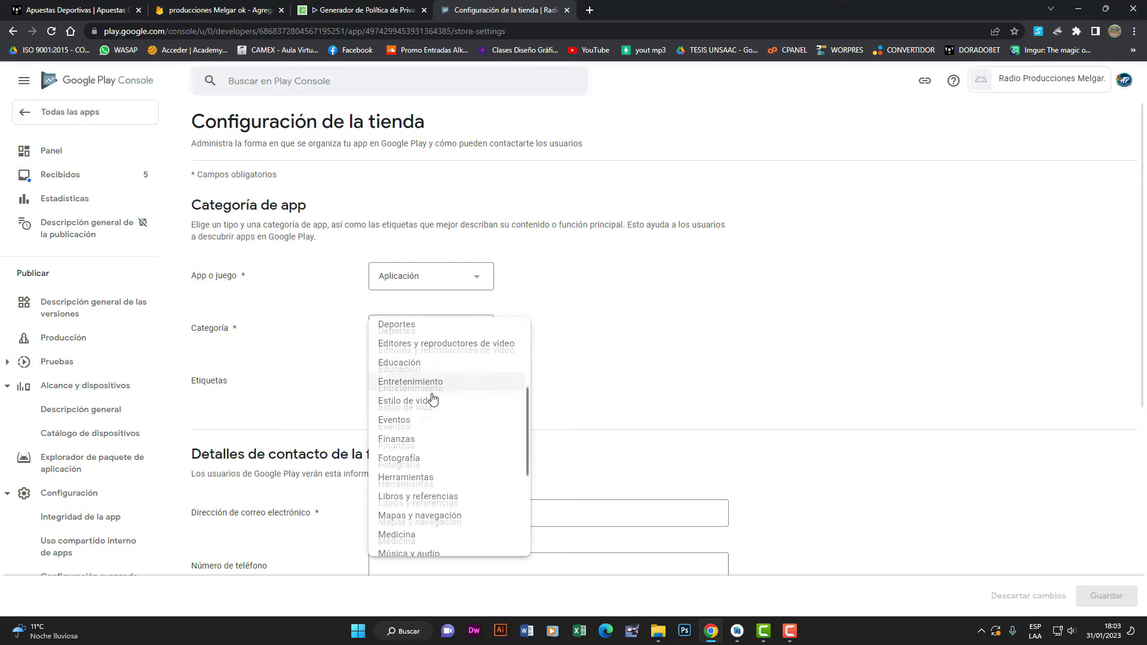
{"action": "scroll", "coordinate": [421, 442], "scroll_direction": "down", "scroll_amount": 3}
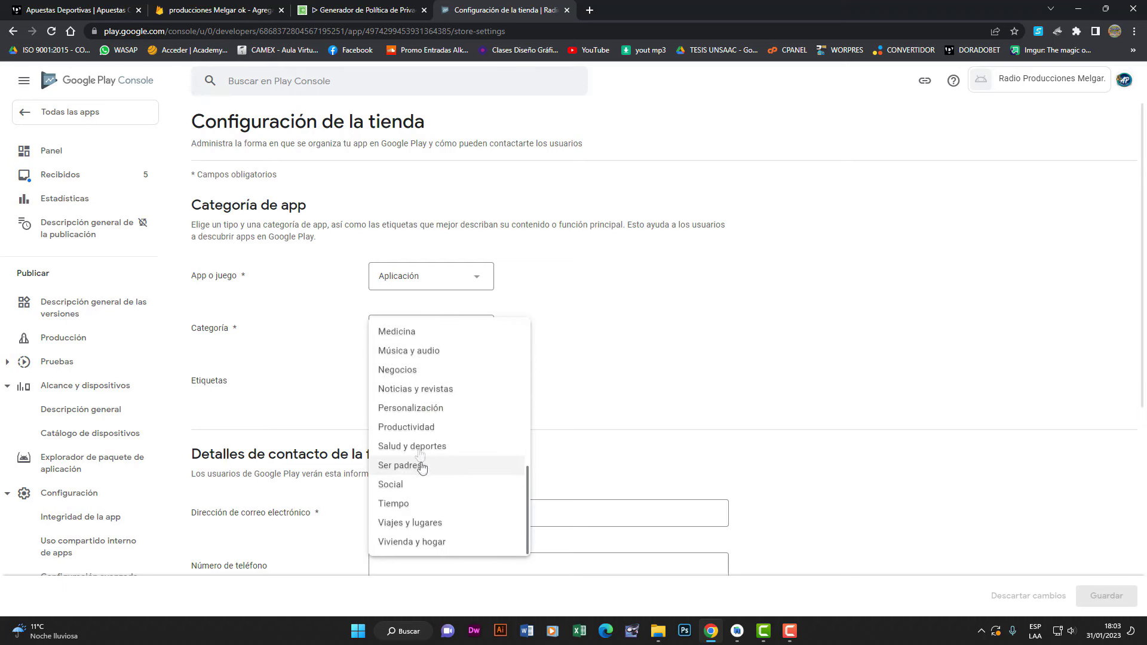
{"action": "left_click", "coordinate": [418, 354]}
- Copy the e-mail address from the signed-in Google account and paste it as the Play Store listing's contact e-mail
{"action": "scroll", "coordinate": [472, 447], "scroll_direction": "down", "scroll_amount": 2}
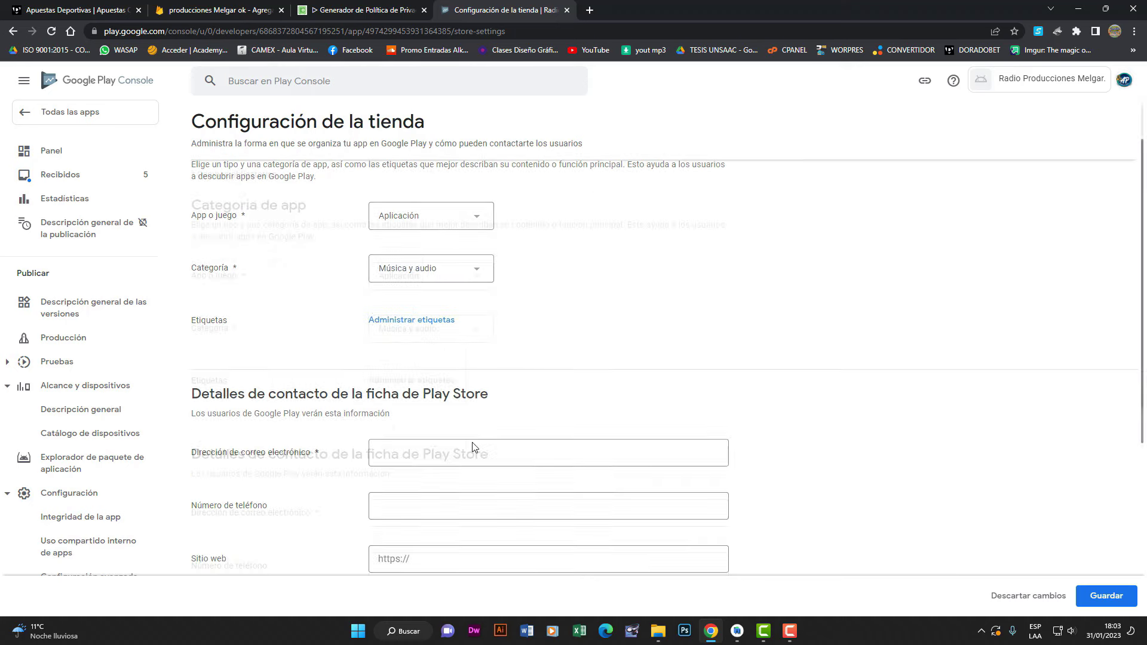
{"action": "left_click", "coordinate": [427, 458]}
{"action": "scroll", "coordinate": [463, 458], "scroll_direction": "down", "scroll_amount": 1}
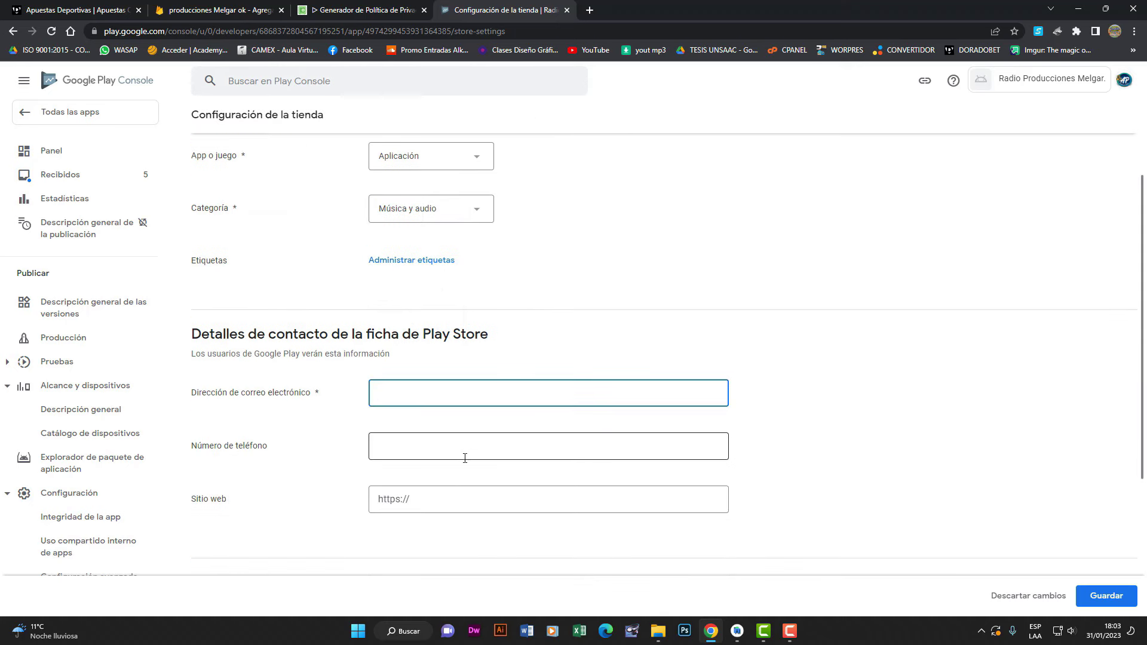
{"action": "left_click", "coordinate": [452, 450]}
{"action": "left_click", "coordinate": [433, 494]}
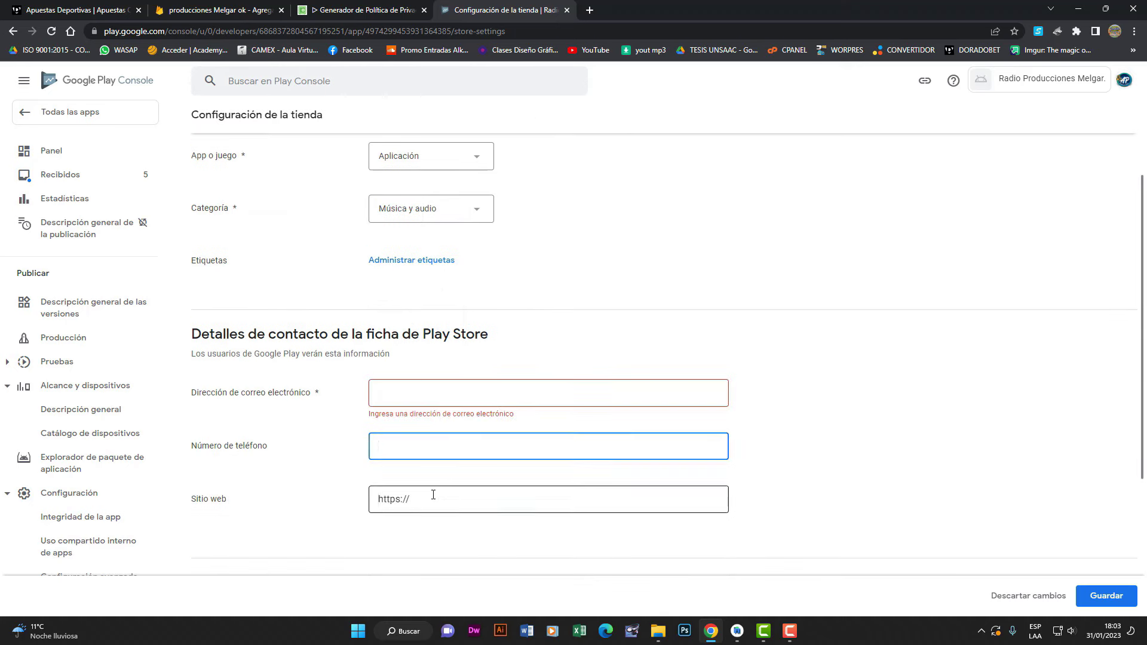
{"action": "left_click", "coordinate": [423, 394]}
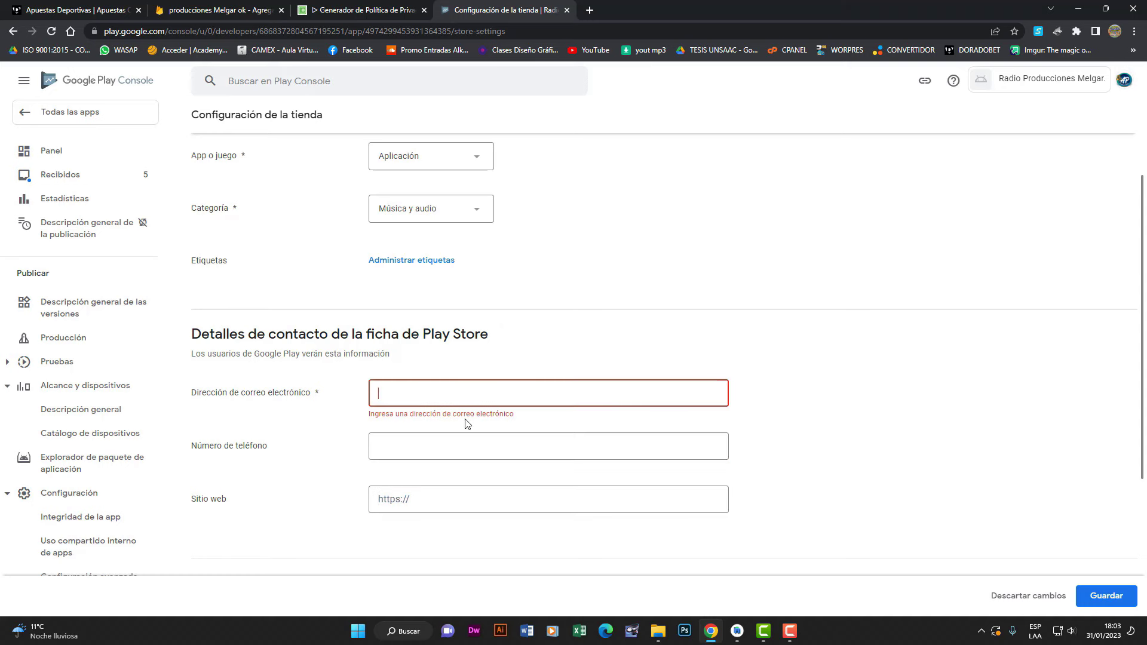
{"action": "left_click", "coordinate": [591, 10]}
{"action": "left_click", "coordinate": [1126, 80]}
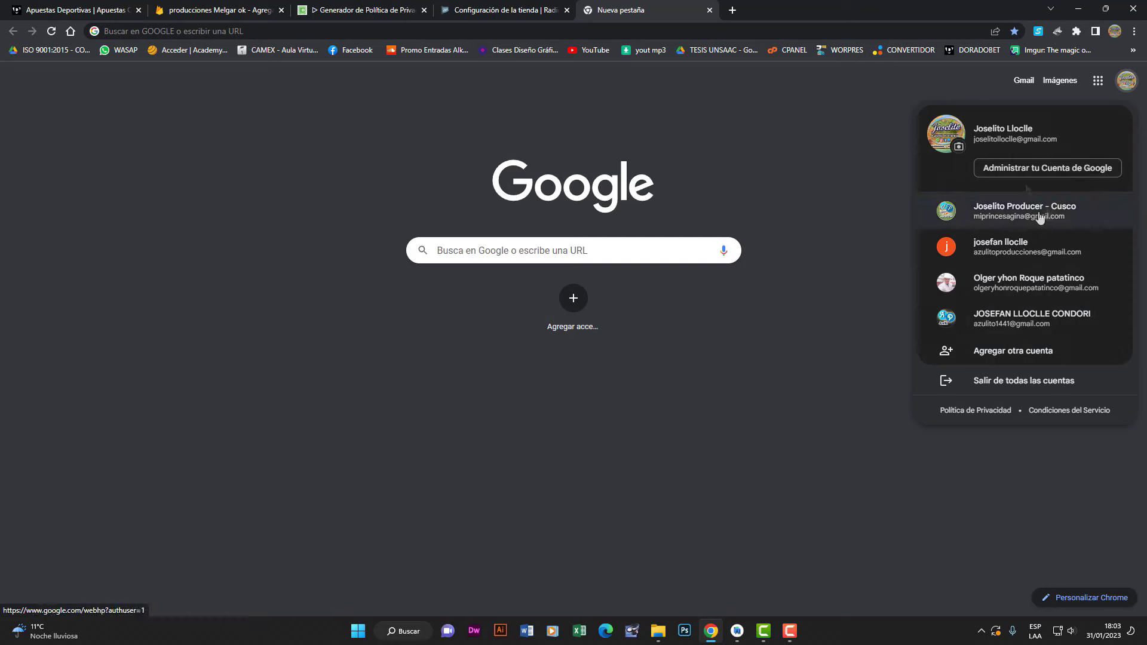
{"action": "double_click", "coordinate": [1009, 145]}
{"action": "key", "text": "ctrl+c"}
{"action": "right_click", "coordinate": [1009, 145]}
{"action": "left_click", "coordinate": [935, 159]}
{"action": "left_click", "coordinate": [507, 9]}
{"action": "key", "text": "ctrl+v"}
{"action": "scroll", "coordinate": [502, 392], "scroll_direction": "down", "scroll_amount": 4}
{"action": "left_click", "coordinate": [426, 286]}
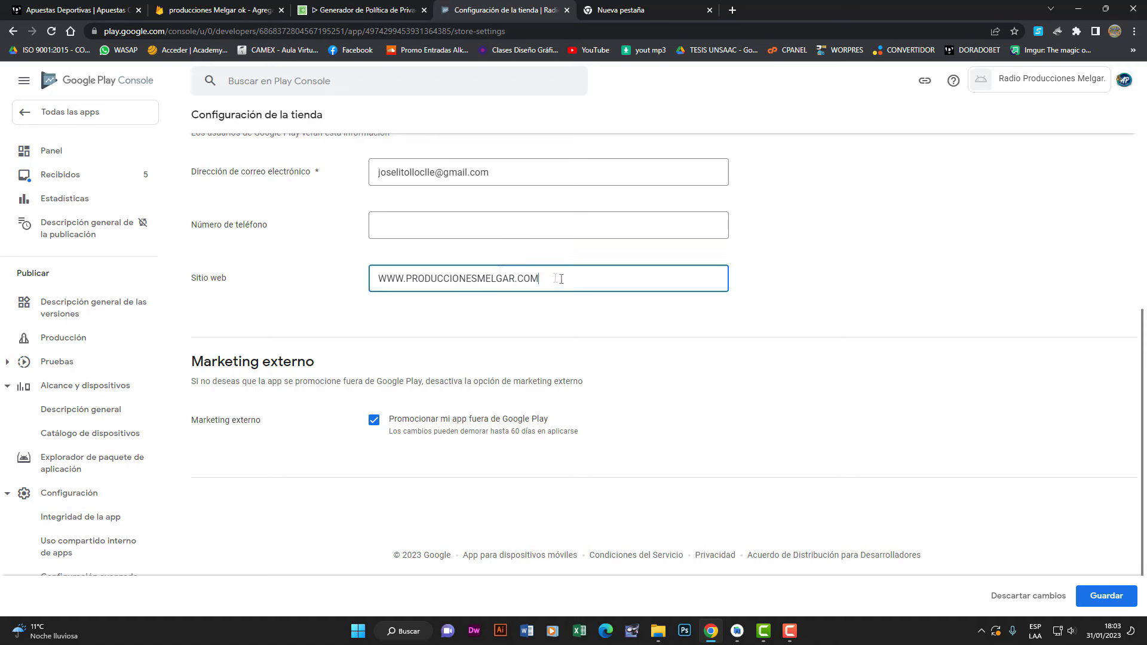
{"action": "key", "text": "ctrl+a"}
{"action": "type", "text": "www"}
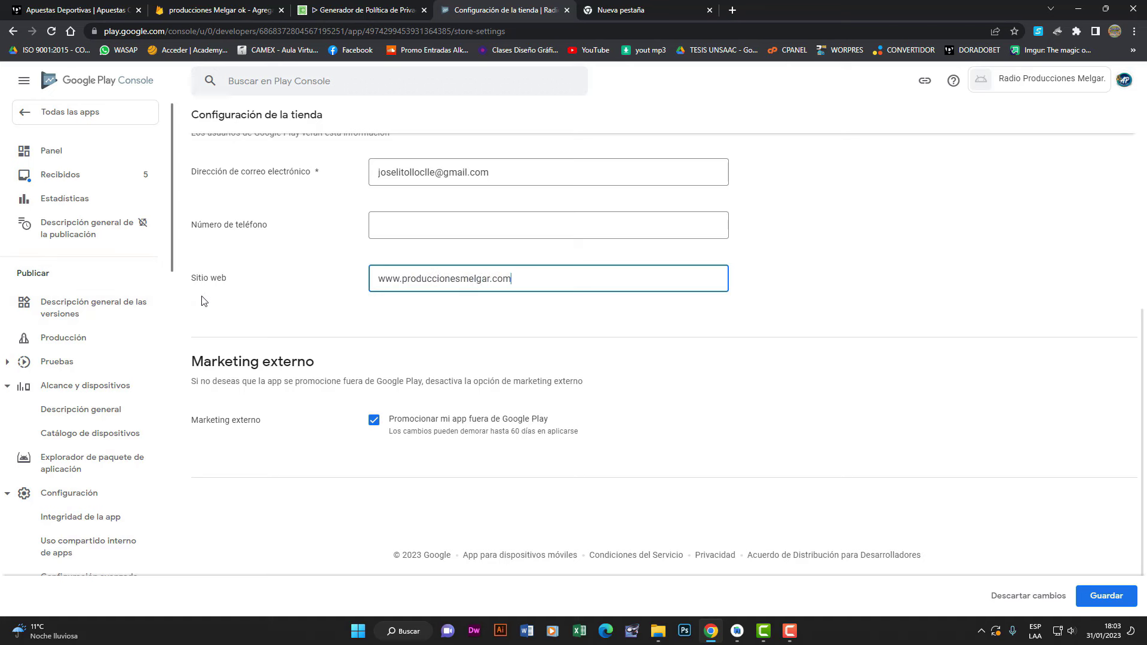
{"action": "key", "text": "ctrl+a"}
{"action": "key", "text": "BackSpace"}
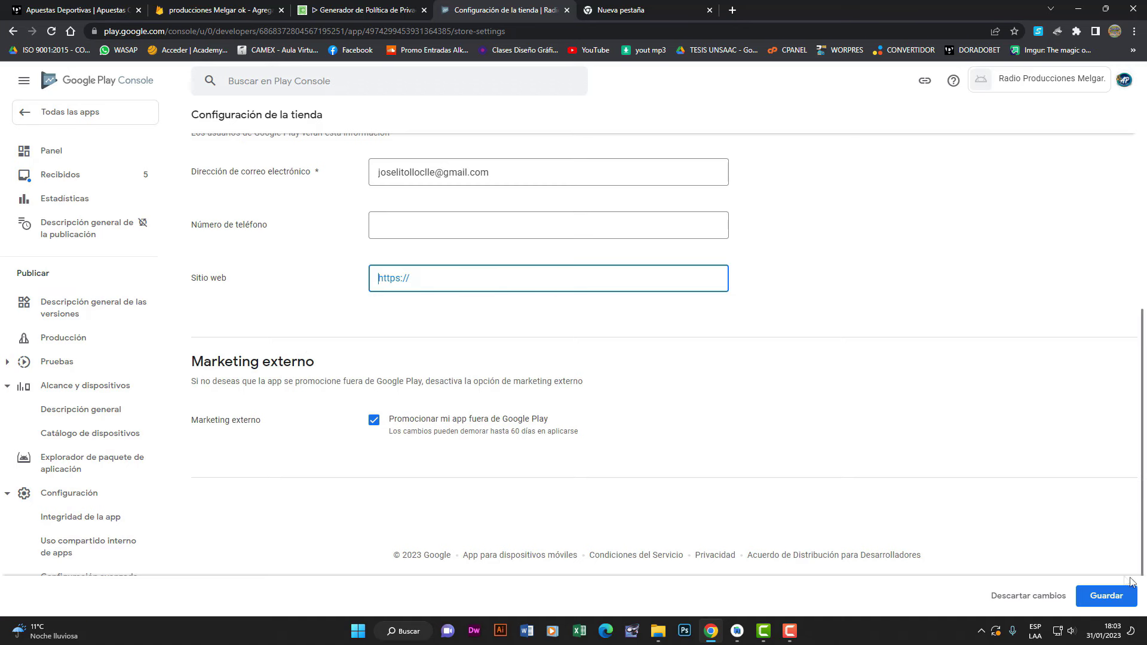
- Save the Configuración de la tienda changes and return to the app's Panel
{"action": "left_click", "coordinate": [1107, 598]}
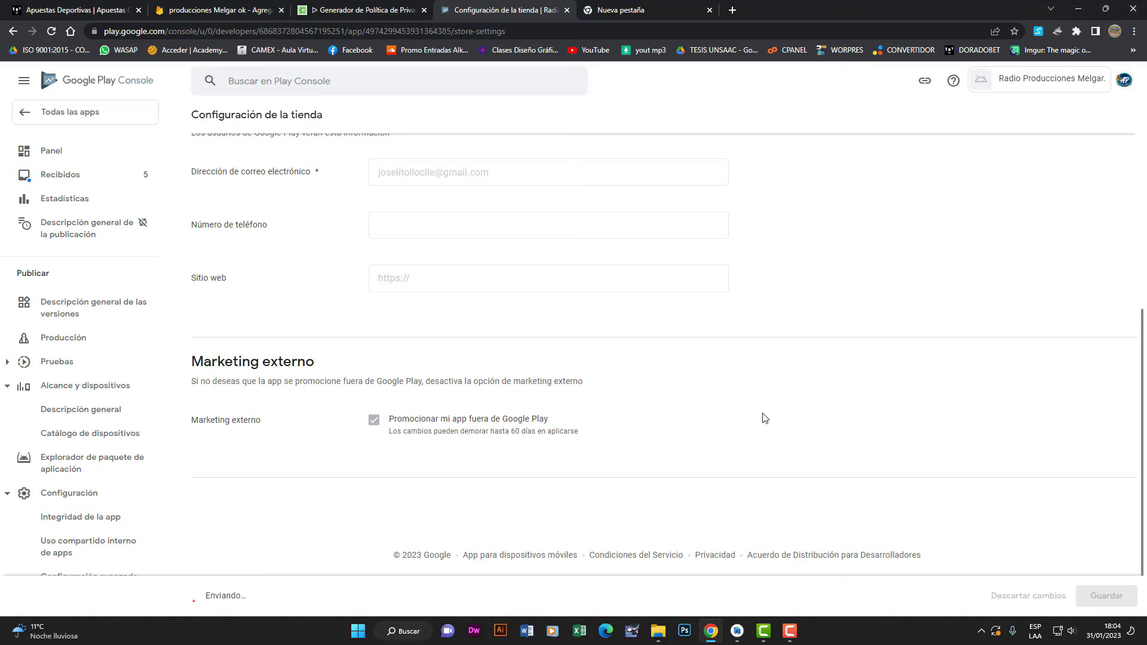
{"action": "scroll", "coordinate": [294, 184], "scroll_direction": "up", "scroll_amount": 6}
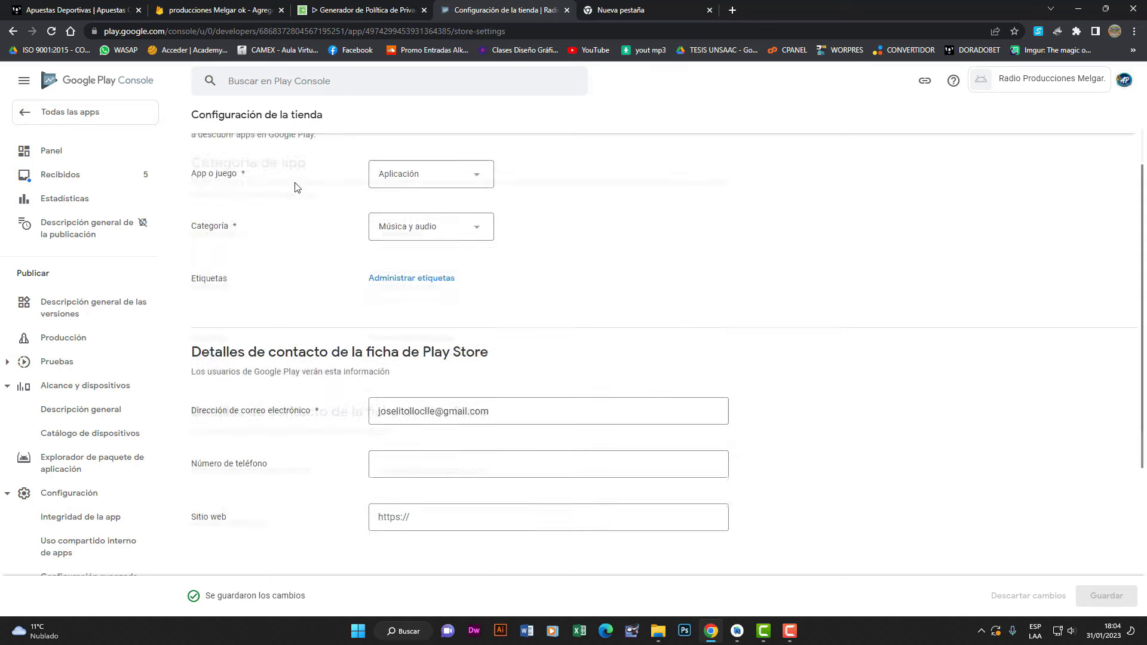
{"action": "left_click", "coordinate": [78, 112]}
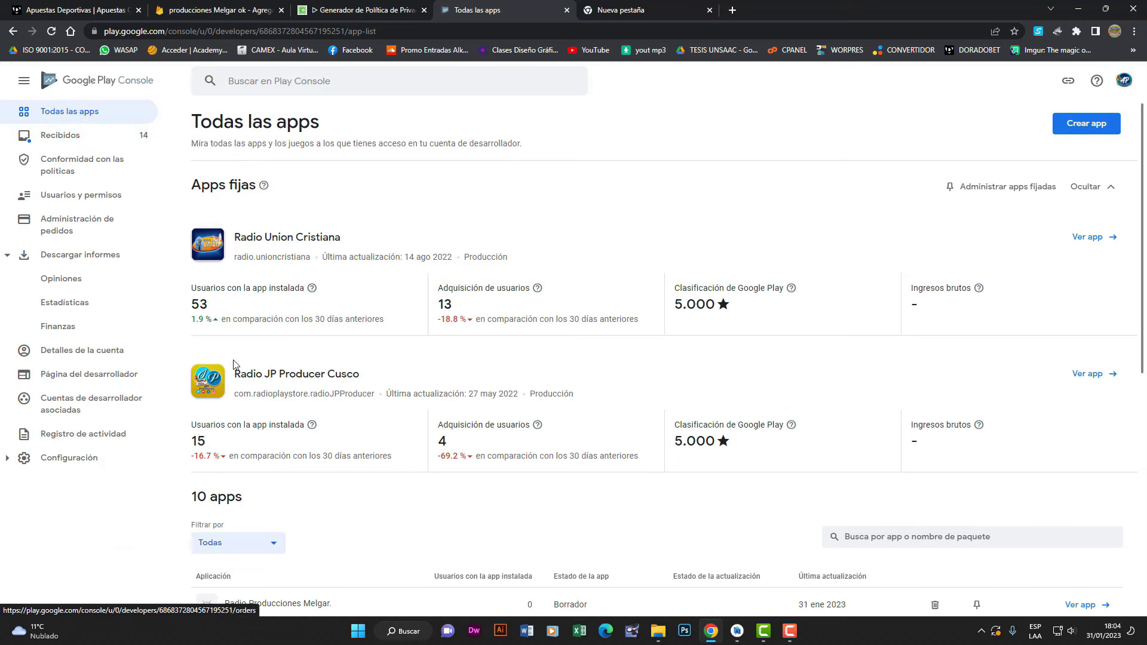
{"action": "left_click", "coordinate": [12, 31]}
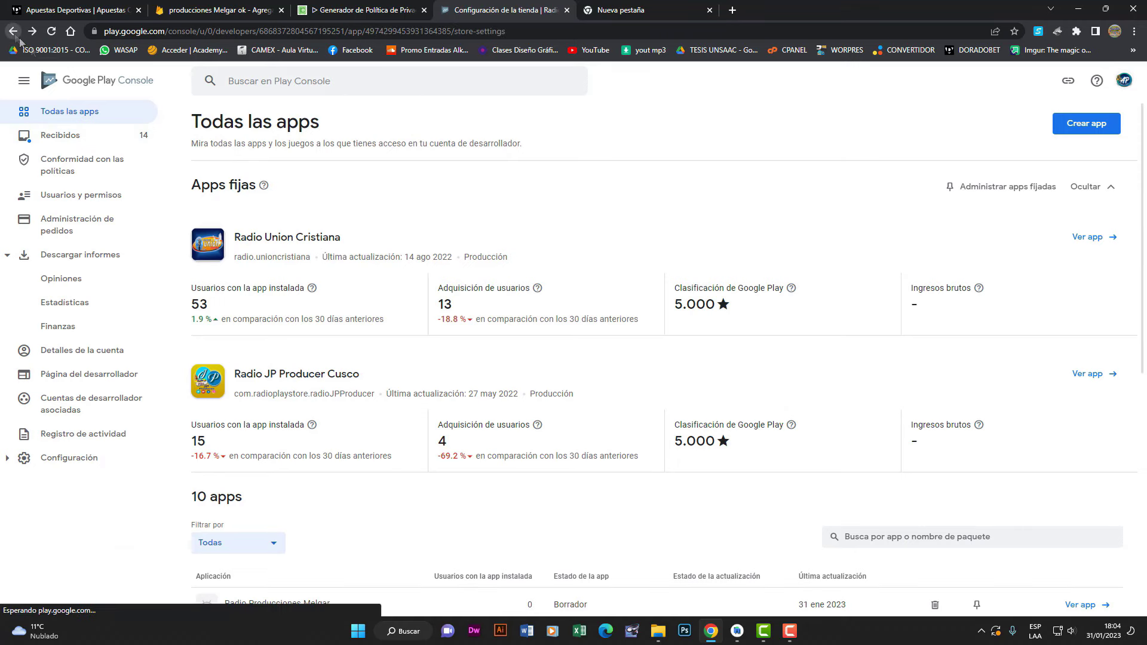
{"action": "scroll", "coordinate": [310, 294], "scroll_direction": "down", "scroll_amount": 5}
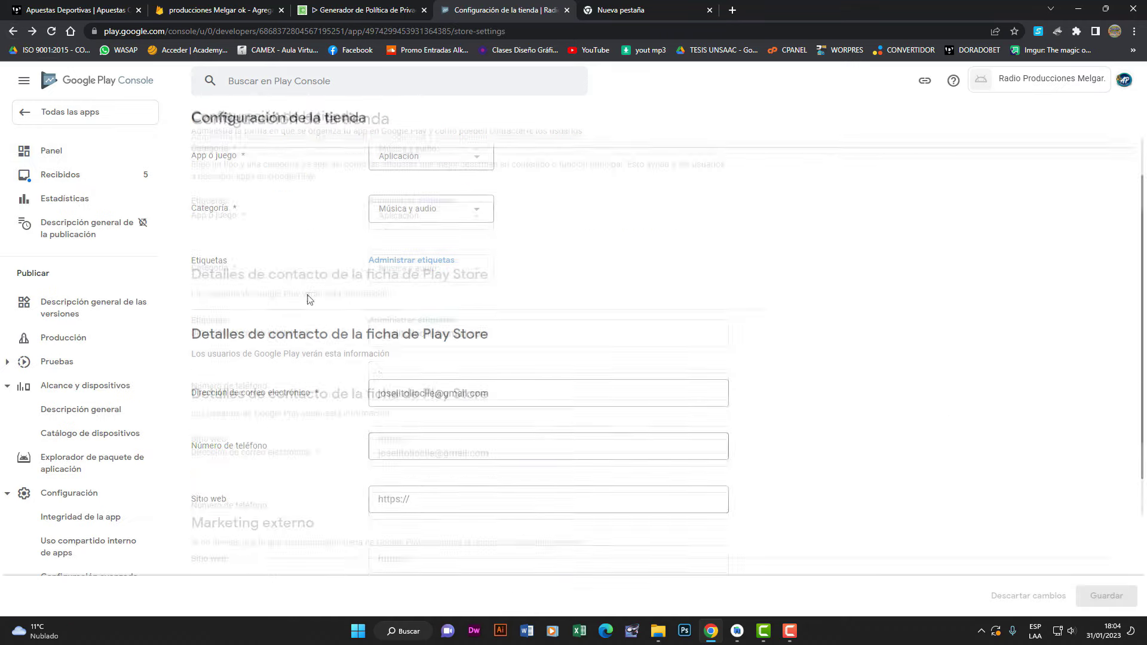
{"action": "scroll", "coordinate": [366, 340], "scroll_direction": "up", "scroll_amount": 5}
{"action": "left_click", "coordinate": [53, 154]}
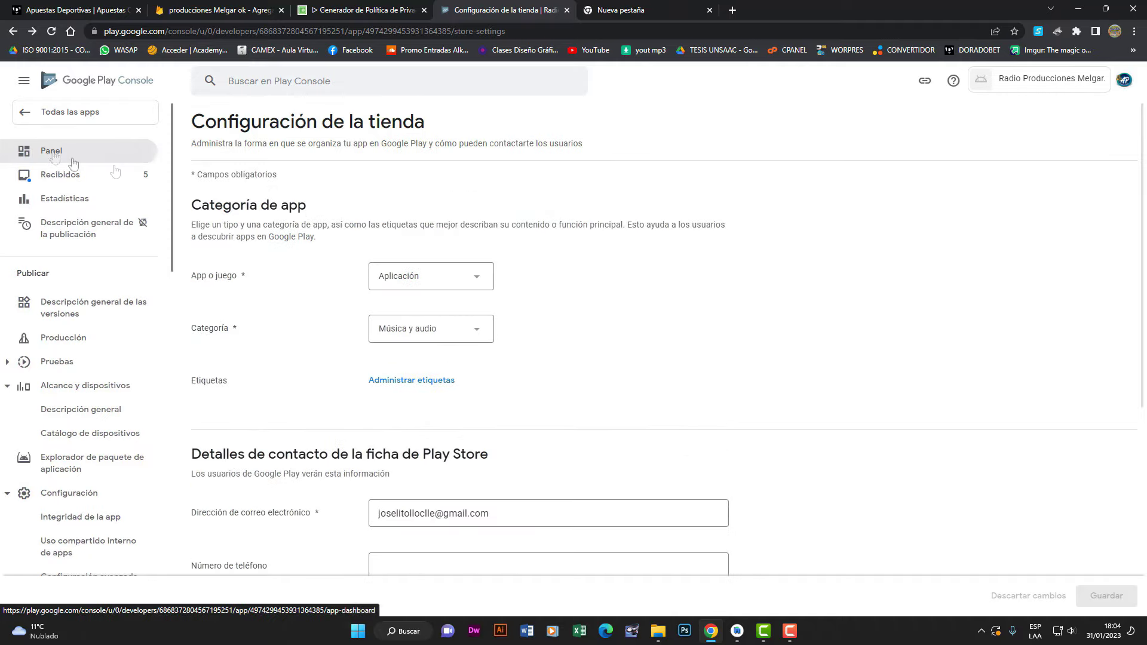
- Open the Configura la ficha de Play Store task and set the Descripción breve to "Radio Juvenil"
{"action": "scroll", "coordinate": [617, 357], "scroll_direction": "down", "scroll_amount": 7}
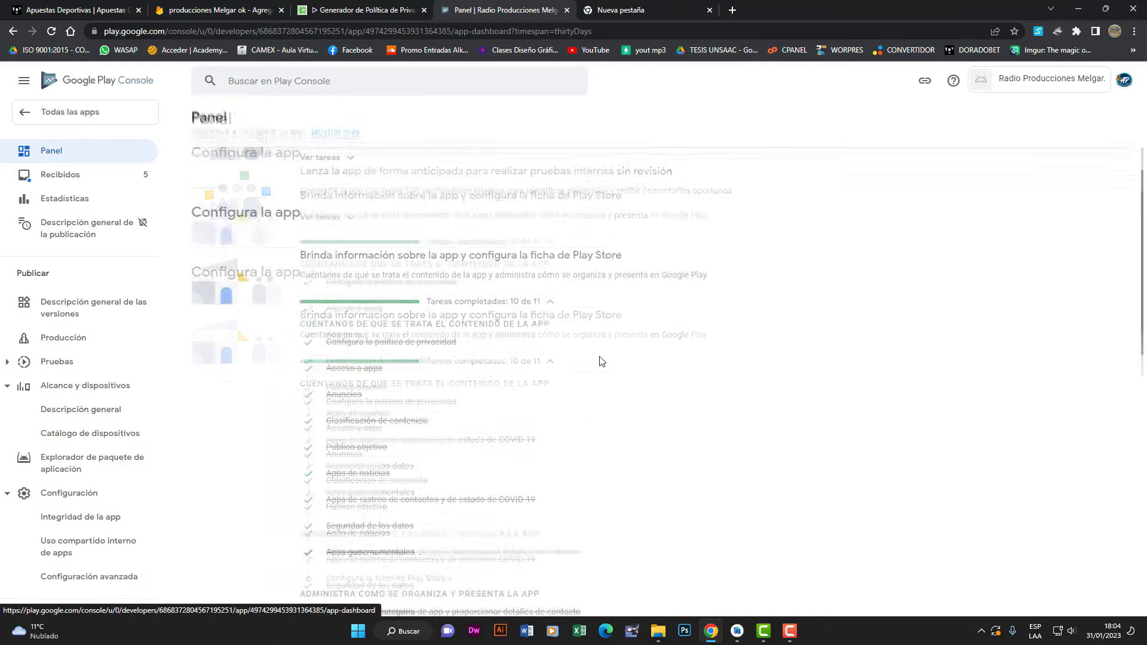
{"action": "left_click", "coordinate": [380, 401]}
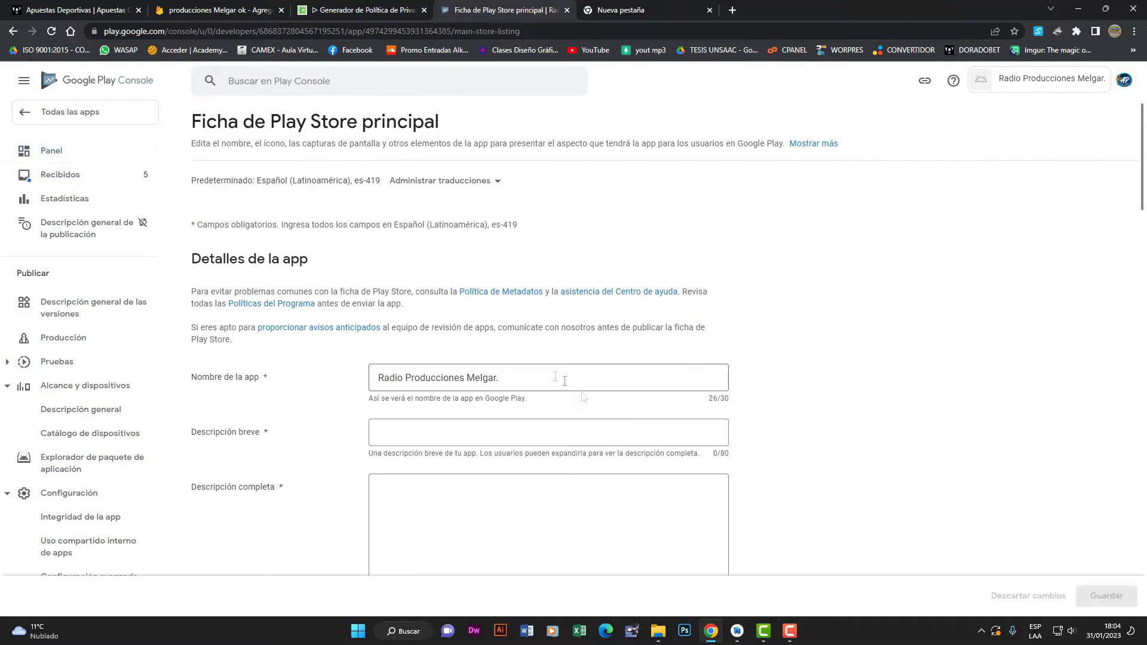
{"action": "scroll", "coordinate": [553, 375], "scroll_direction": "down", "scroll_amount": 2}
{"action": "left_click", "coordinate": [481, 313]}
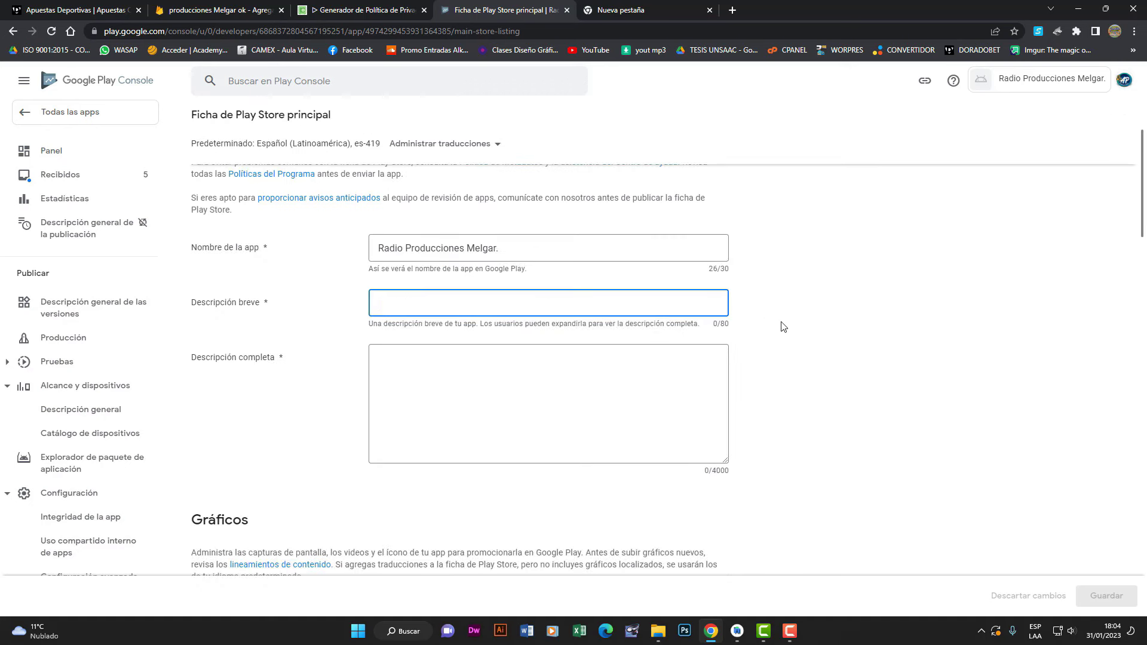
{"action": "type", "text": "ra"}
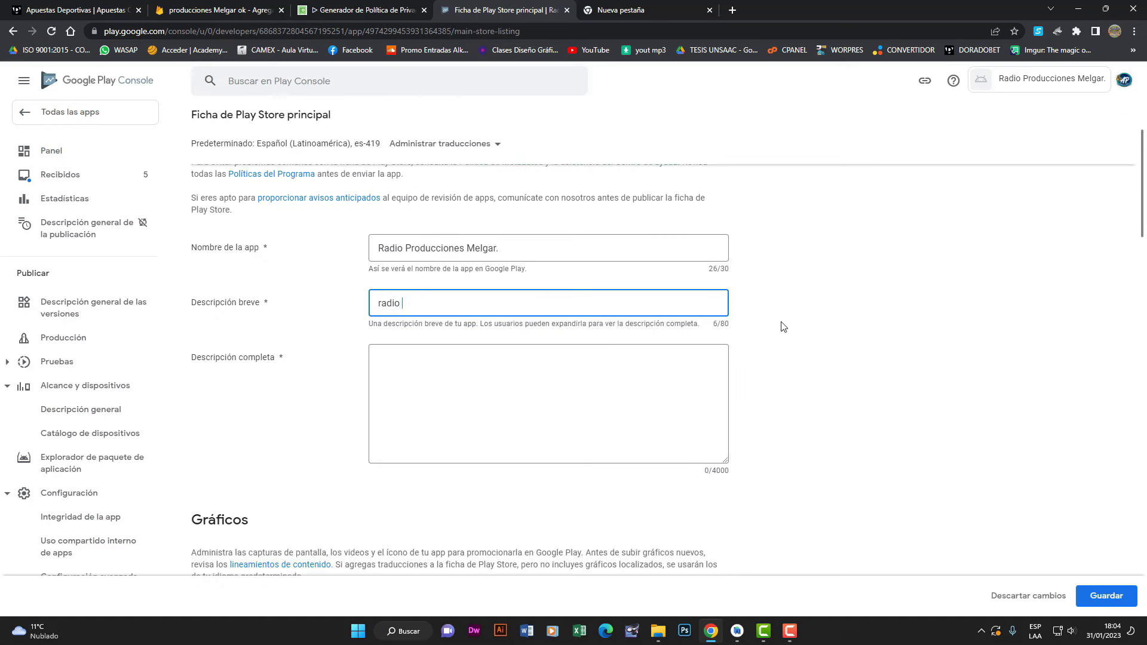
{"action": "type", "text": "di"}
{"action": "key", "text": "BackSpace"}
{"action": "key", "text": "BackSpace"}
{"action": "key", "text": "BackSpace"}
{"action": "key", "text": "BackSpace"}
{"action": "type", "text": "Radio Juvenil"}
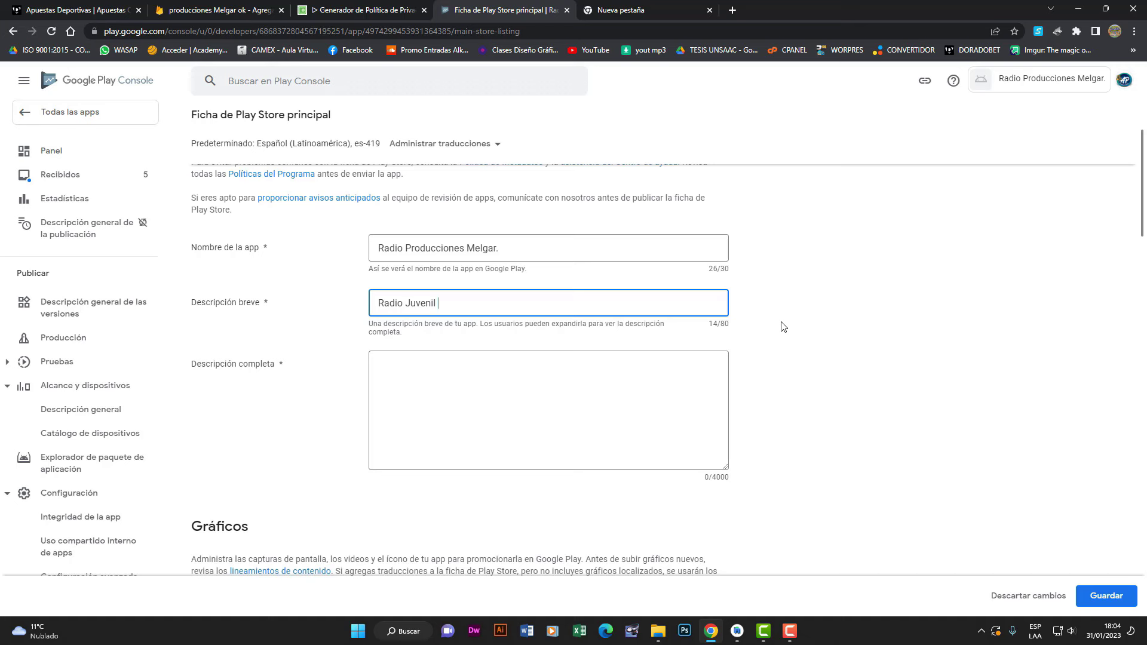
- Set Descripción completa to "Somos la mejor estacion con la mejor musica variada todos los dias escuchanos las 24 horas del dia. en vivo por internet."
{"action": "left_click", "coordinate": [459, 366]}
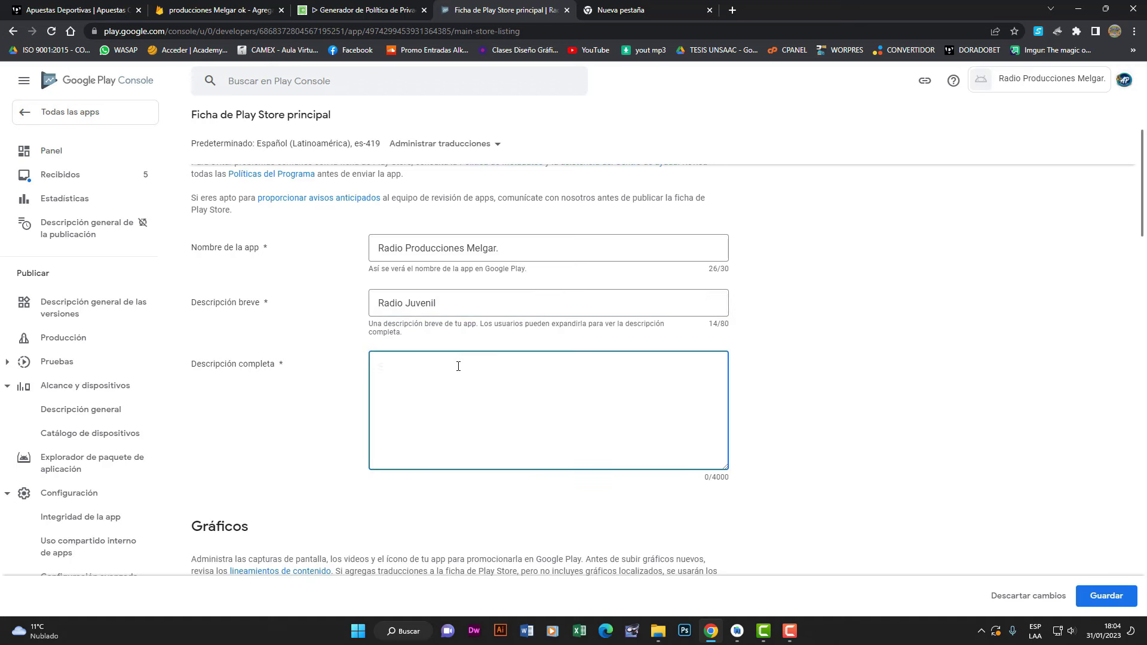
{"action": "type", "text": "Somos la mejore"}
{"action": "type", "text": " mejor musica va"}
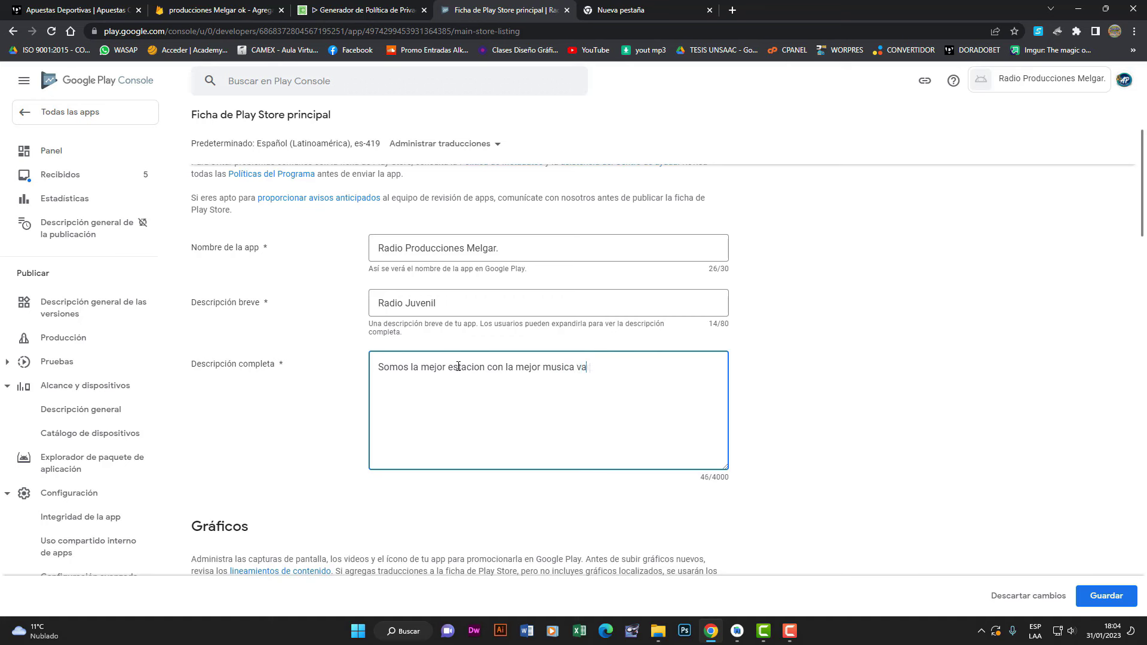
{"action": "type", "text": "todos los dias escucha"}
{"action": "type", "text": "nos"}
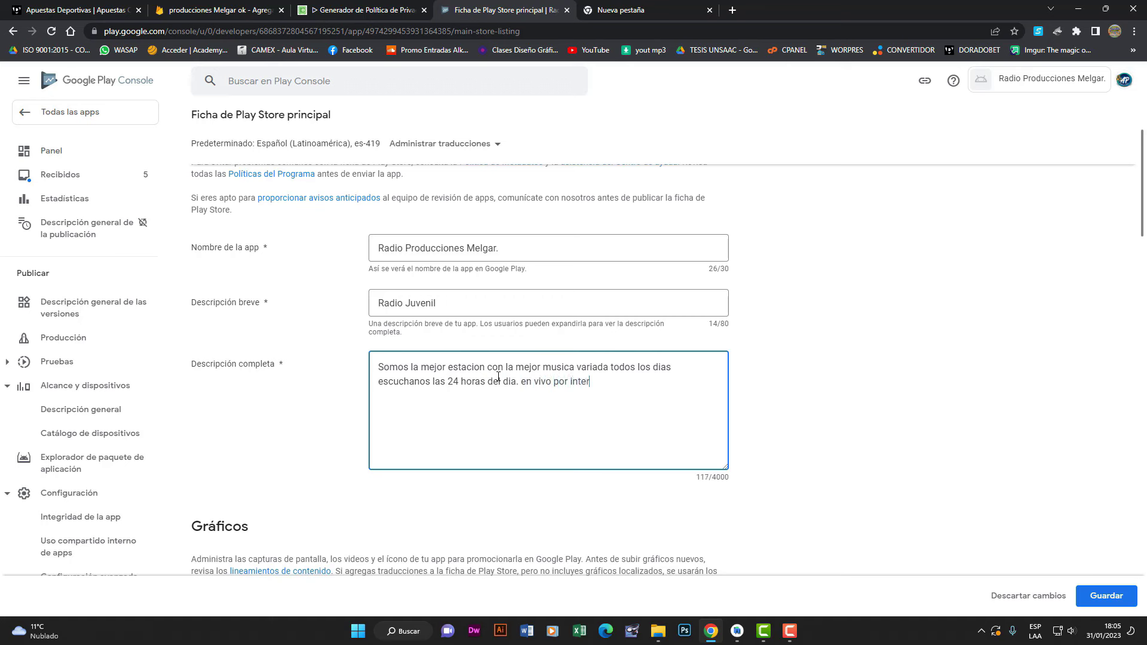
- Check the Ícono de la app requirements for file format, maximum size and pixel dimensions in the Gráficos section
{"action": "scroll", "coordinate": [498, 377], "scroll_direction": "down", "scroll_amount": 6}
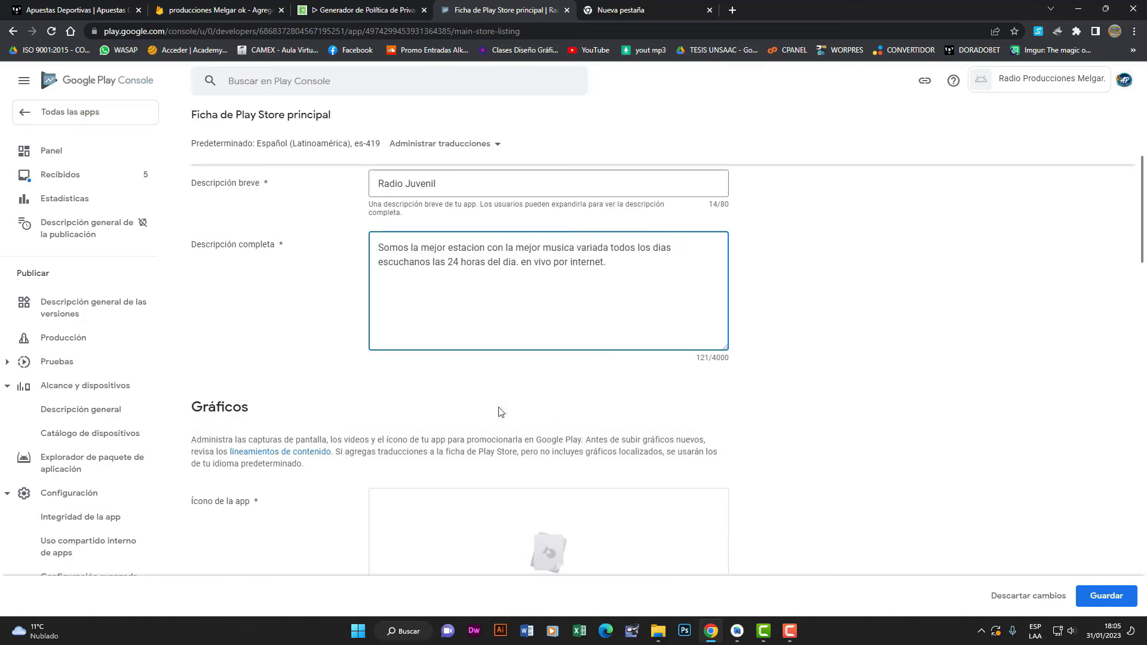
{"action": "scroll", "coordinate": [251, 238], "scroll_direction": "up", "scroll_amount": 1}
{"action": "left_click", "coordinate": [230, 304]}
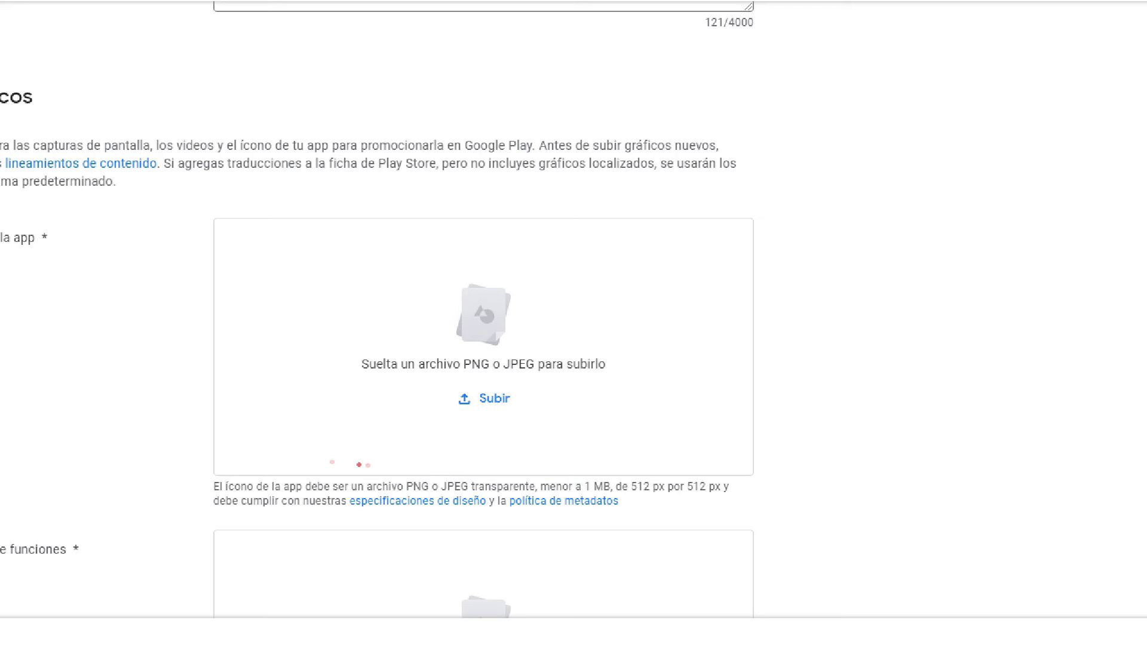
{"action": "mouse_move", "coordinate": [184, 450]}
{"action": "left_mouse_down"}
{"action": "mouse_move", "coordinate": [226, 527]}
{"action": "mouse_move", "coordinate": [108, 508]}
{"action": "mouse_move", "coordinate": [94, 408]}
{"action": "left_mouse_up"}
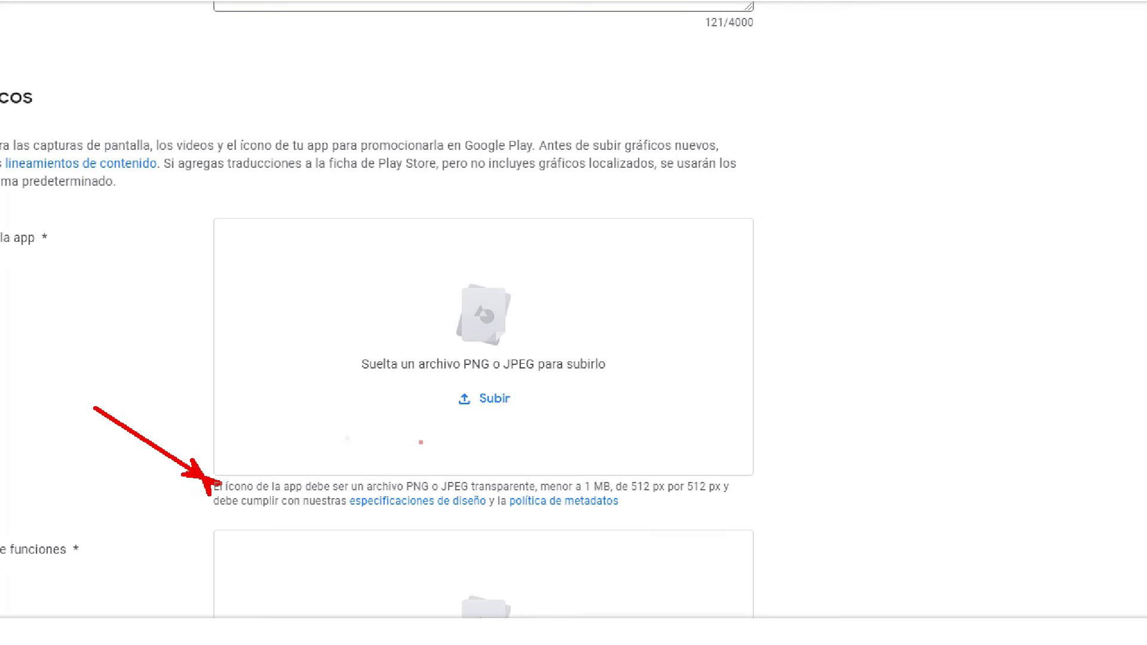
{"action": "mouse_move", "coordinate": [712, 472]}
{"action": "left_mouse_down"}
{"action": "mouse_move", "coordinate": [698, 469]}
{"action": "mouse_move", "coordinate": [780, 378]}
{"action": "left_mouse_up"}
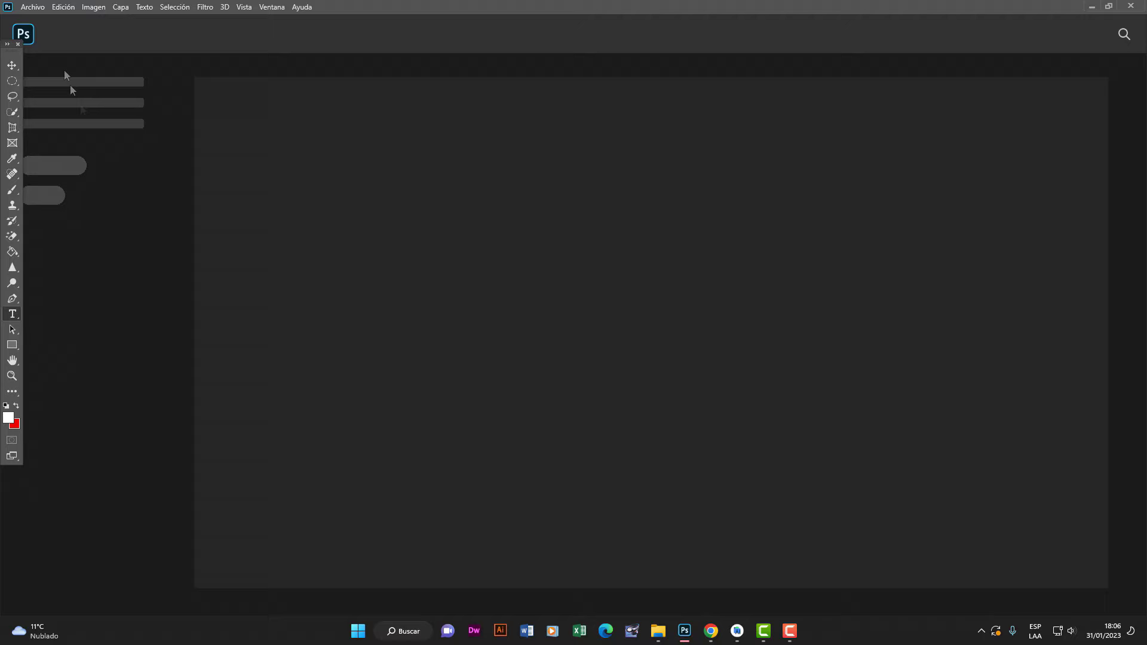
{"action": "left_click", "coordinate": [34, 8]}
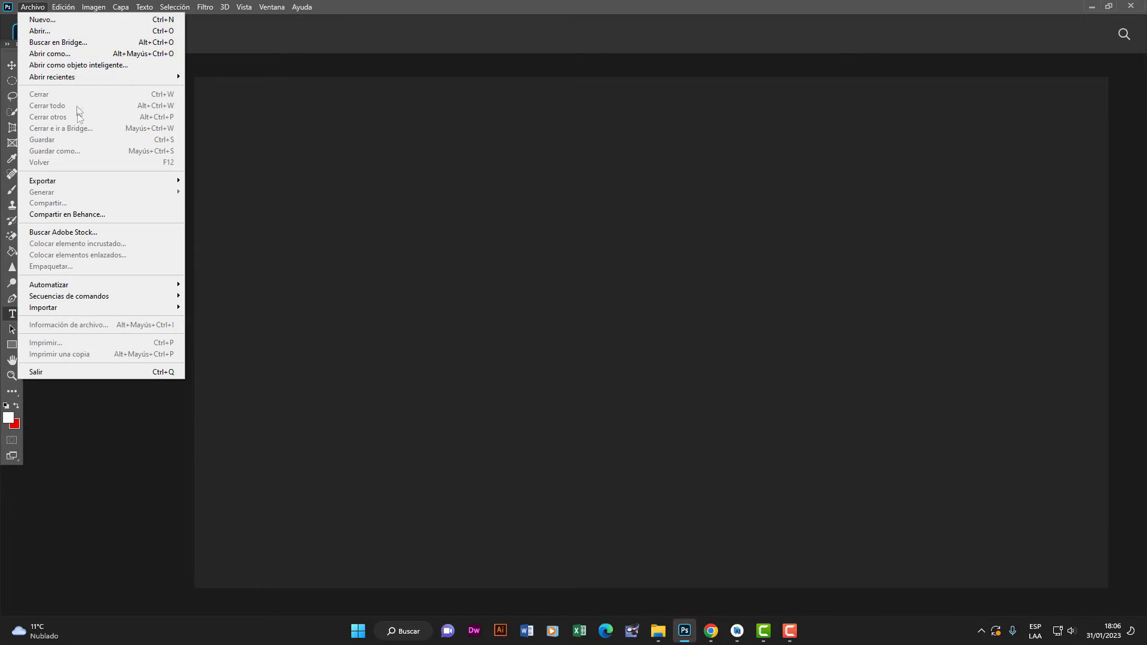
{"action": "left_click", "coordinate": [51, 31]}
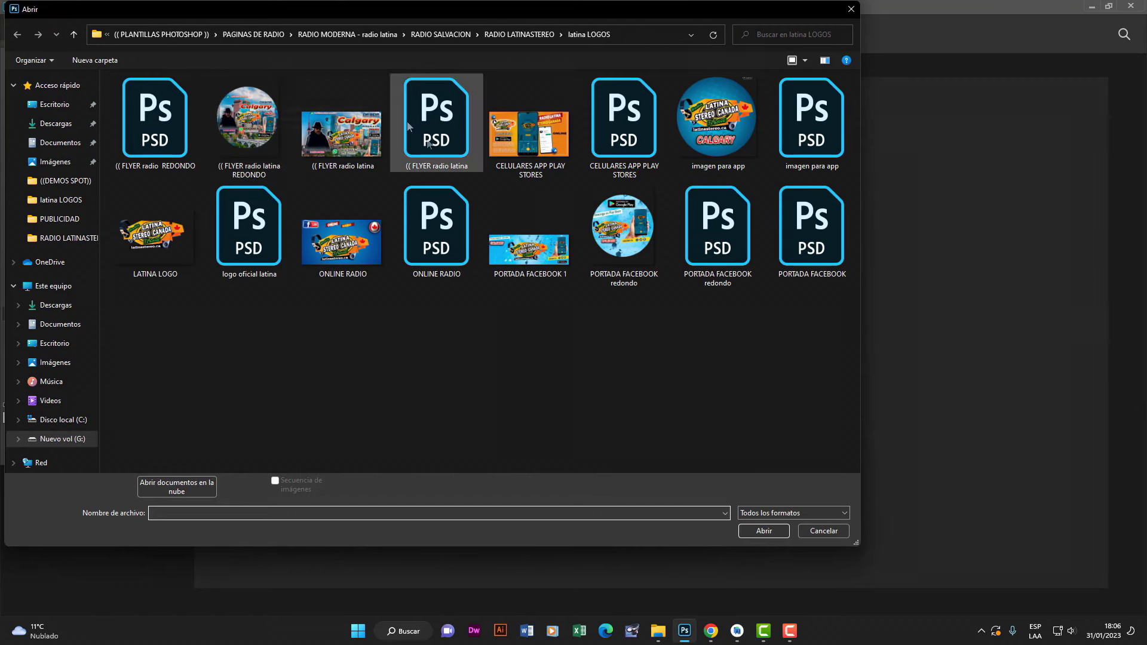
{"action": "key", "text": "Escape"}
- Start a new Photoshop document and set its document type to Tamaño por defecto de Photoshop
{"action": "left_click", "coordinate": [41, 8]}
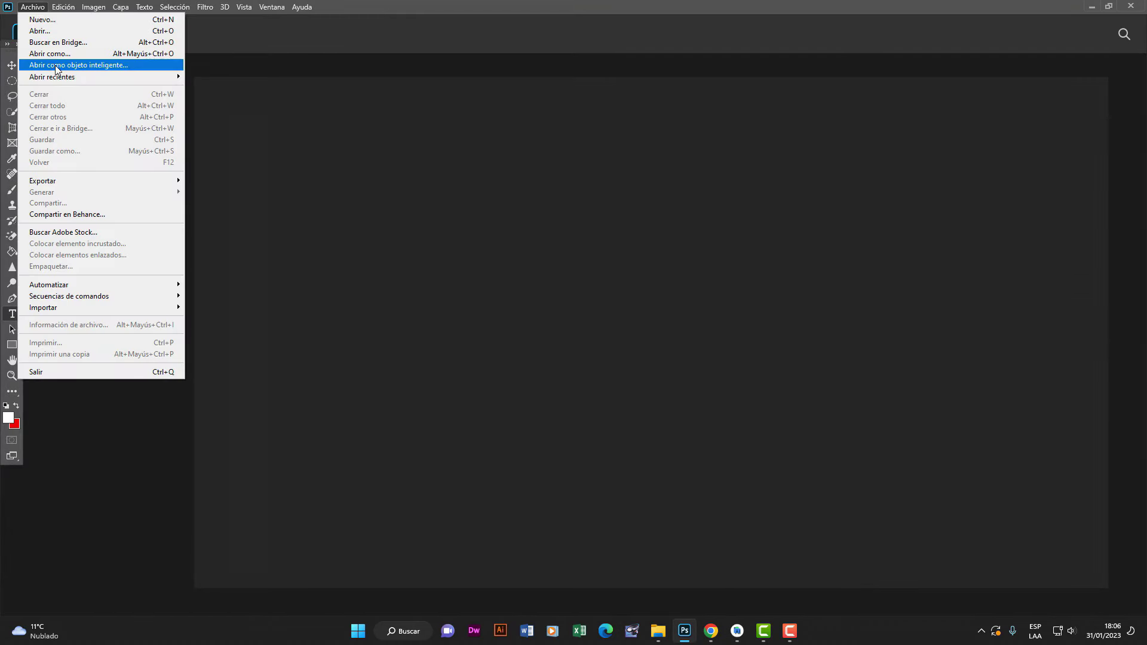
{"action": "left_click", "coordinate": [43, 20]}
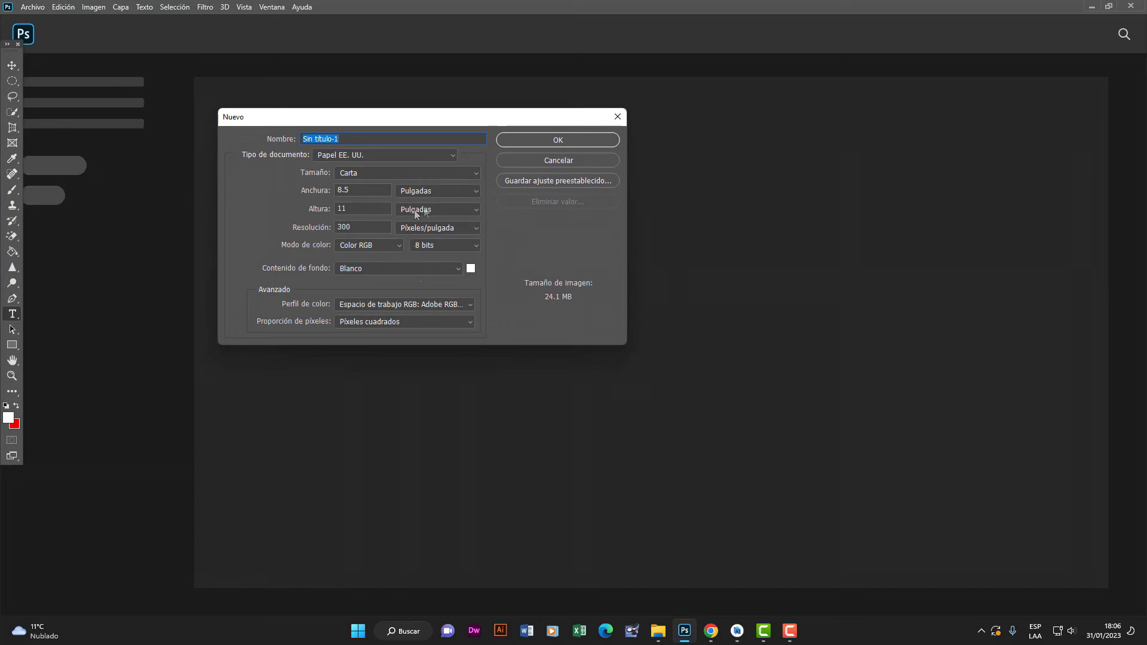
{"action": "left_click", "coordinate": [380, 186]}
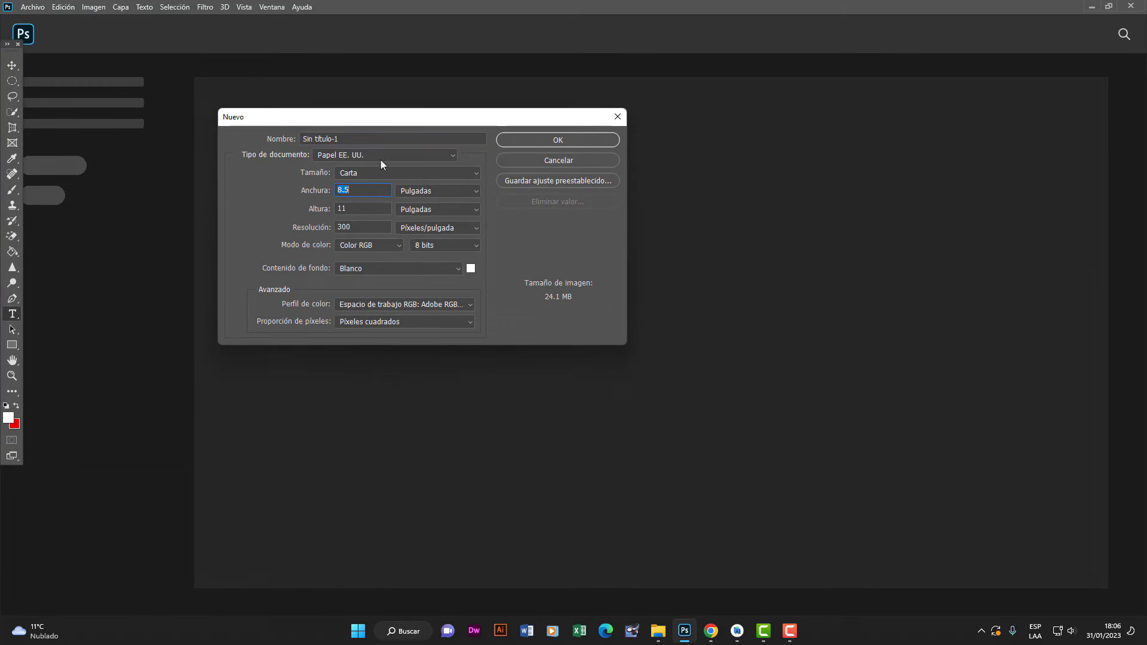
{"action": "left_click", "coordinate": [380, 158]}
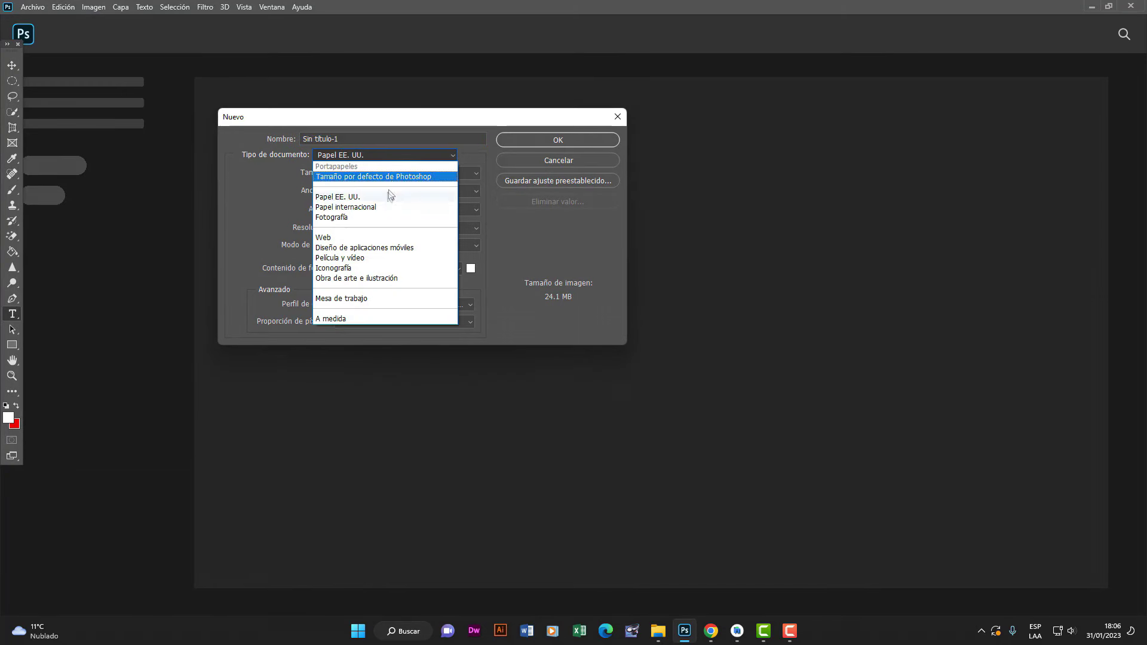
{"action": "left_click", "coordinate": [380, 248]}
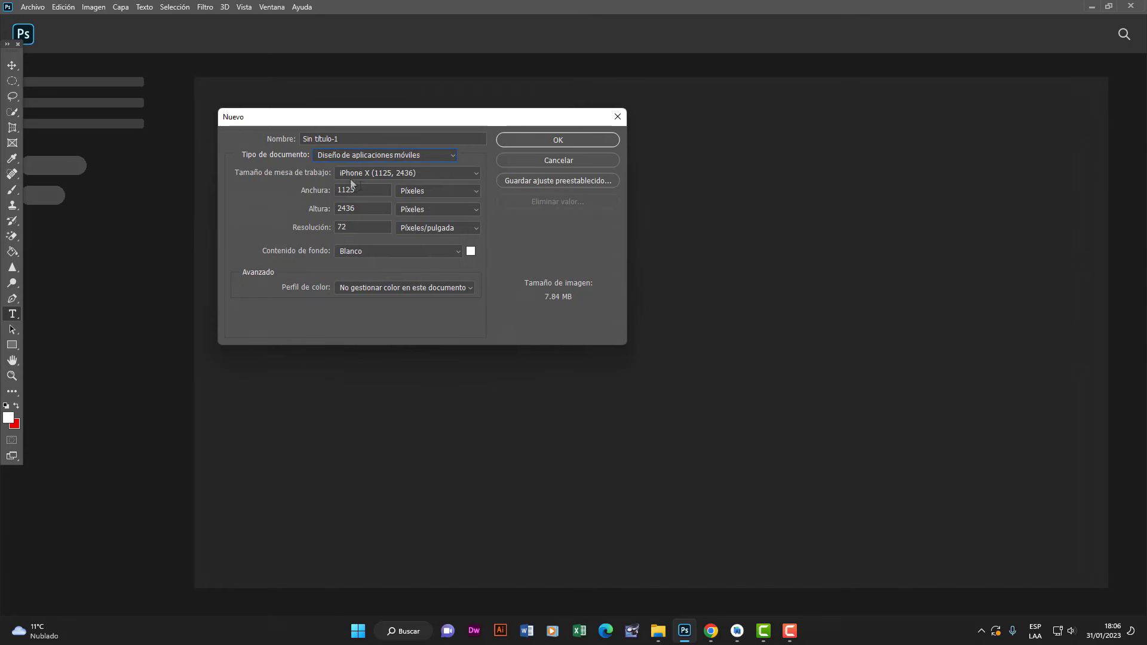
{"action": "left_click", "coordinate": [382, 156]}
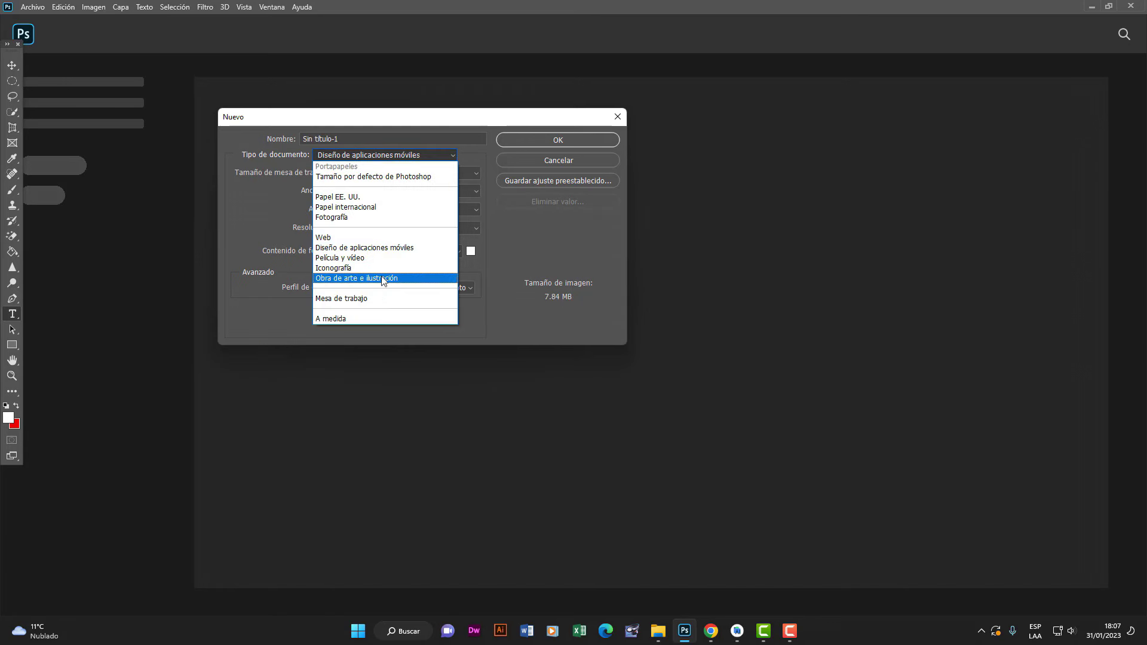
{"action": "left_click", "coordinate": [366, 178]}
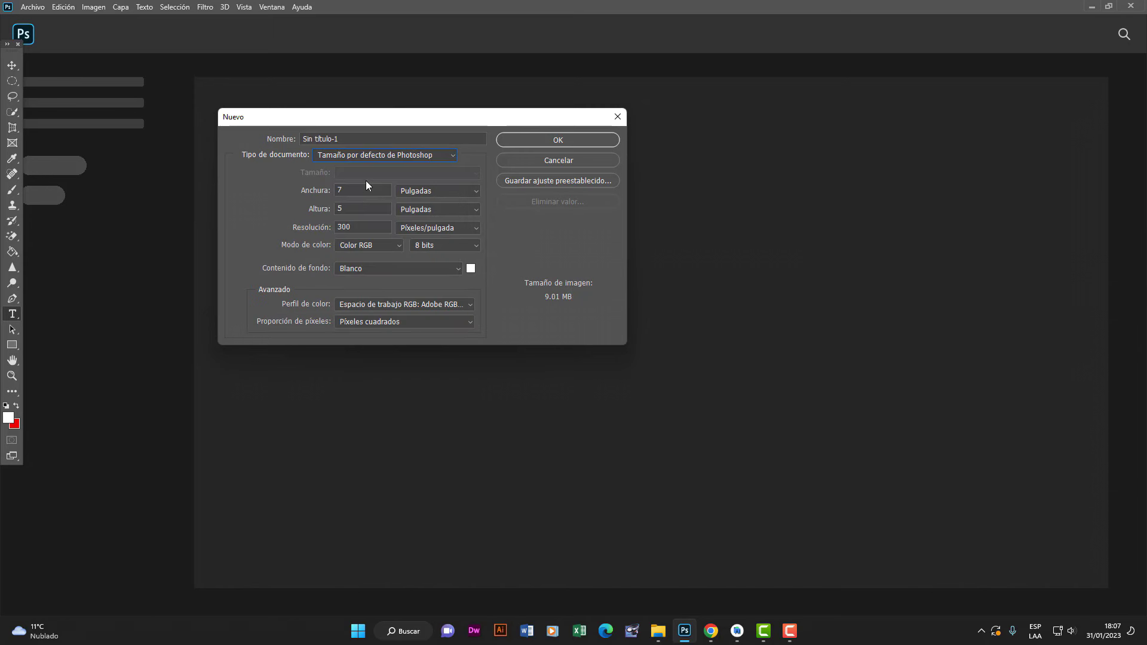
- Set the new document's units to pixels with a width and height of 512, and create it
{"action": "left_click", "coordinate": [439, 192]}
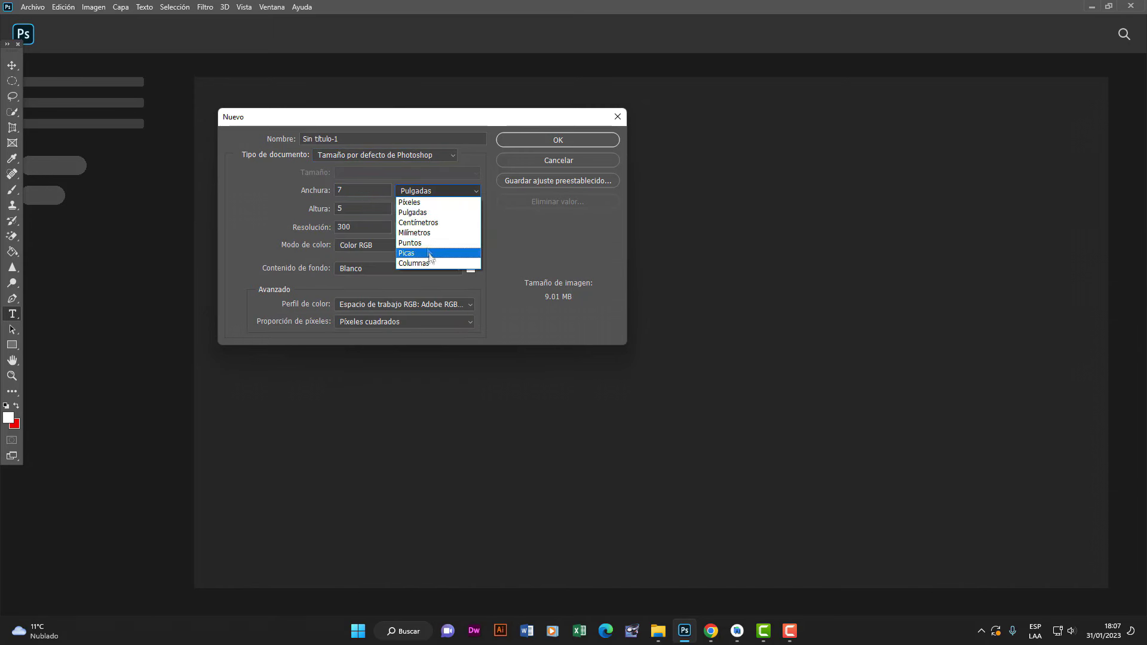
{"action": "left_click", "coordinate": [424, 203]}
{"action": "double_click", "coordinate": [360, 189]}
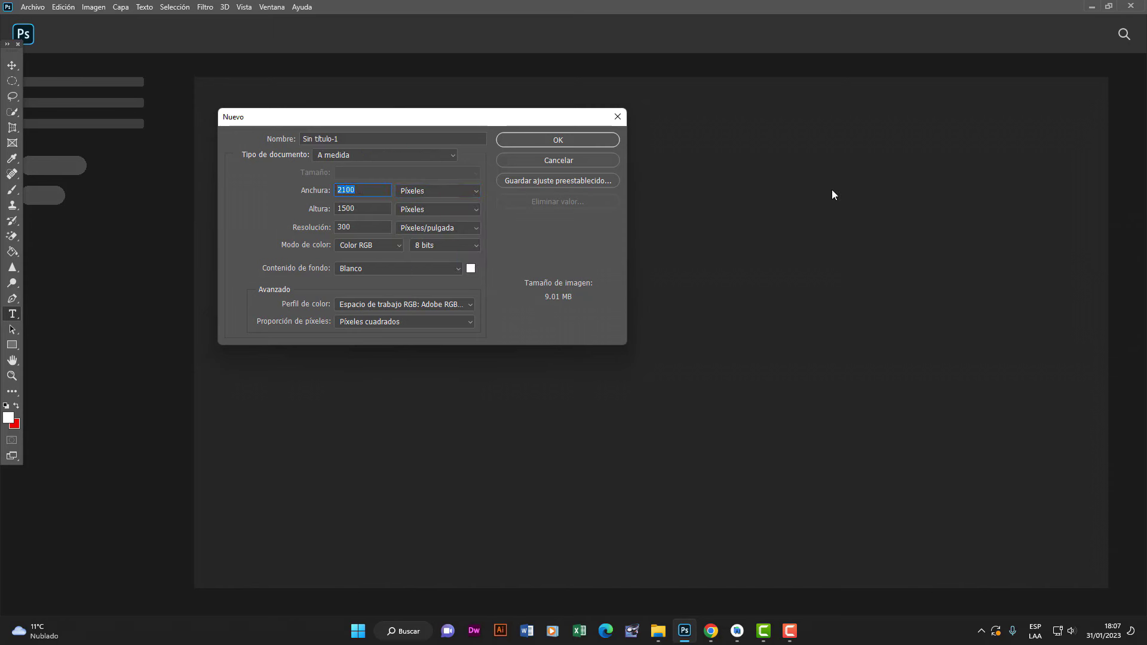
{"action": "type", "text": "512"}
{"action": "double_click", "coordinate": [369, 208]}
{"action": "type", "text": "512"}
{"action": "left_click", "coordinate": [525, 144]}
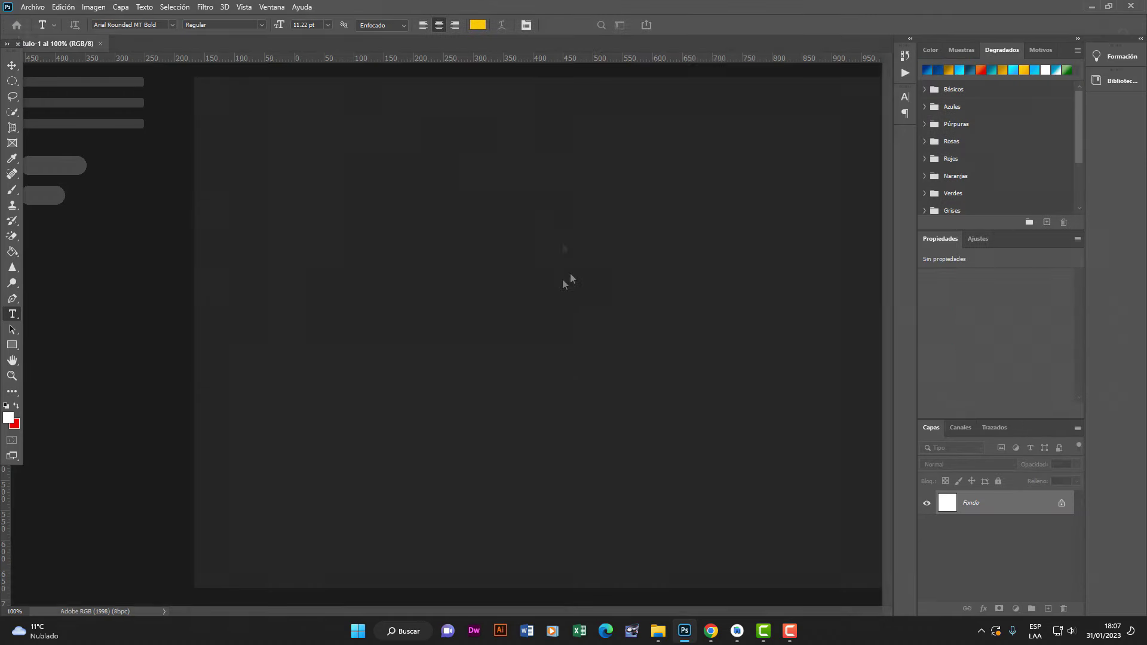
- Switch to File Explorer and search the Nuevo vol (G:) drive for "melgar"
{"action": "mouse_move", "coordinate": [673, 634]}
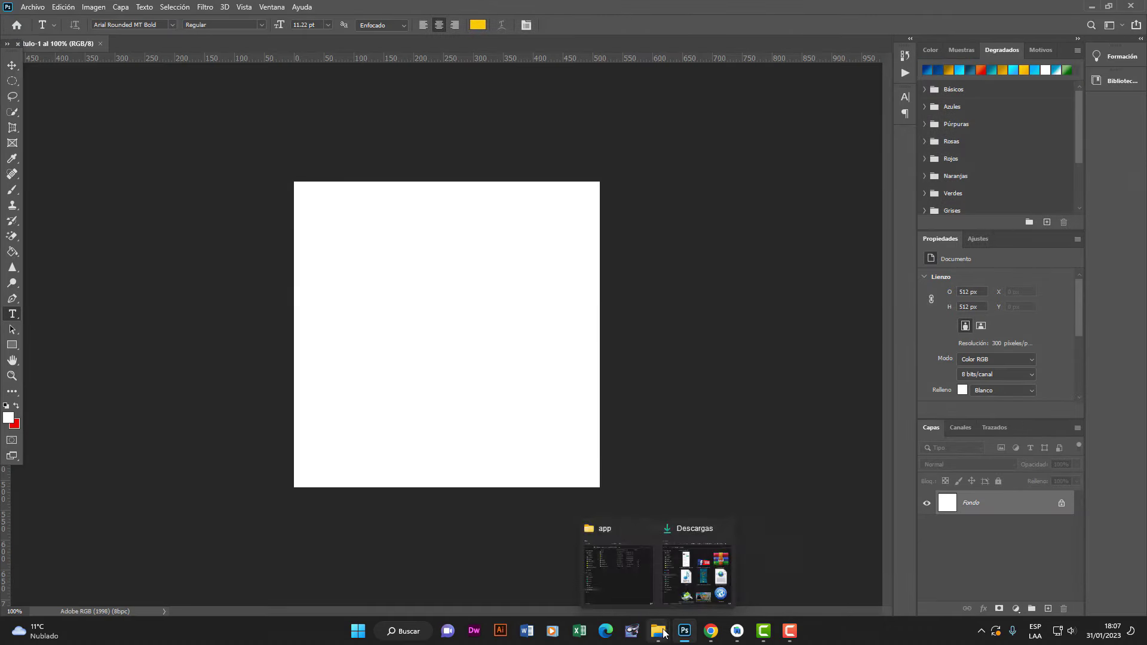
{"action": "left_click", "coordinate": [696, 571]}
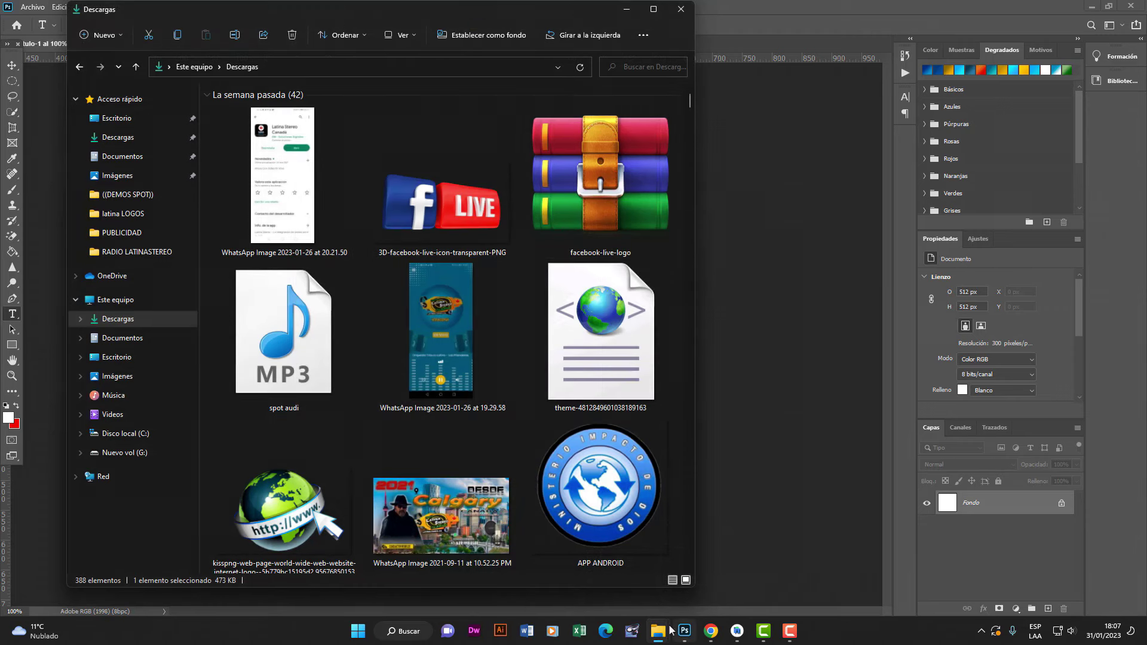
{"action": "left_click", "coordinate": [124, 453]}
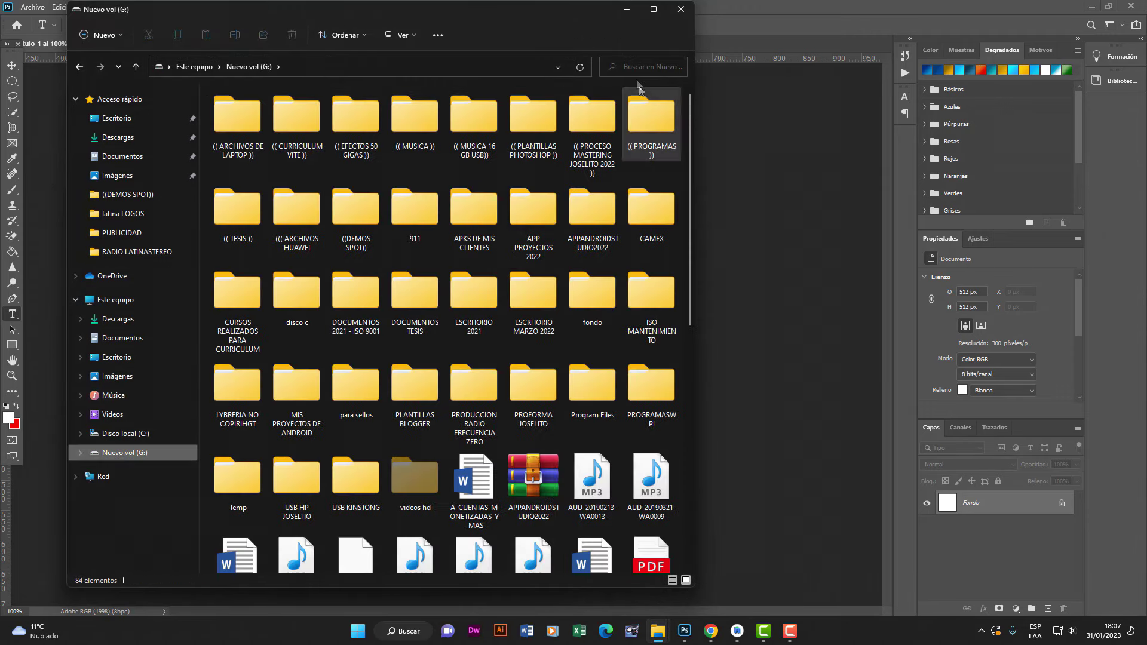
{"action": "type", "text": "melgar"}
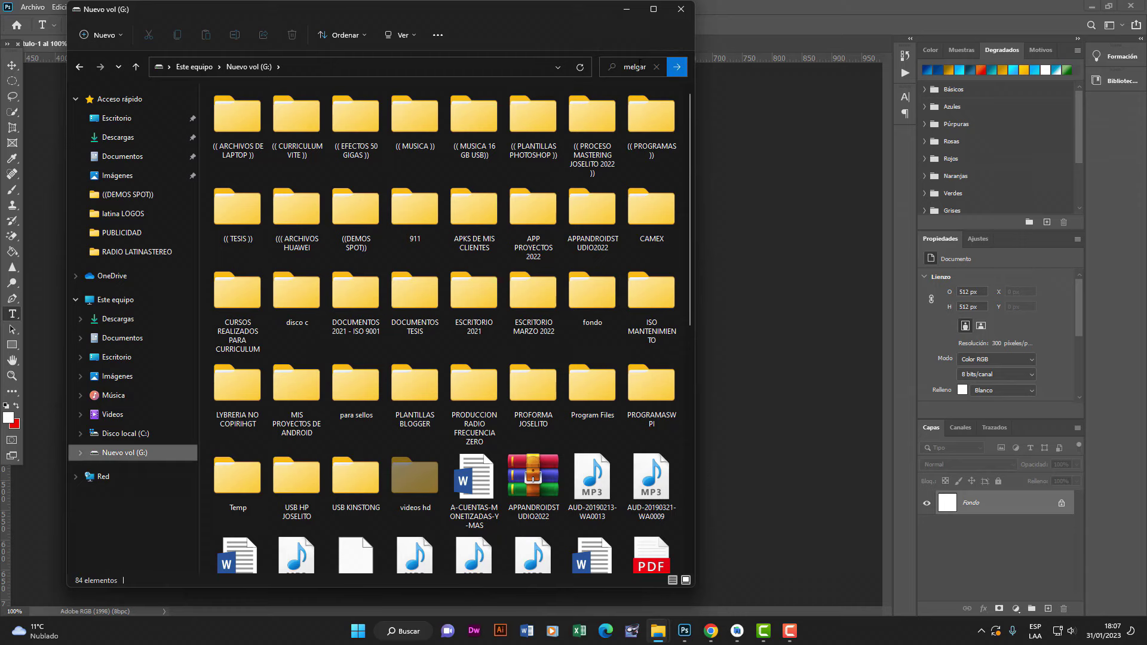
{"action": "key", "text": "Return"}
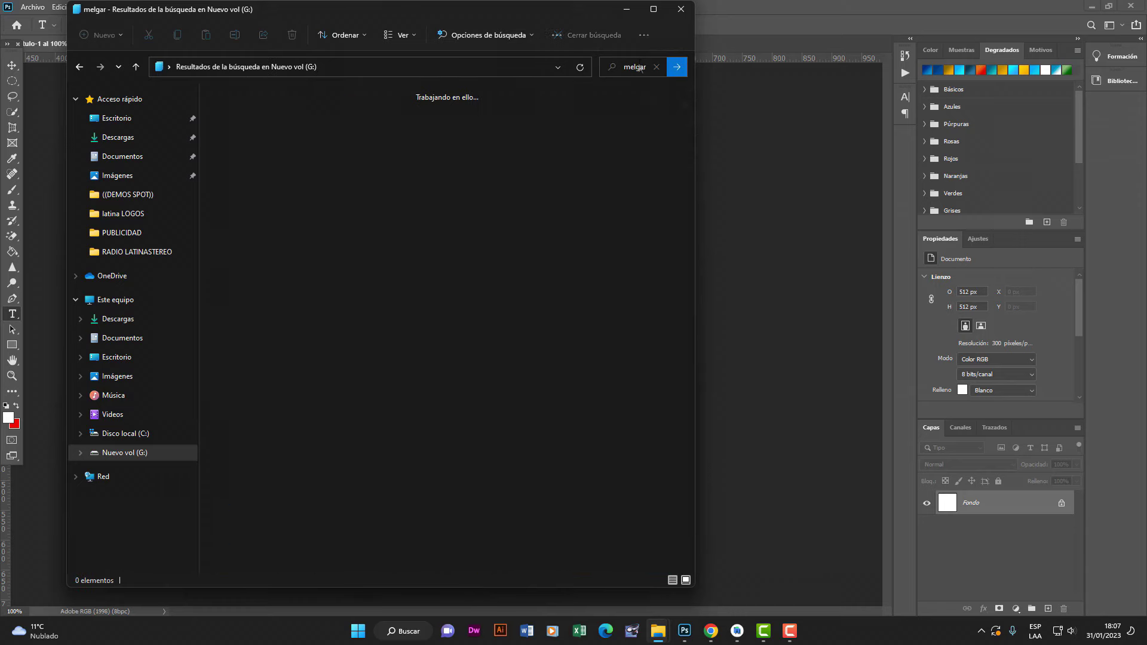
- Switch to Chrome and search Google Images for "totora" in a new tab, dismissing the Driver Booster pop-up
{"action": "left_click", "coordinate": [711, 631]}
{"action": "left_click", "coordinate": [629, 8]}
{"action": "left_click", "coordinate": [365, 31]}
{"action": "type", "text": "totora"}
{"action": "key", "text": "Return"}
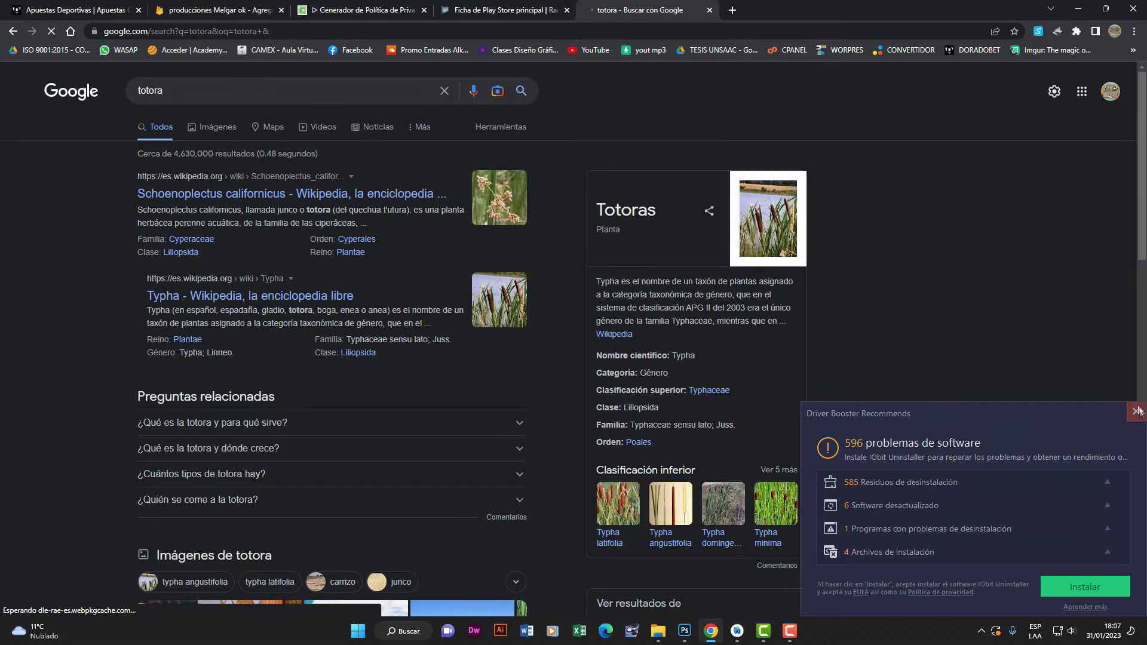
{"action": "left_click", "coordinate": [1136, 412]}
{"action": "left_click", "coordinate": [225, 132]}
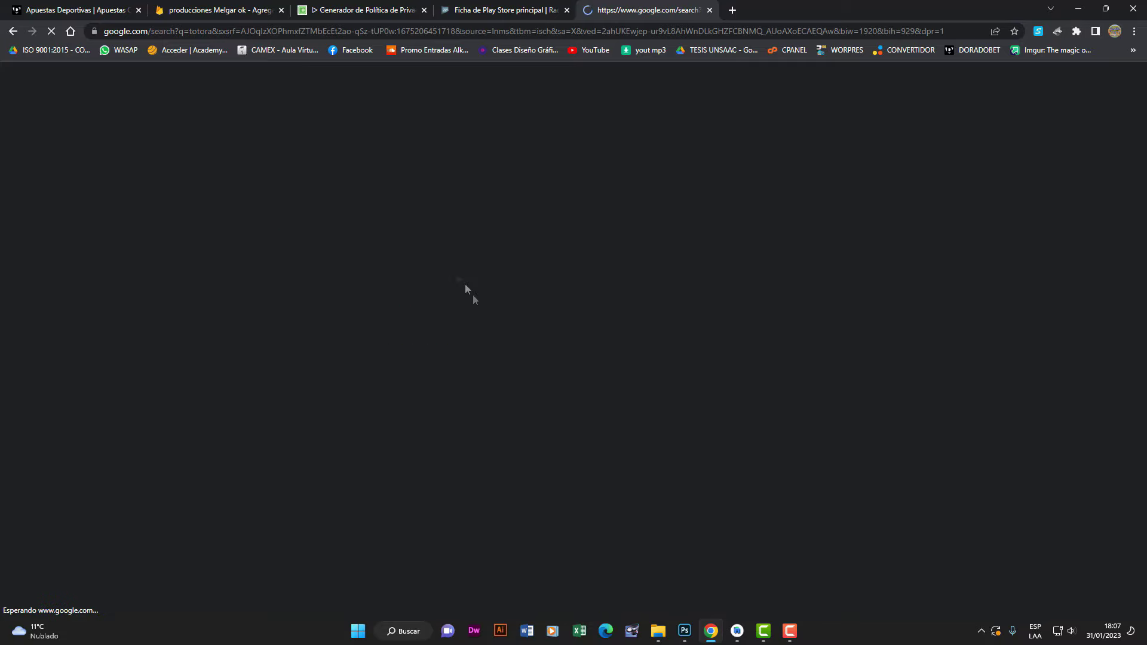
- Bring the Lonely Planet photo of the floating totora islands into the 512 px Photoshop canvas, covering it as background
{"action": "scroll", "coordinate": [956, 485], "scroll_direction": "down", "scroll_amount": 4}
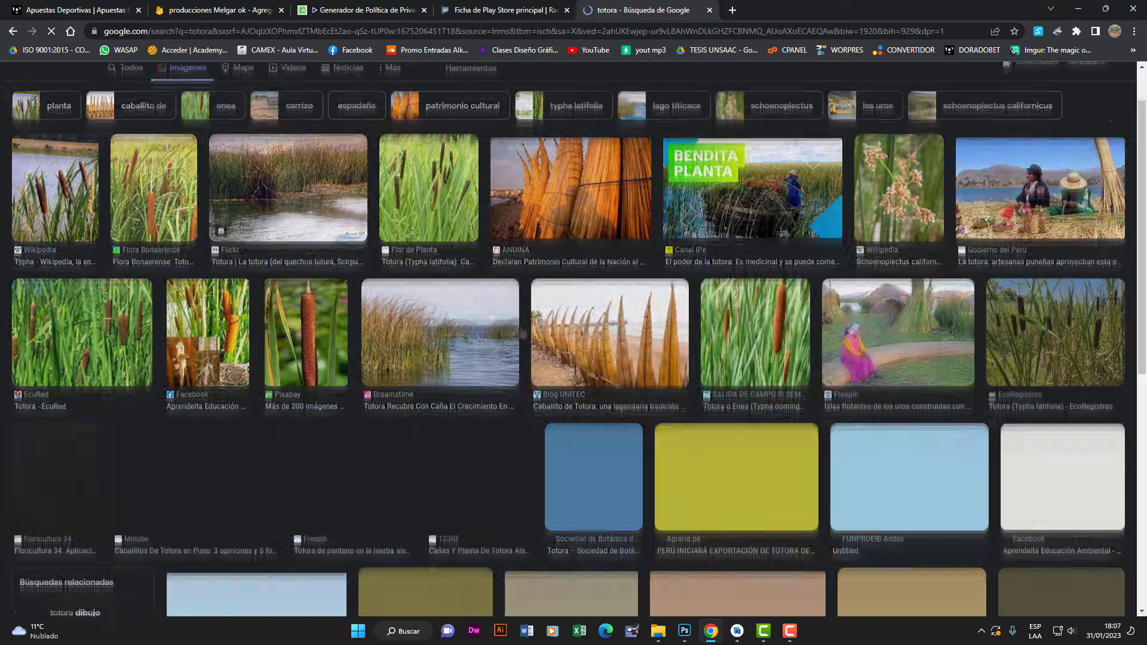
{"action": "scroll", "coordinate": [956, 486], "scroll_direction": "down", "scroll_amount": 3}
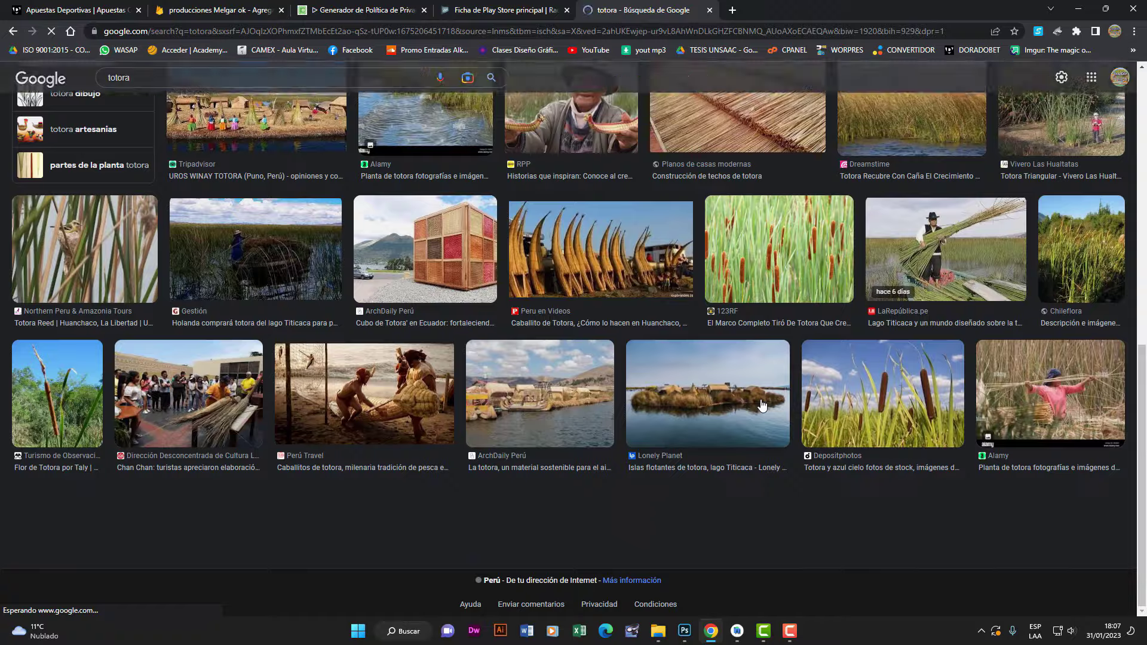
{"action": "left_click", "coordinate": [954, 476]}
{"action": "left_click_drag", "start_coordinate": [795, 335], "coordinate": [456, 436]}
{"action": "left_click_drag", "start_coordinate": [682, 462], "coordinate": [743, 499]}
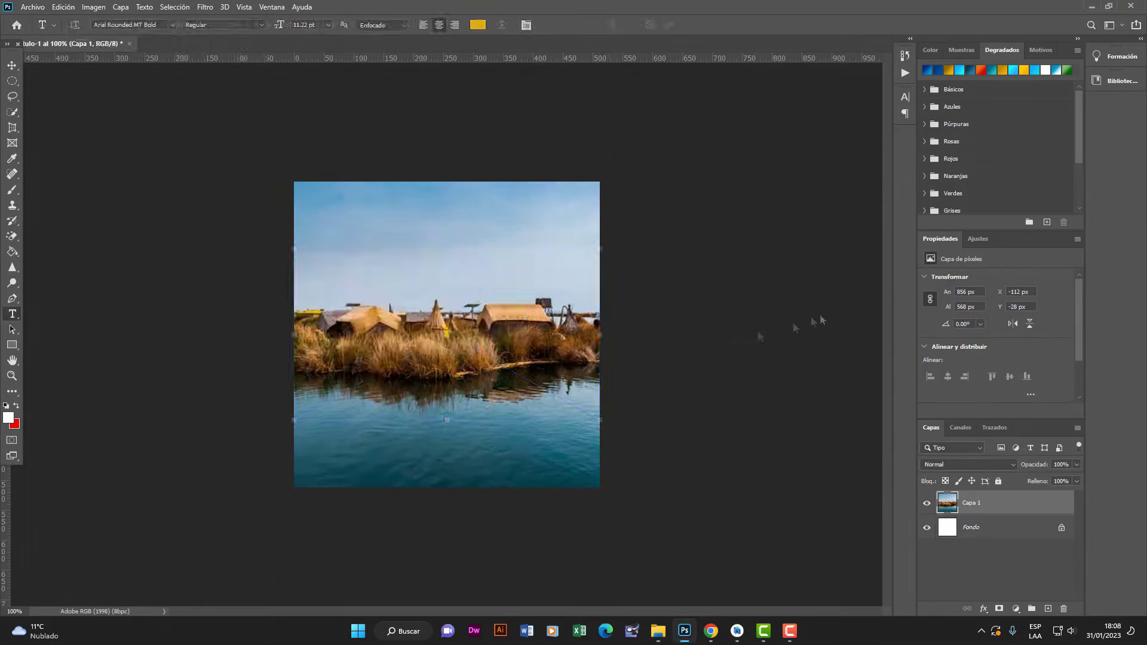
- Place the LOGO MELGAR PNG over the lake photo in the canvas
{"action": "left_click_drag", "start_coordinate": [794, 323], "coordinate": [661, 461]}
{"action": "key", "text": "Return"}
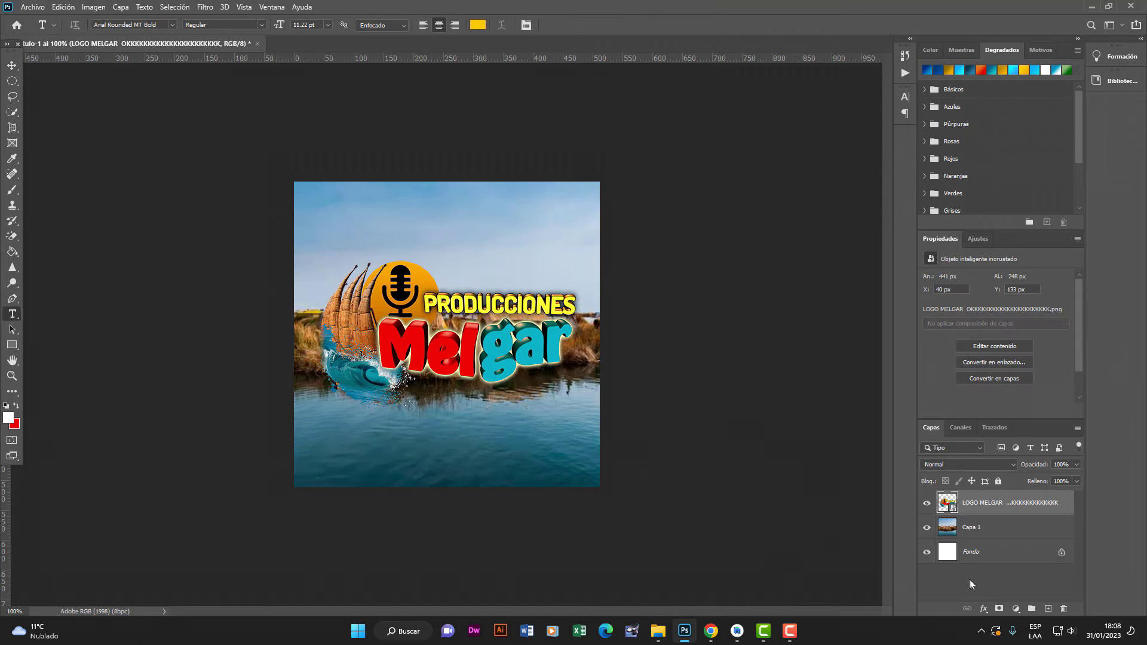
- Apply a white Sombra paralela effect with a size of 38 px to the logo layer
{"action": "double_click", "coordinate": [1069, 512]}
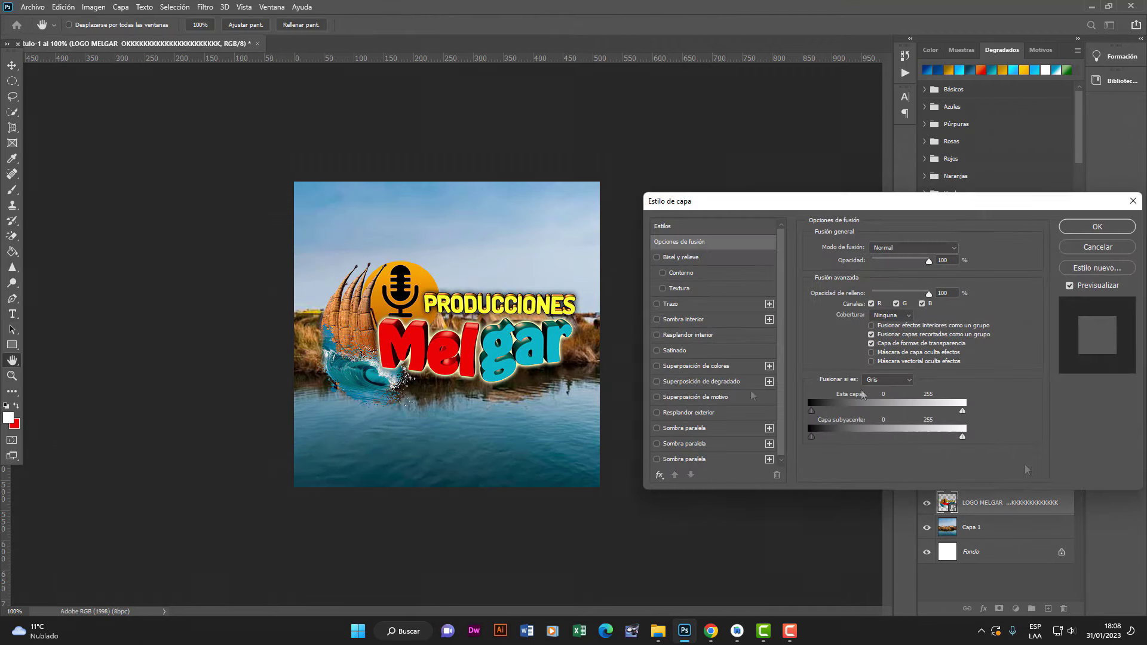
{"action": "left_click", "coordinate": [656, 429]}
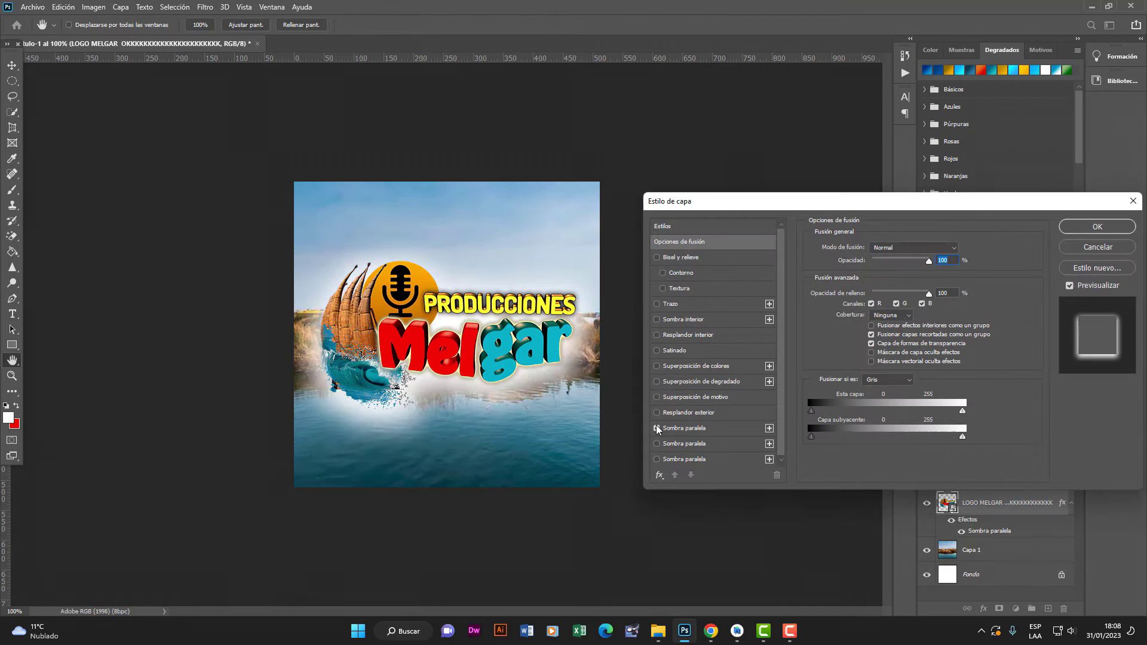
{"action": "left_click", "coordinate": [675, 429]}
{"action": "mouse_move", "coordinate": [883, 325]}
{"action": "left_mouse_down"}
{"action": "mouse_move", "coordinate": [870, 328]}
{"action": "mouse_move", "coordinate": [869, 305]}
{"action": "mouse_move", "coordinate": [876, 329]}
{"action": "left_mouse_up"}
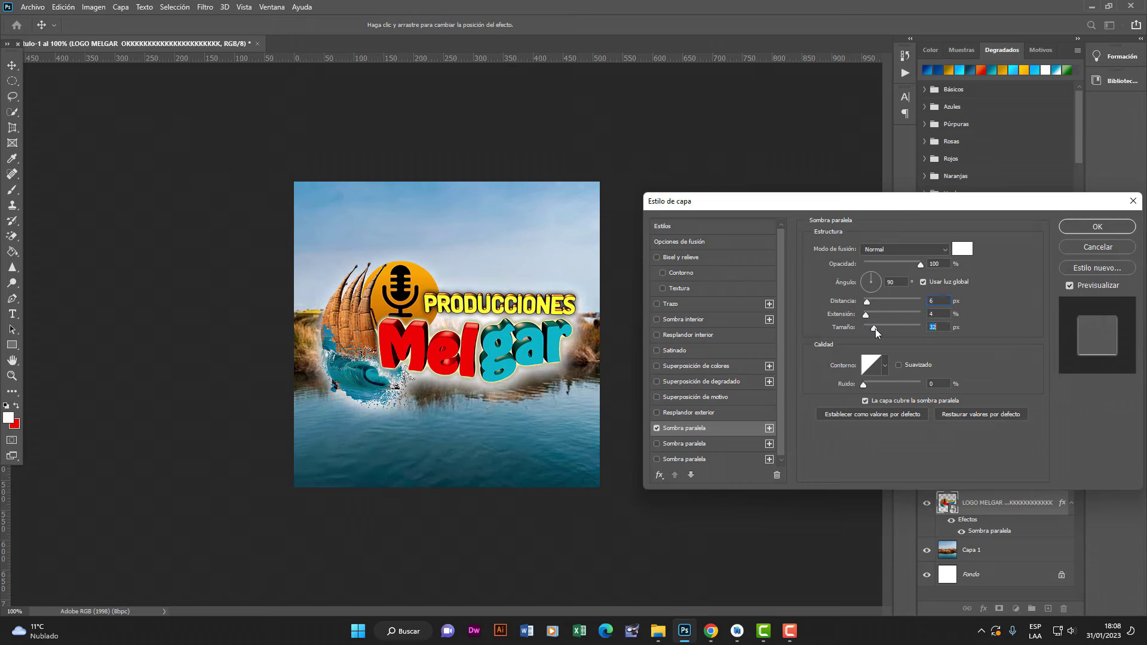
{"action": "left_click", "coordinate": [1081, 229]}
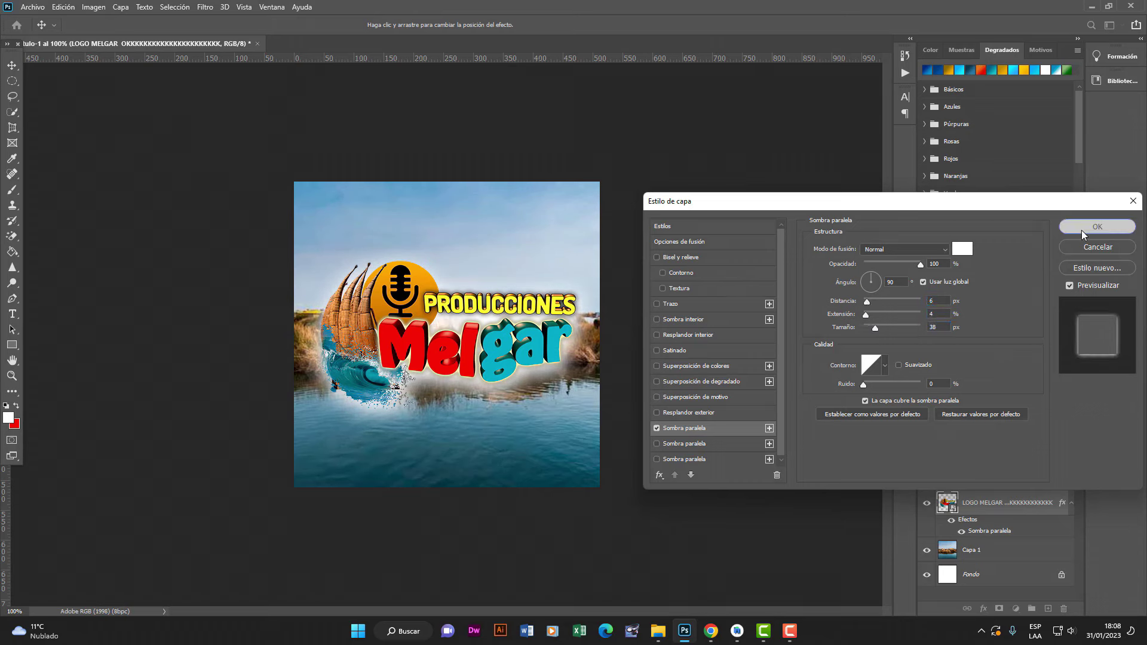
- Apply Desenfoque gaussiano to the lake photo layer behind the logo
{"action": "key", "text": "t"}
{"action": "left_click", "coordinate": [12, 65]}
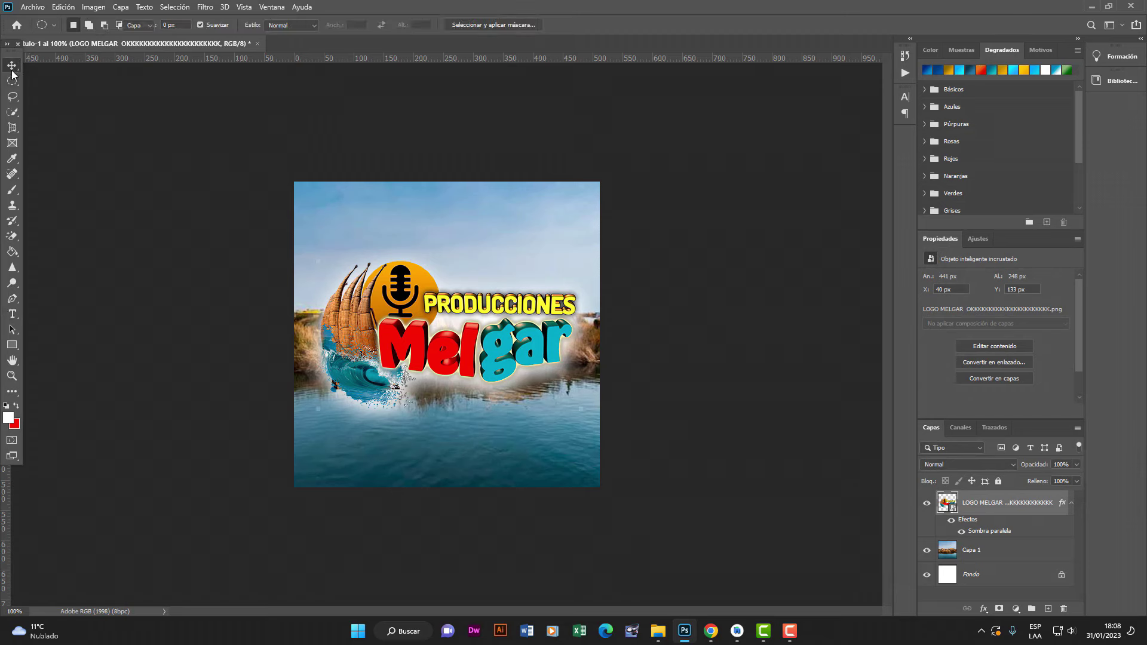
{"action": "left_click", "coordinate": [422, 220]}
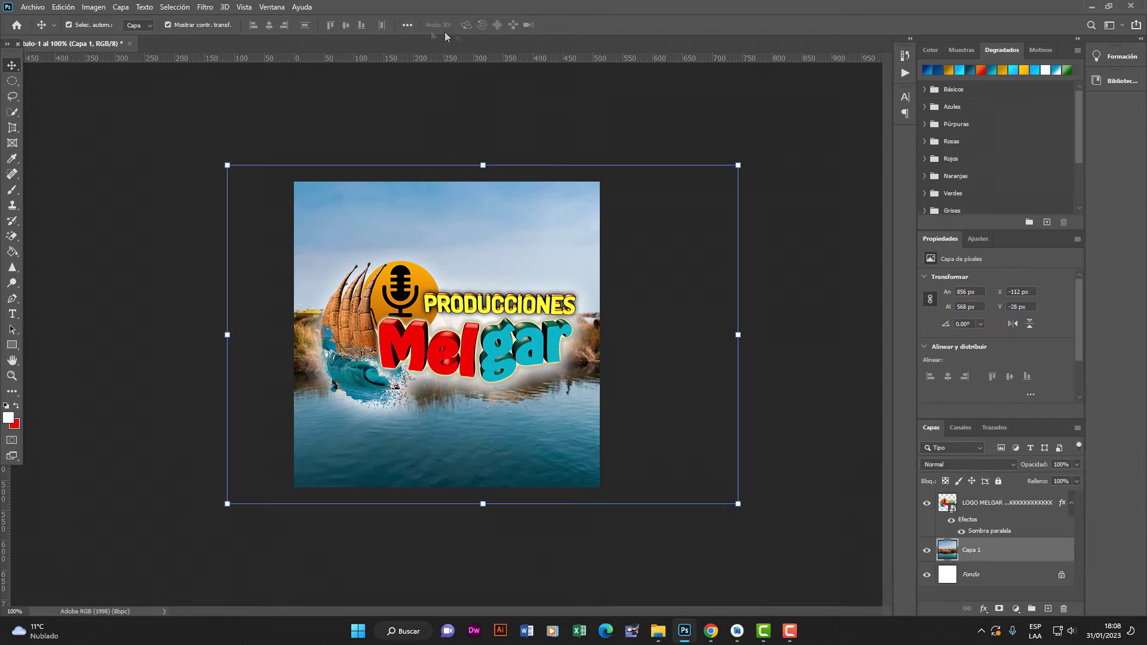
{"action": "left_click", "coordinate": [205, 7]}
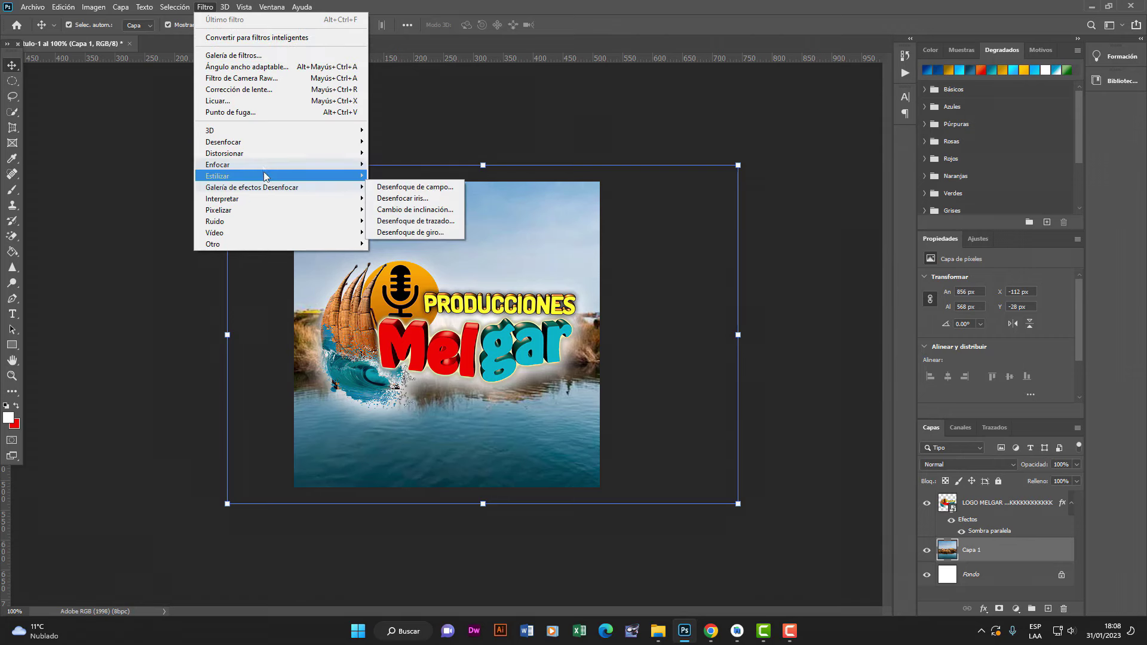
{"action": "mouse_move", "coordinate": [262, 157]}
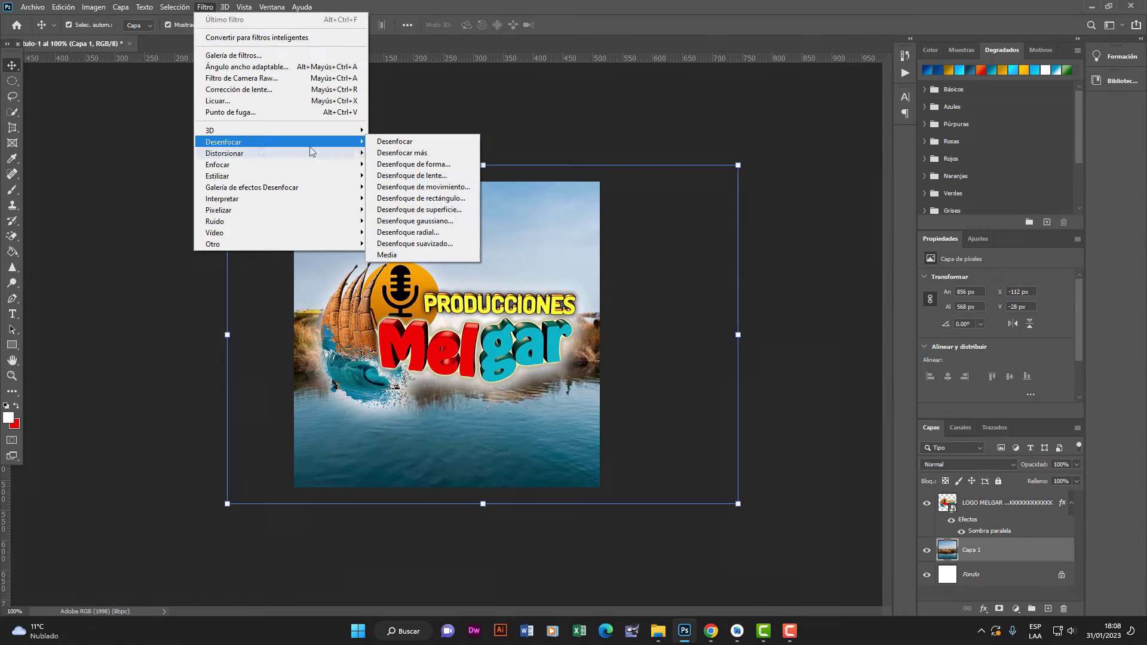
{"action": "left_click", "coordinate": [452, 221]}
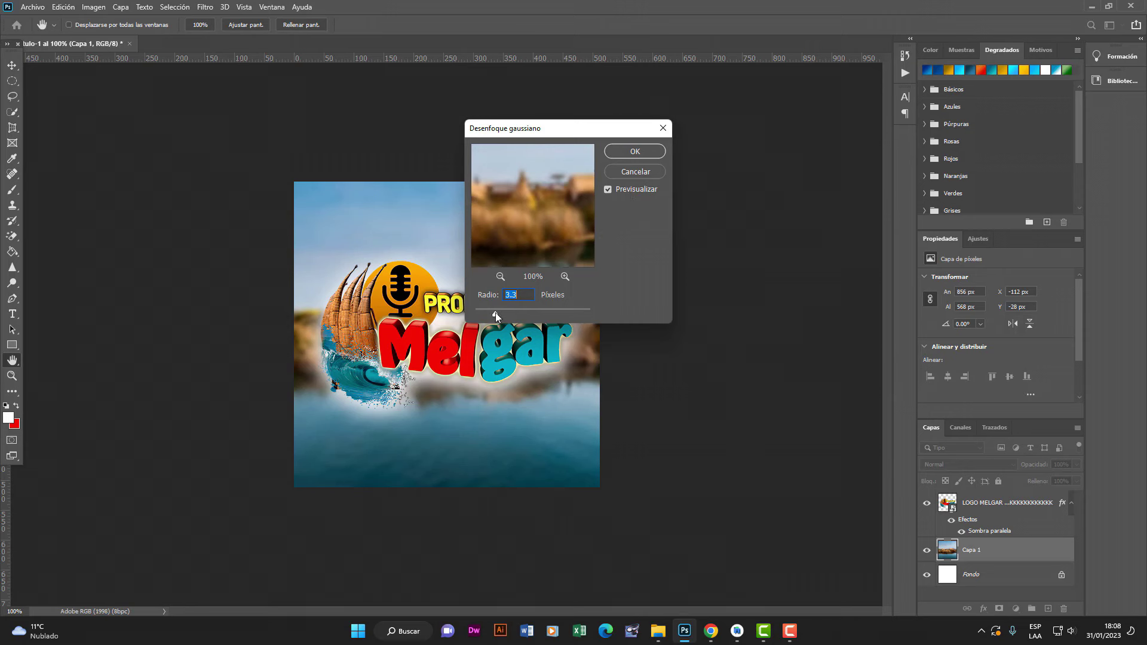
{"action": "left_click_drag", "start_coordinate": [500, 313], "coordinate": [513, 314]}
{"action": "left_click", "coordinate": [624, 151]}
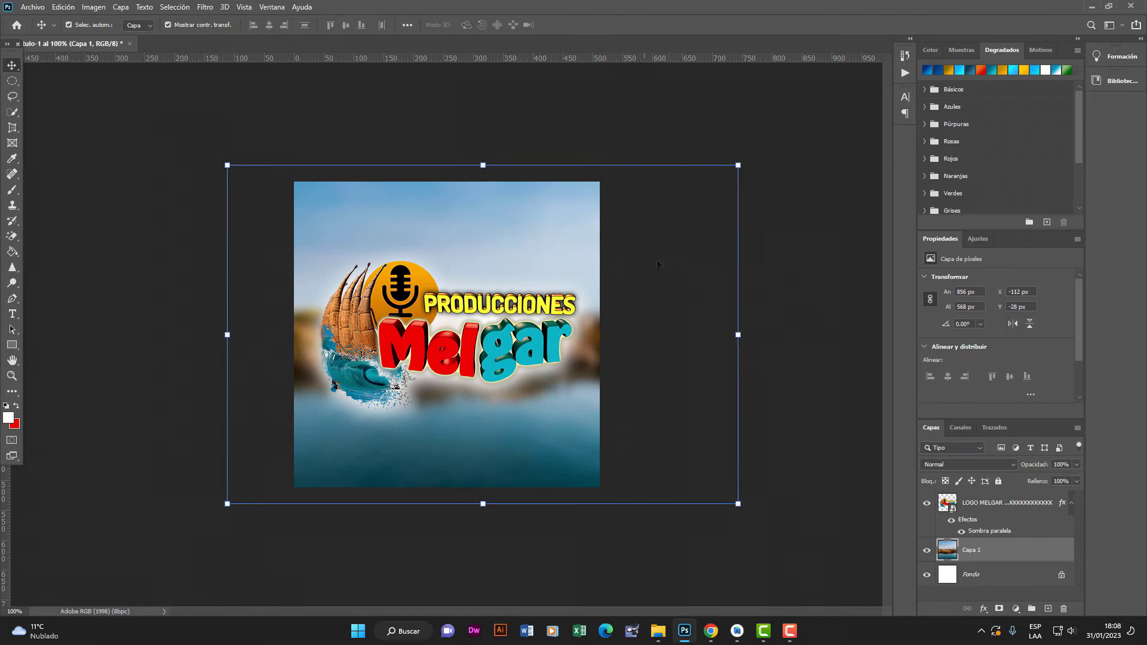
- Add a white Resplandor exterior effect to the logo layer and enlarge the glow
{"action": "left_click", "coordinate": [1062, 505]}
{"action": "double_click", "coordinate": [1062, 505]}
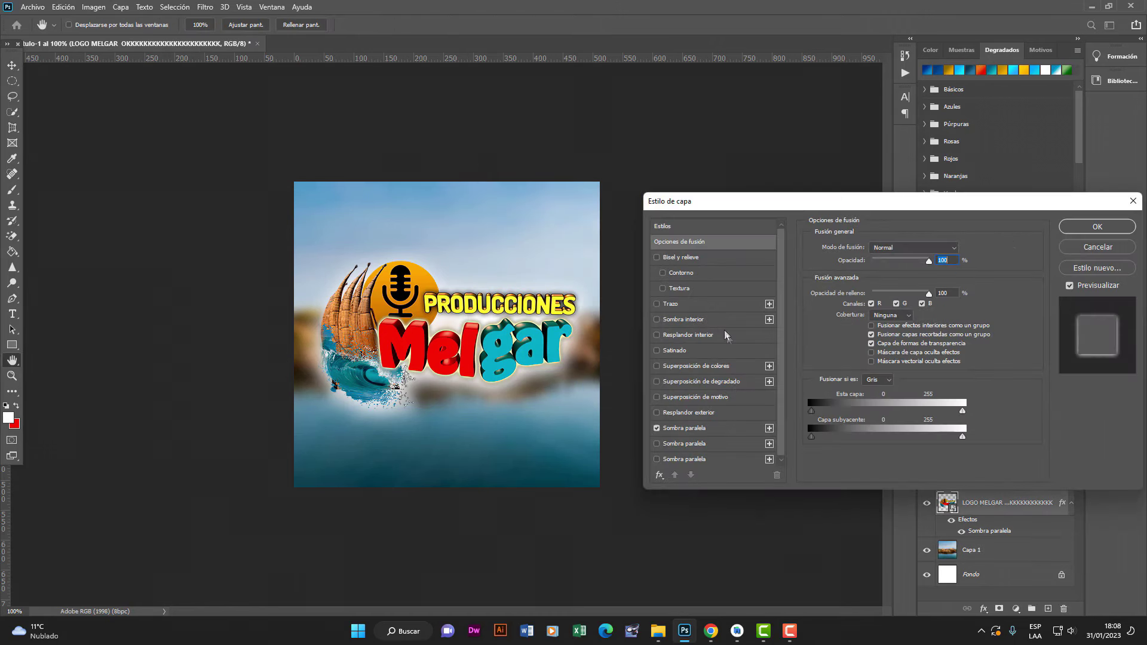
{"action": "left_click", "coordinate": [690, 413]}
{"action": "left_click", "coordinate": [657, 413]}
{"action": "left_click", "coordinate": [657, 412]}
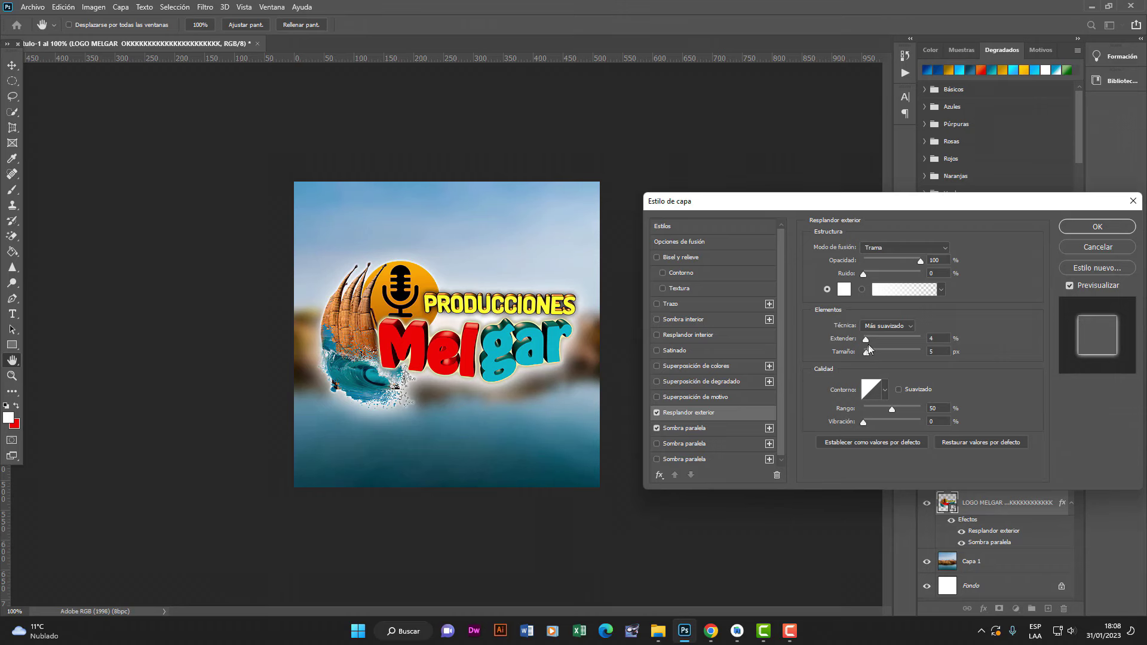
{"action": "left_click_drag", "start_coordinate": [865, 340], "coordinate": [873, 355]}
{"action": "left_click", "coordinate": [1098, 227]}
- Scale the logo up to about 481 × 271 px so it nearly spans the canvas width
{"action": "key", "text": "ctrl+t"}
{"action": "mouse_move", "coordinate": [638, 456]}
{"action": "left_mouse_down"}
{"action": "mouse_move", "coordinate": [659, 463]}
{"action": "mouse_move", "coordinate": [640, 453]}
{"action": "left_mouse_up"}
{"action": "key", "text": "Return"}
{"action": "key", "text": "ctrl+t"}
{"action": "key", "text": "Return"}
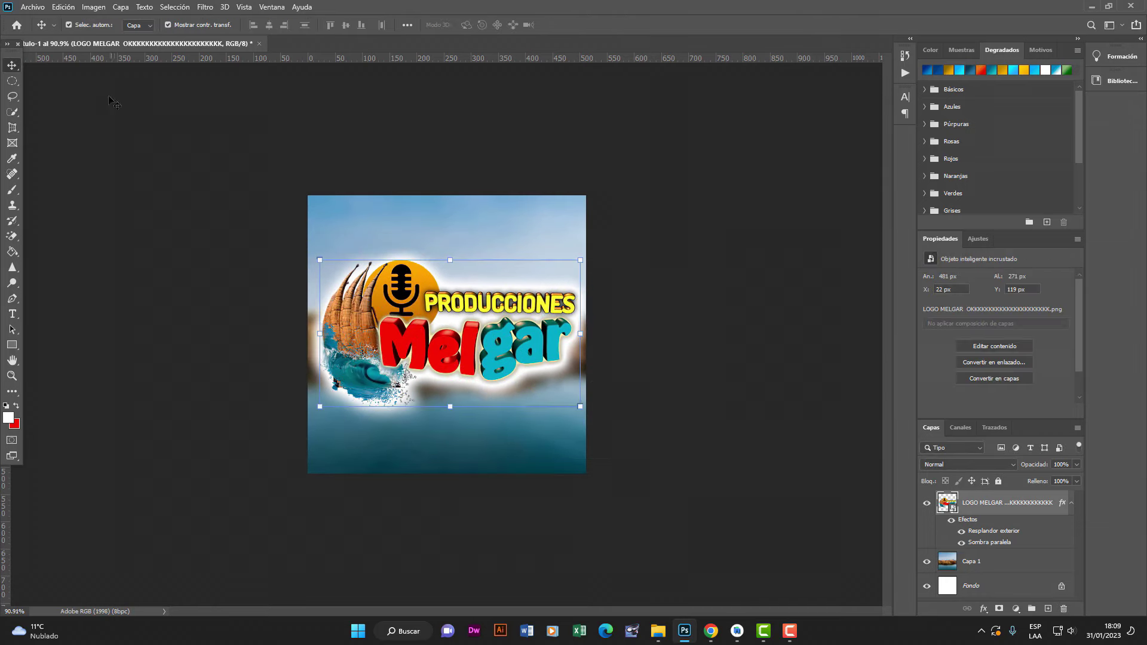
- Save the finished app icon as a PNG file named logo in the Descargas folder
{"action": "left_click", "coordinate": [32, 6]}
{"action": "left_click", "coordinate": [55, 150]}
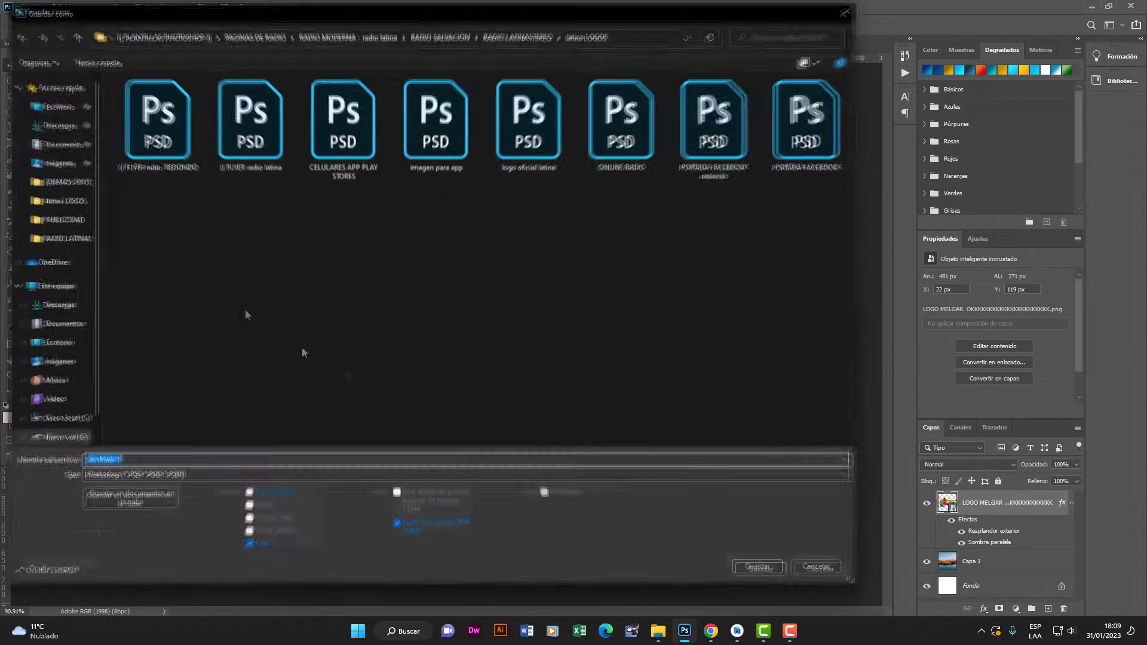
{"action": "left_click", "coordinate": [259, 481]}
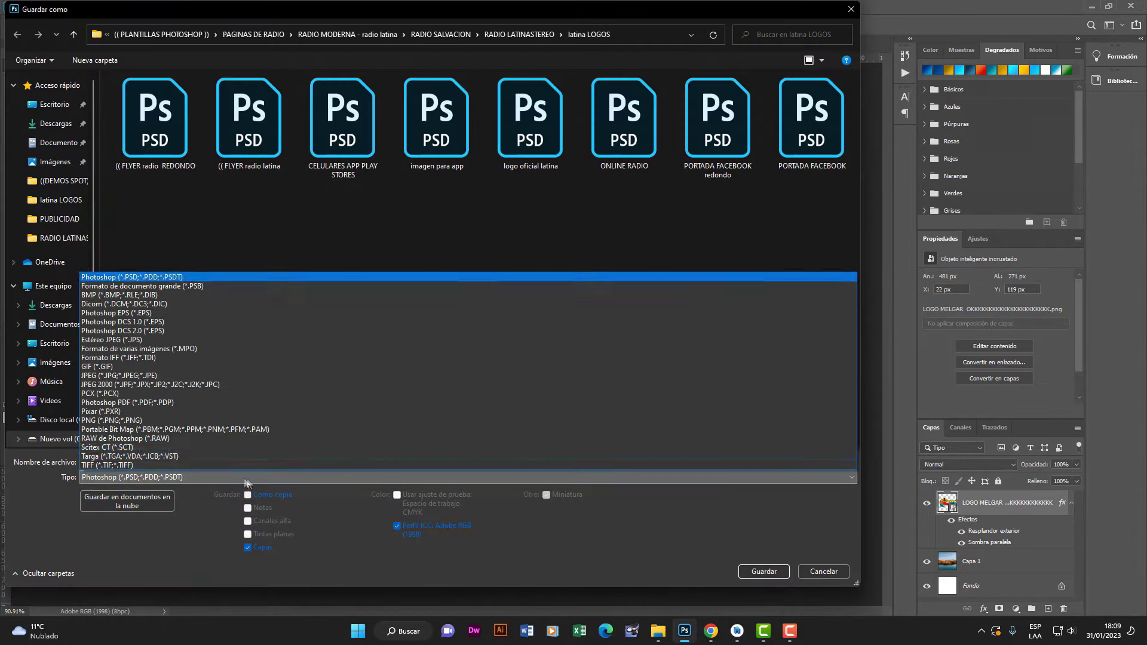
{"action": "left_click", "coordinate": [149, 421]}
{"action": "left_click", "coordinate": [78, 123]}
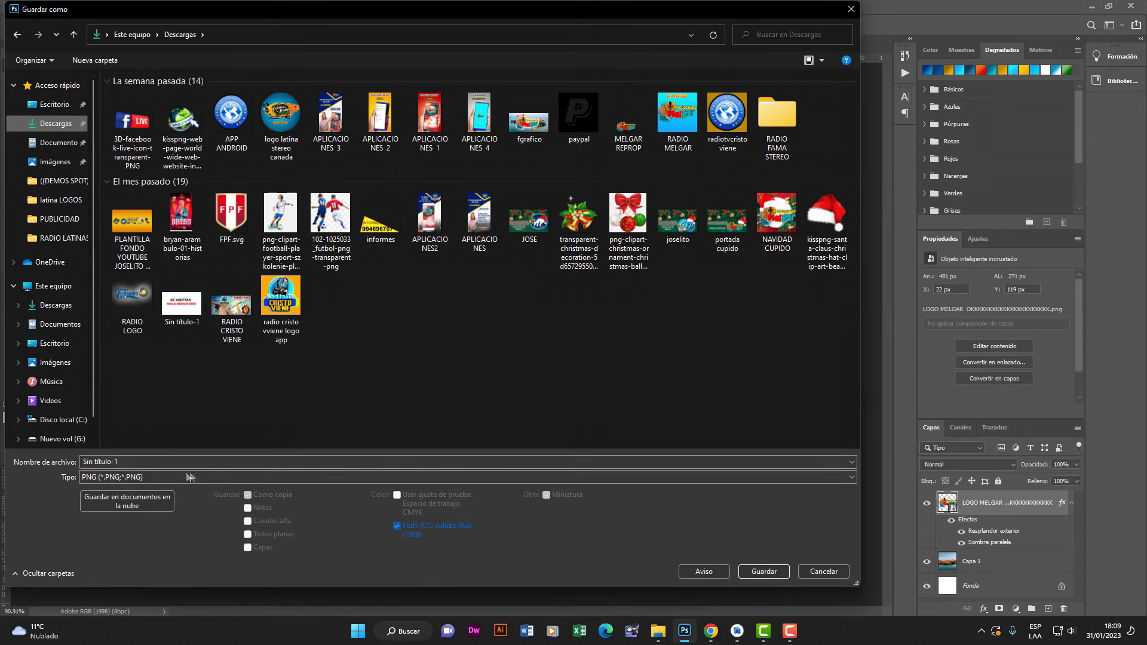
{"action": "left_click", "coordinate": [168, 463]}
{"action": "type", "text": "logo"}
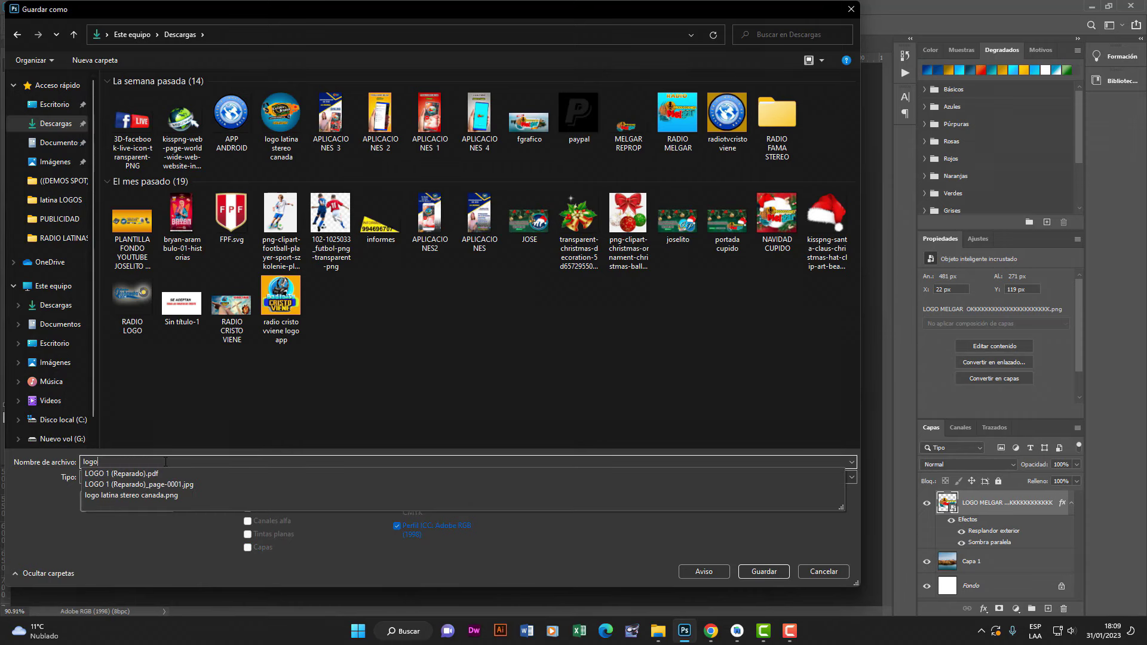
{"action": "key", "text": "Return"}
{"action": "key", "text": "Return"}
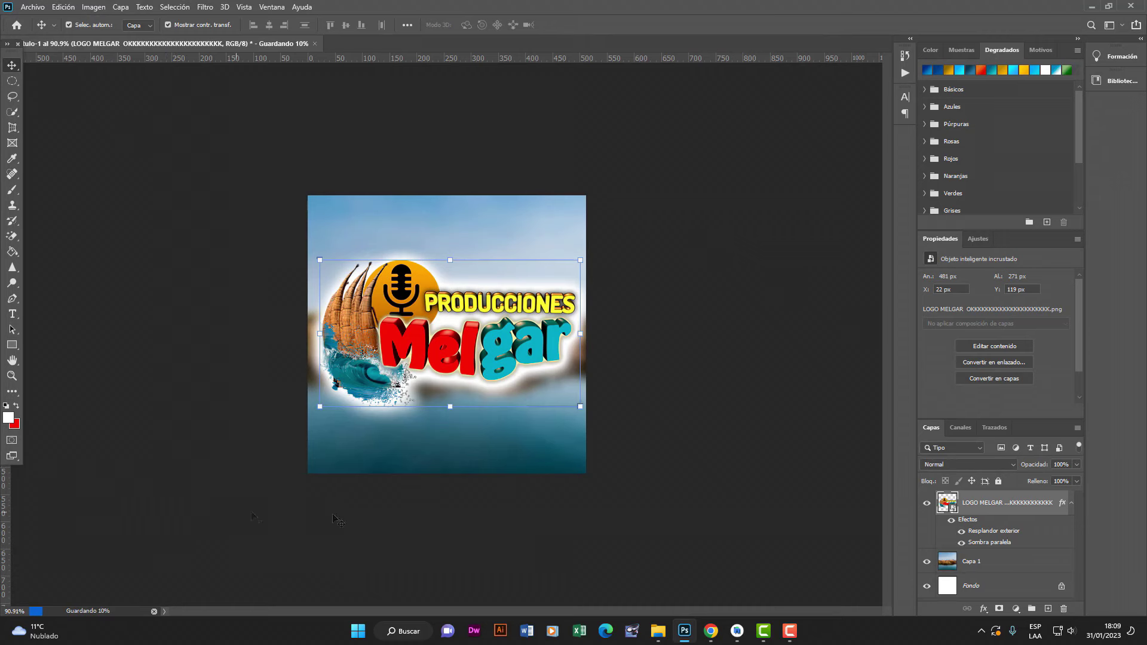
{"action": "mouse_move", "coordinate": [673, 633]}
{"action": "right_click", "coordinate": [687, 631]}
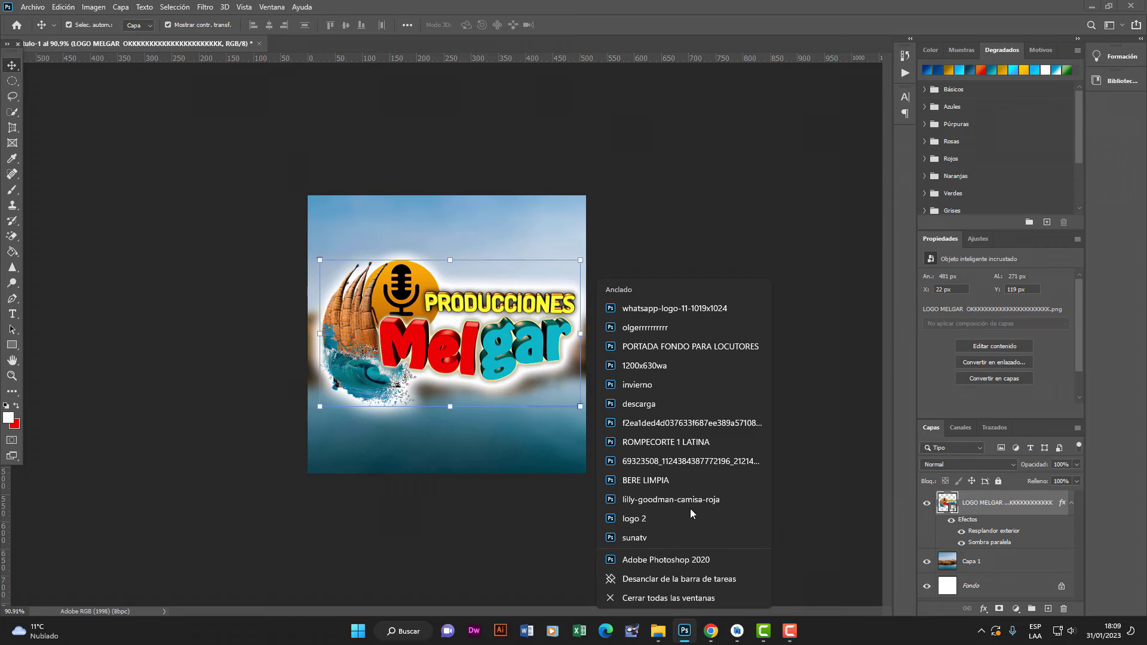
{"action": "left_click", "coordinate": [666, 331]}
{"action": "key", "text": "Escape"}
{"action": "left_click", "coordinate": [655, 331]}
- Switch to Chrome, close the totora image search, and remove the rejected image from the Ícono de la app field
{"action": "key", "text": "alt+Tab"}
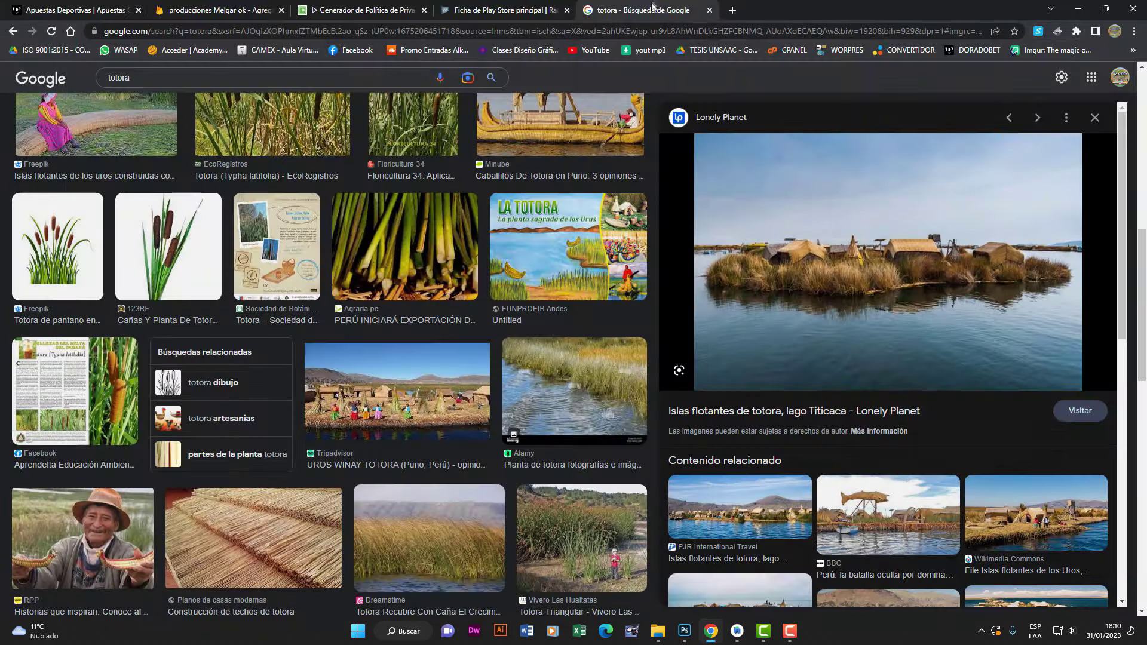
{"action": "left_click", "coordinate": [508, 10]}
{"action": "left_click", "coordinate": [710, 10]}
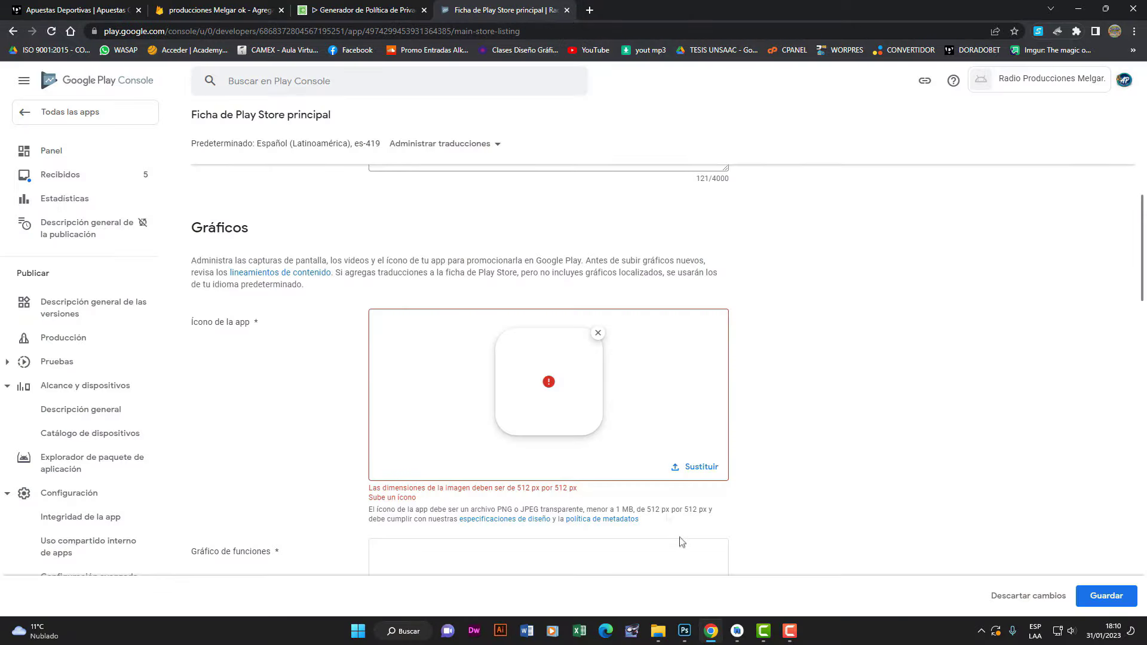
{"action": "left_click", "coordinate": [598, 334]}
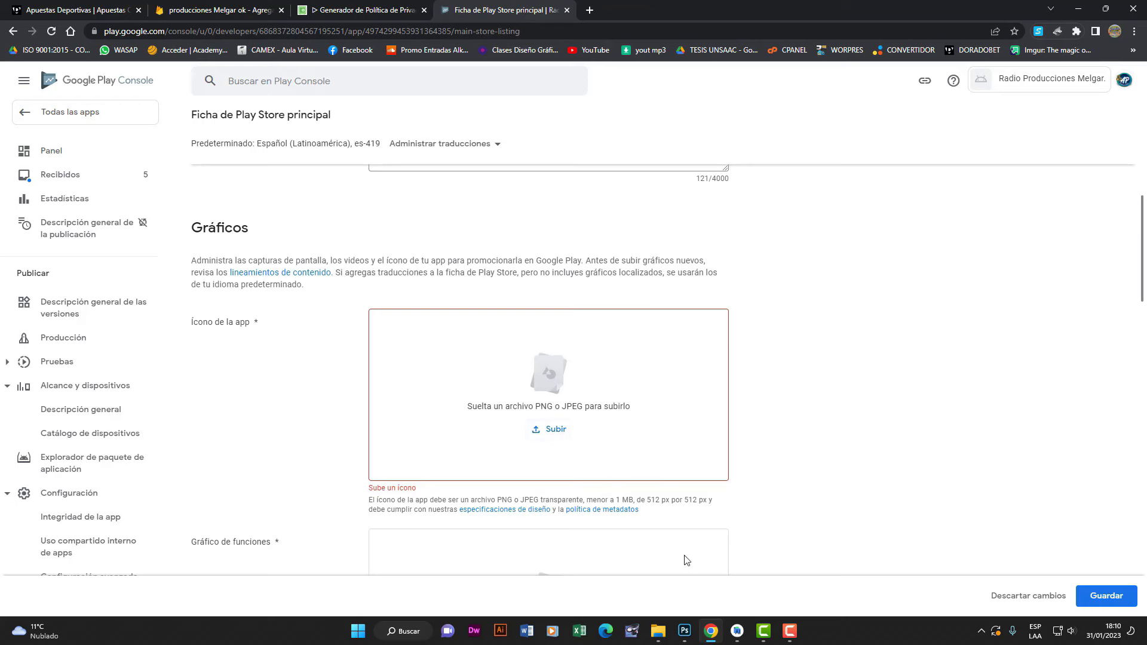
{"action": "scroll", "coordinate": [478, 543], "scroll_direction": "down", "scroll_amount": 3}
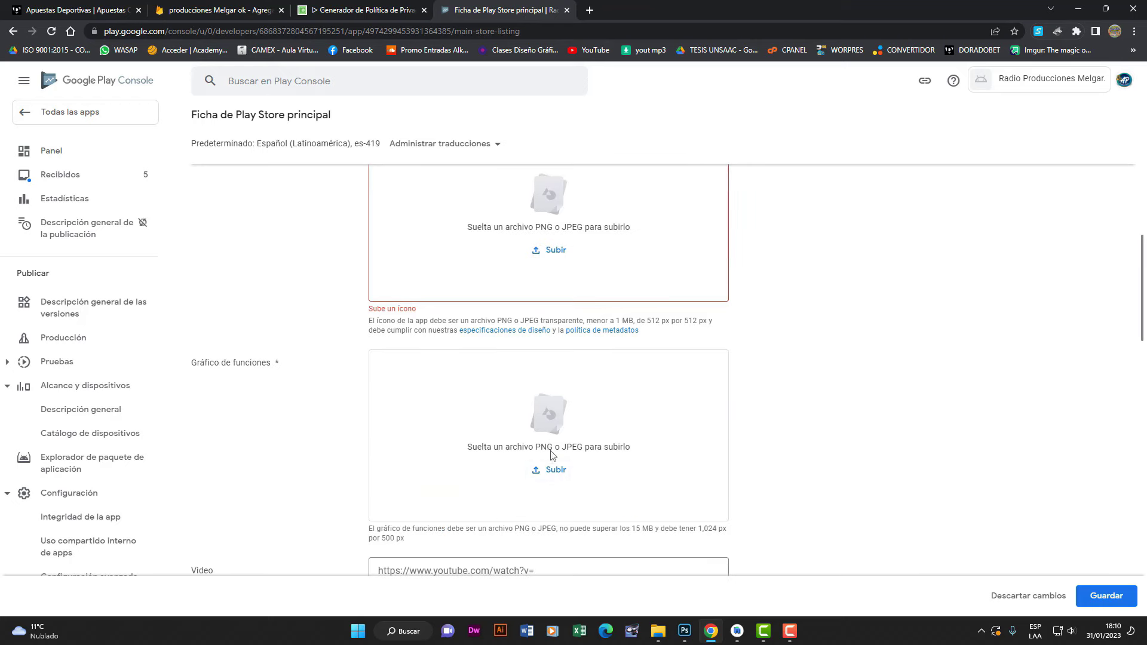
{"action": "left_click", "coordinate": [553, 472]}
{"action": "key", "text": "Escape"}
- Upload the logo file from Descargas as the Ícono de la app
{"action": "scroll", "coordinate": [603, 366], "scroll_direction": "up", "scroll_amount": 4}
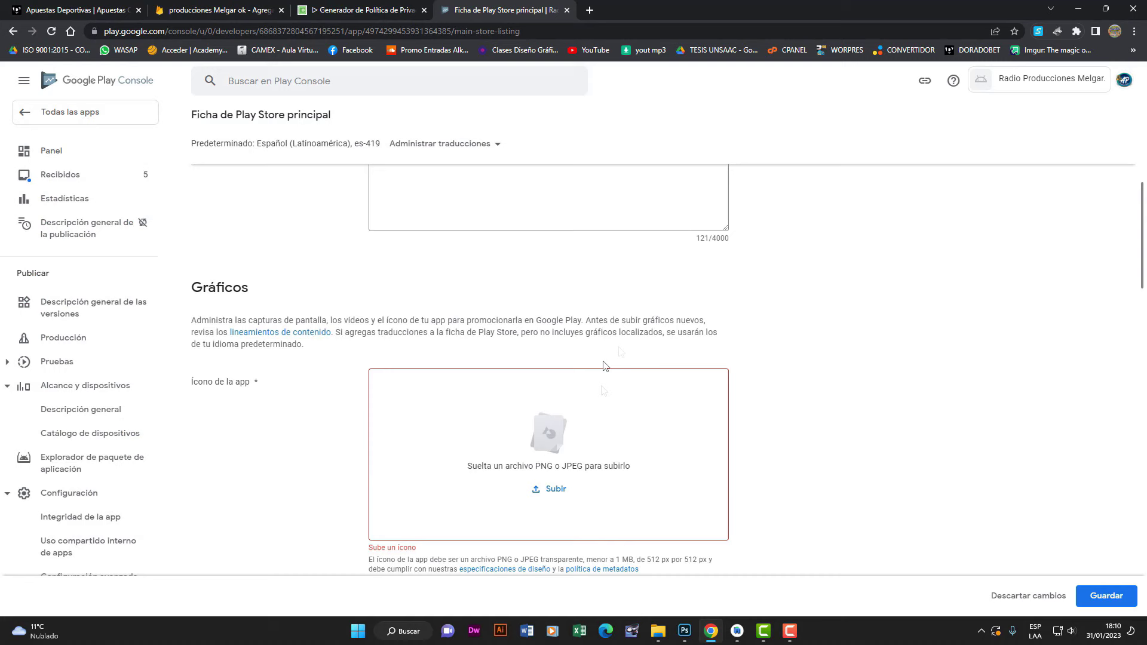
{"action": "left_click", "coordinate": [550, 490]}
{"action": "double_click", "coordinate": [149, 237]}
{"action": "scroll", "coordinate": [528, 466], "scroll_direction": "down", "scroll_amount": 1}
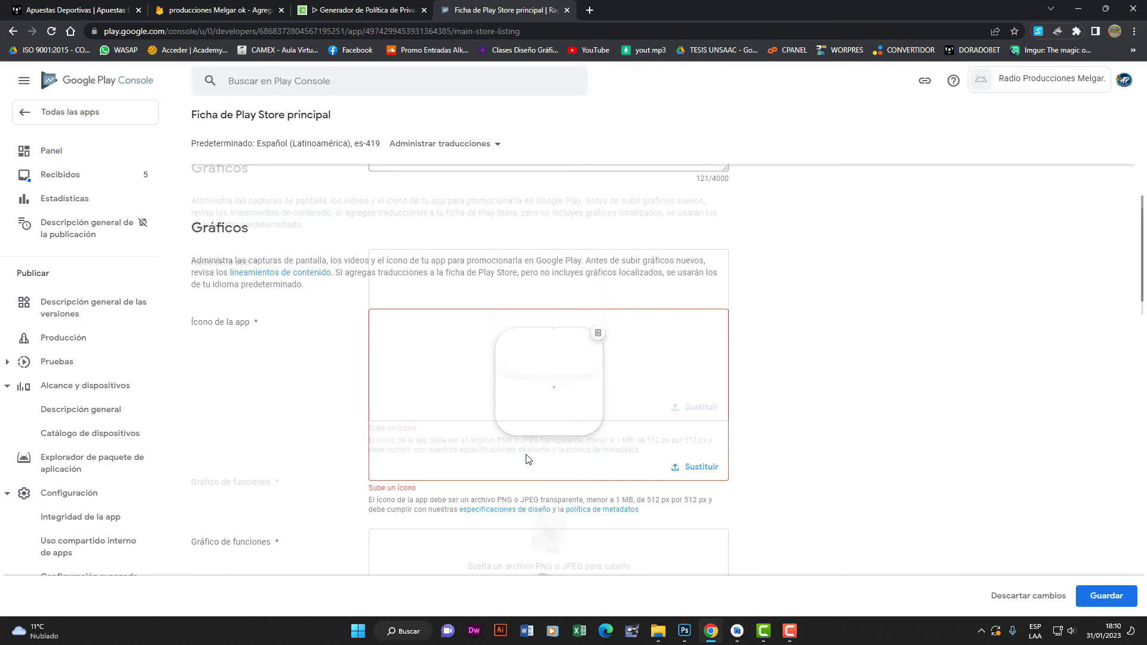
{"action": "scroll", "coordinate": [528, 460], "scroll_direction": "down", "scroll_amount": 3}
{"action": "scroll", "coordinate": [579, 517], "scroll_direction": "up", "scroll_amount": 1}
- Upload the fgrafico image from Descargas as the Gráfico de funciones
{"action": "scroll", "coordinate": [586, 263], "scroll_direction": "down", "scroll_amount": 2}
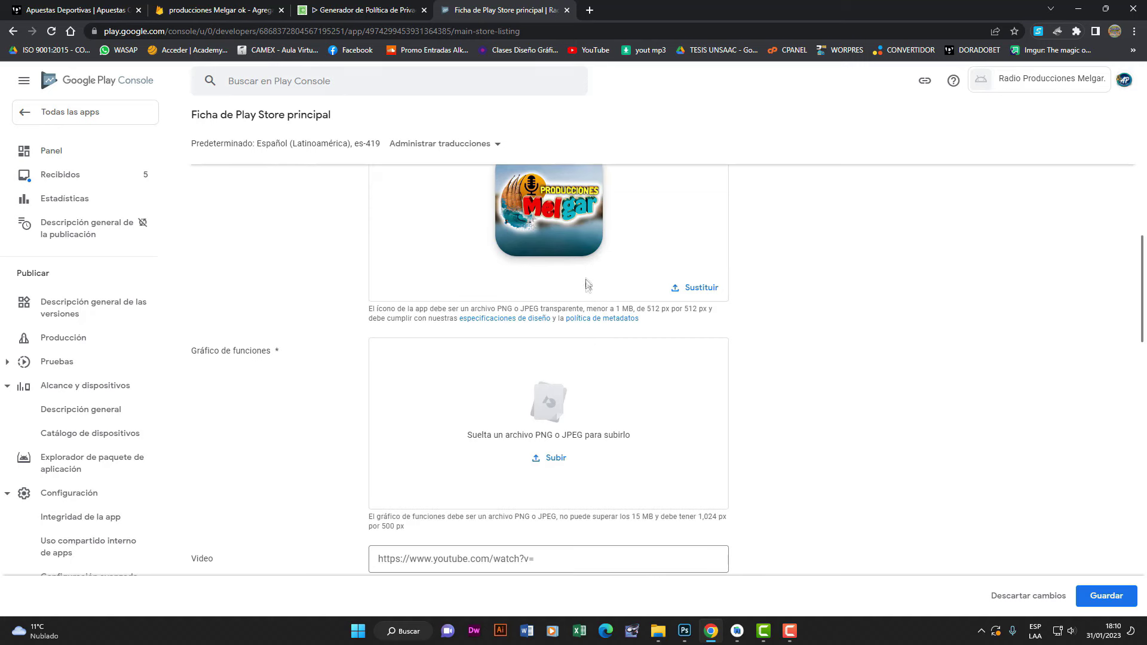
{"action": "left_click", "coordinate": [551, 398]}
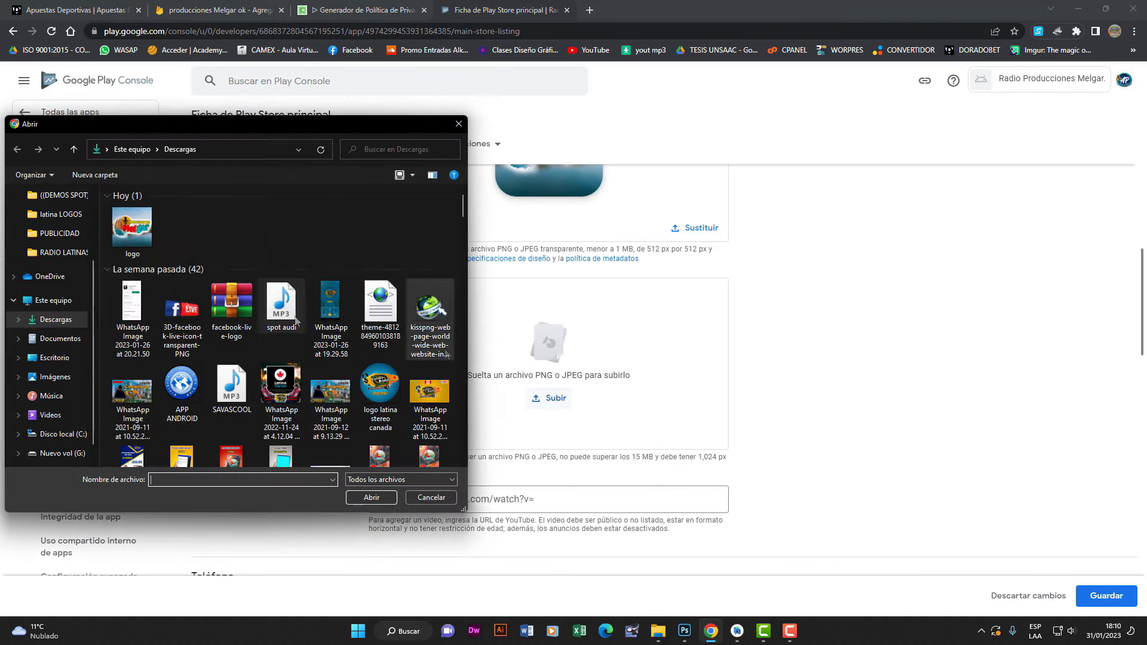
{"action": "double_click", "coordinate": [336, 345]}
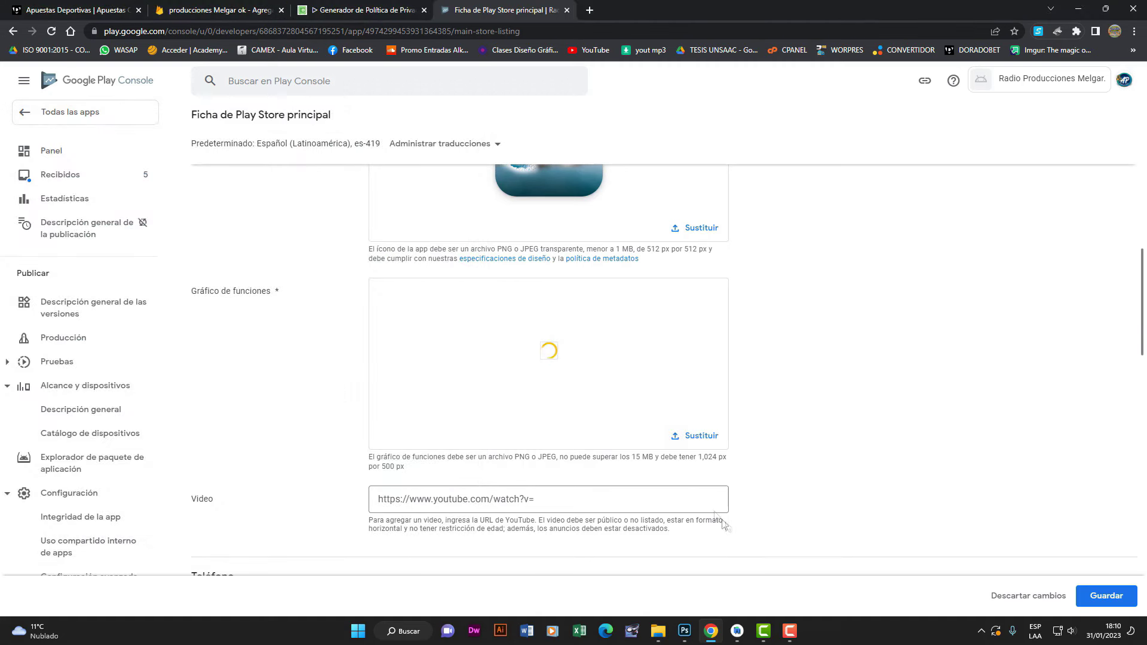
{"action": "mouse_move", "coordinate": [680, 624]}
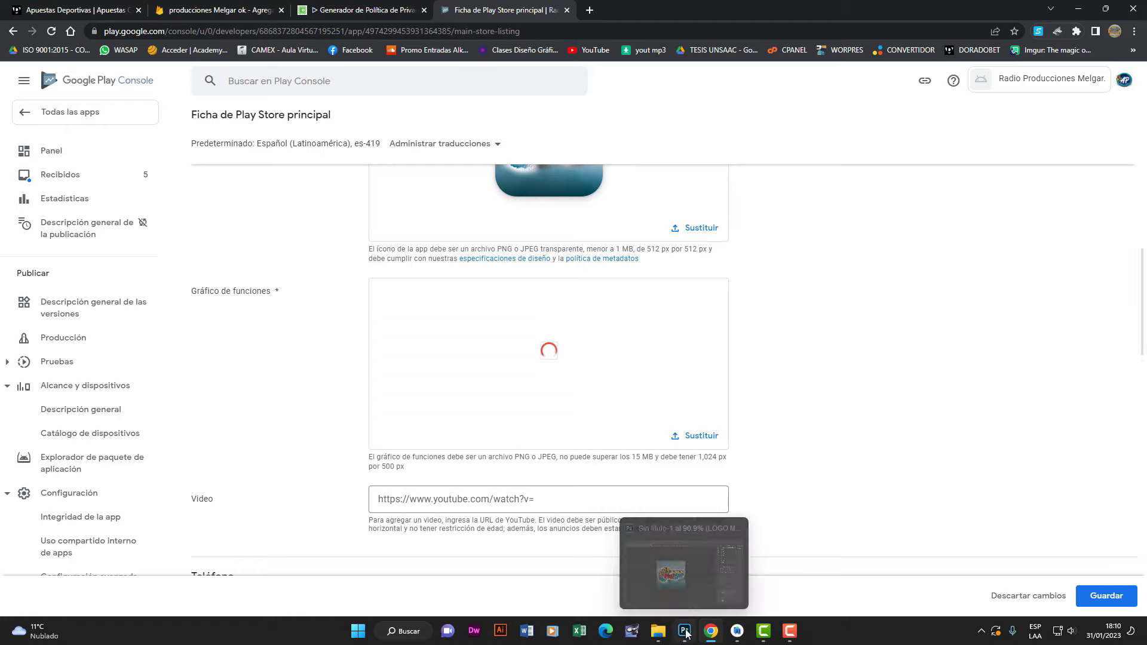
{"action": "left_click", "coordinate": [686, 634]}
{"action": "left_click", "coordinate": [686, 633]}
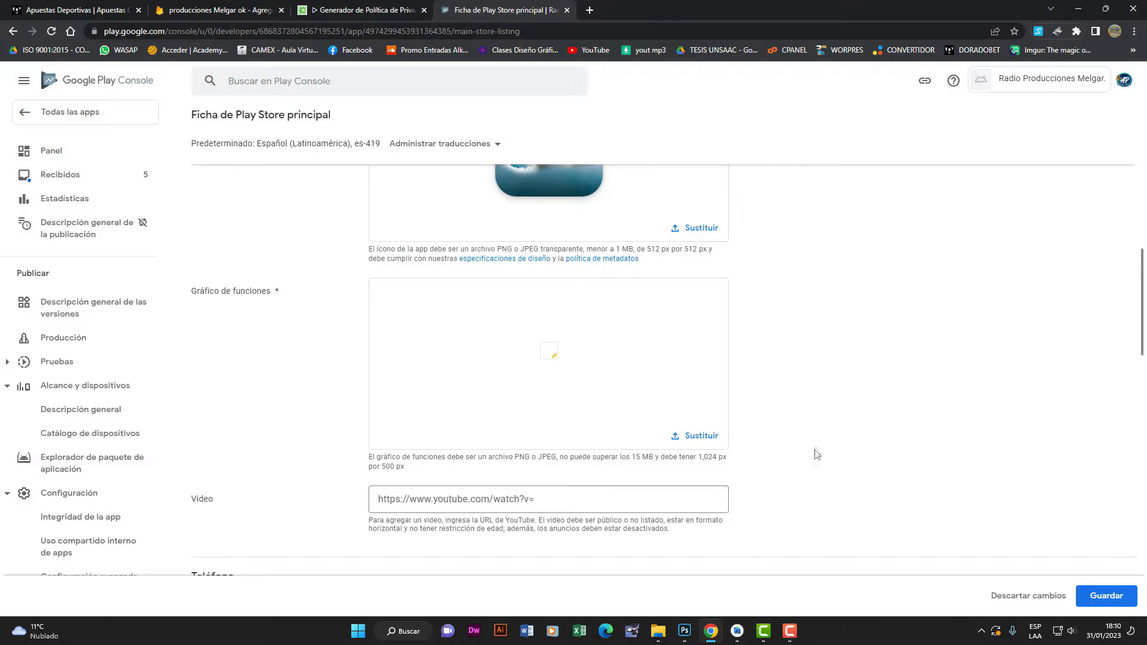
{"action": "left_click", "coordinate": [685, 631]}
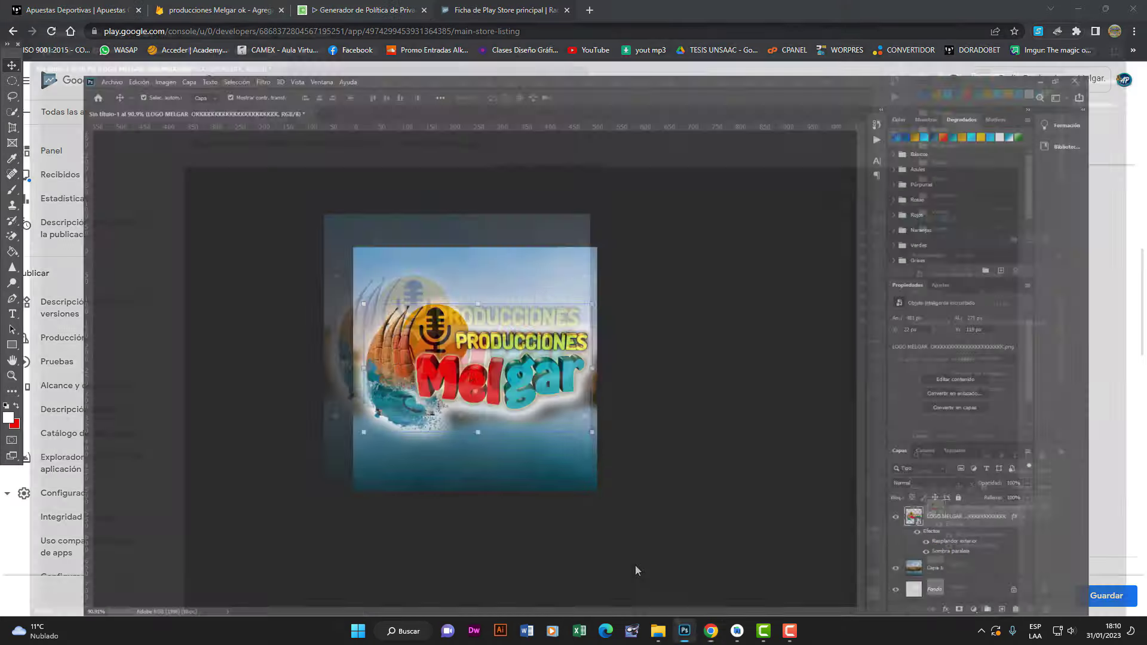
{"action": "left_click", "coordinate": [32, 7]}
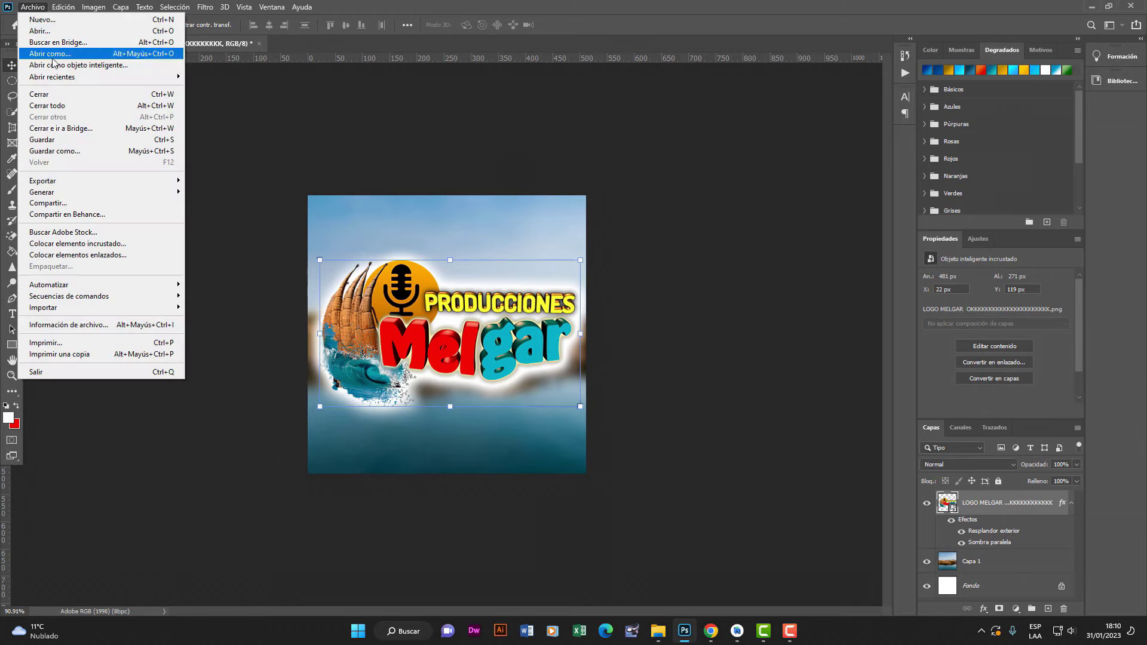
{"action": "left_click", "coordinate": [1090, 7]}
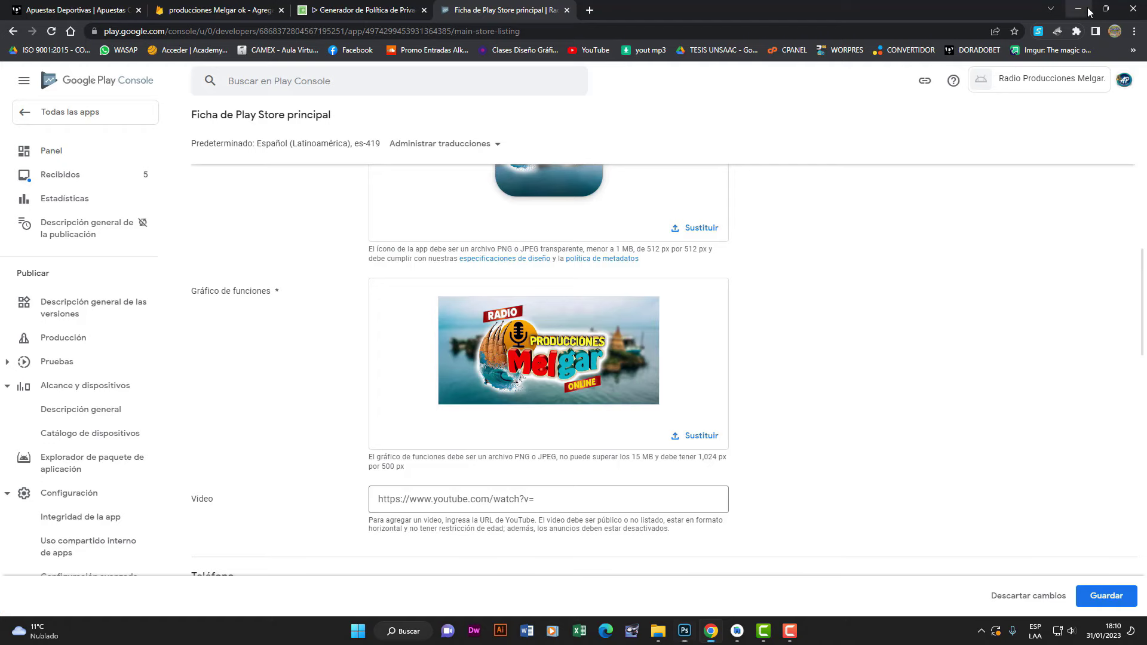
- Upload the red APLICACIONES 1 image from Descargas as the first phone screenshot
{"action": "scroll", "coordinate": [715, 399], "scroll_direction": "down", "scroll_amount": 6}
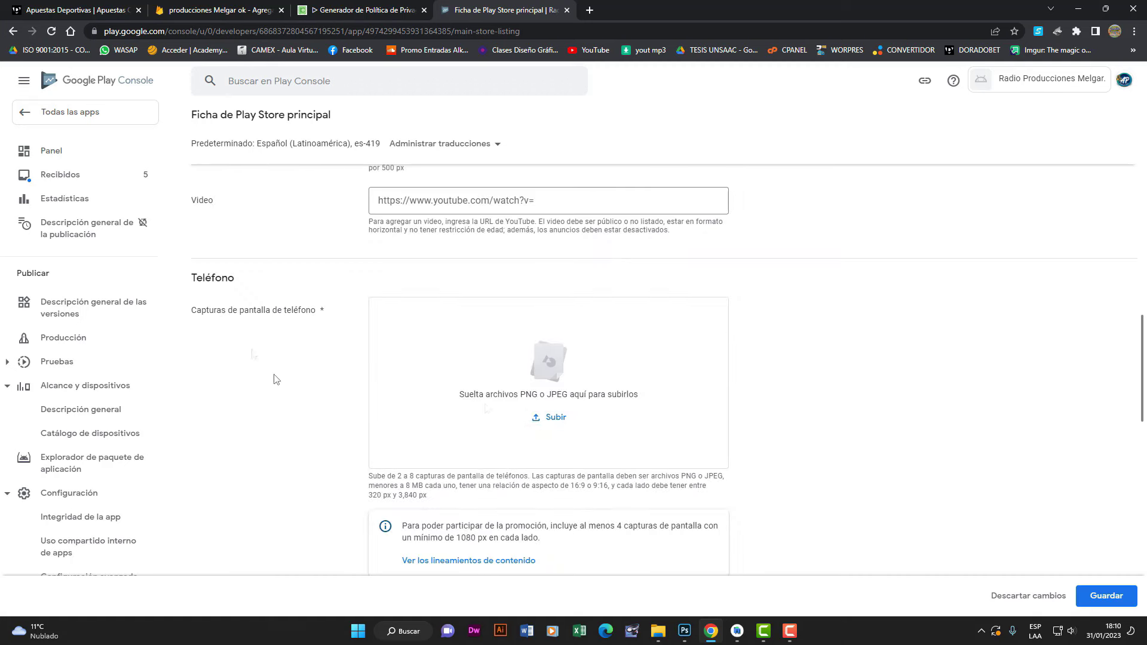
{"action": "scroll", "coordinate": [642, 490], "scroll_direction": "down", "scroll_amount": 1}
{"action": "left_click_drag", "start_coordinate": [436, 440], "coordinate": [388, 413]}
{"action": "left_click", "coordinate": [556, 357]}
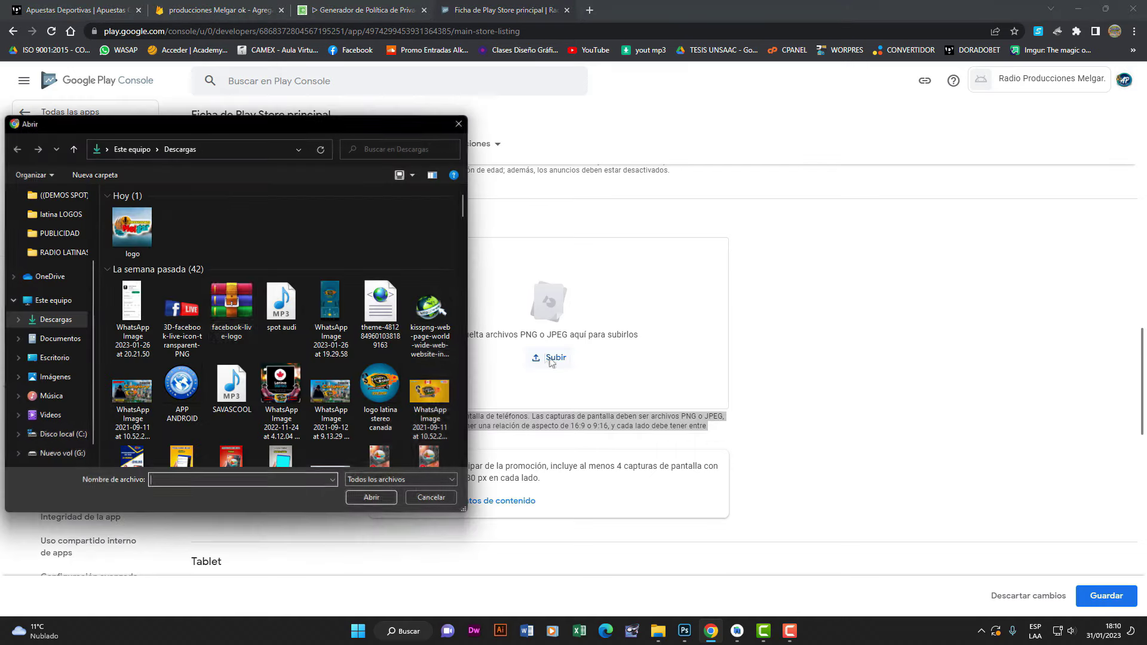
{"action": "scroll", "coordinate": [266, 319], "scroll_direction": "down", "scroll_amount": 5}
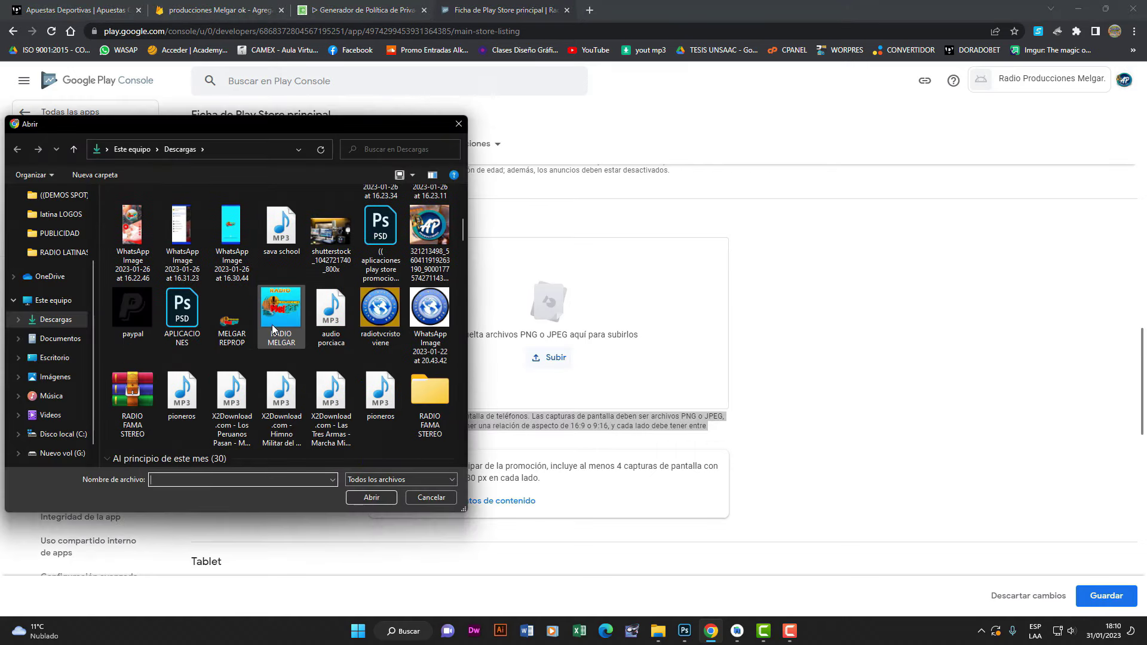
{"action": "scroll", "coordinate": [228, 388], "scroll_direction": "up", "scroll_amount": 2}
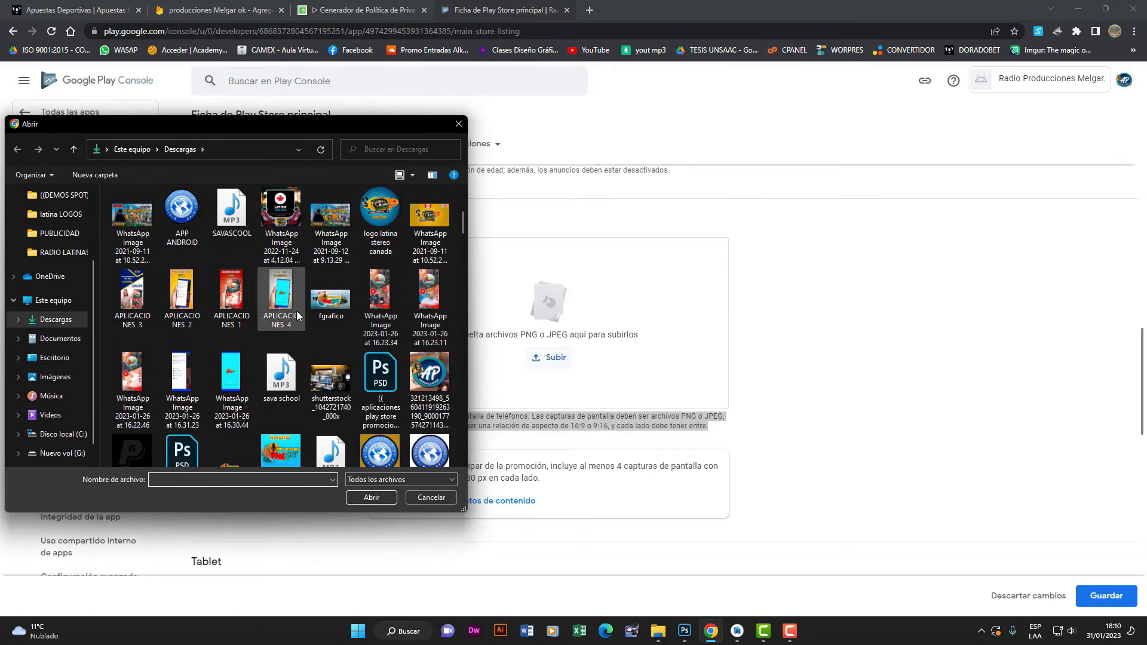
{"action": "double_click", "coordinate": [281, 299]}
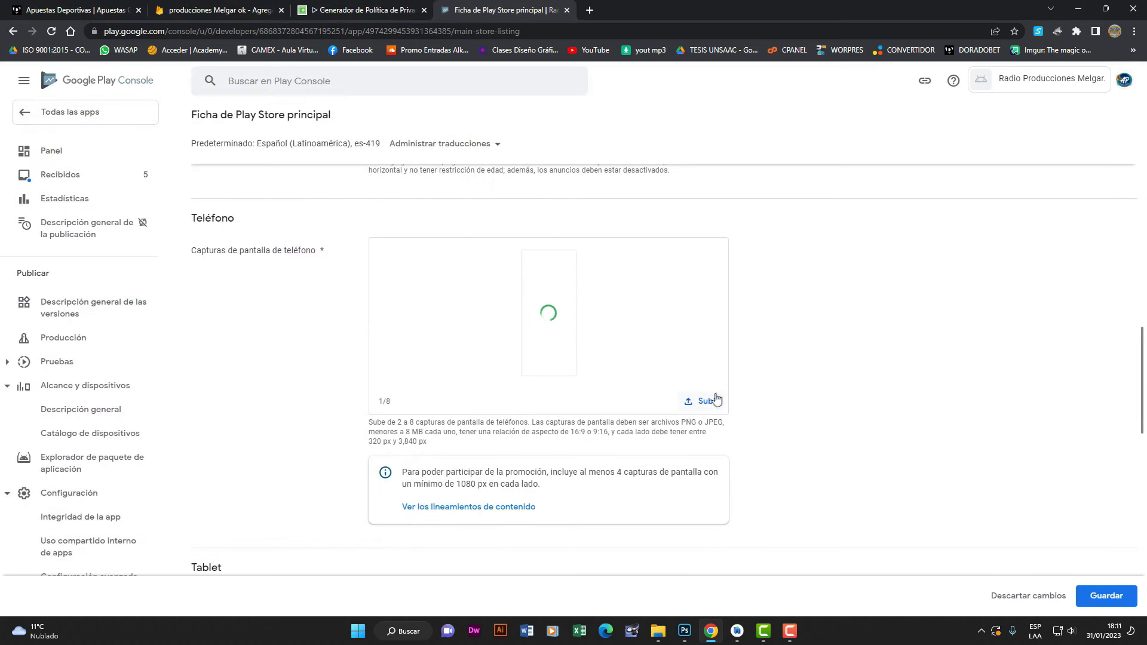
- Add the APLICACIONES 3 and APLICACIONES 2 images to the phone screenshots
{"action": "left_click", "coordinate": [709, 401]}
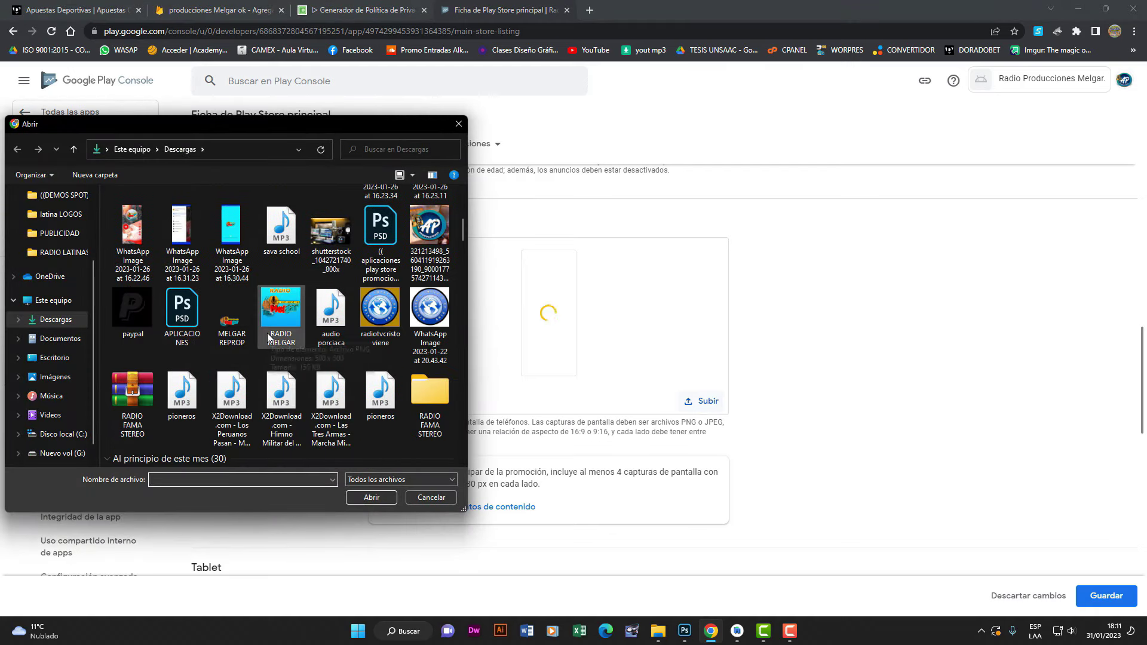
{"action": "scroll", "coordinate": [267, 338], "scroll_direction": "up", "scroll_amount": 2}
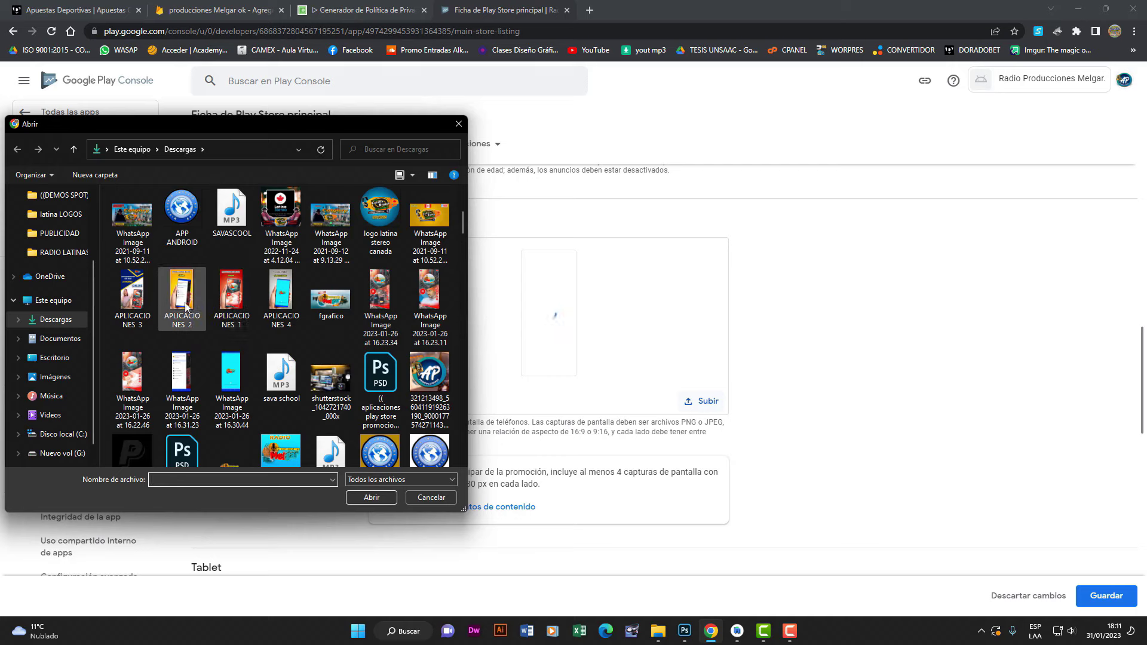
{"action": "double_click", "coordinate": [148, 307]}
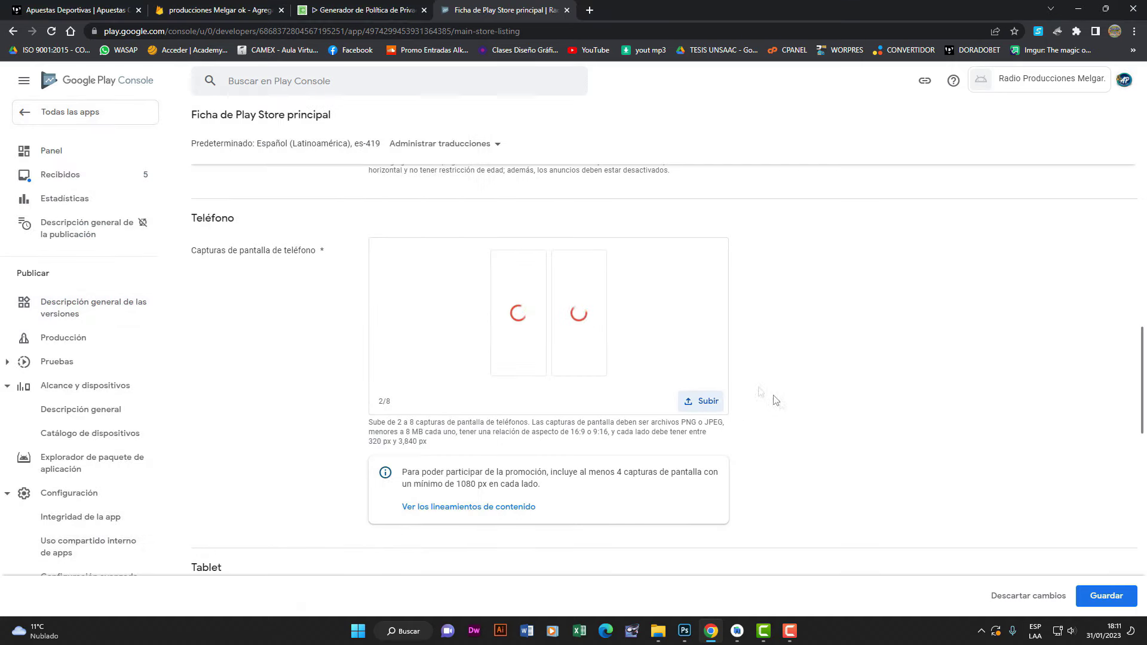
{"action": "left_click", "coordinate": [699, 402]}
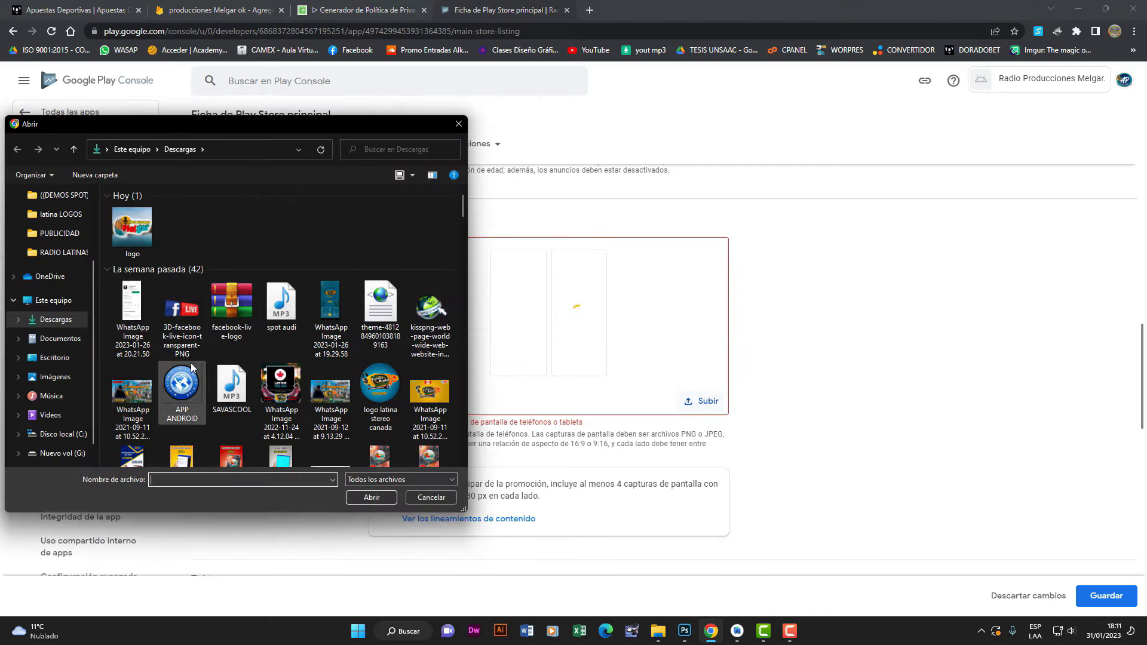
{"action": "double_click", "coordinate": [191, 357]}
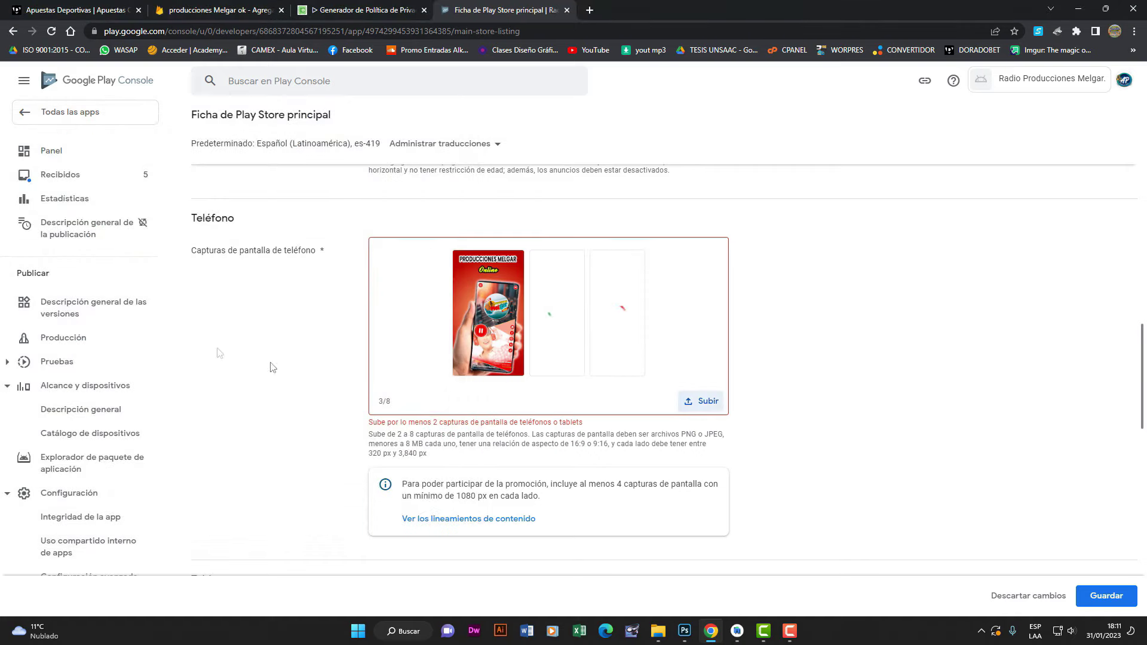
- Add the APLICACIONES 4 image as the fourth phone screenshot
{"action": "left_click", "coordinate": [713, 402]}
{"action": "scroll", "coordinate": [261, 417], "scroll_direction": "down", "scroll_amount": 3}
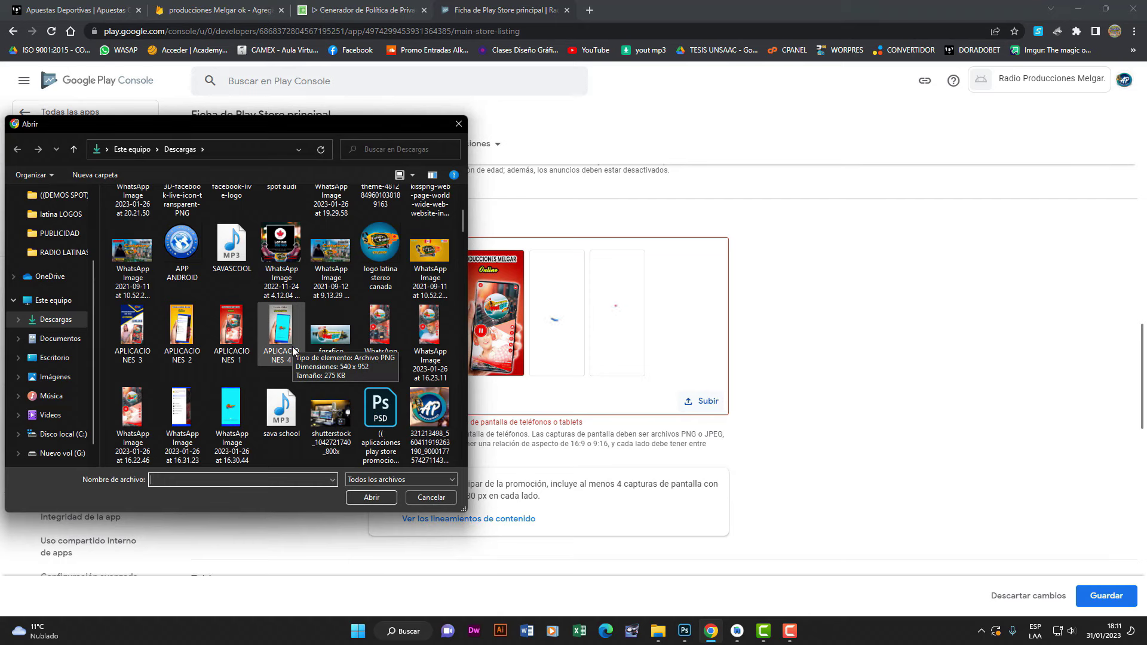
{"action": "double_click", "coordinate": [291, 346]}
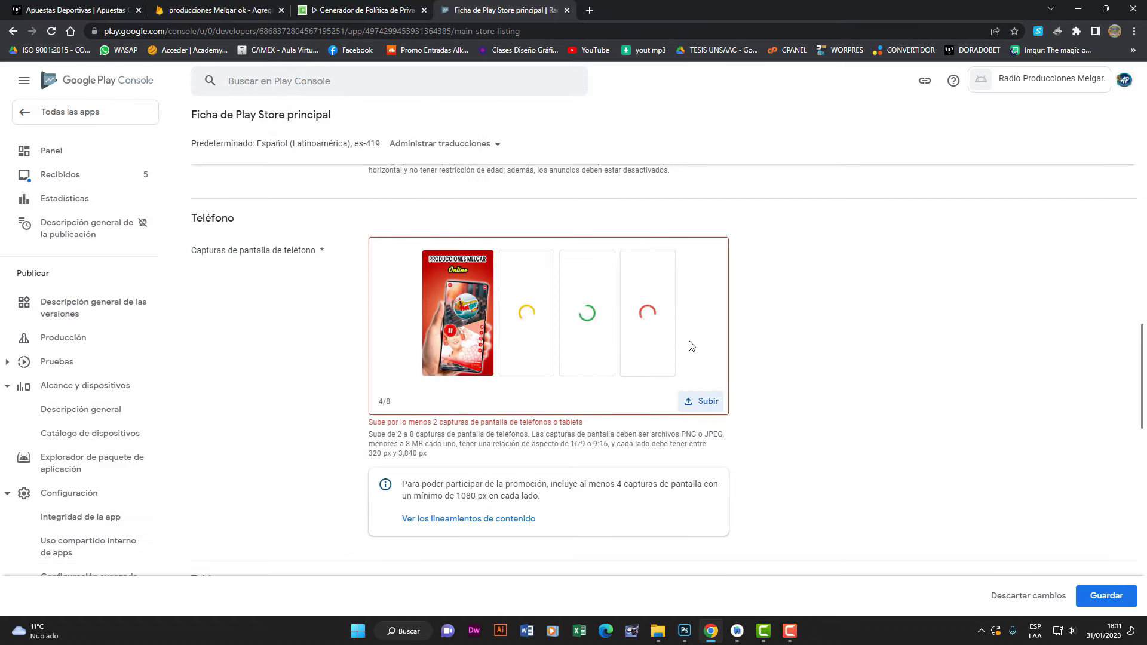
{"action": "mouse_move", "coordinate": [435, 311]}
{"action": "mouse_move", "coordinate": [518, 323]}
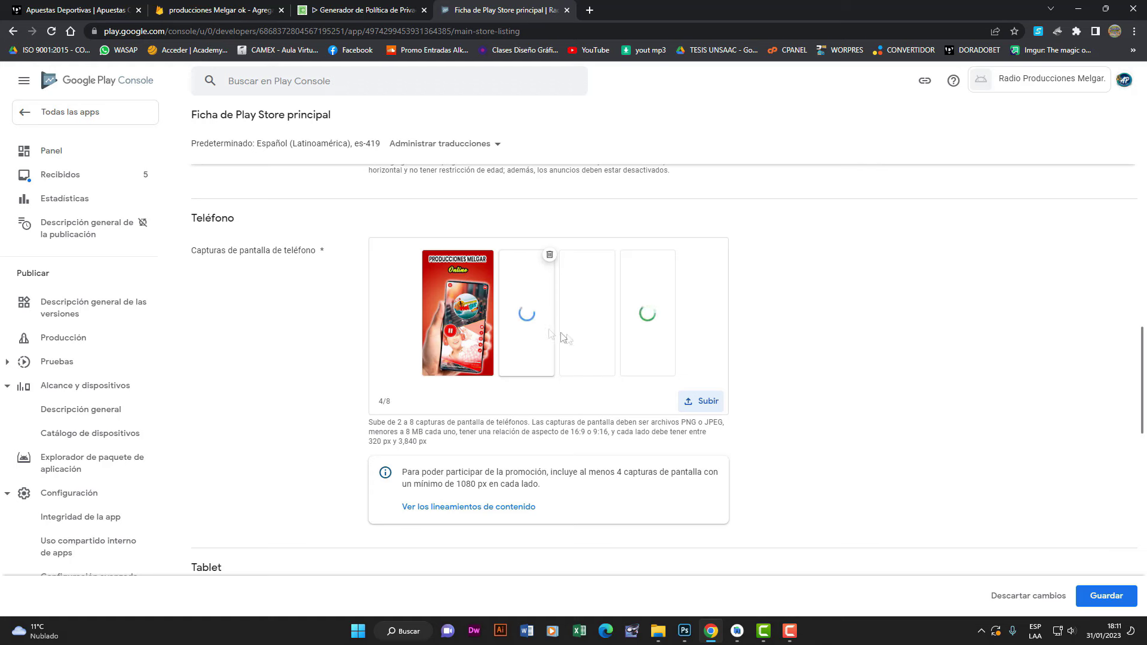
{"action": "mouse_move", "coordinate": [642, 348]}
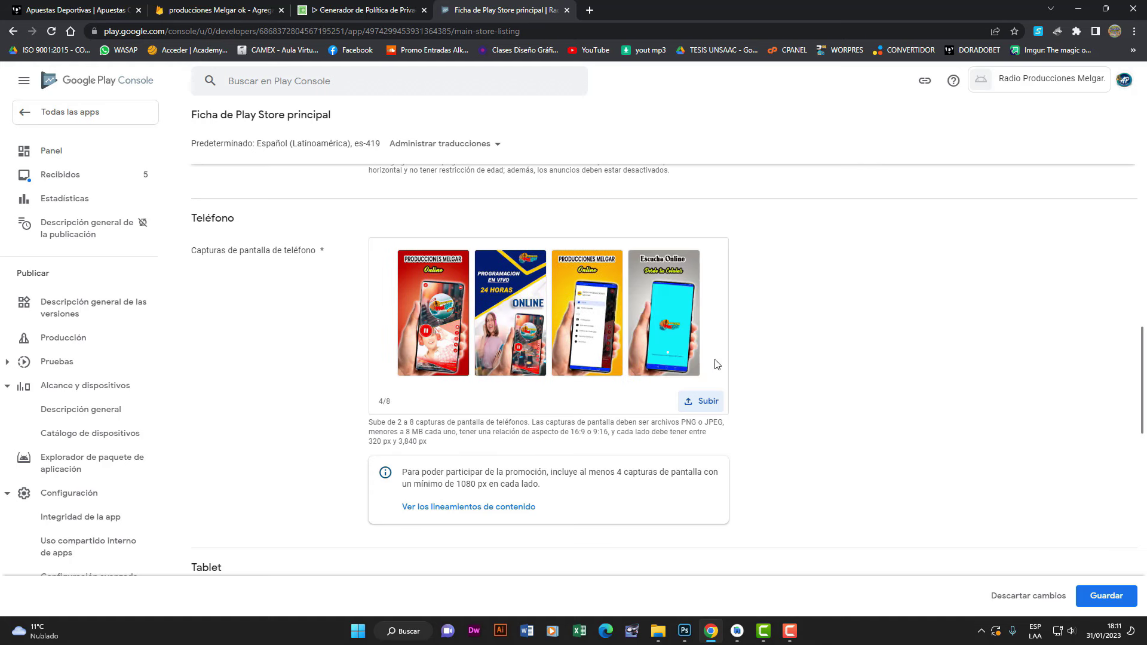
{"action": "scroll", "coordinate": [718, 365], "scroll_direction": "down", "scroll_amount": 6}
{"action": "scroll", "coordinate": [717, 365], "scroll_direction": "up", "scroll_amount": 12}
{"action": "scroll", "coordinate": [718, 366], "scroll_direction": "down", "scroll_amount": 9}
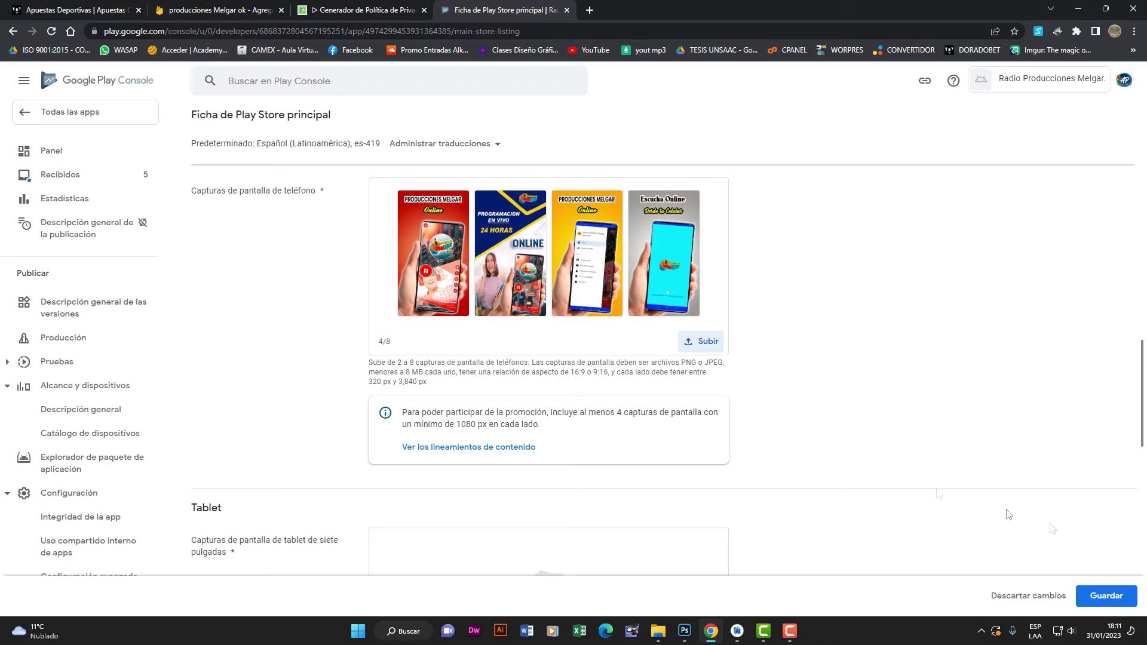
- Save the store listing changes and expand the Crea y publica una versión tasks in the app's Panel
{"action": "left_click", "coordinate": [1106, 595]}
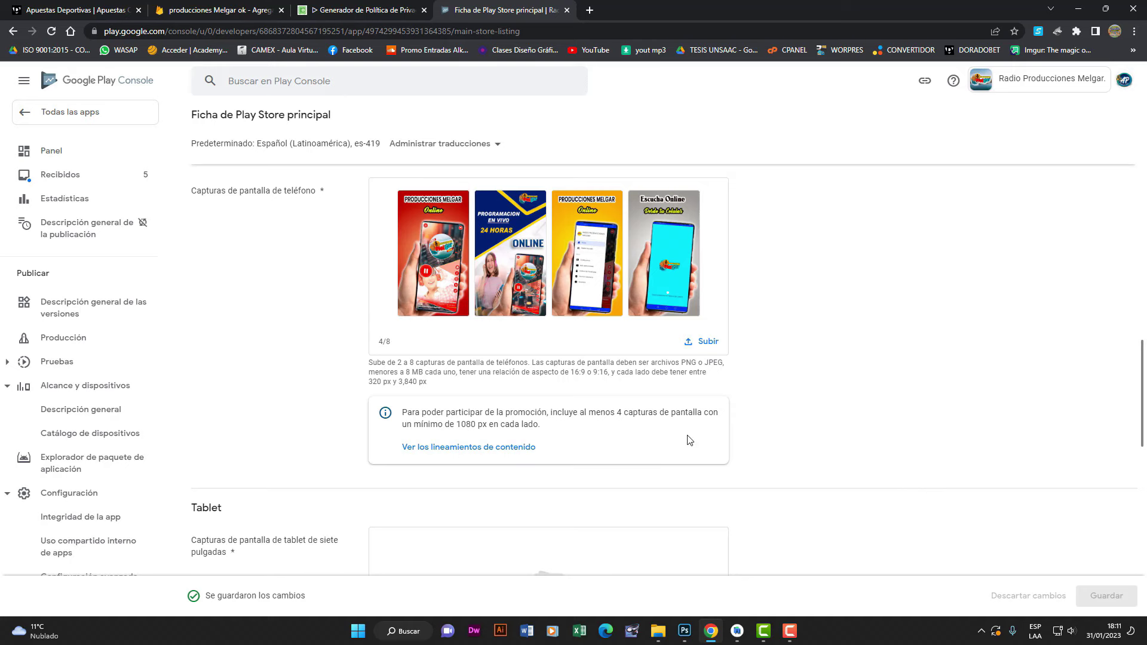
{"action": "scroll", "coordinate": [690, 440], "scroll_direction": "up", "scroll_amount": 3}
{"action": "left_click", "coordinate": [52, 153]}
{"action": "scroll", "coordinate": [559, 292], "scroll_direction": "down", "scroll_amount": 7}
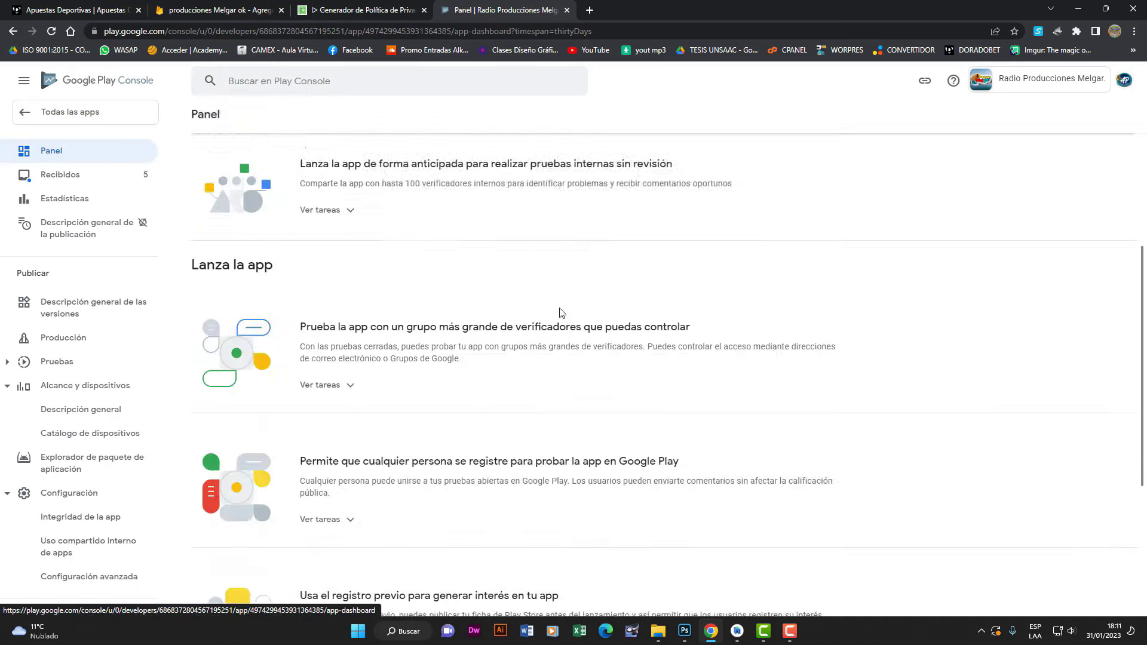
{"action": "scroll", "coordinate": [562, 313], "scroll_direction": "down", "scroll_amount": 2}
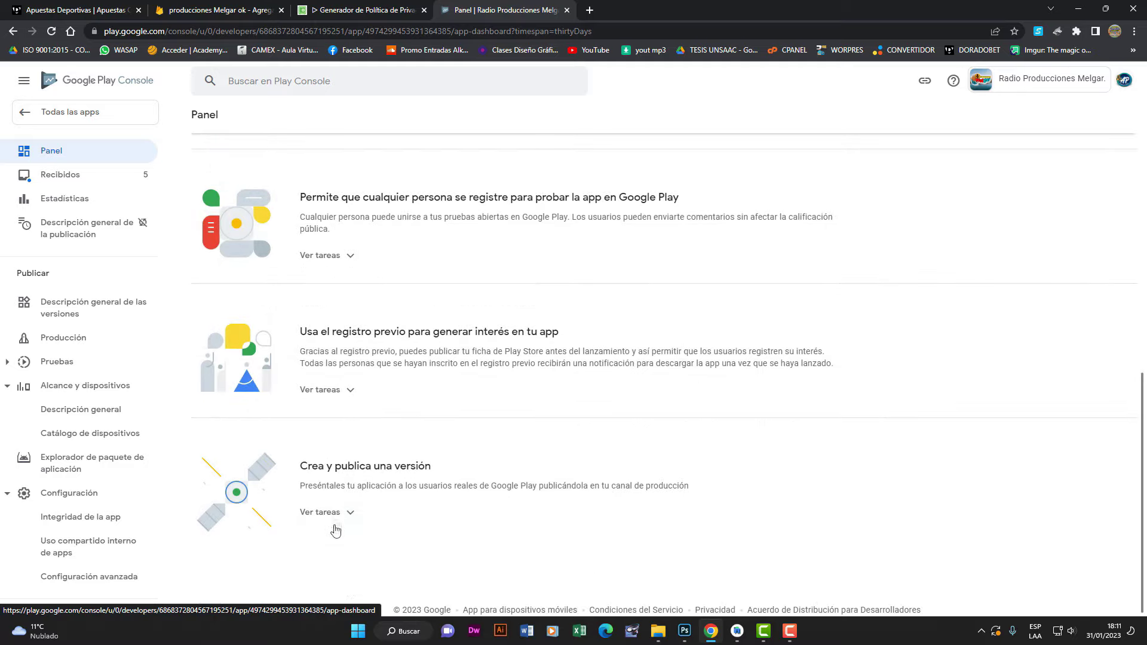
{"action": "scroll", "coordinate": [359, 502], "scroll_direction": "up", "scroll_amount": 6}
{"action": "scroll", "coordinate": [385, 445], "scroll_direction": "down", "scroll_amount": 5}
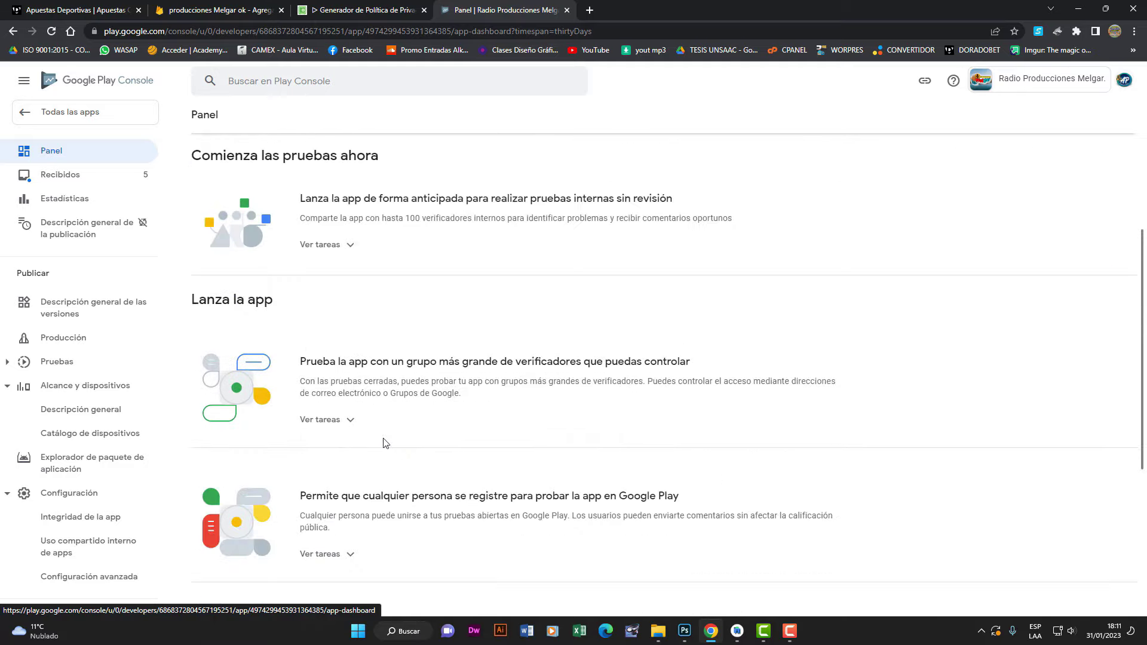
{"action": "scroll", "coordinate": [386, 445], "scroll_direction": "up", "scroll_amount": 5}
{"action": "scroll", "coordinate": [389, 386], "scroll_direction": "down", "scroll_amount": 8}
{"action": "left_click", "coordinate": [342, 515]}
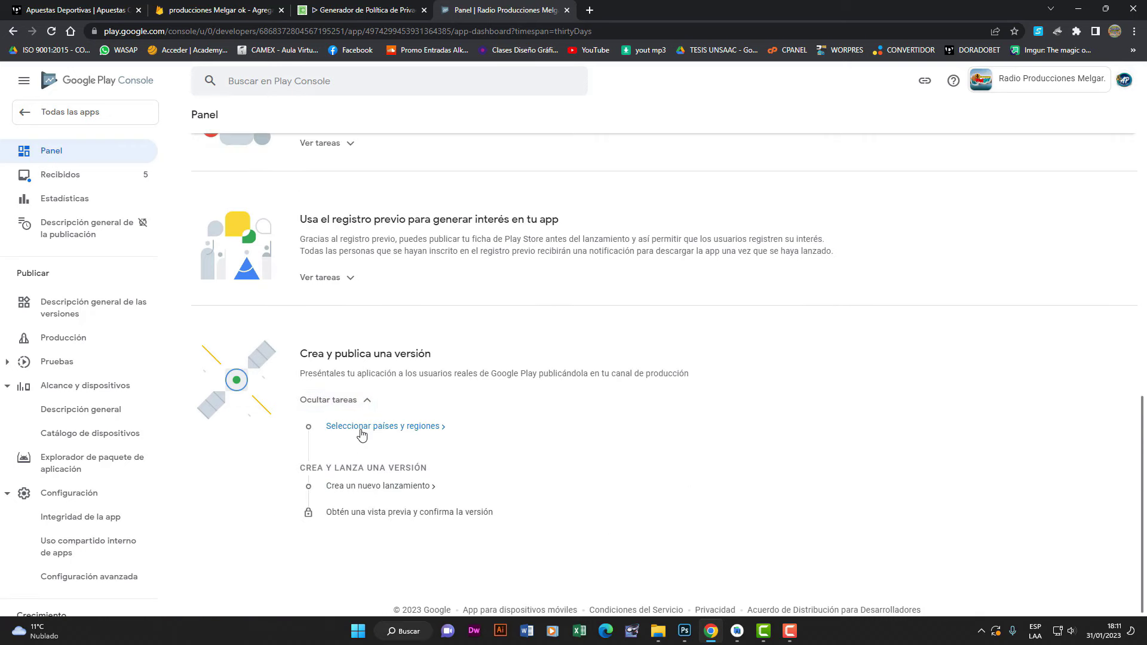
- From the Seleccionar países y regiones task, add all listed countries and regions to Producción
{"action": "left_click", "coordinate": [362, 436]}
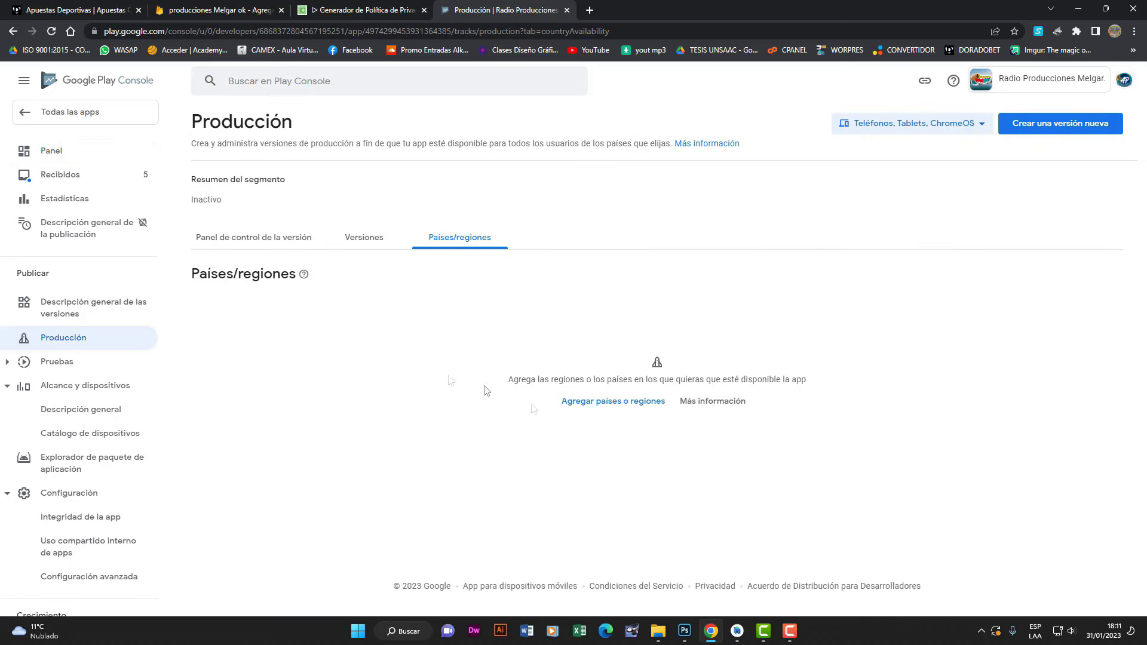
{"action": "left_click", "coordinate": [583, 403]}
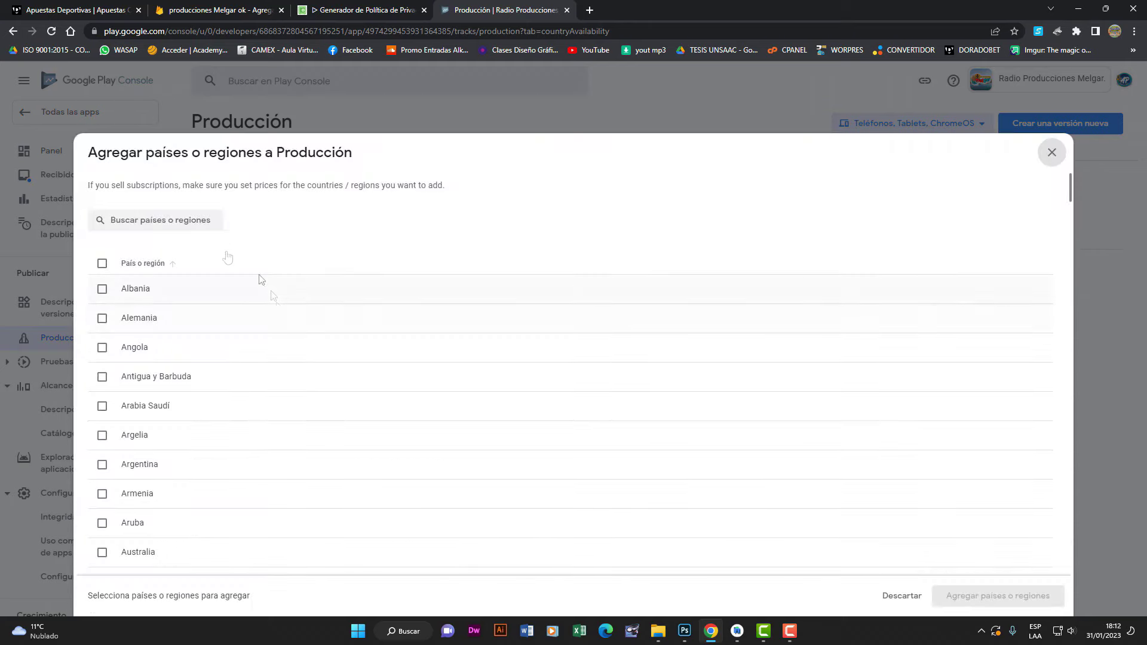
{"action": "left_click", "coordinate": [102, 263]}
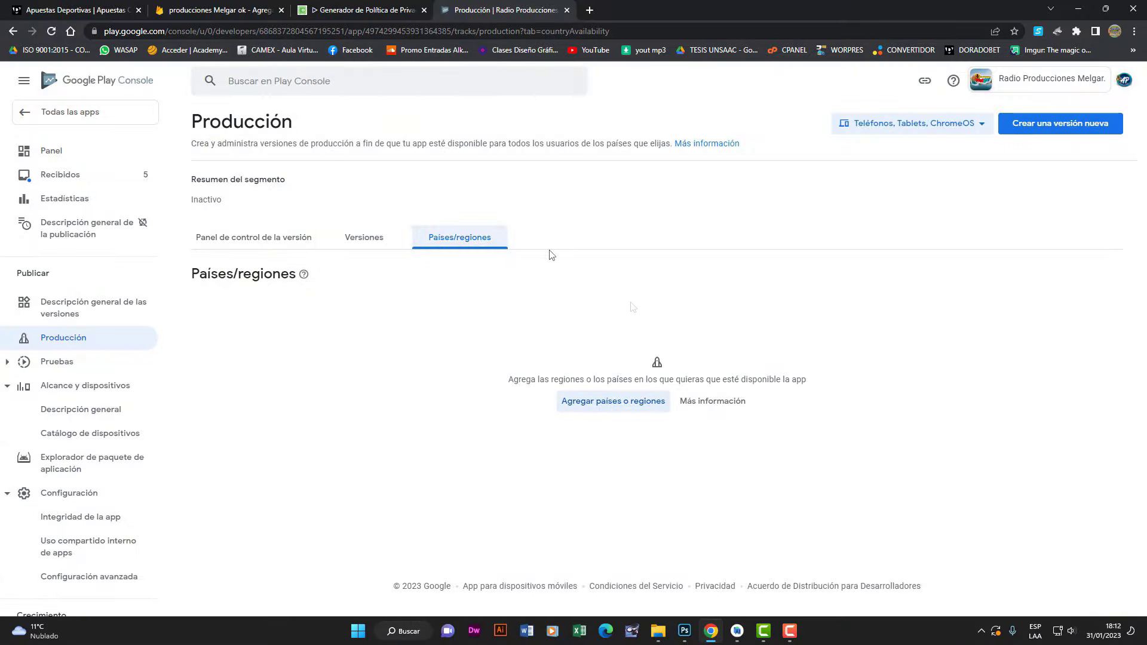
{"action": "left_click", "coordinate": [628, 402]}
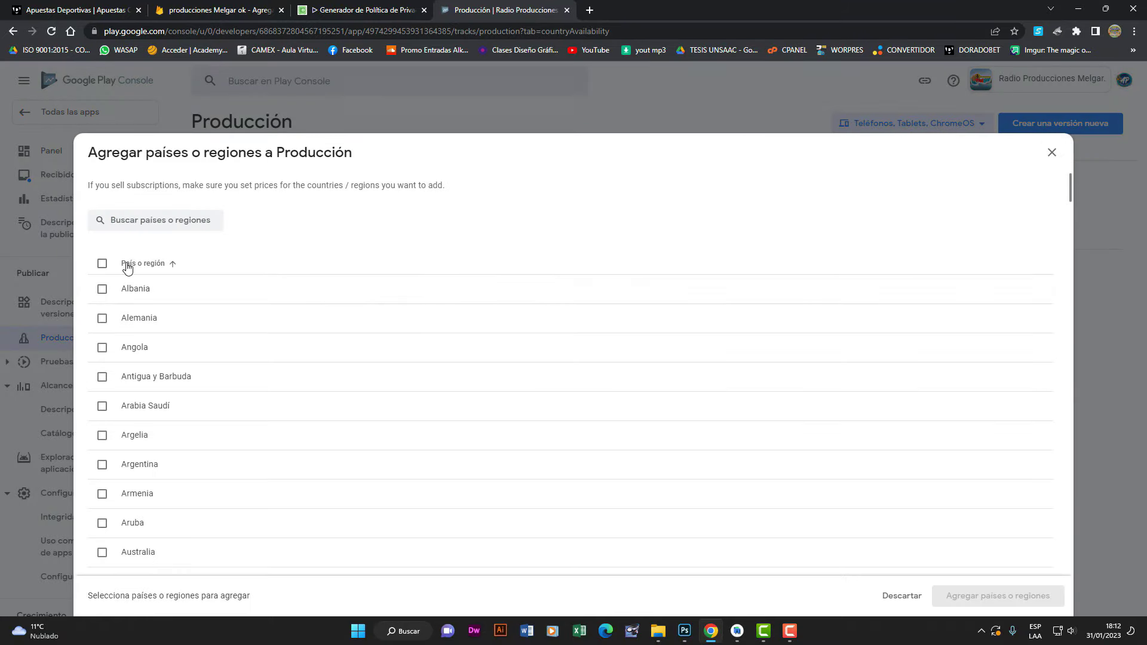
{"action": "scroll", "coordinate": [193, 273], "scroll_direction": "down", "scroll_amount": 3}
{"action": "left_click", "coordinate": [103, 114]}
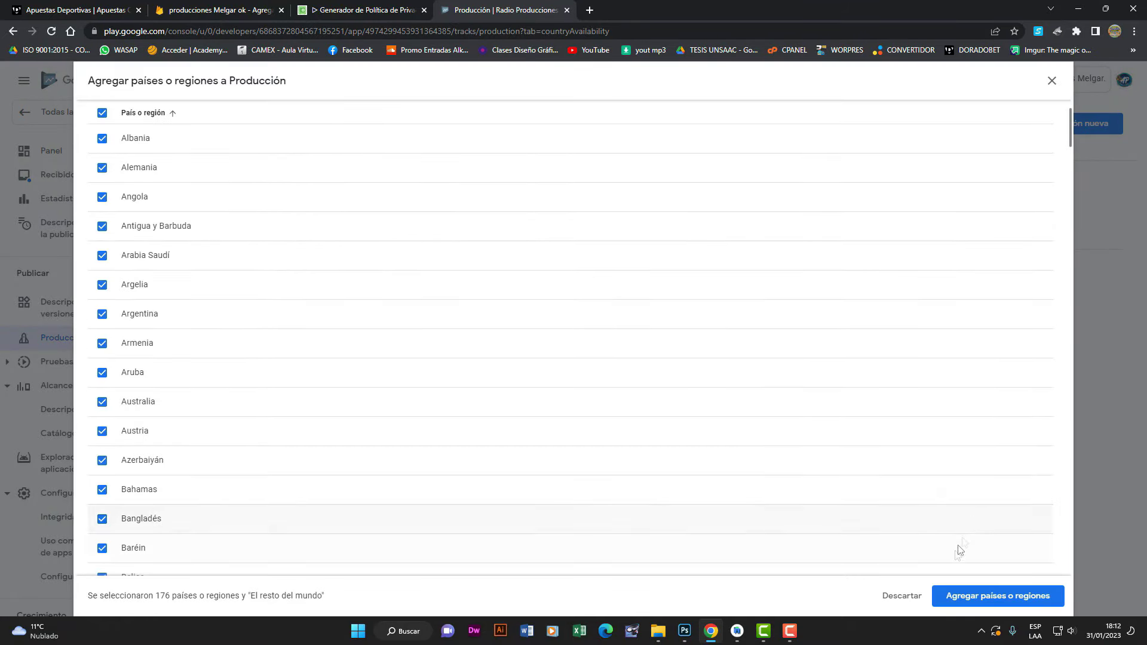
{"action": "left_click", "coordinate": [968, 598]}
{"action": "left_click", "coordinate": [659, 366]}
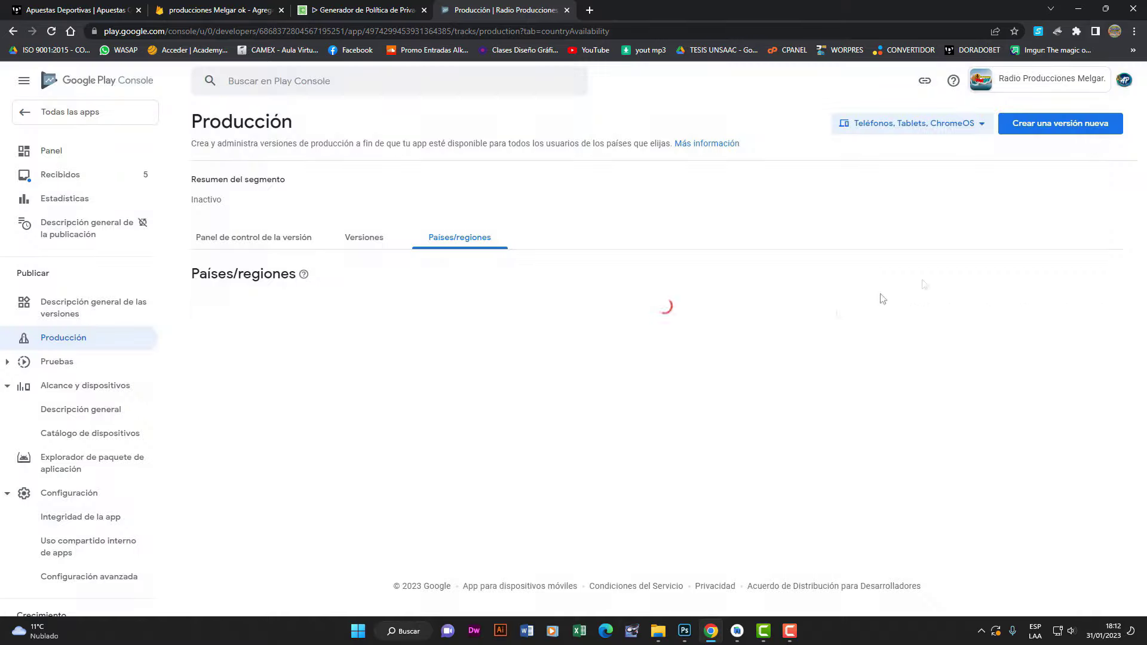
- Create a new production version and upload app-release.aab from Escritorio as its app bundle
{"action": "left_click", "coordinate": [1081, 129]}
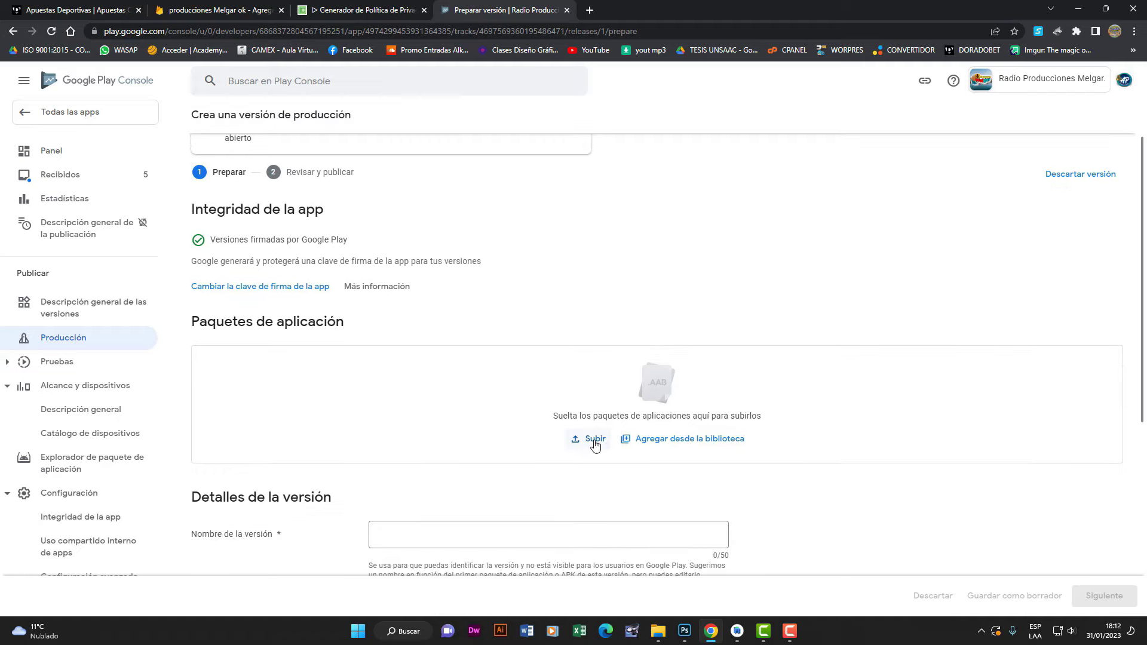
{"action": "left_click", "coordinate": [595, 441]}
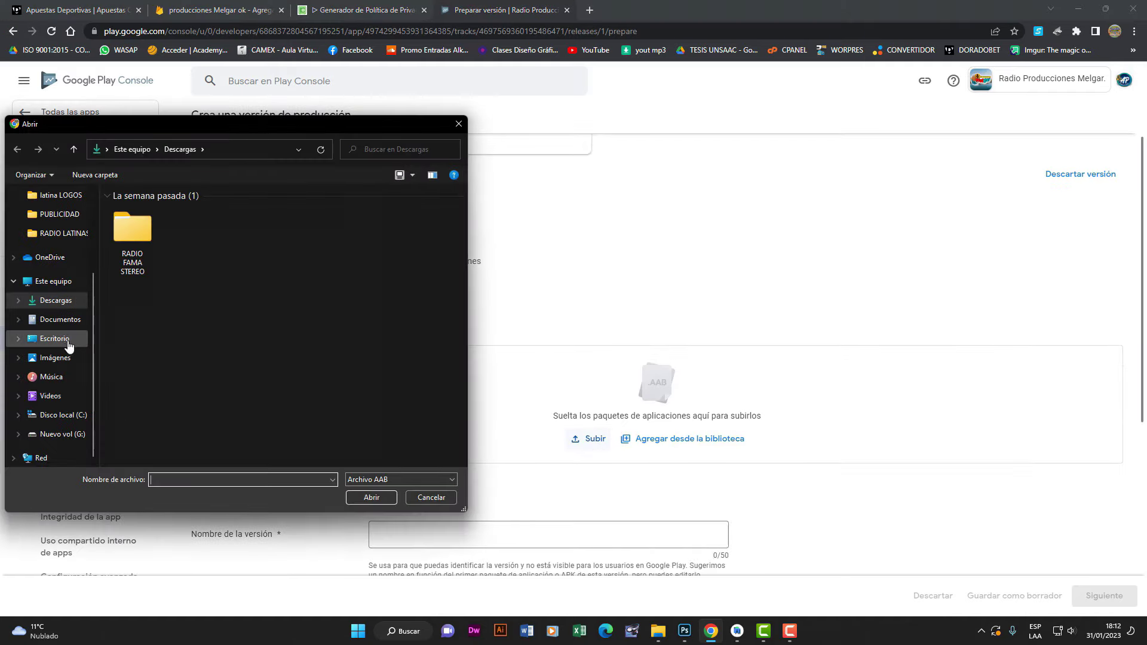
{"action": "left_click", "coordinate": [63, 341]}
{"action": "left_click", "coordinate": [737, 628]}
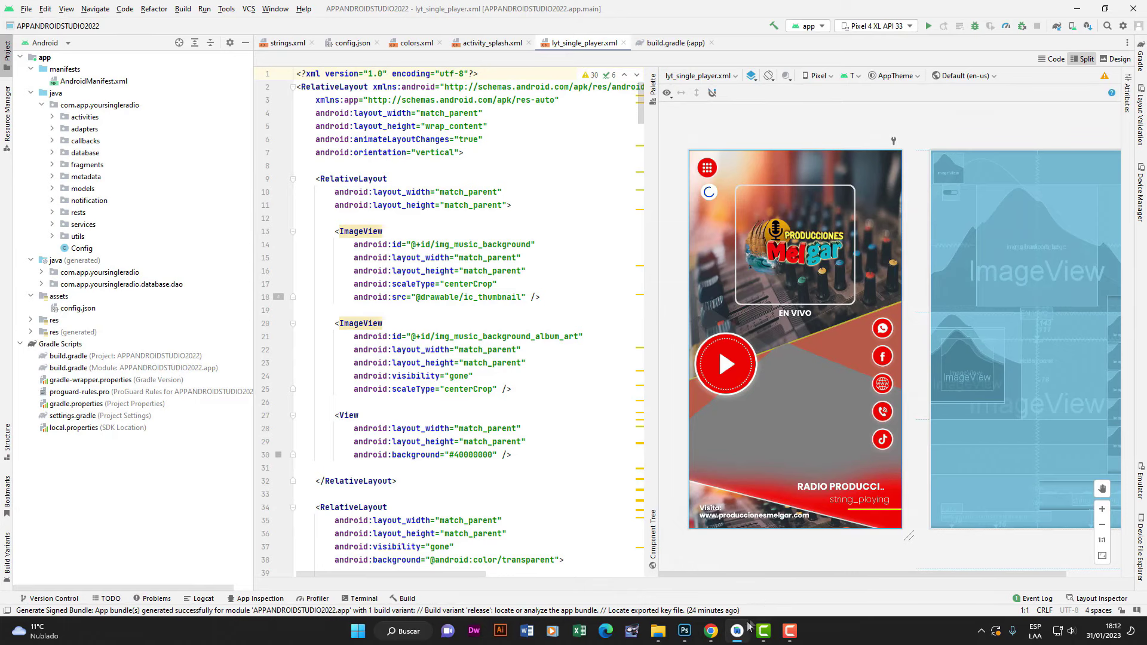
{"action": "left_click", "coordinate": [747, 626]}
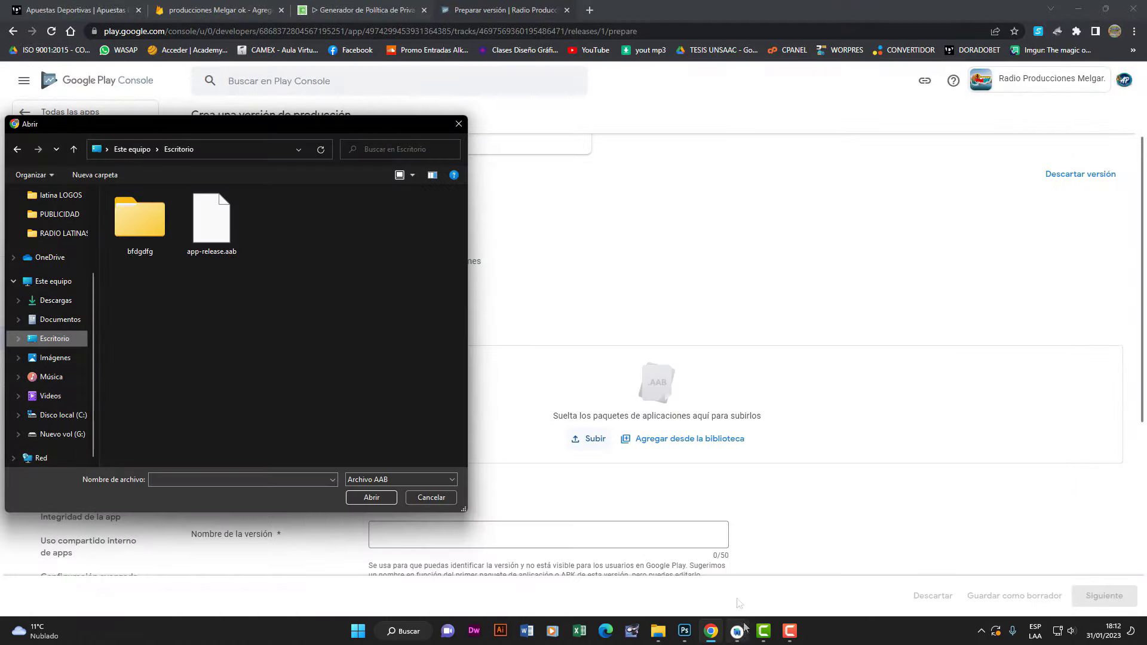
{"action": "left_click", "coordinate": [198, 257]}
{"action": "double_click", "coordinate": [209, 235]}
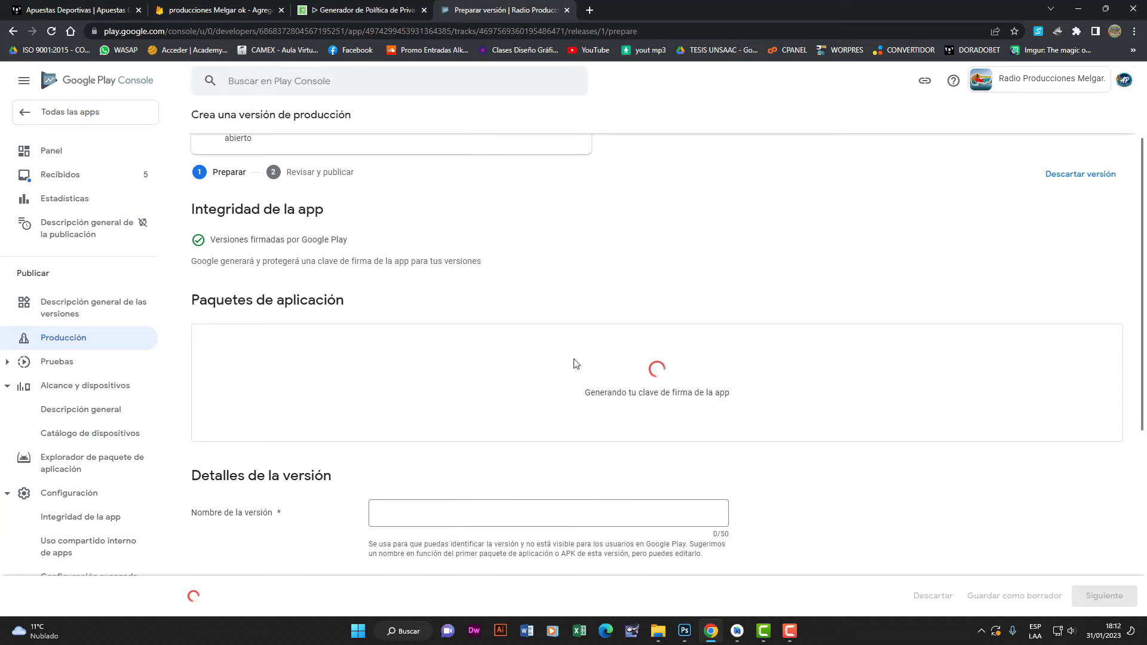
{"action": "scroll", "coordinate": [614, 405], "scroll_direction": "down", "scroll_amount": 2}
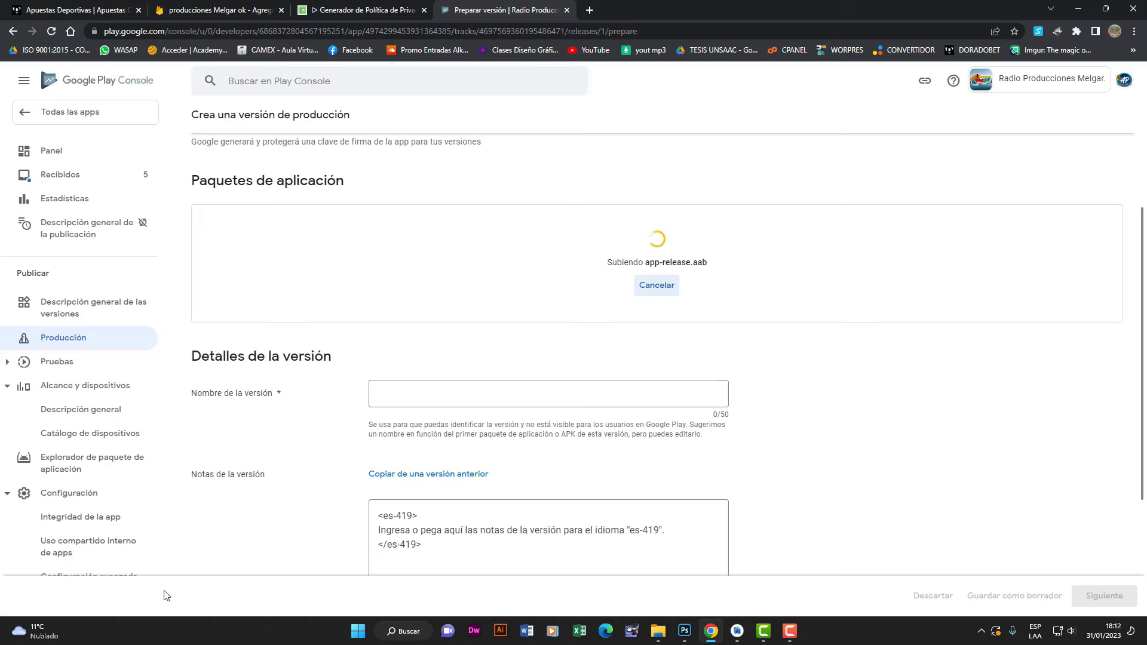
{"action": "left_click", "coordinate": [590, 10]}
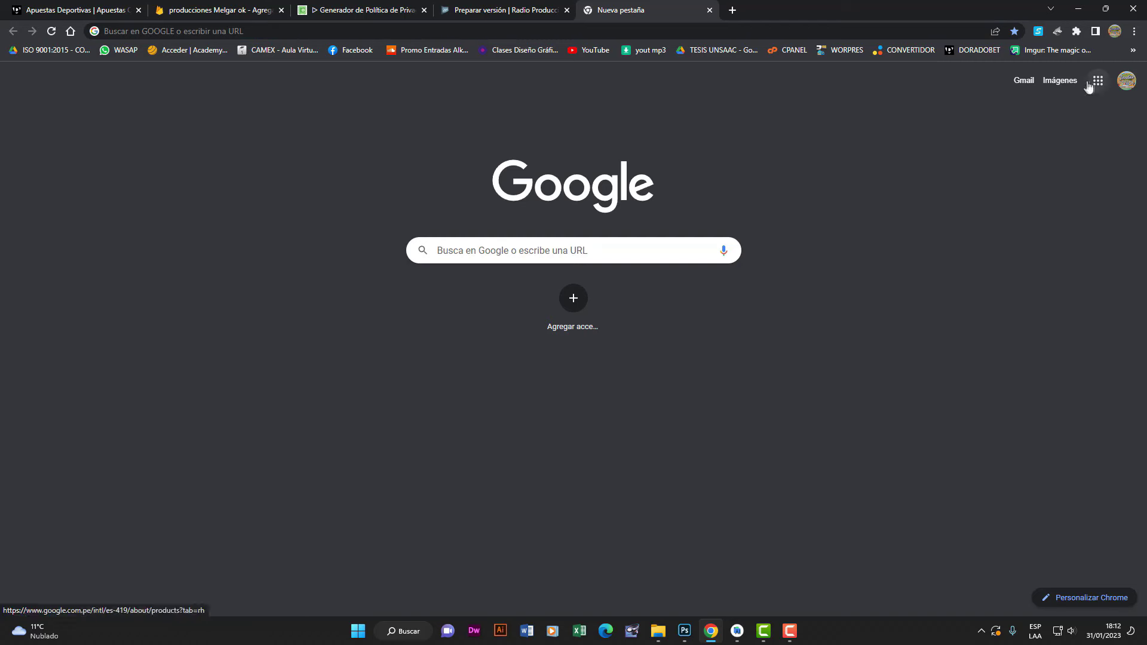
{"action": "left_click", "coordinate": [1098, 80]}
{"action": "scroll", "coordinate": [1053, 279], "scroll_direction": "down", "scroll_amount": 5}
{"action": "left_click", "coordinate": [1035, 245]}
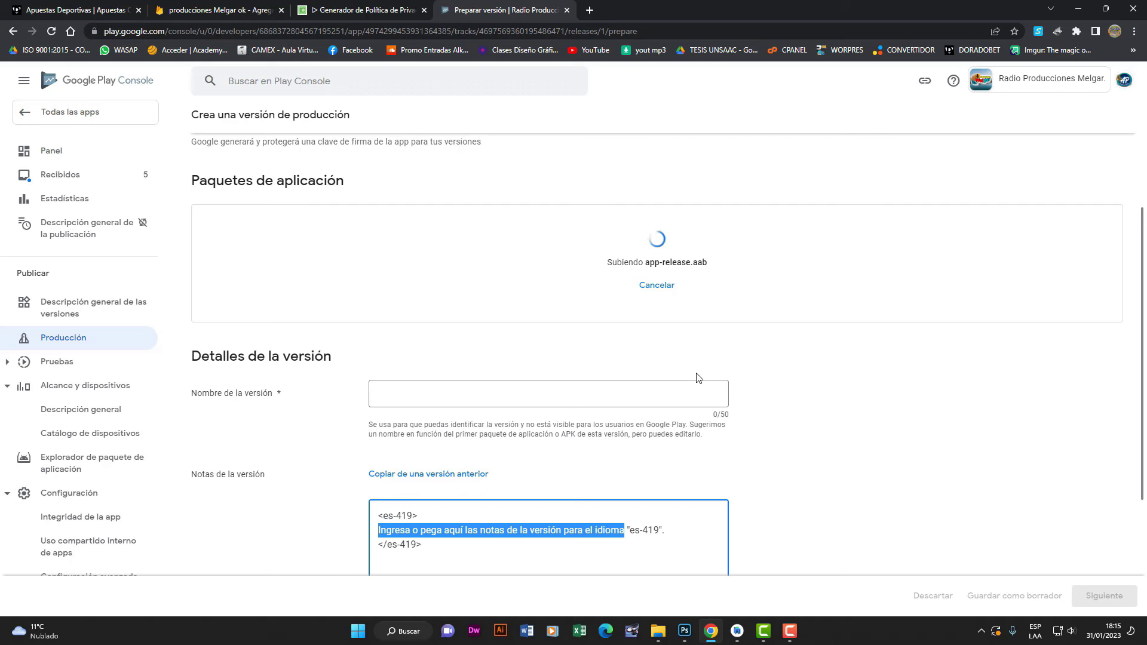
{"action": "left_click", "coordinate": [780, 429]}
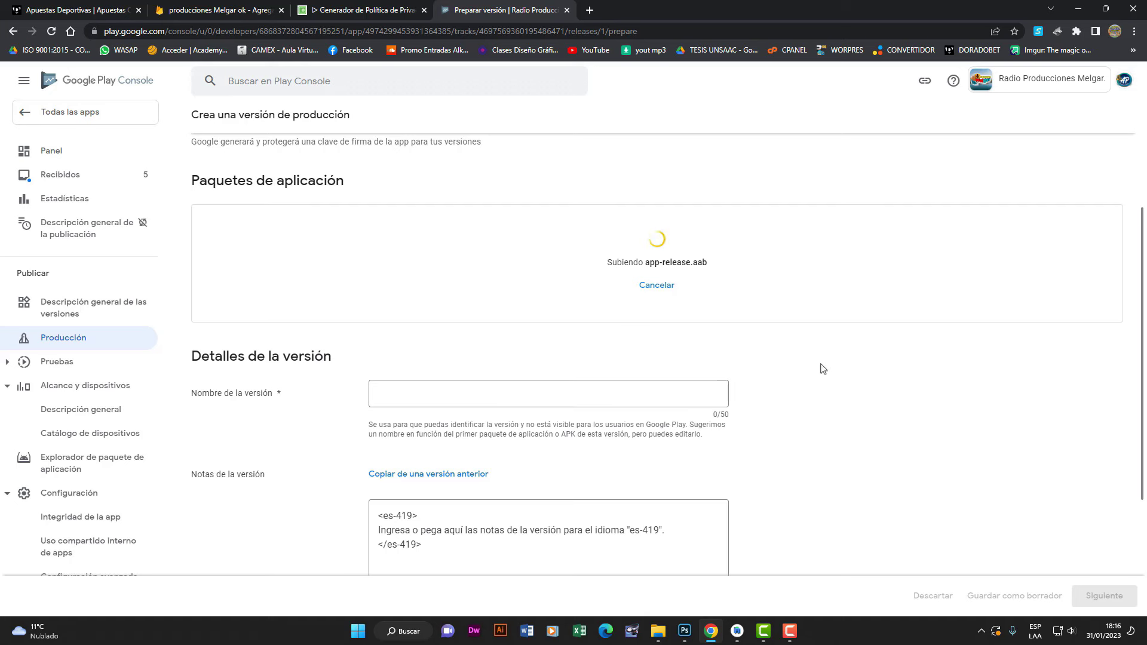
{"action": "scroll", "coordinate": [870, 416], "scroll_direction": "up", "scroll_amount": 1}
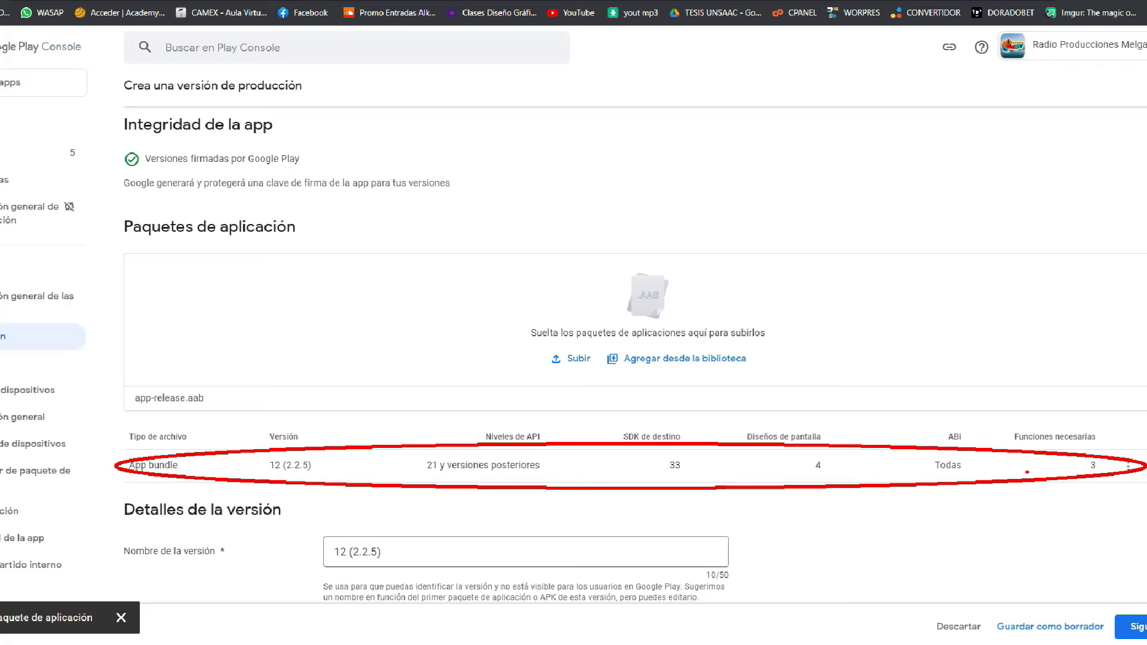
- Replace the placeholder sentence before "es-419" in the release notes with RADIOPRODUCCIONESMELGAR VERSION 12
{"action": "scroll", "coordinate": [476, 505], "scroll_direction": "down", "scroll_amount": 2}
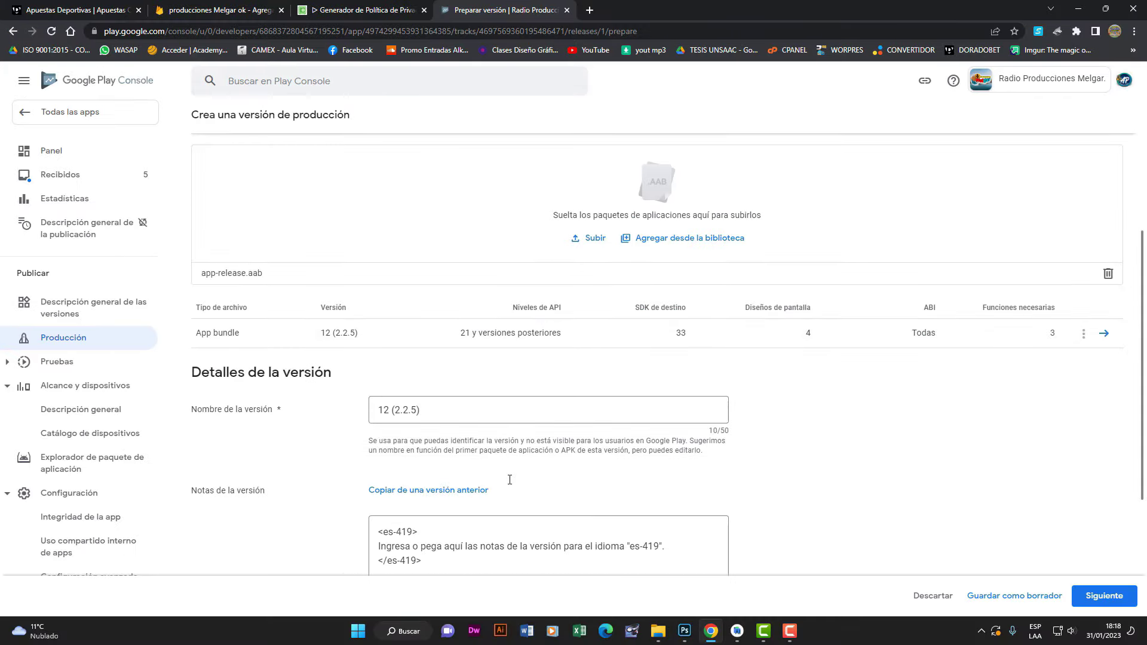
{"action": "scroll", "coordinate": [510, 480], "scroll_direction": "down", "scroll_amount": 1}
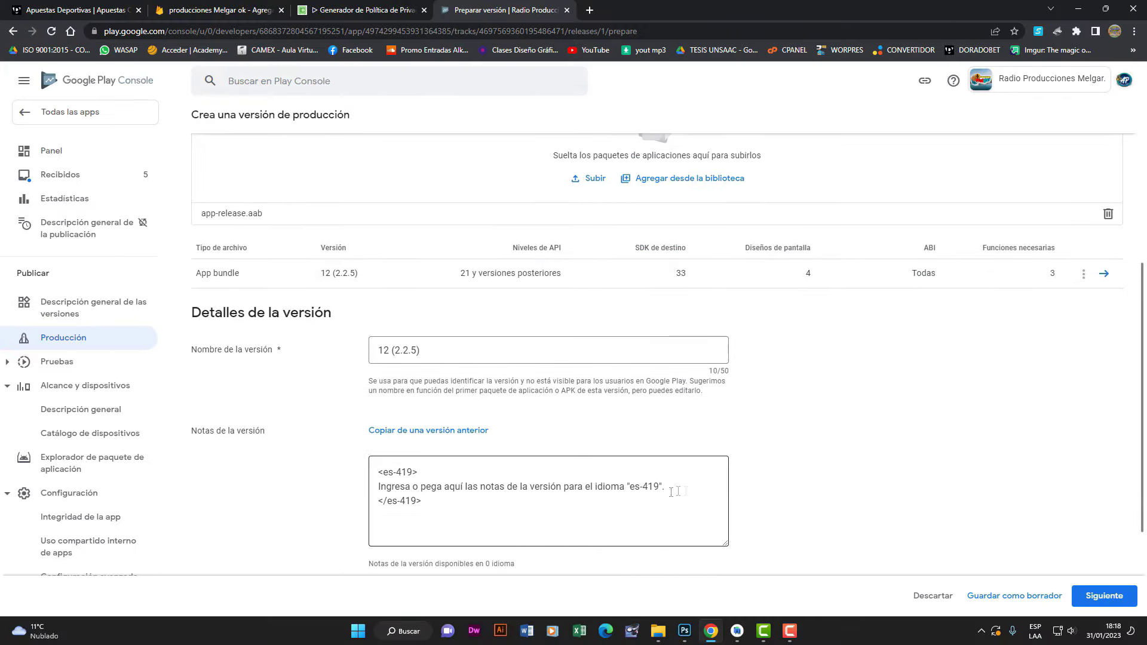
{"action": "left_click_drag", "start_coordinate": [625, 489], "coordinate": [364, 485]}
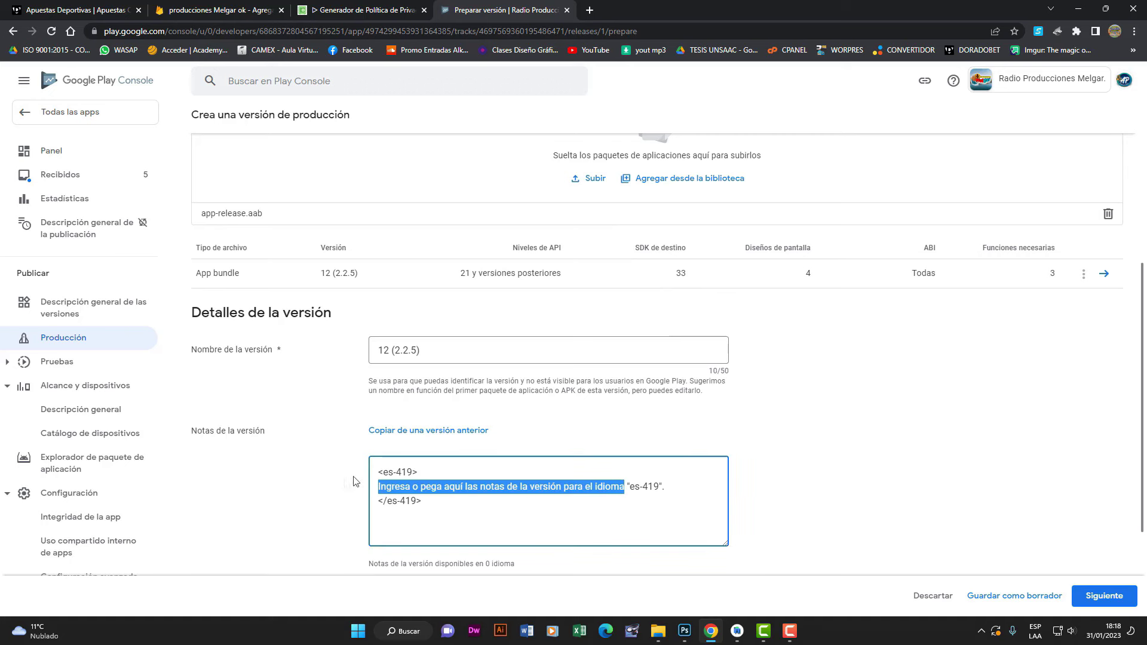
{"action": "type", "text": "RADIO"}
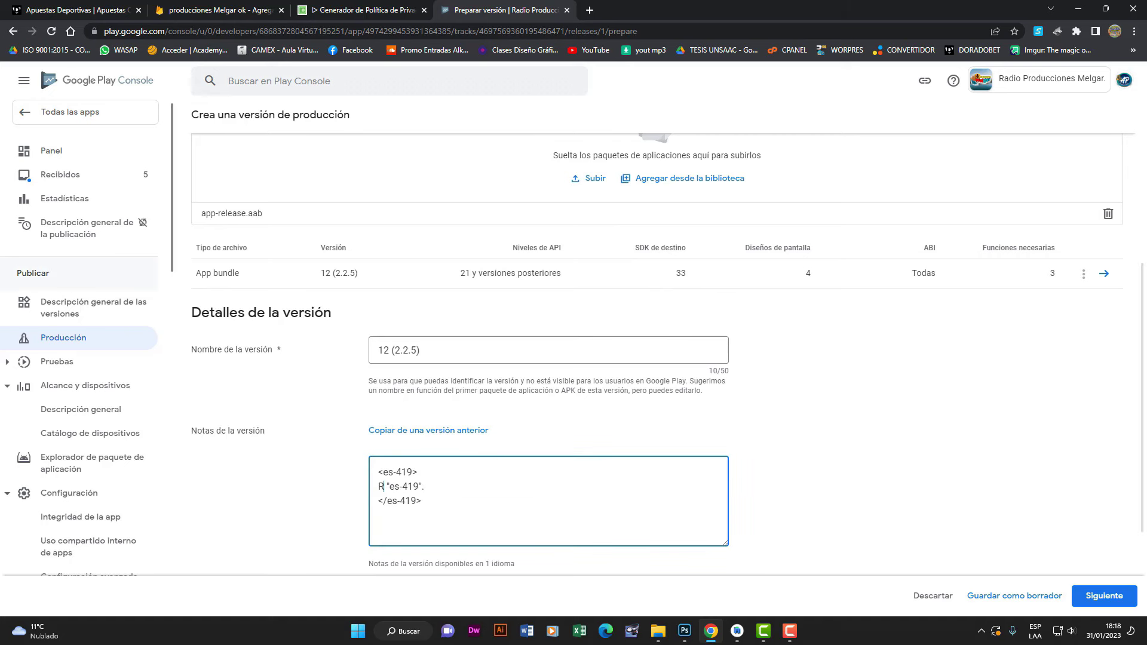
{"action": "type", "text": "PRODUCCIONESE"}
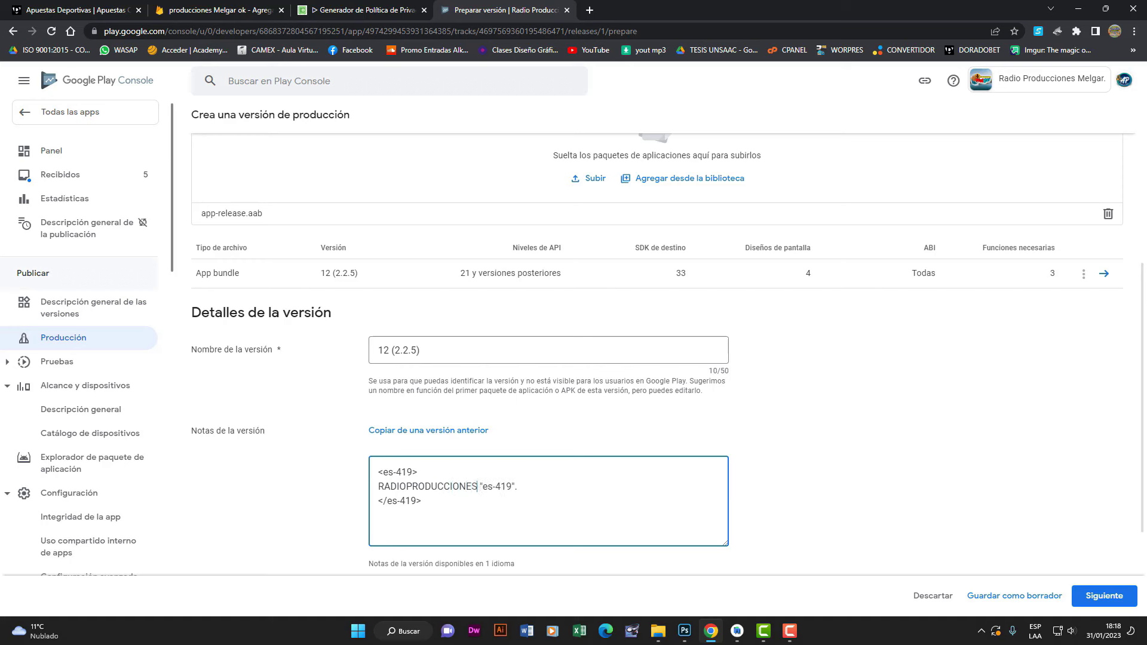
{"action": "key", "text": "BackSpace"}
{"action": "type", "text": "MELGAR VERSION 12"}
{"action": "left_click", "coordinate": [387, 352]}
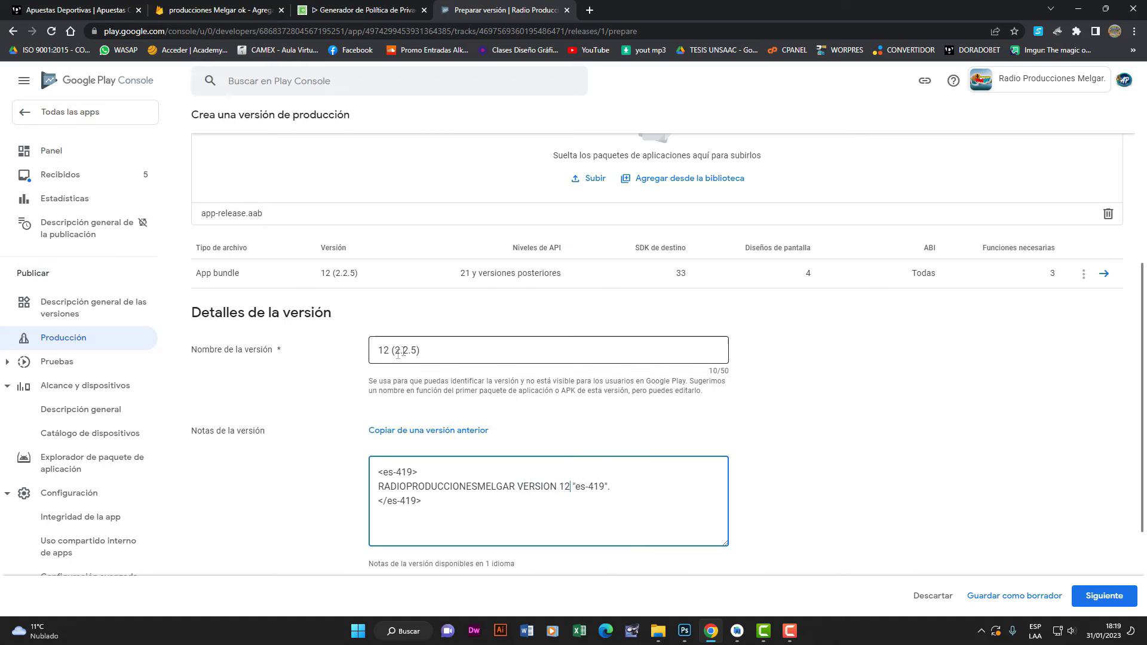
{"action": "double_click", "coordinate": [388, 353]}
{"action": "left_click", "coordinate": [579, 502]}
- Check the production version's details and proceed to the Revisar y publicar stage
{"action": "scroll", "coordinate": [935, 509], "scroll_direction": "down", "scroll_amount": 3}
{"action": "scroll", "coordinate": [934, 510], "scroll_direction": "up", "scroll_amount": 10}
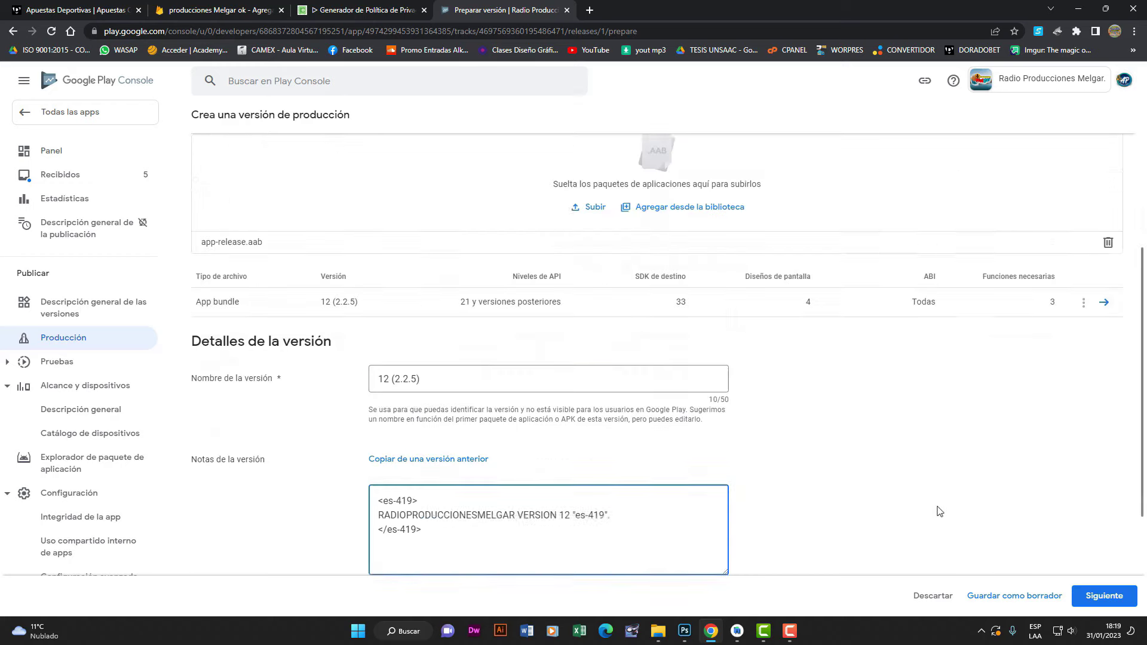
{"action": "scroll", "coordinate": [1037, 586], "scroll_direction": "down", "scroll_amount": 5}
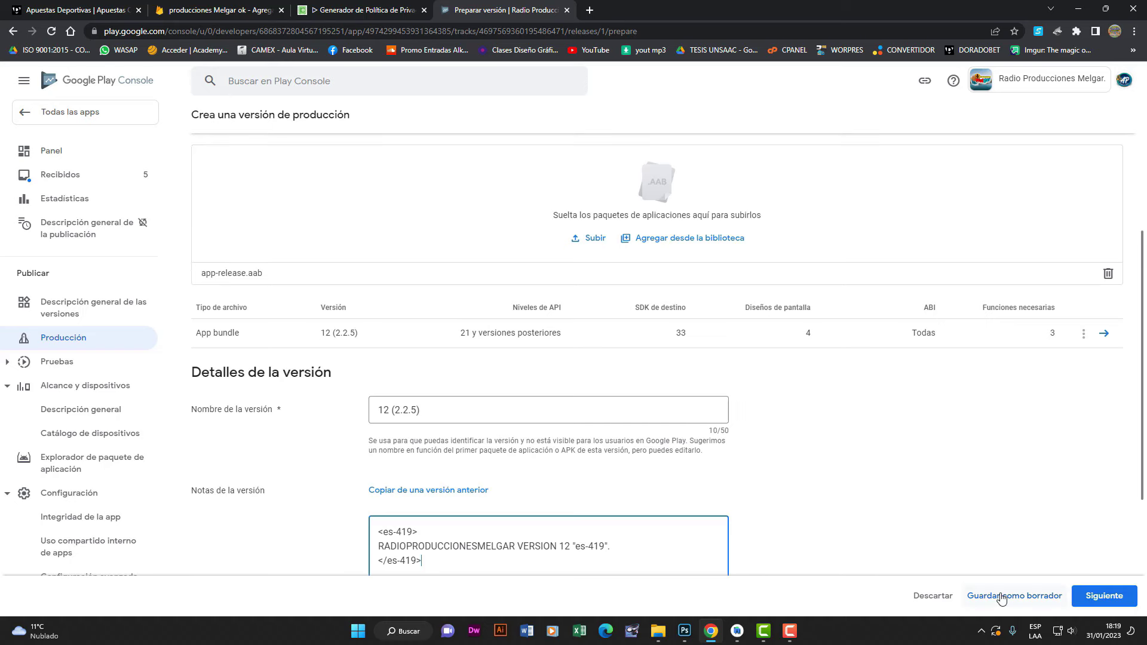
{"action": "left_click", "coordinate": [1086, 597]}
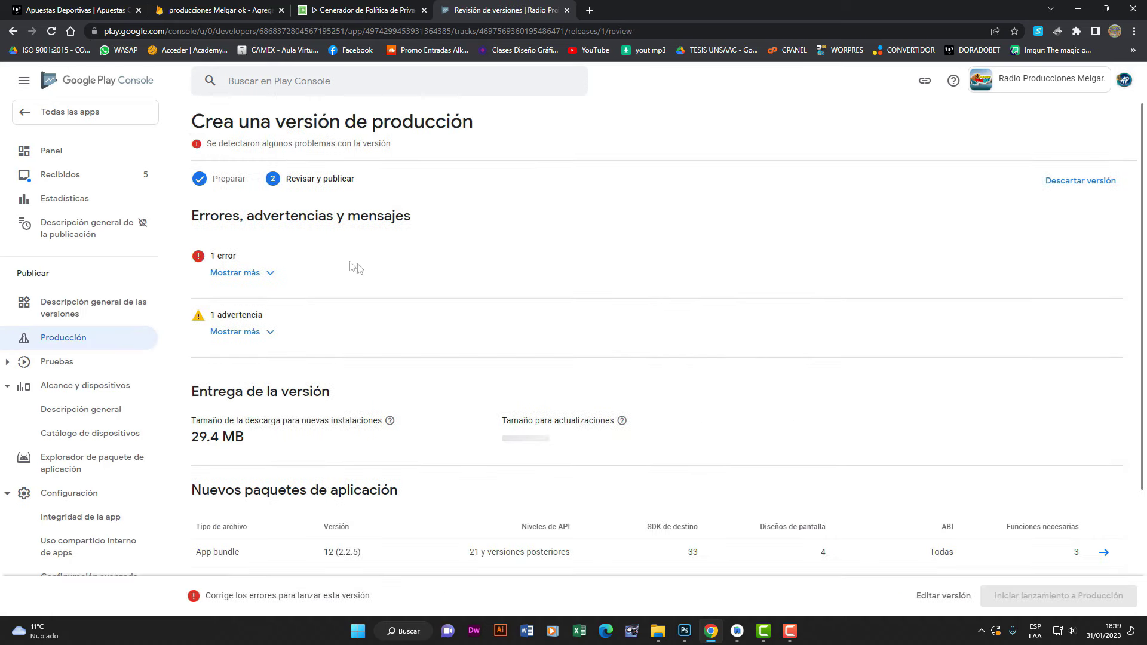
- Expand the version's error details and open the advertising ID declaration form linked there
{"action": "left_click", "coordinate": [269, 274]}
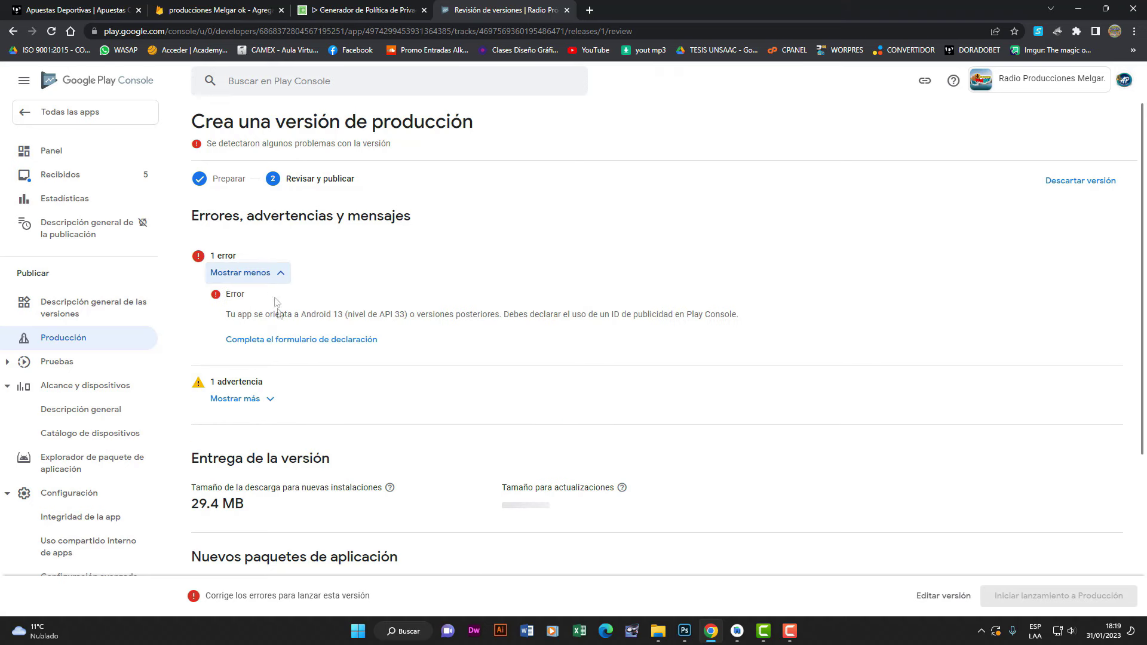
{"action": "right_click", "coordinate": [291, 346]}
{"action": "key", "text": "Escape"}
{"action": "left_click", "coordinate": [287, 341]}
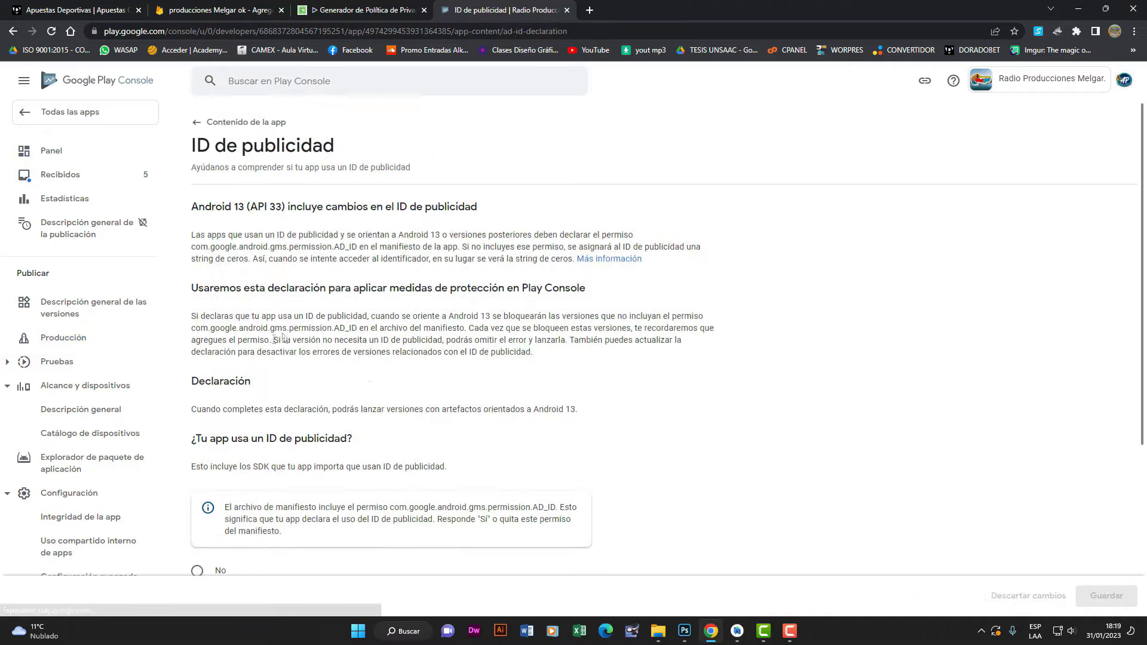
- Answer Sí to using an advertising ID and select Funciones de la app, Estadísticas, Comunicaciones del desarrollador and Publicidad o marketing as reasons
{"action": "scroll", "coordinate": [283, 338], "scroll_direction": "down", "scroll_amount": 4}
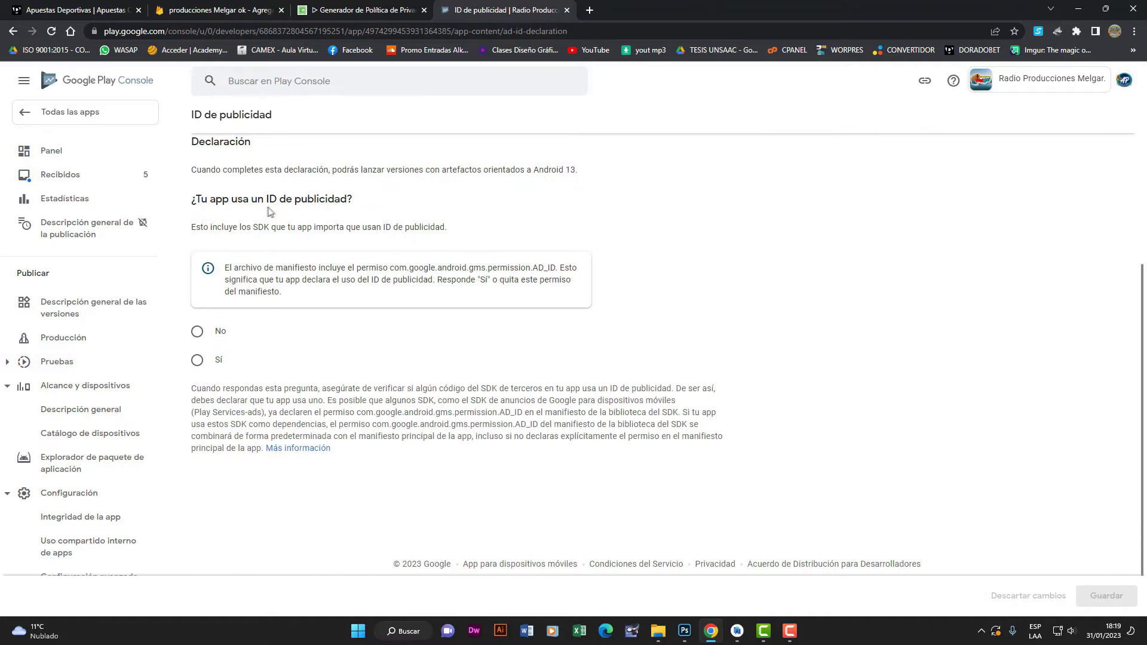
{"action": "left_click", "coordinate": [197, 360]}
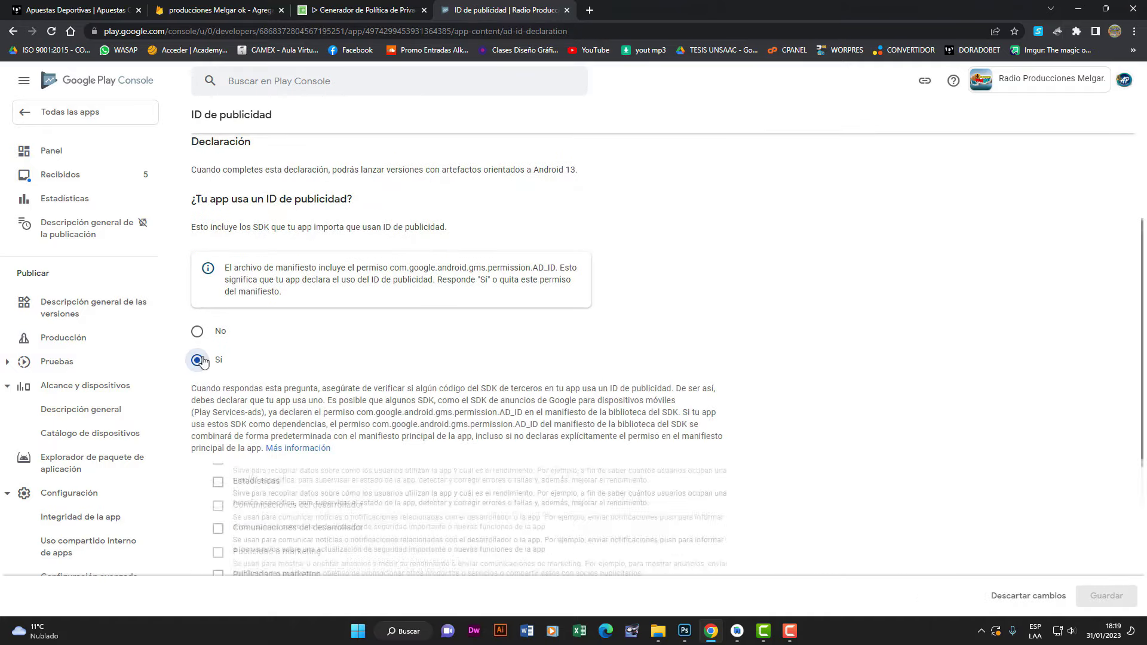
{"action": "scroll", "coordinate": [330, 359], "scroll_direction": "down", "scroll_amount": 3}
{"action": "left_click", "coordinate": [218, 336]}
{"action": "left_click", "coordinate": [218, 373]}
{"action": "left_click", "coordinate": [218, 420]}
{"action": "left_click", "coordinate": [218, 466]}
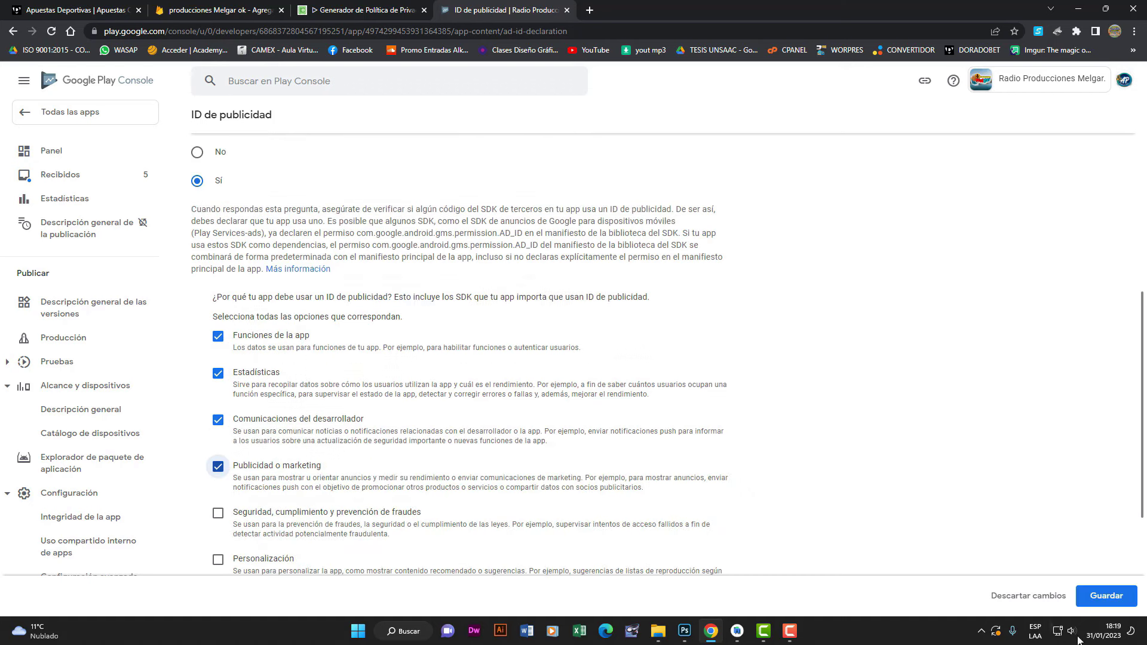
- Save the advertising ID declaration and check its entry among the app content declarations
{"action": "left_click", "coordinate": [1107, 597]}
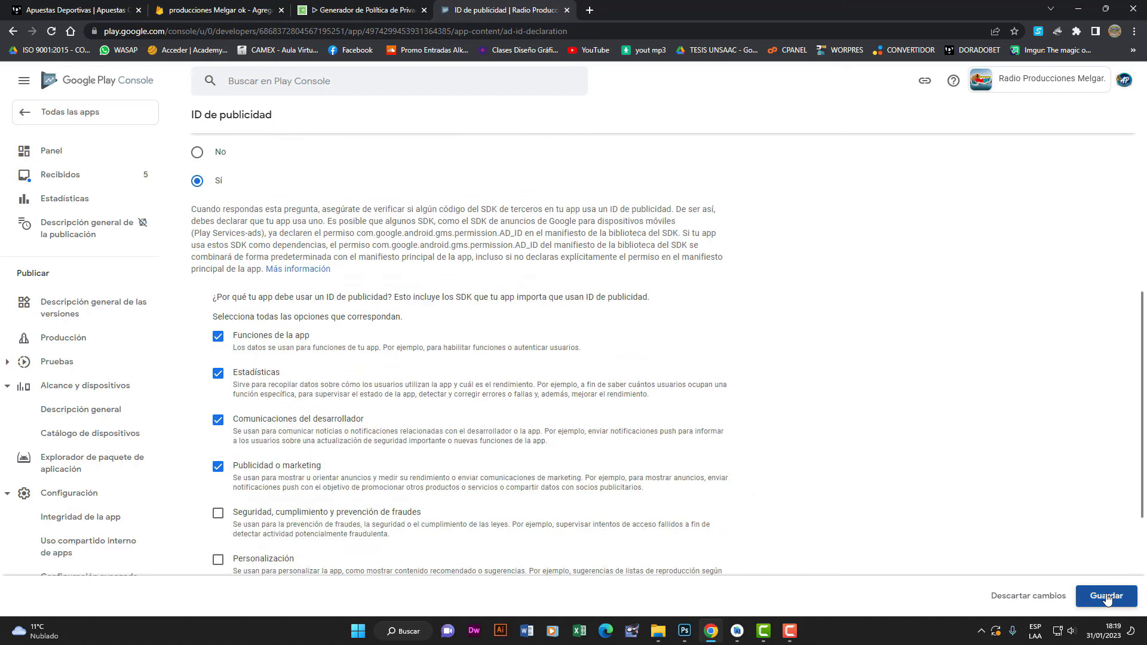
{"action": "scroll", "coordinate": [614, 425], "scroll_direction": "up", "scroll_amount": 5}
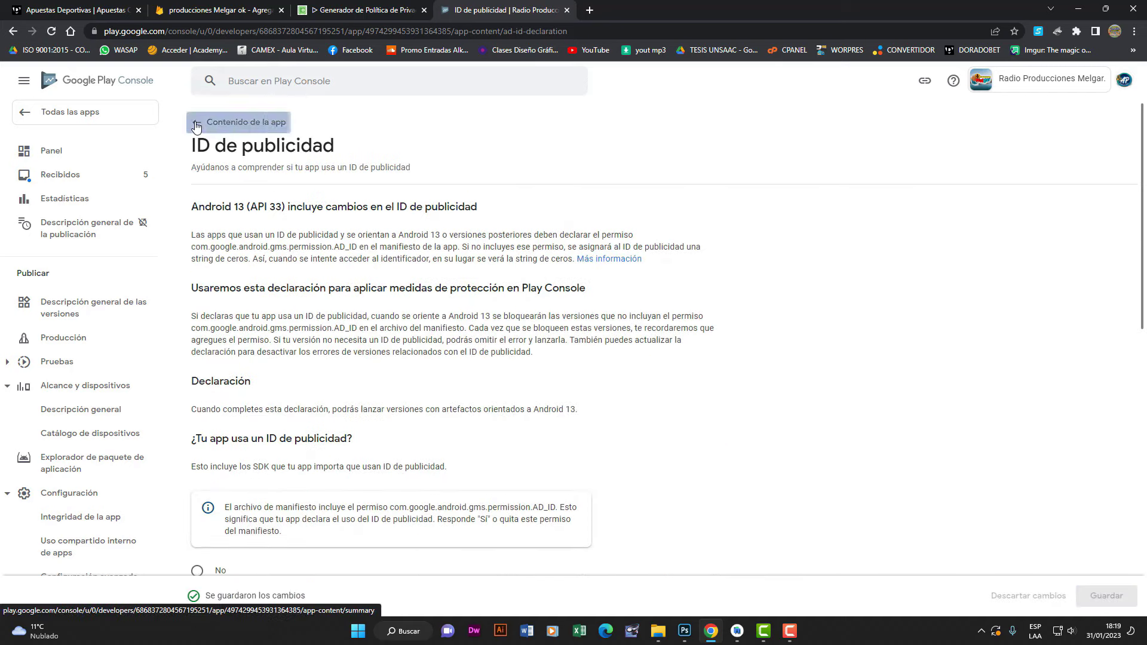
{"action": "left_click", "coordinate": [197, 124]}
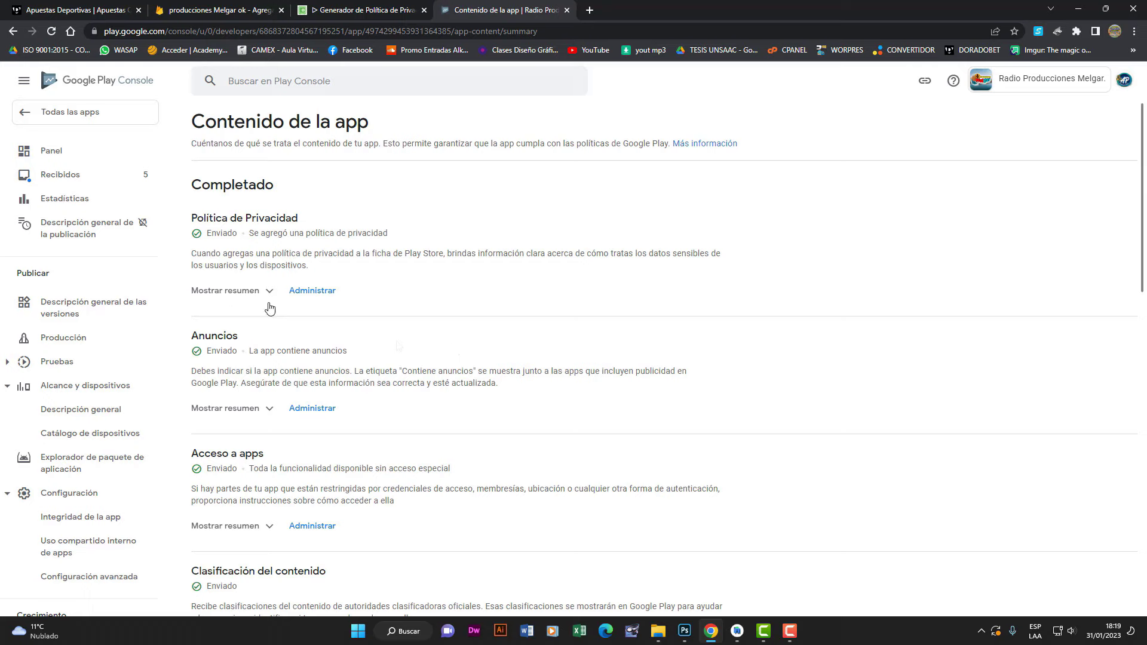
{"action": "scroll", "coordinate": [256, 290], "scroll_direction": "down", "scroll_amount": 12}
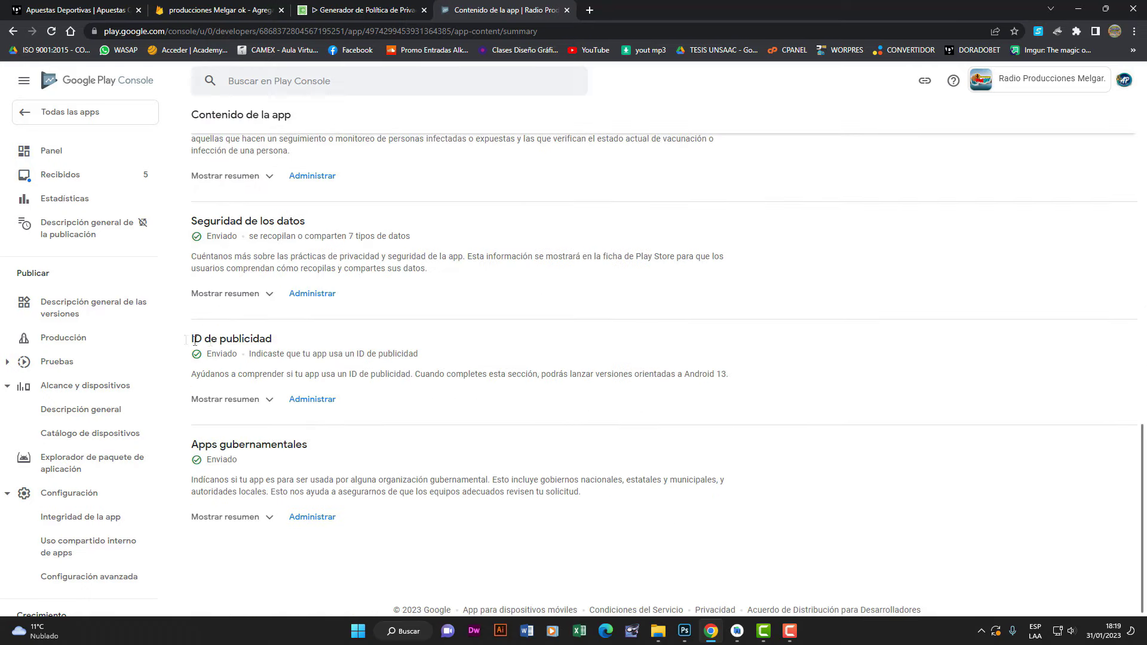
- Open the draft production version 12 (2.2.5) for editing
{"action": "left_click", "coordinate": [94, 338]}
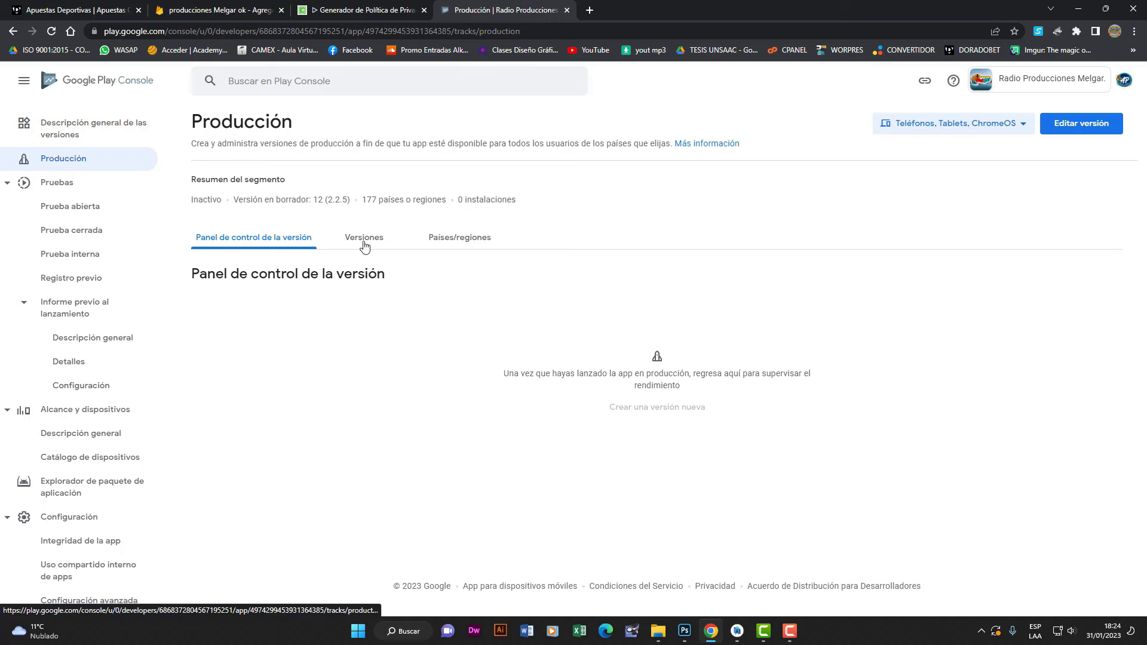
{"action": "left_click", "coordinate": [364, 242]}
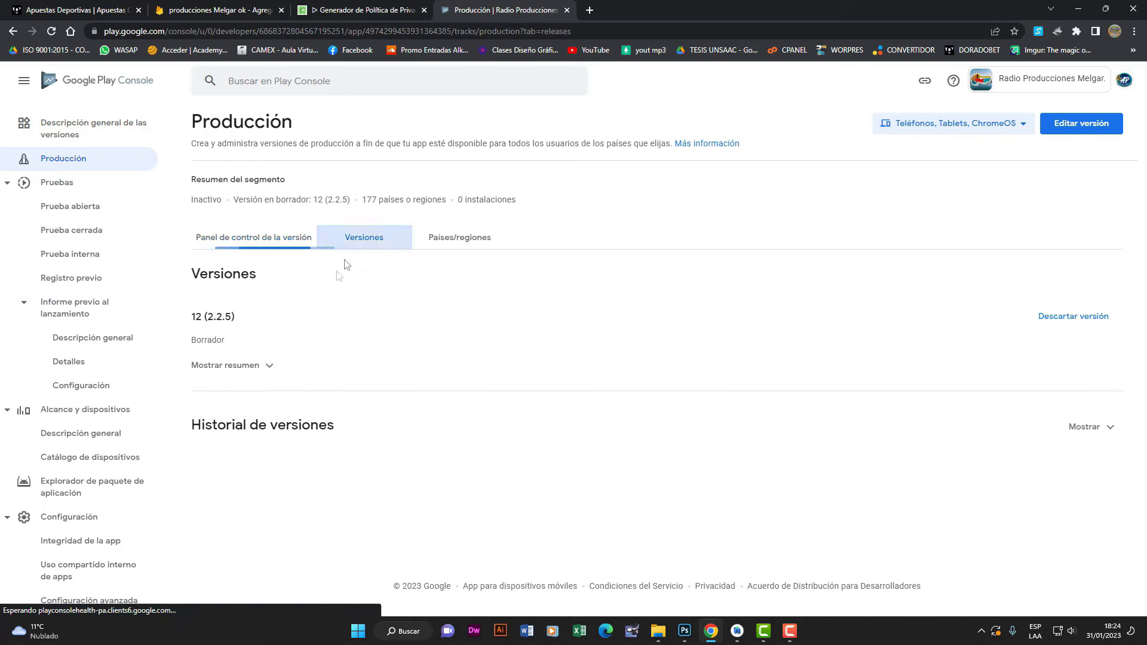
{"action": "left_click", "coordinate": [1070, 131]}
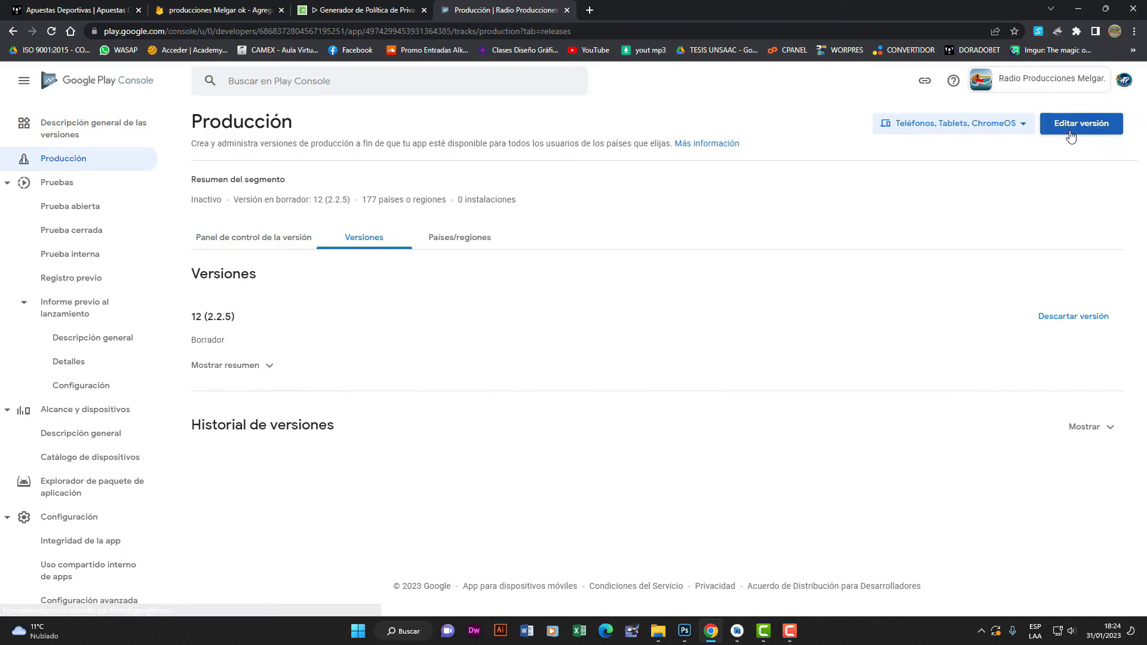
- Advance version 12 (2.2.5) to the review stage and confirm its launch to Producción
{"action": "scroll", "coordinate": [465, 318], "scroll_direction": "down", "scroll_amount": 6}
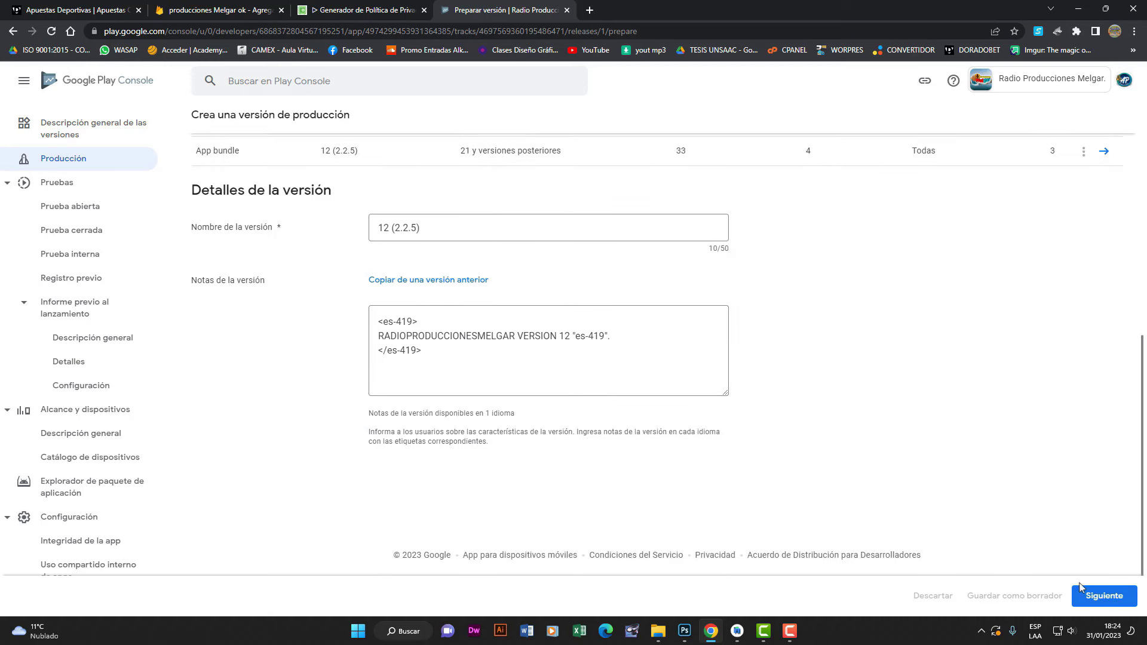
{"action": "left_click", "coordinate": [1105, 596]}
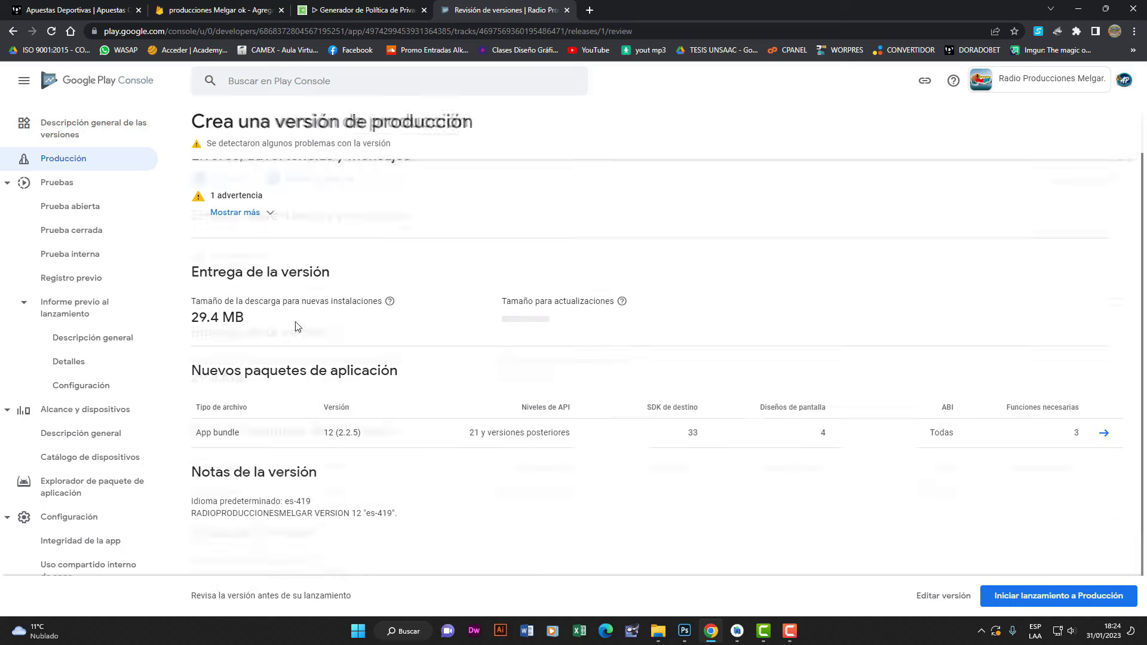
{"action": "scroll", "coordinate": [295, 321], "scroll_direction": "down", "scroll_amount": 1}
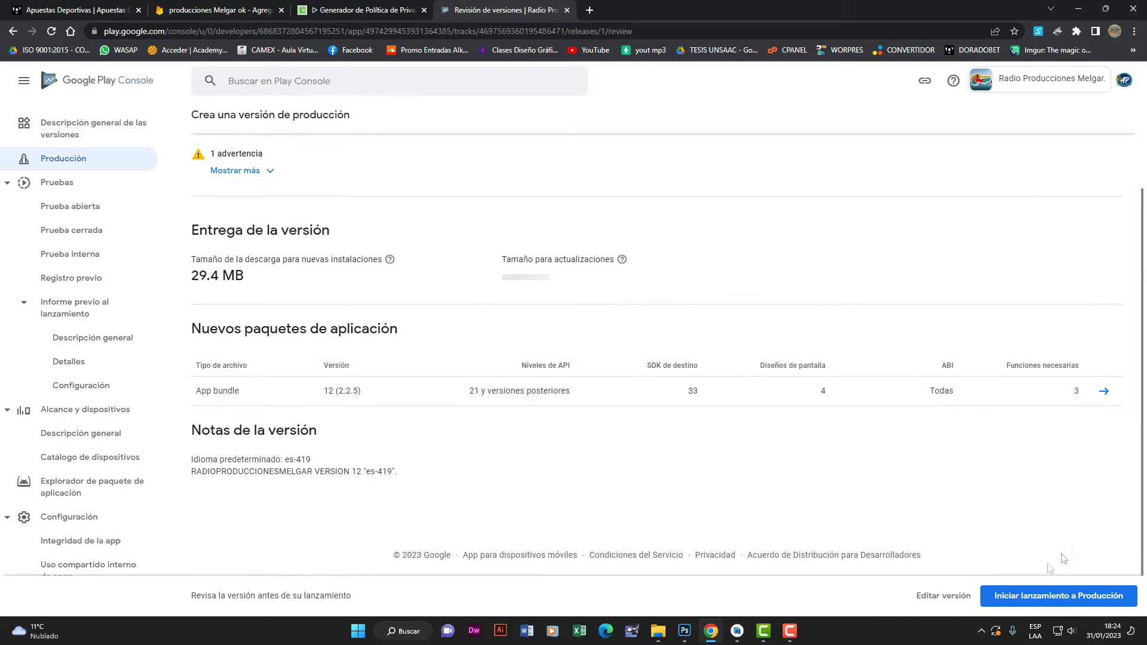
{"action": "left_click", "coordinate": [1044, 594]}
{"action": "left_click", "coordinate": [671, 393]}
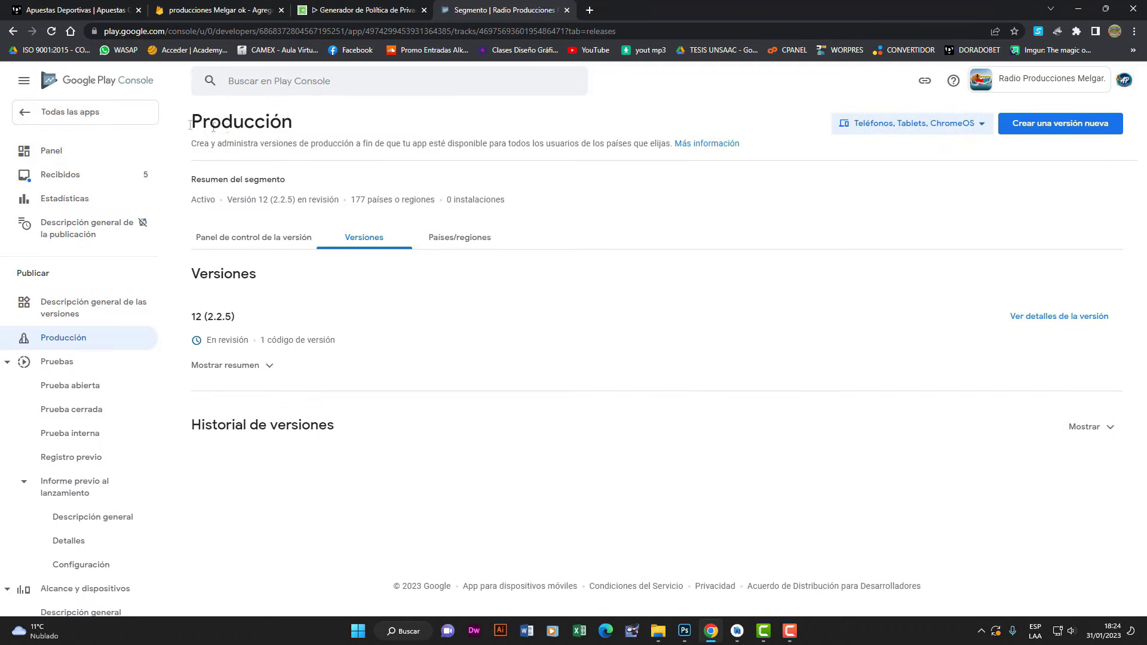
- View the app's Google Play page from its dashboard, and close that page again
{"action": "left_click", "coordinate": [47, 152]}
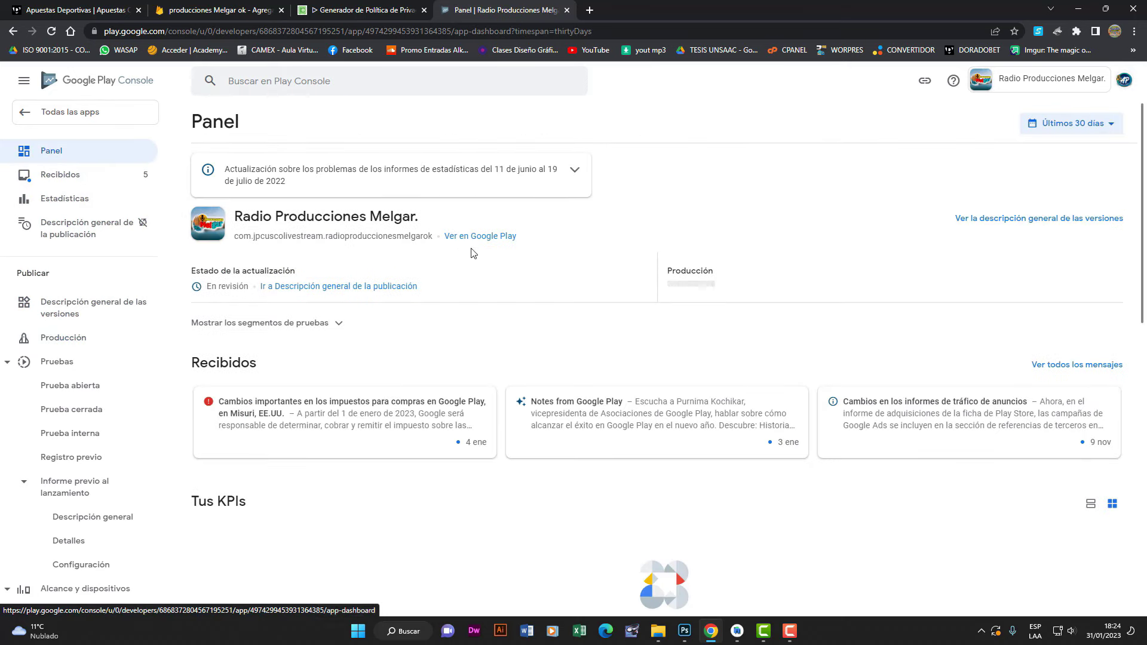
{"action": "left_click", "coordinate": [471, 239]}
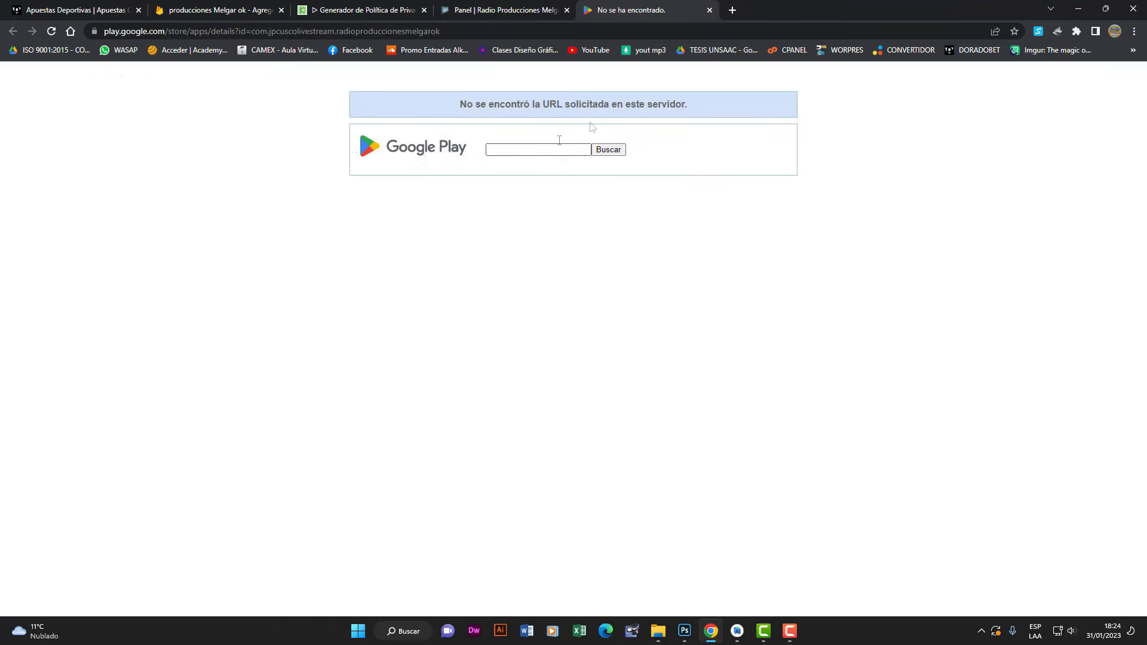
{"action": "left_click", "coordinate": [710, 11]}
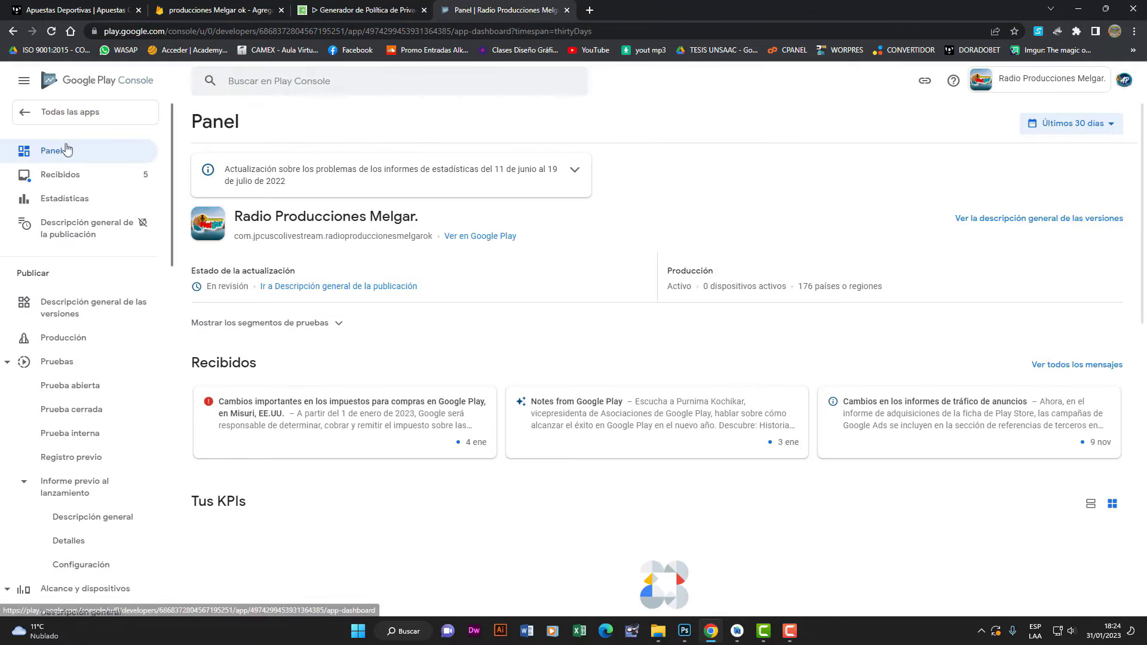
- Return to the list of all apps and check the status of Radio Producciones Melgar. there
{"action": "key", "text": "alt+Left"}
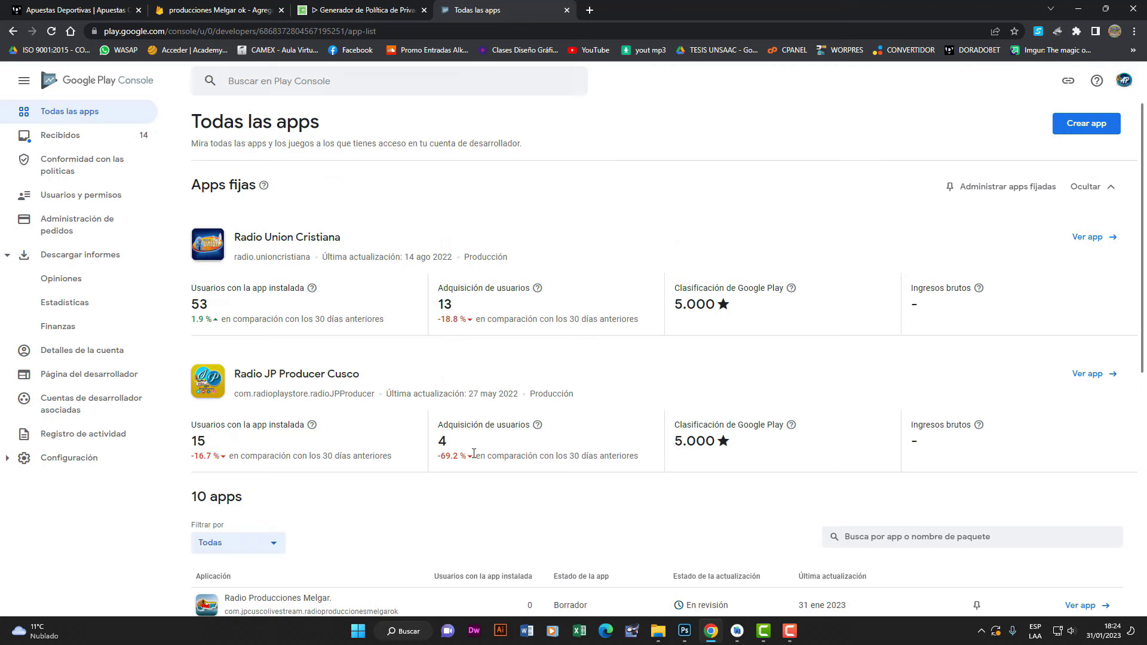
{"action": "scroll", "coordinate": [474, 452], "scroll_direction": "down", "scroll_amount": 2}
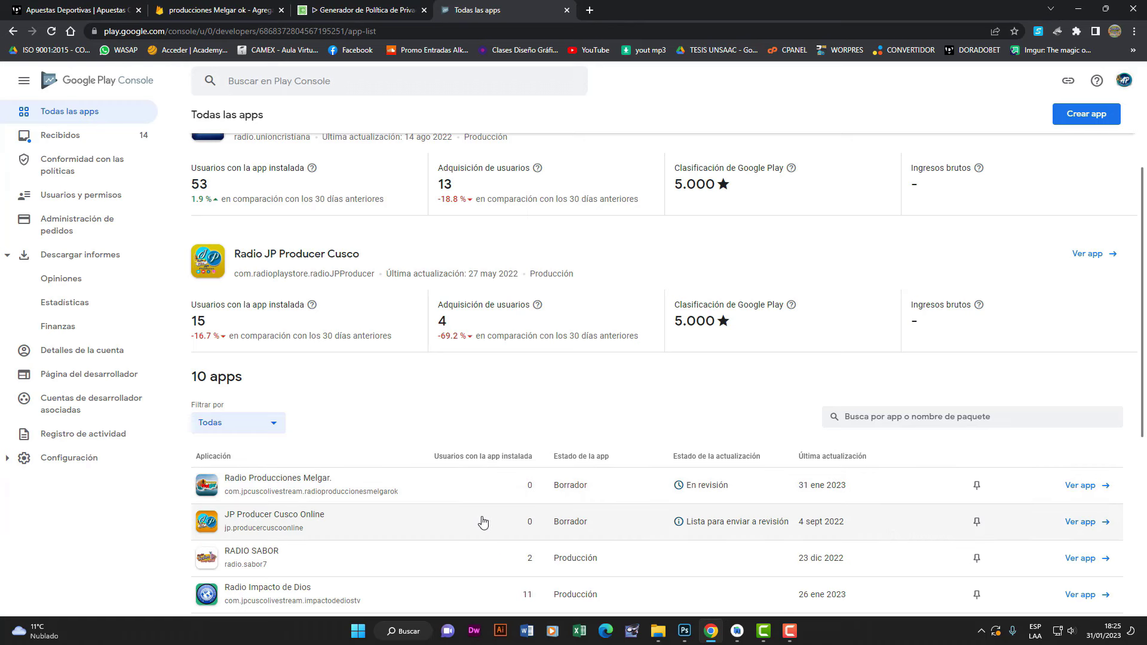
{"action": "scroll", "coordinate": [484, 521], "scroll_direction": "down", "scroll_amount": 1}
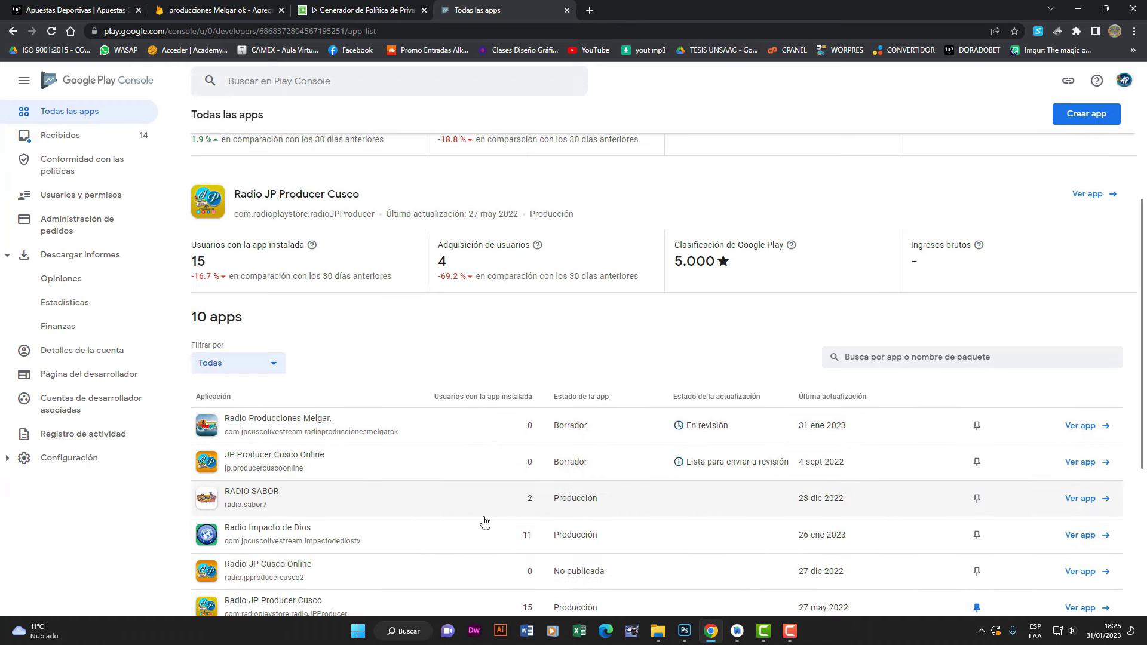
- Open Radio JP Producer Cusco, look over its Google Play page as an example of a published app, and close that page
{"action": "left_click", "coordinate": [1080, 610]}
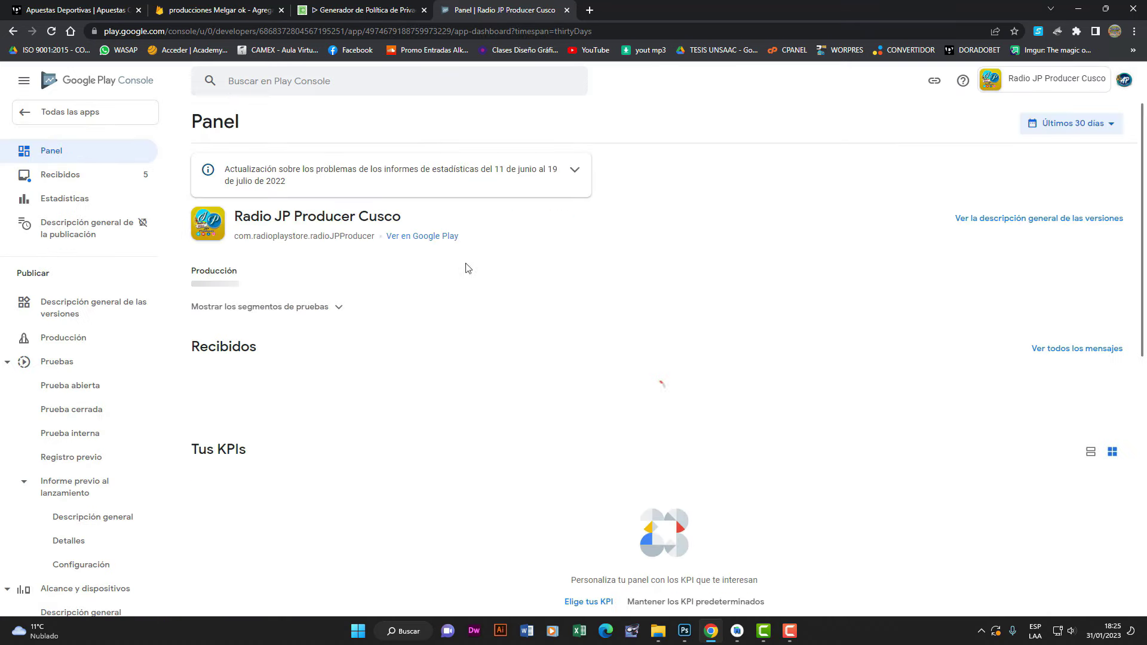
{"action": "left_click", "coordinate": [434, 239]}
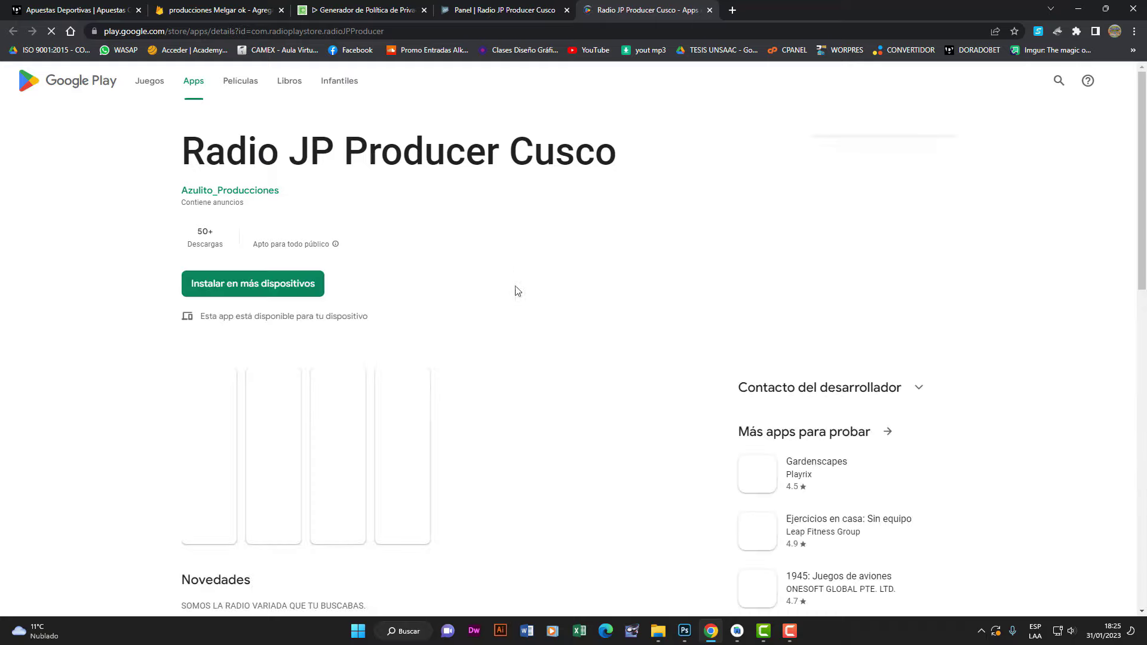
{"action": "scroll", "coordinate": [427, 300], "scroll_direction": "down", "scroll_amount": 3}
{"action": "scroll", "coordinate": [426, 300], "scroll_direction": "up", "scroll_amount": 3}
{"action": "left_click", "coordinate": [710, 11]}
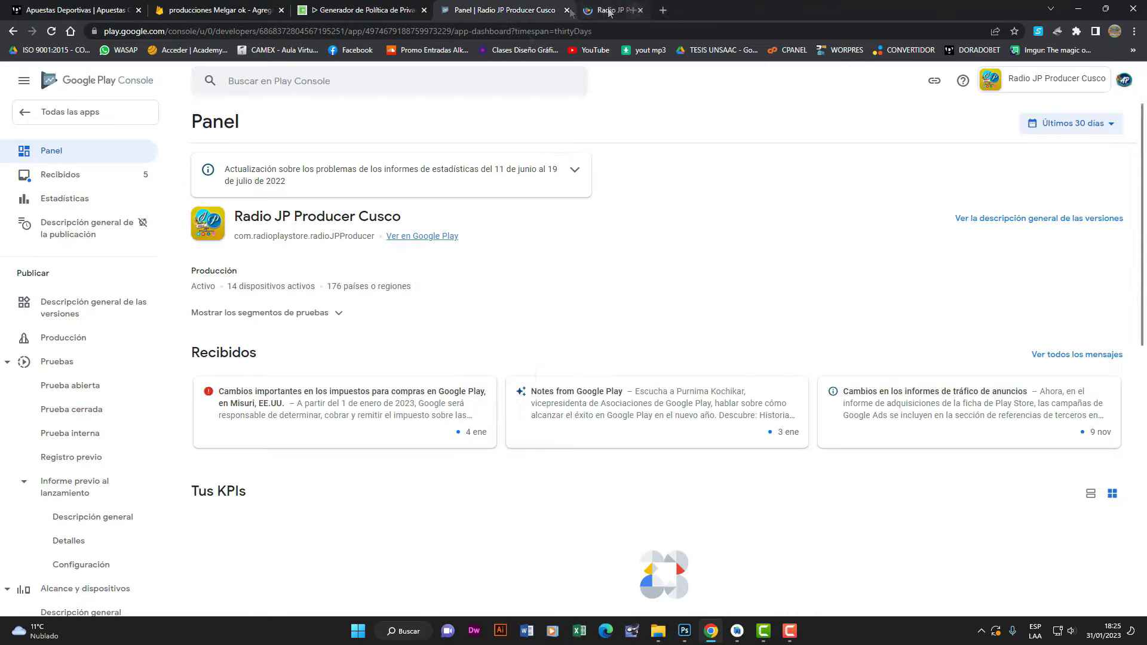
- Go back through the app list to Radio Producciones Melgar., view its Google Play page once more, and close it
{"action": "left_click", "coordinate": [35, 113]}
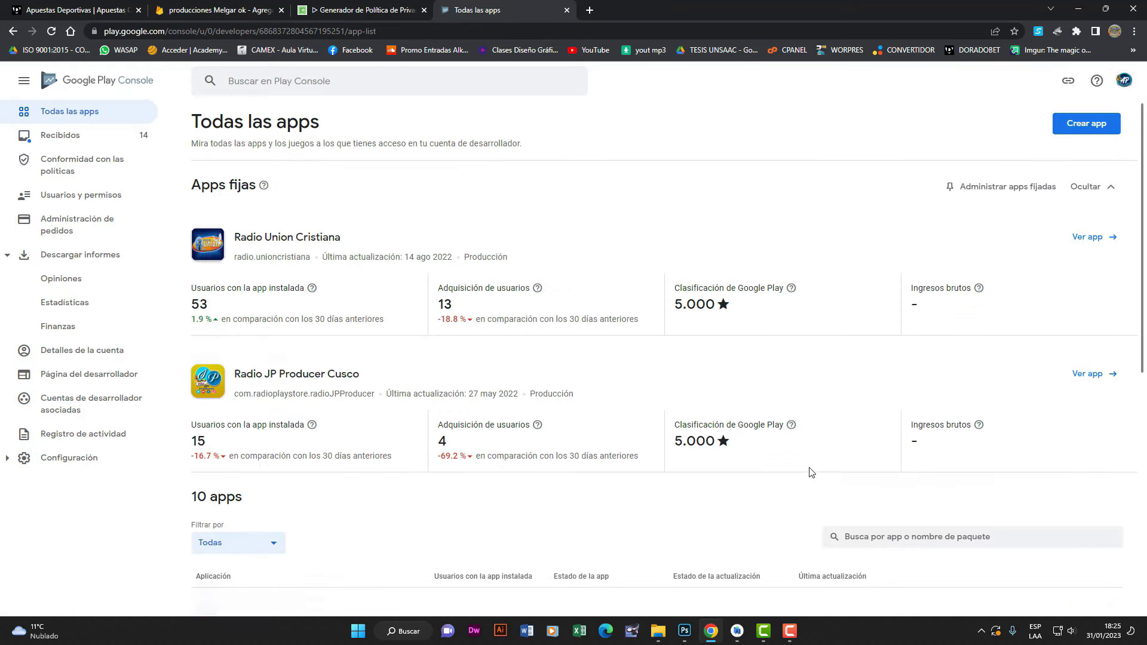
{"action": "scroll", "coordinate": [807, 475], "scroll_direction": "down", "scroll_amount": 1}
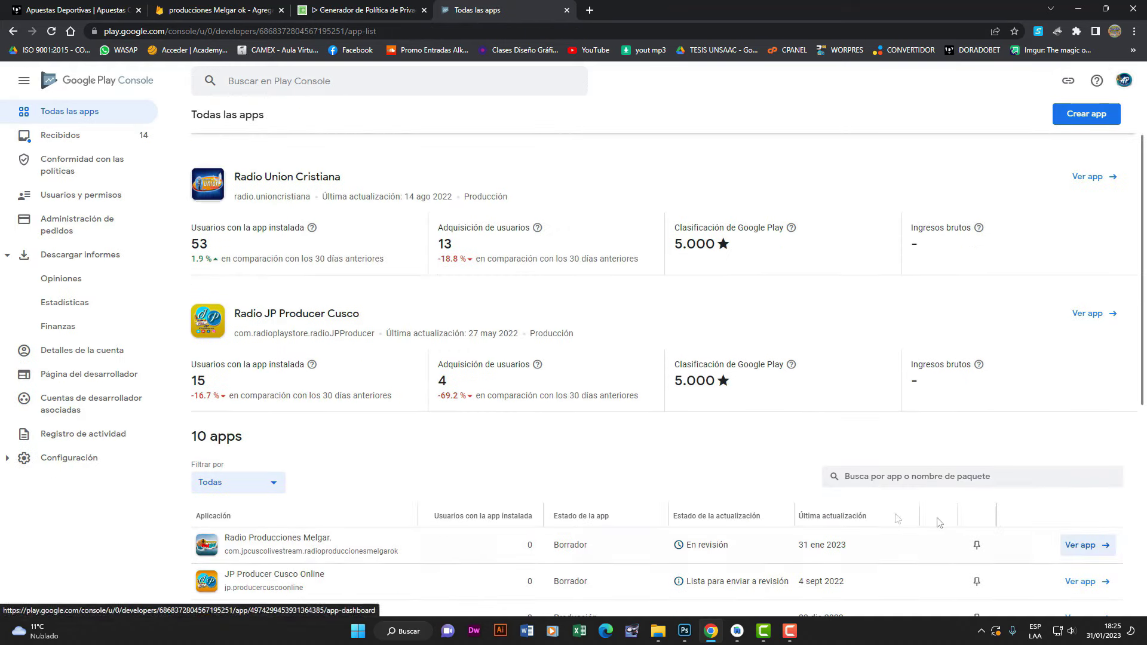
{"action": "left_click", "coordinate": [1076, 546]}
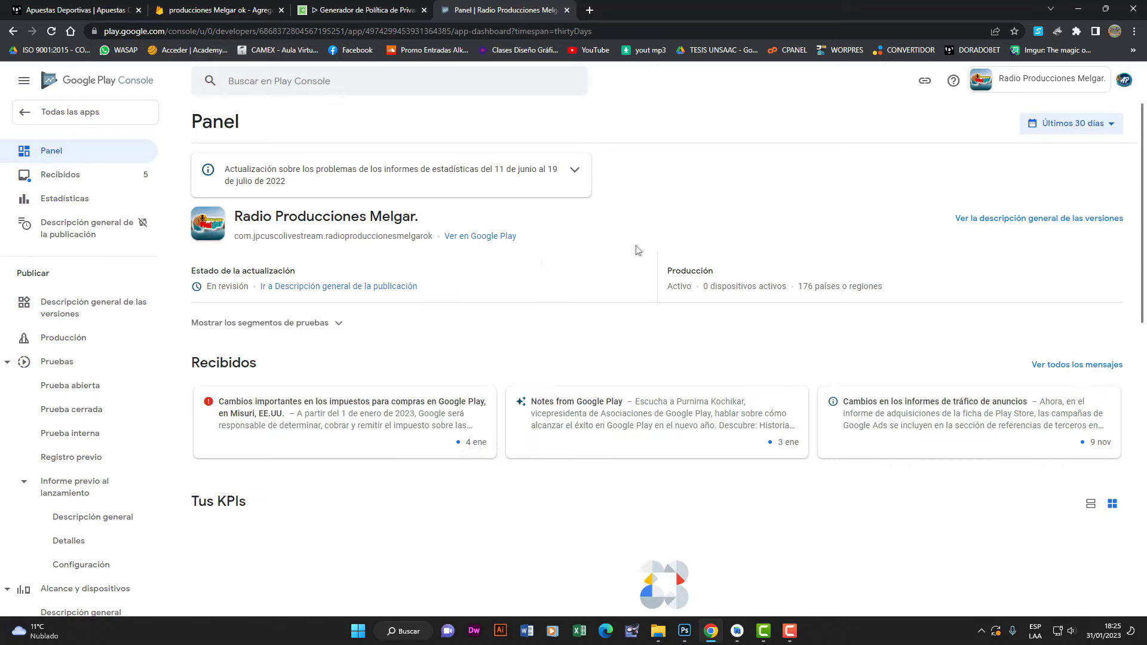
{"action": "left_click", "coordinate": [483, 241]}
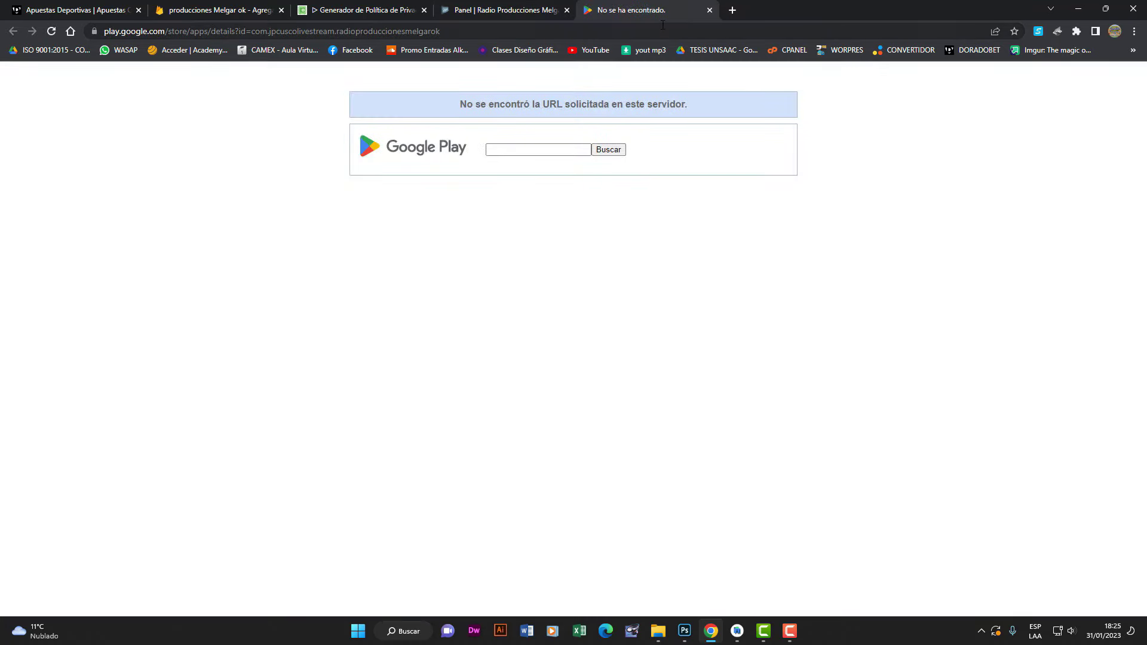
{"action": "left_click", "coordinate": [710, 11]}
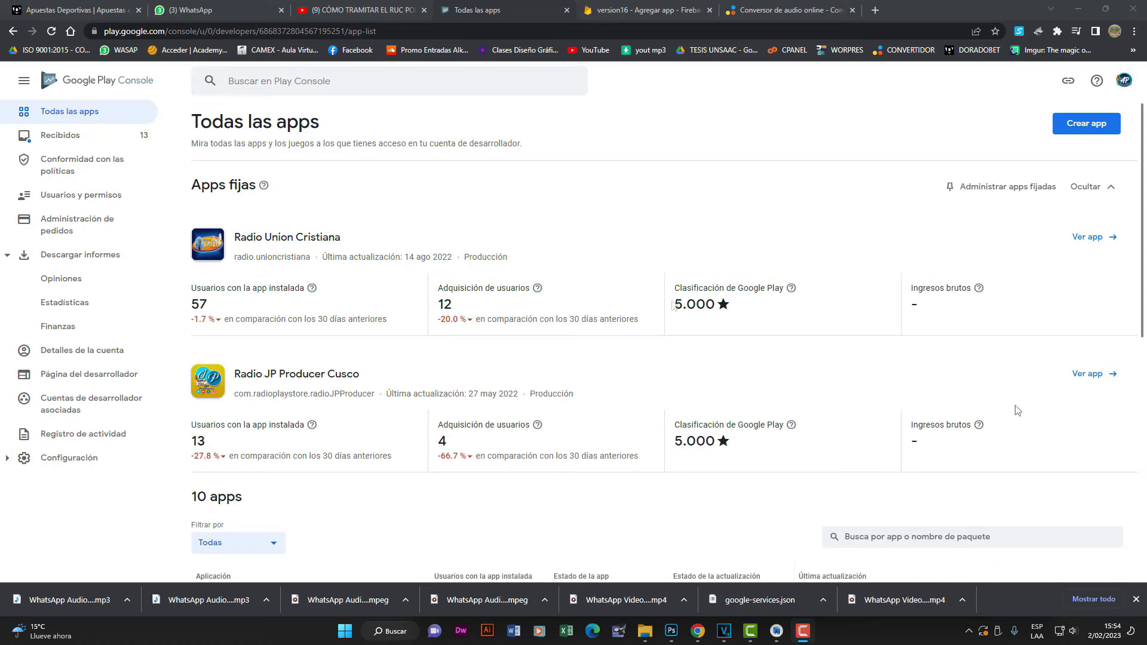
- Check today's date in the system calendar and find Radio Producciones Melgar. in the app list to read its status
{"action": "scroll", "coordinate": [1018, 411], "scroll_direction": "down", "scroll_amount": 2}
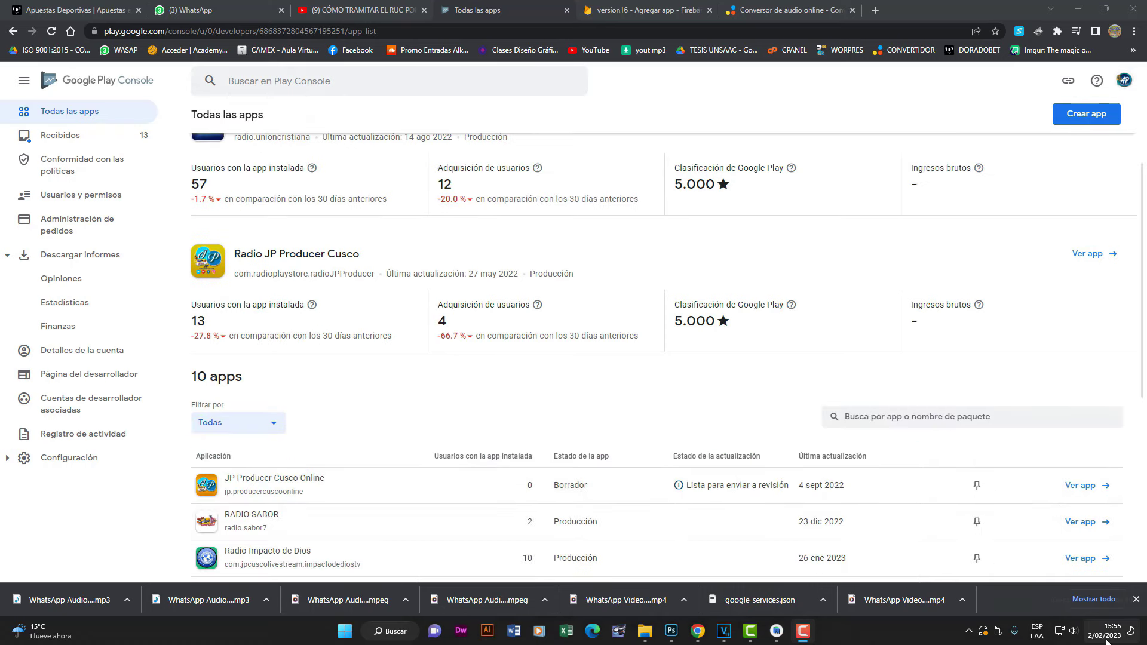
{"action": "left_click", "coordinate": [1107, 636]}
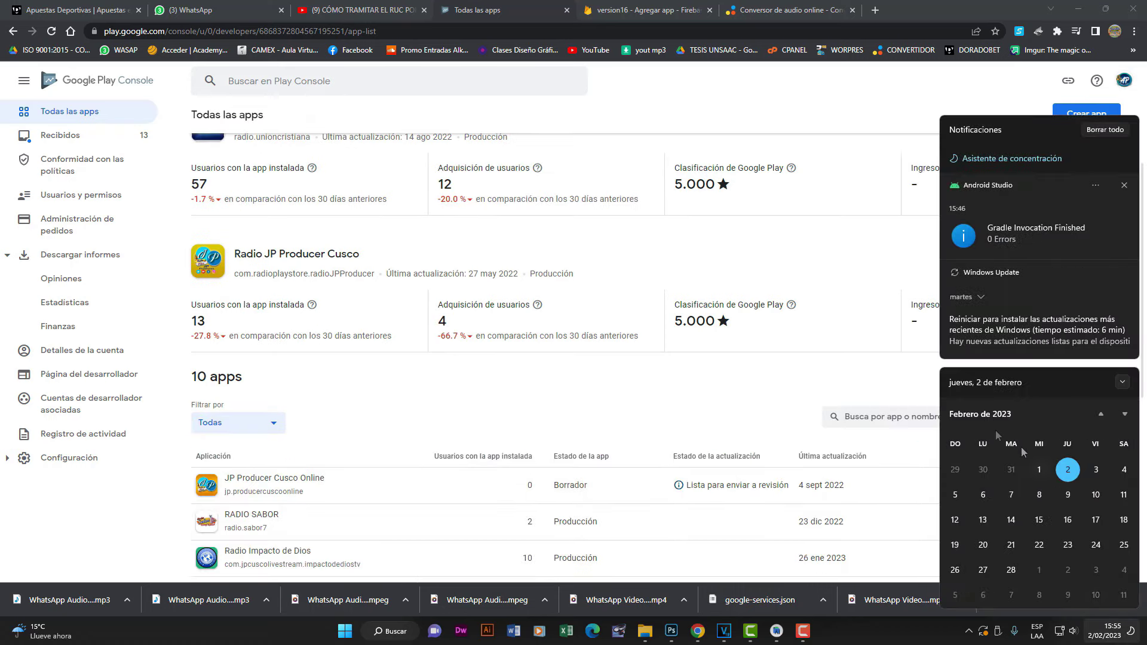
{"action": "left_click", "coordinate": [750, 388]}
{"action": "scroll", "coordinate": [473, 347], "scroll_direction": "down", "scroll_amount": 3}
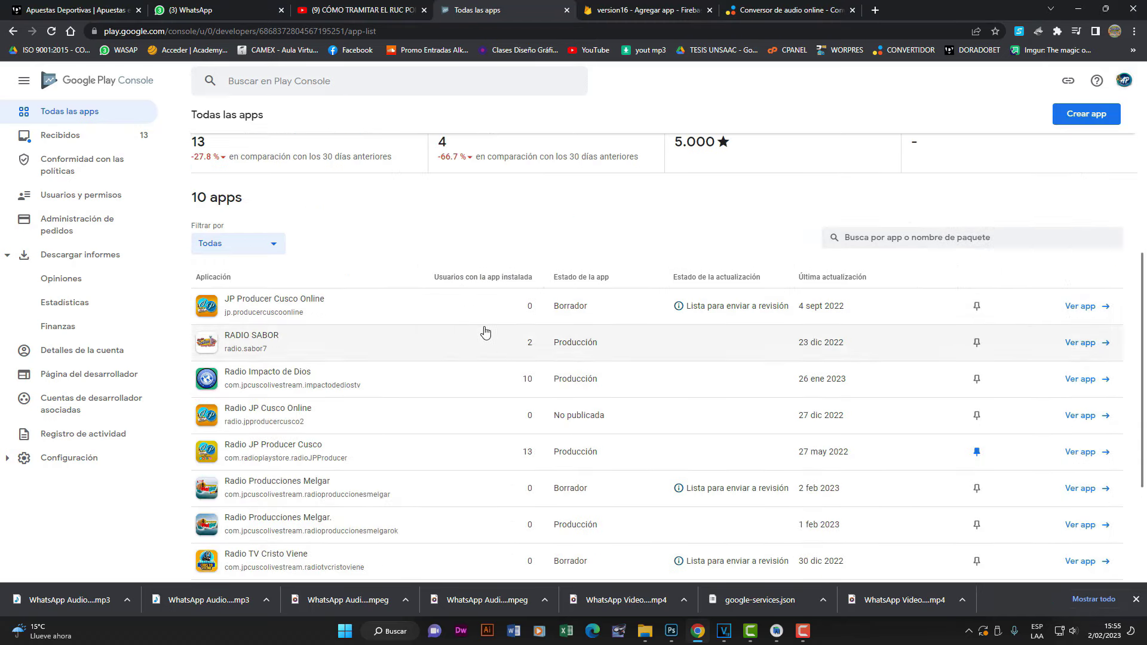
{"action": "scroll", "coordinate": [478, 310], "scroll_direction": "down", "scroll_amount": 3}
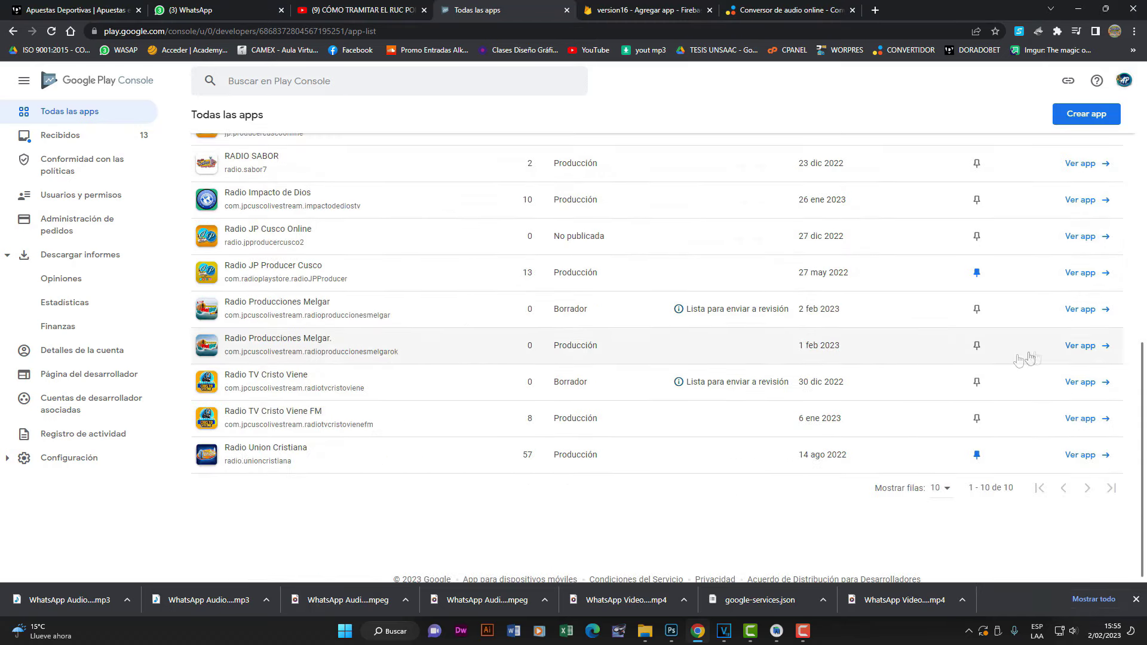
- Open the dashboard of Radio Producciones Melgar. and look through its full Google Play page
{"action": "left_click", "coordinate": [1067, 349]}
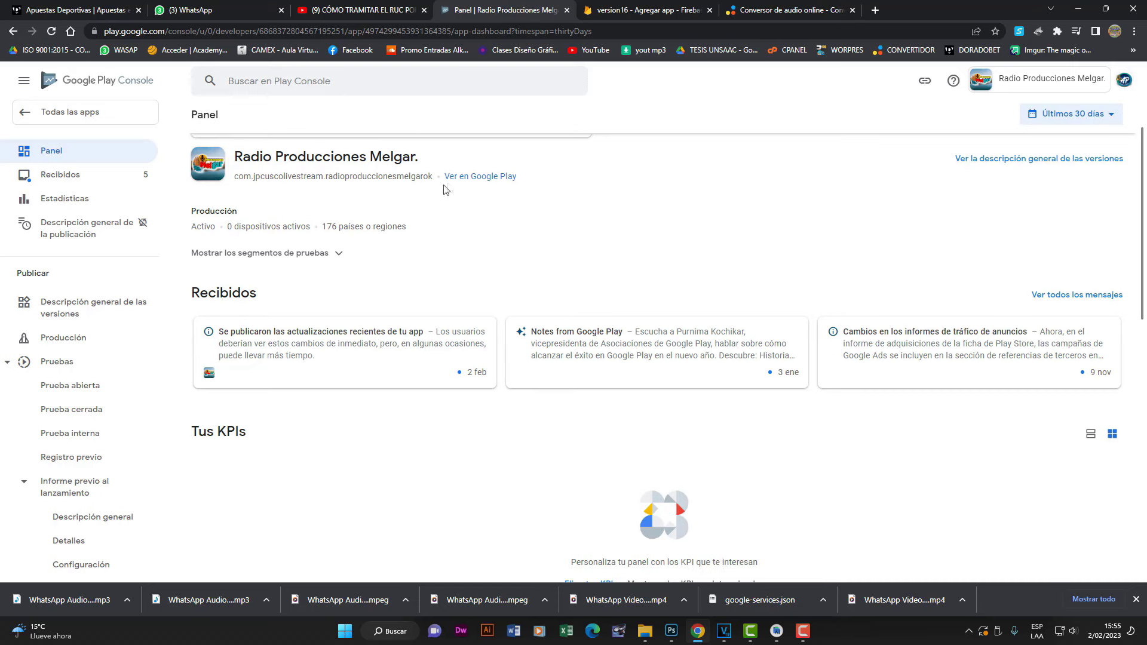
{"action": "left_click", "coordinate": [464, 179]}
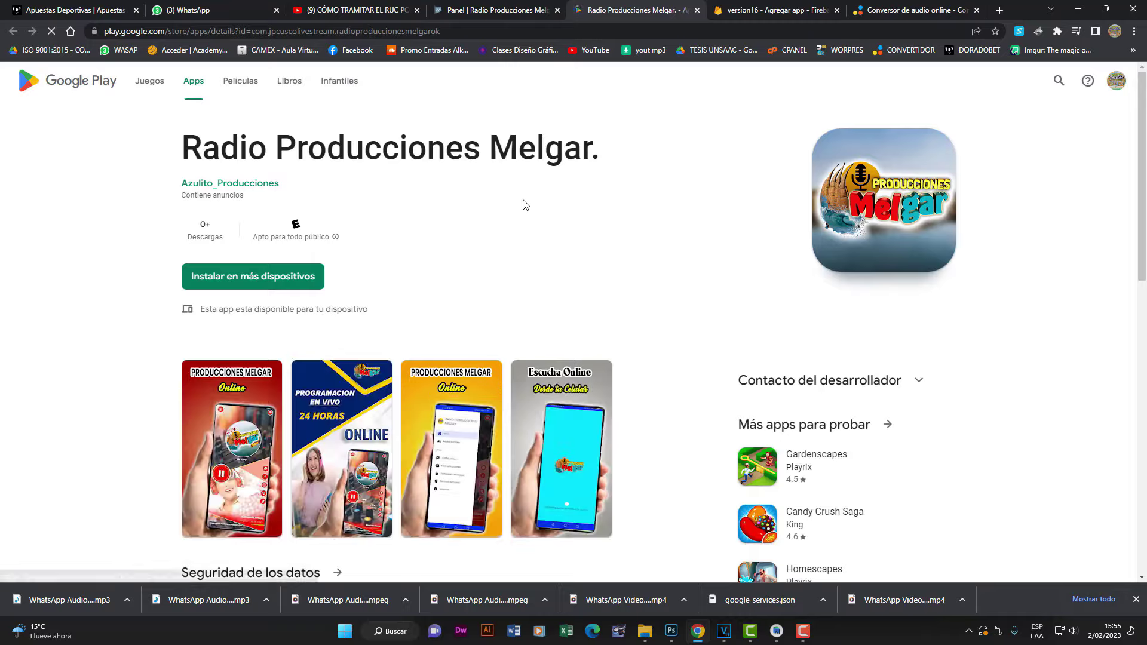
{"action": "scroll", "coordinate": [616, 287], "scroll_direction": "down", "scroll_amount": 4}
{"action": "scroll", "coordinate": [622, 317], "scroll_direction": "down", "scroll_amount": 5}
{"action": "scroll", "coordinate": [634, 344], "scroll_direction": "up", "scroll_amount": 10}
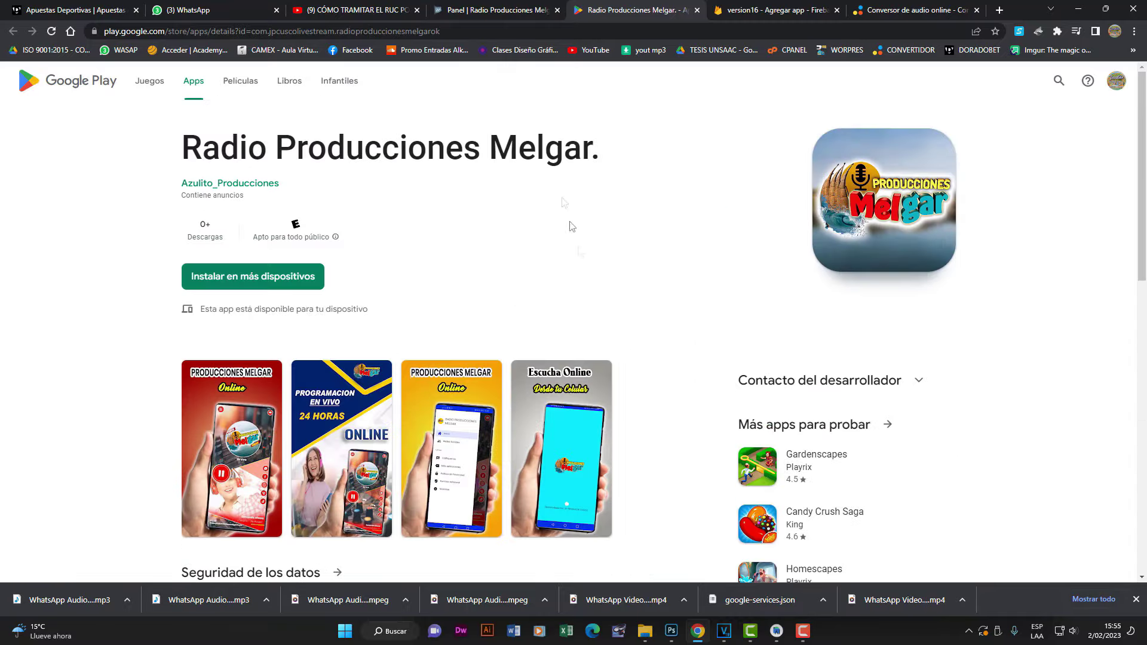
- Switch back to Play Console and review the production status and messages on the app's dashboard
{"action": "mouse_move", "coordinate": [523, 7]}
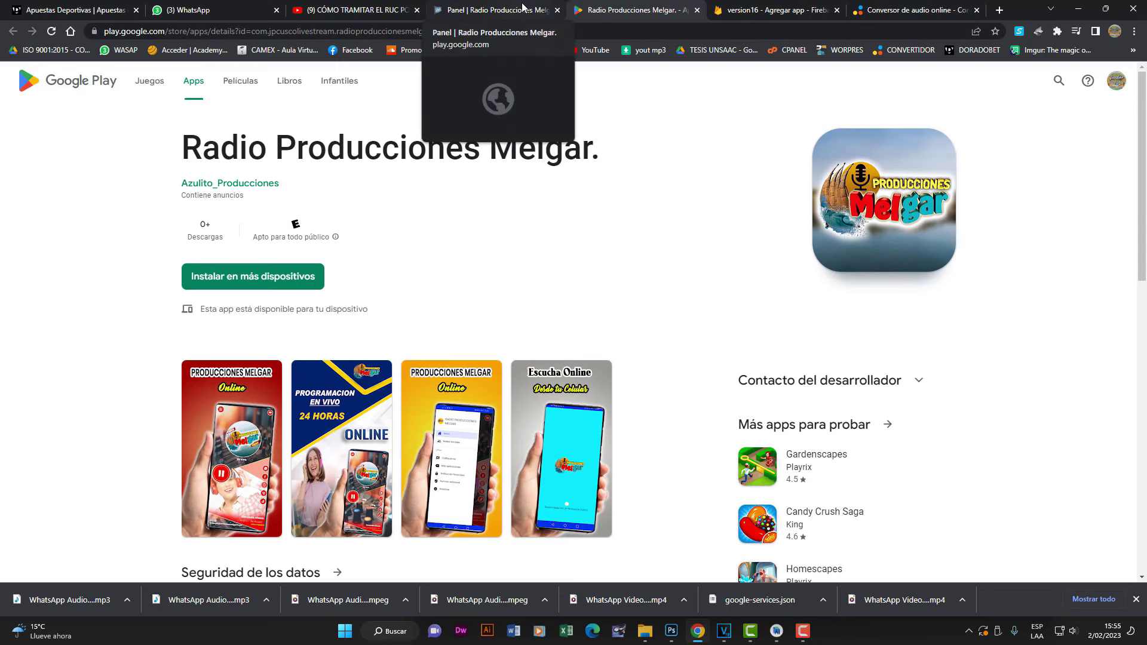
{"action": "left_click", "coordinate": [523, 7]}
{"action": "scroll", "coordinate": [558, 302], "scroll_direction": "down", "scroll_amount": 5}
{"action": "scroll", "coordinate": [549, 283], "scroll_direction": "up", "scroll_amount": 4}
{"action": "left_click", "coordinate": [51, 153]}
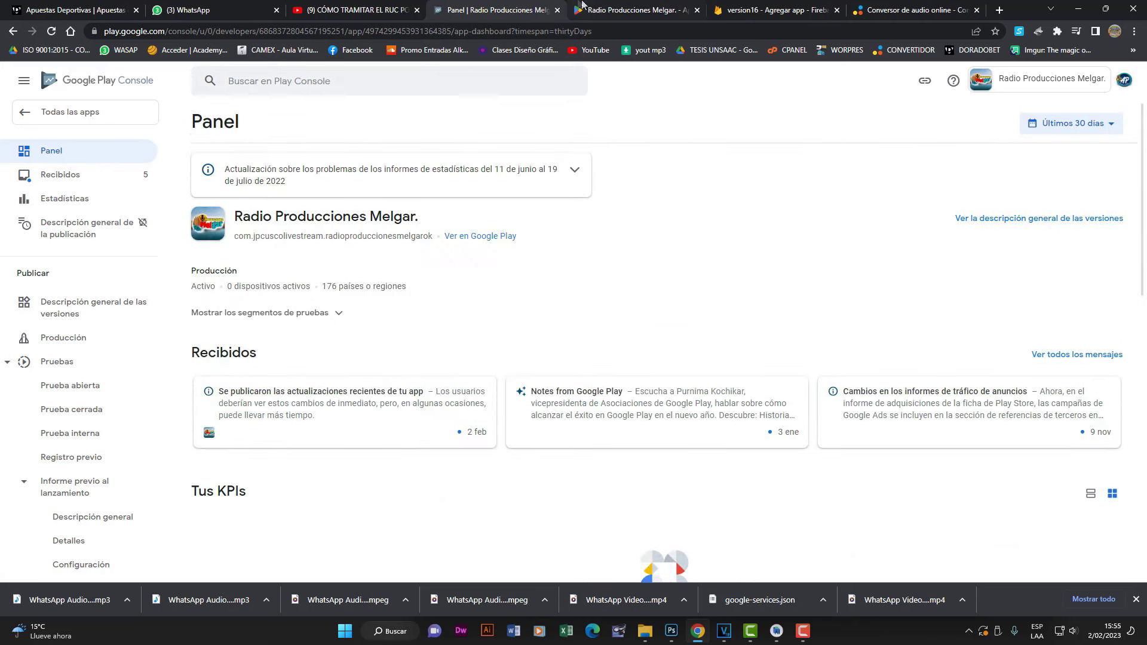
- Return to the app's Google Play page and examine its screenshots and Seguridad de los datos section
{"action": "left_click", "coordinate": [608, 10]}
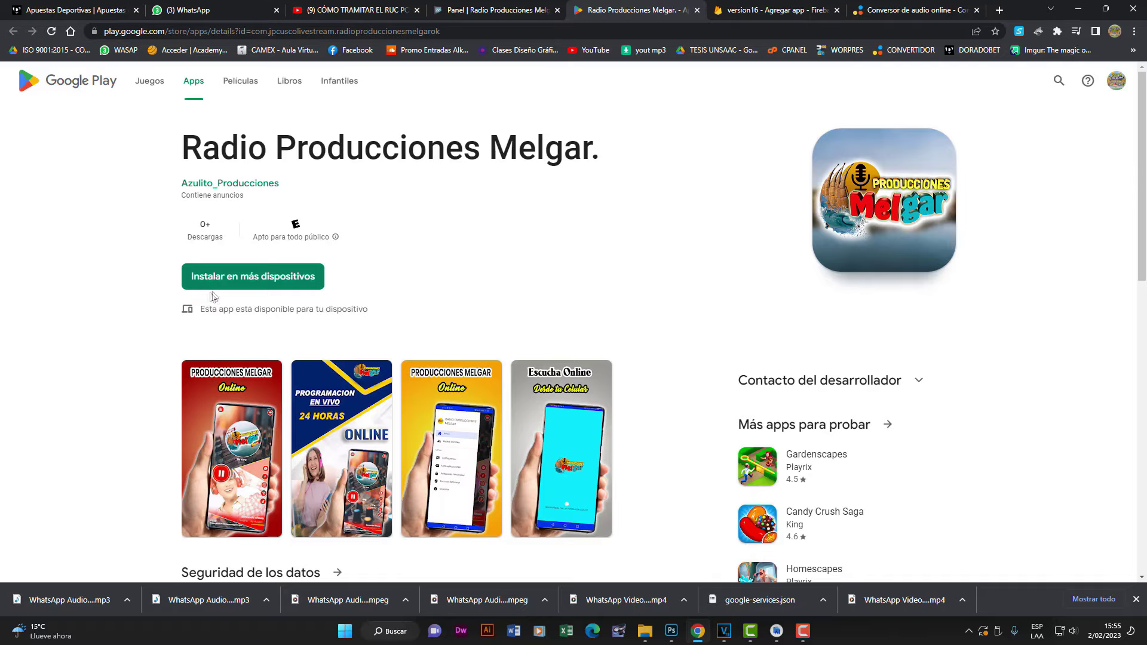
{"action": "scroll", "coordinate": [257, 317], "scroll_direction": "down", "scroll_amount": 4}
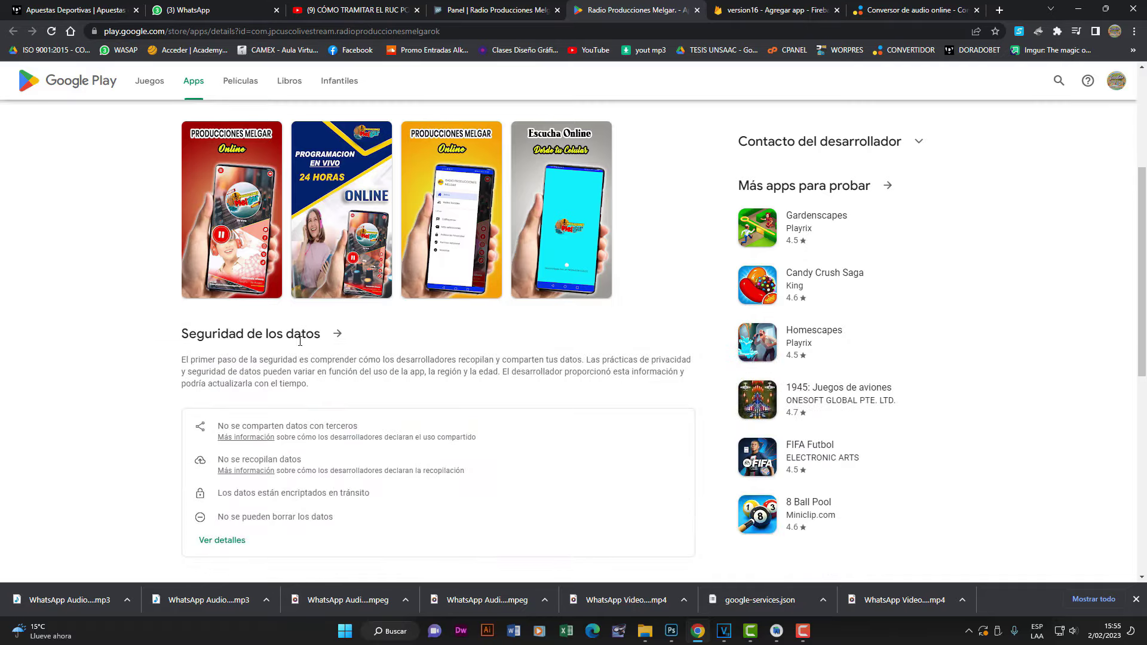
{"action": "scroll", "coordinate": [300, 341], "scroll_direction": "up", "scroll_amount": 4}
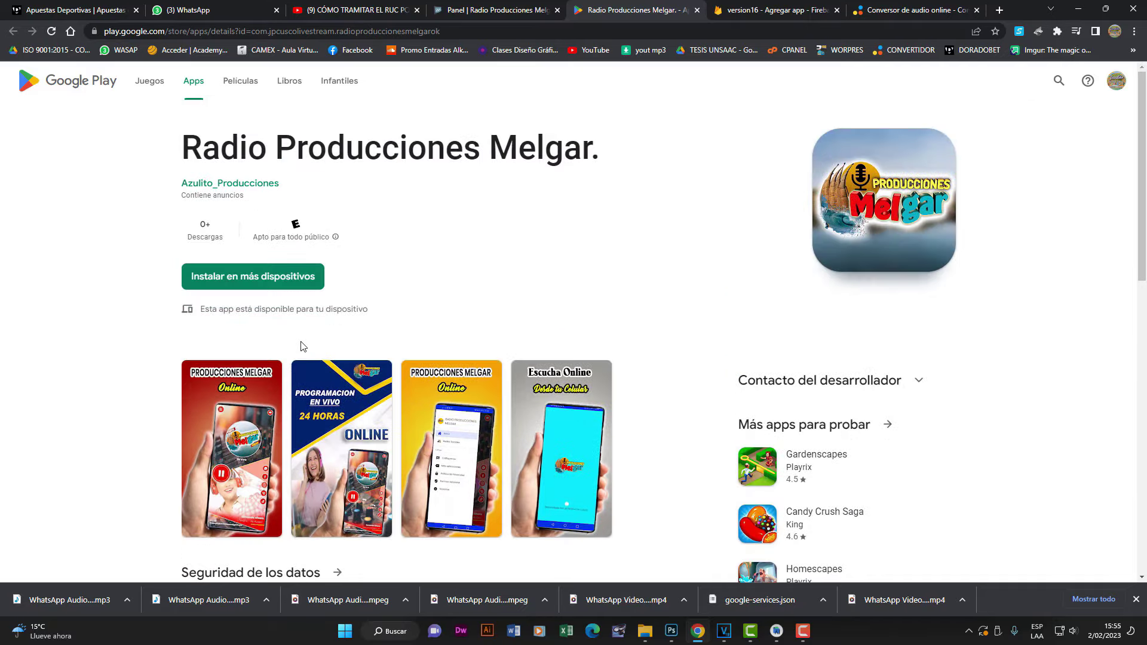